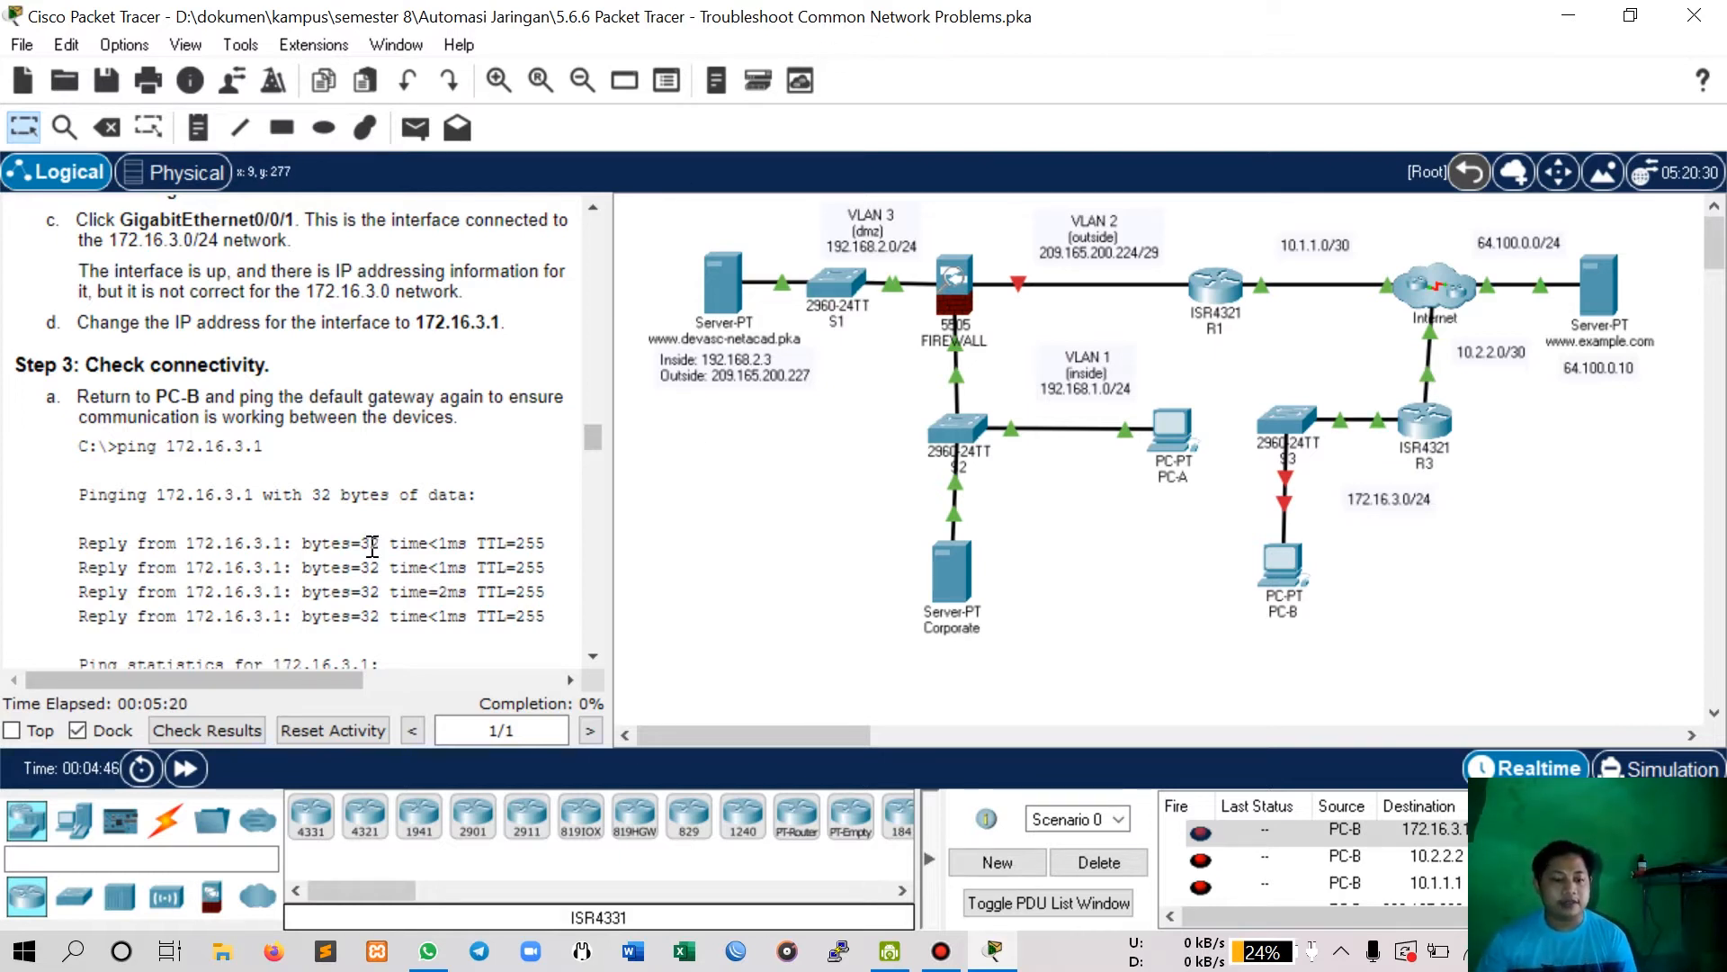
Examine the activity's addressing table, objectives, background and the Part 1 connectivity test instructions alongside the topology.
scroll(423, 418, up, 20)
scroll(414, 418, up, 15)
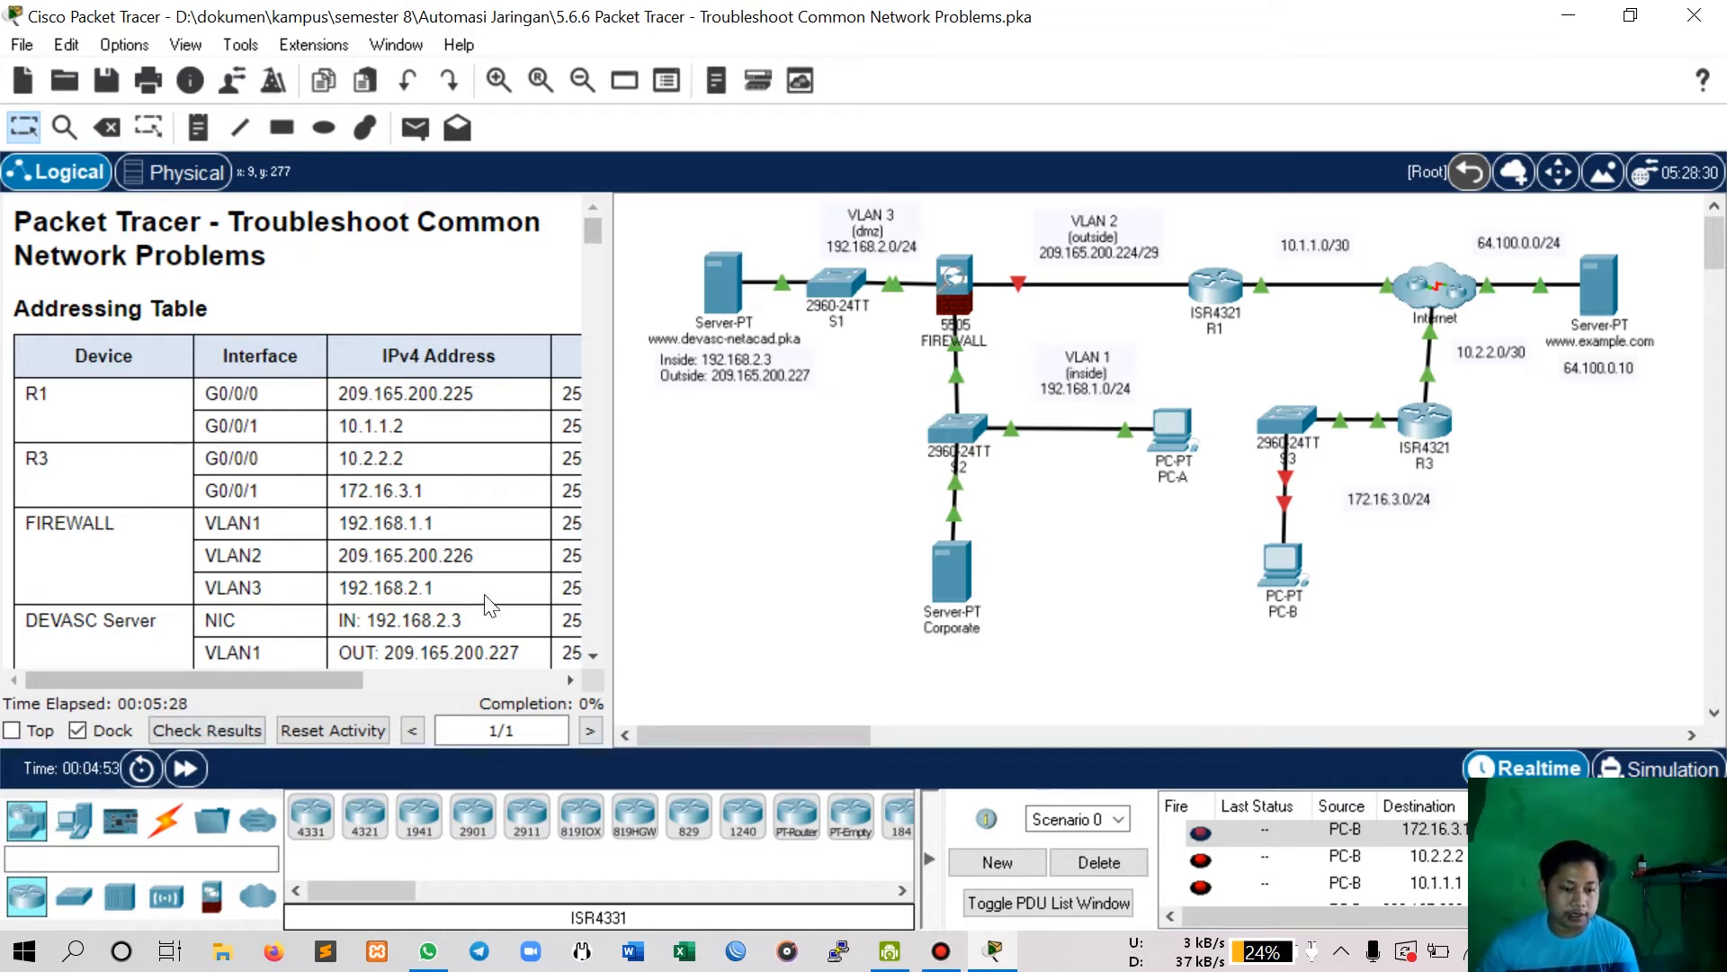
mouse_move(279, 680)
mouse_down()
mouse_move(494, 660)
mouse_move(268, 661)
mouse_up()
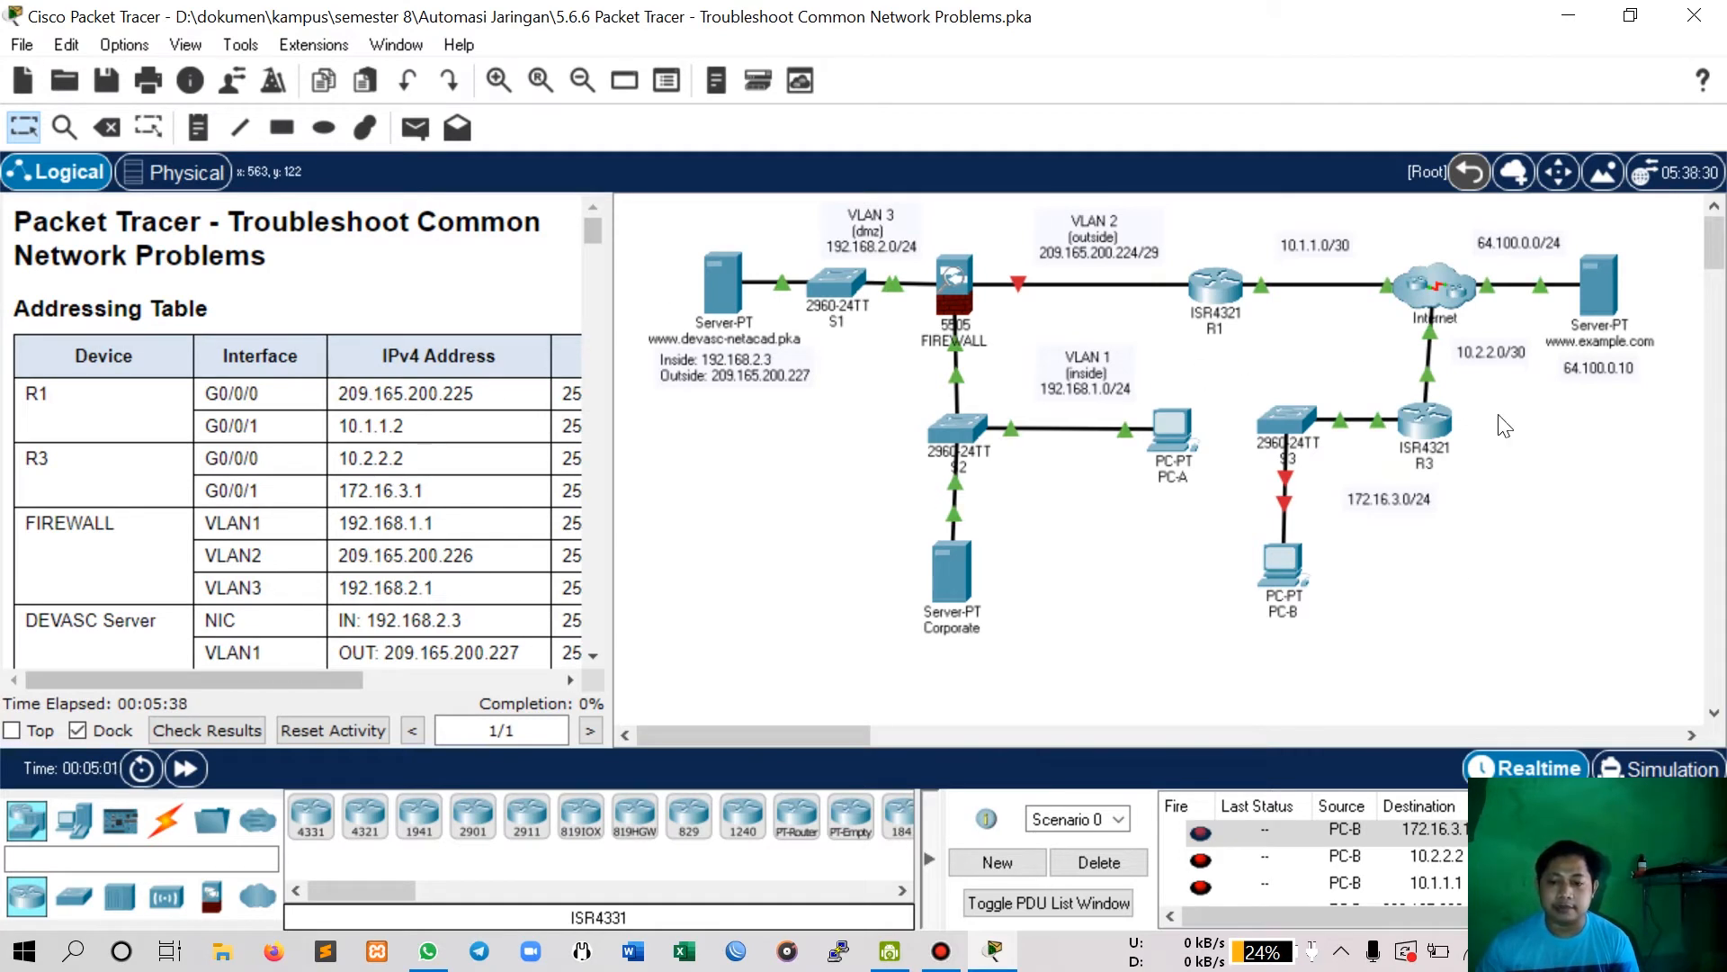
scroll(281, 580, down, 3)
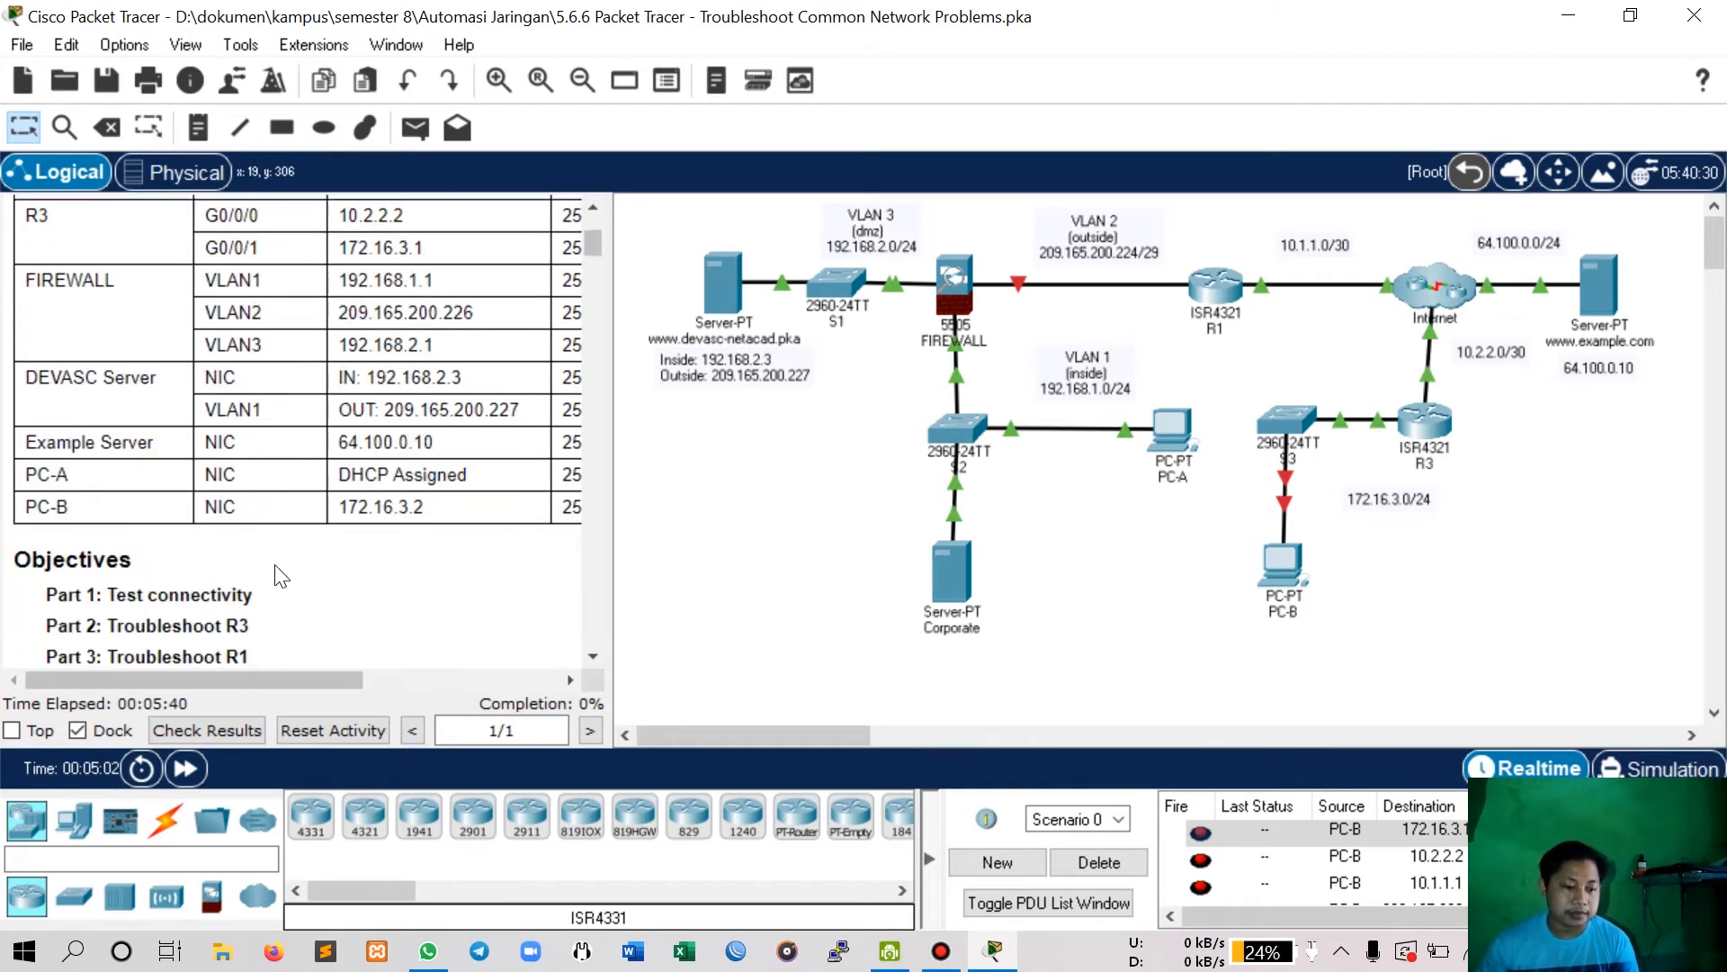
scroll(281, 577, down, 1)
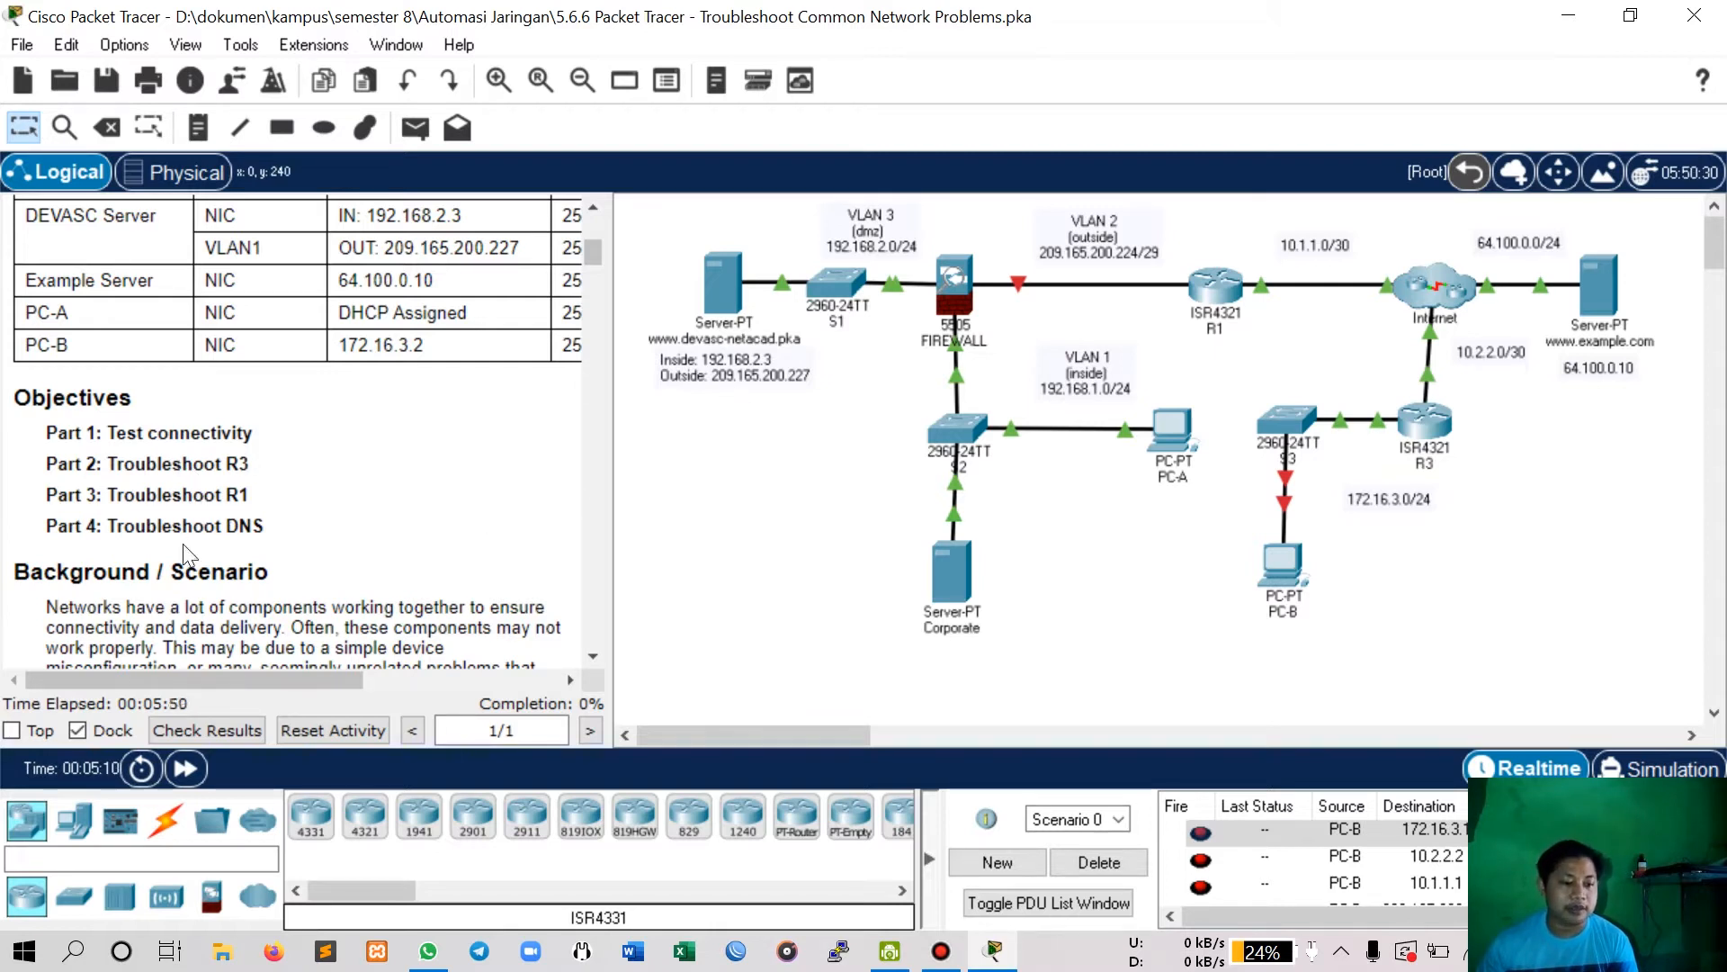
scroll(262, 499, down, 3)
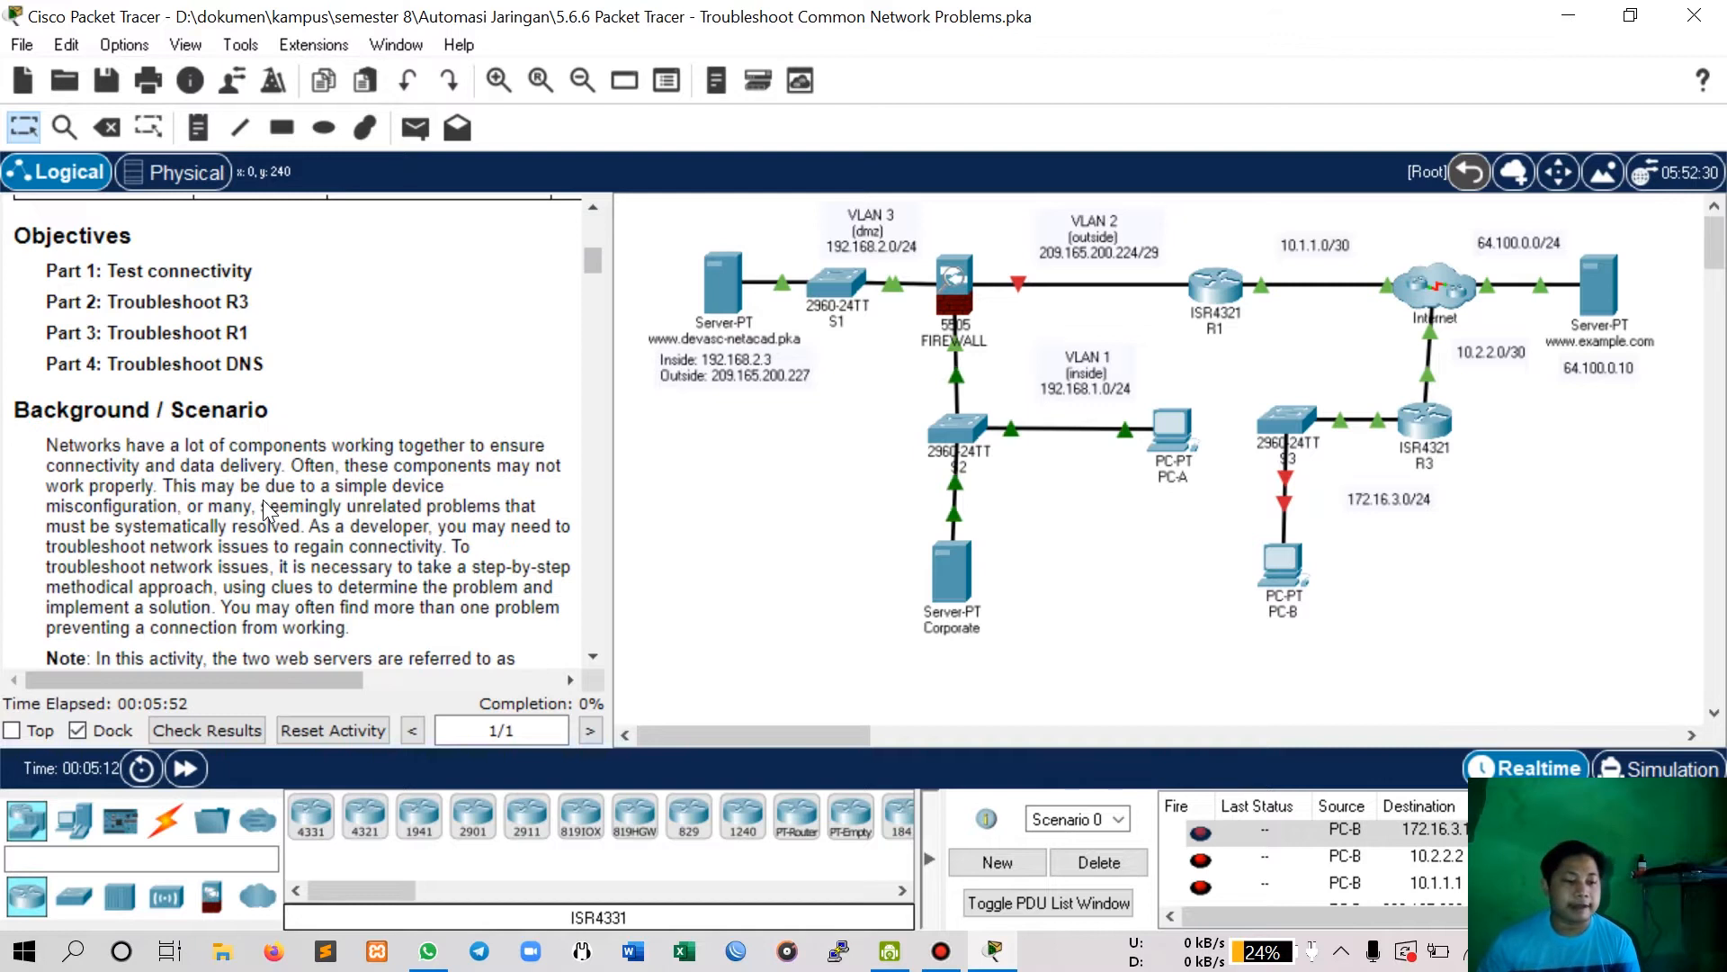
scroll(267, 500, down, 2)
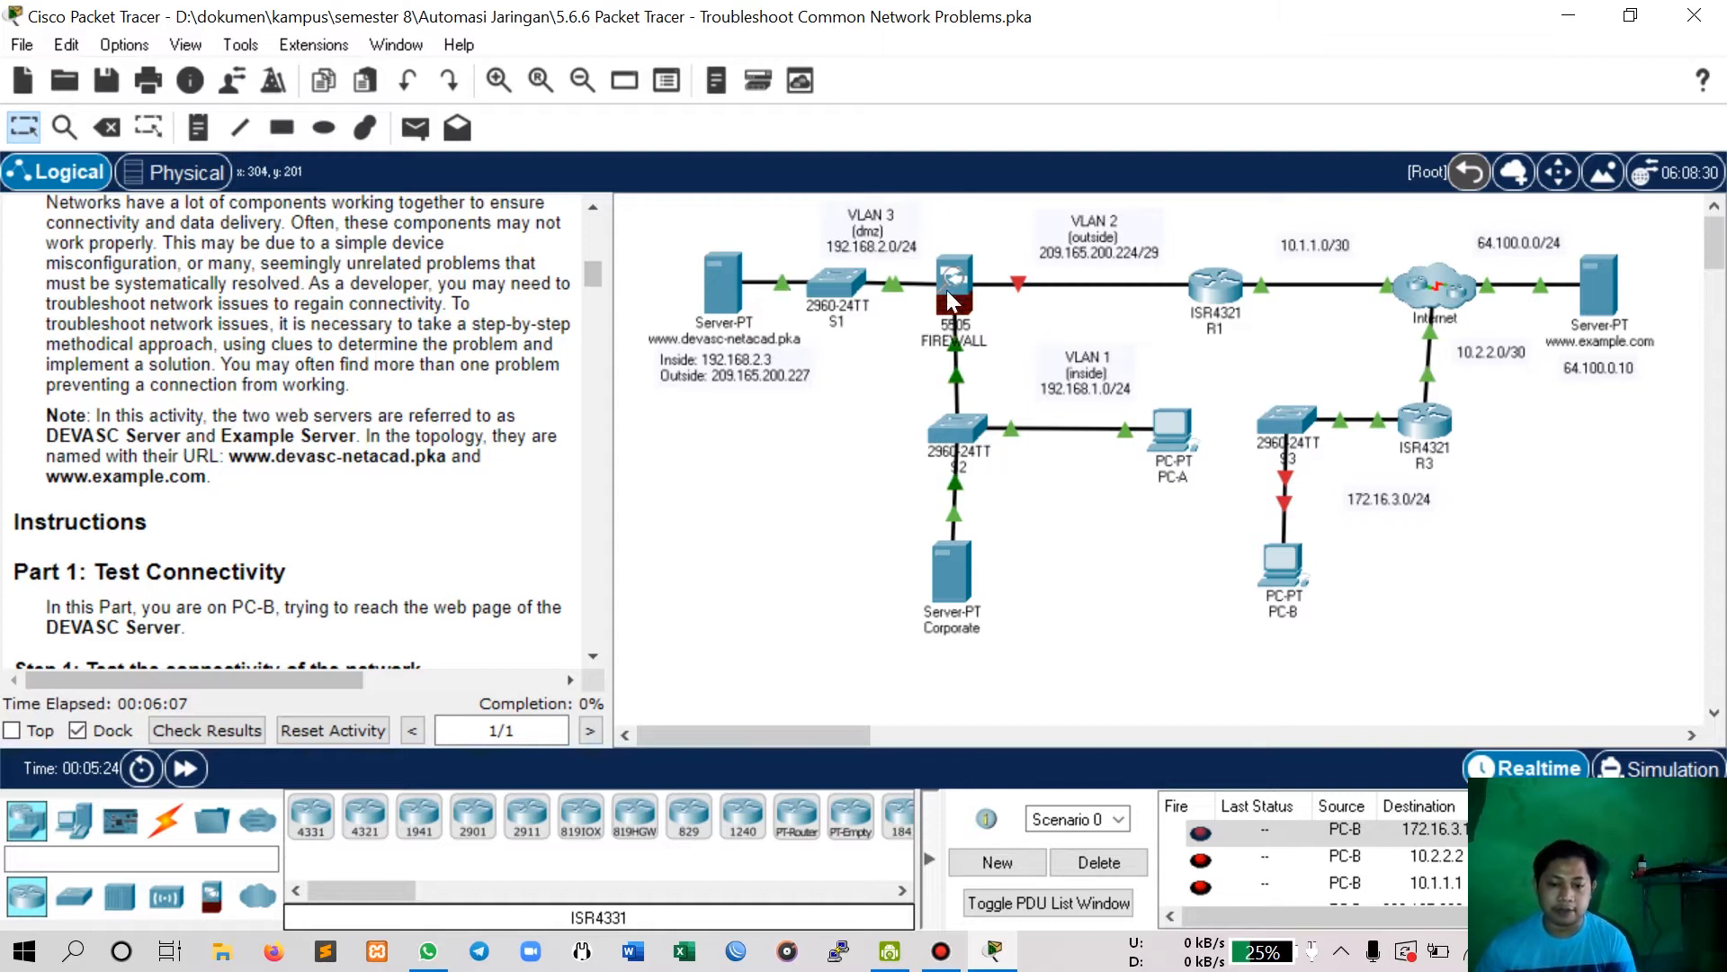
scroll(230, 519, down, 3)
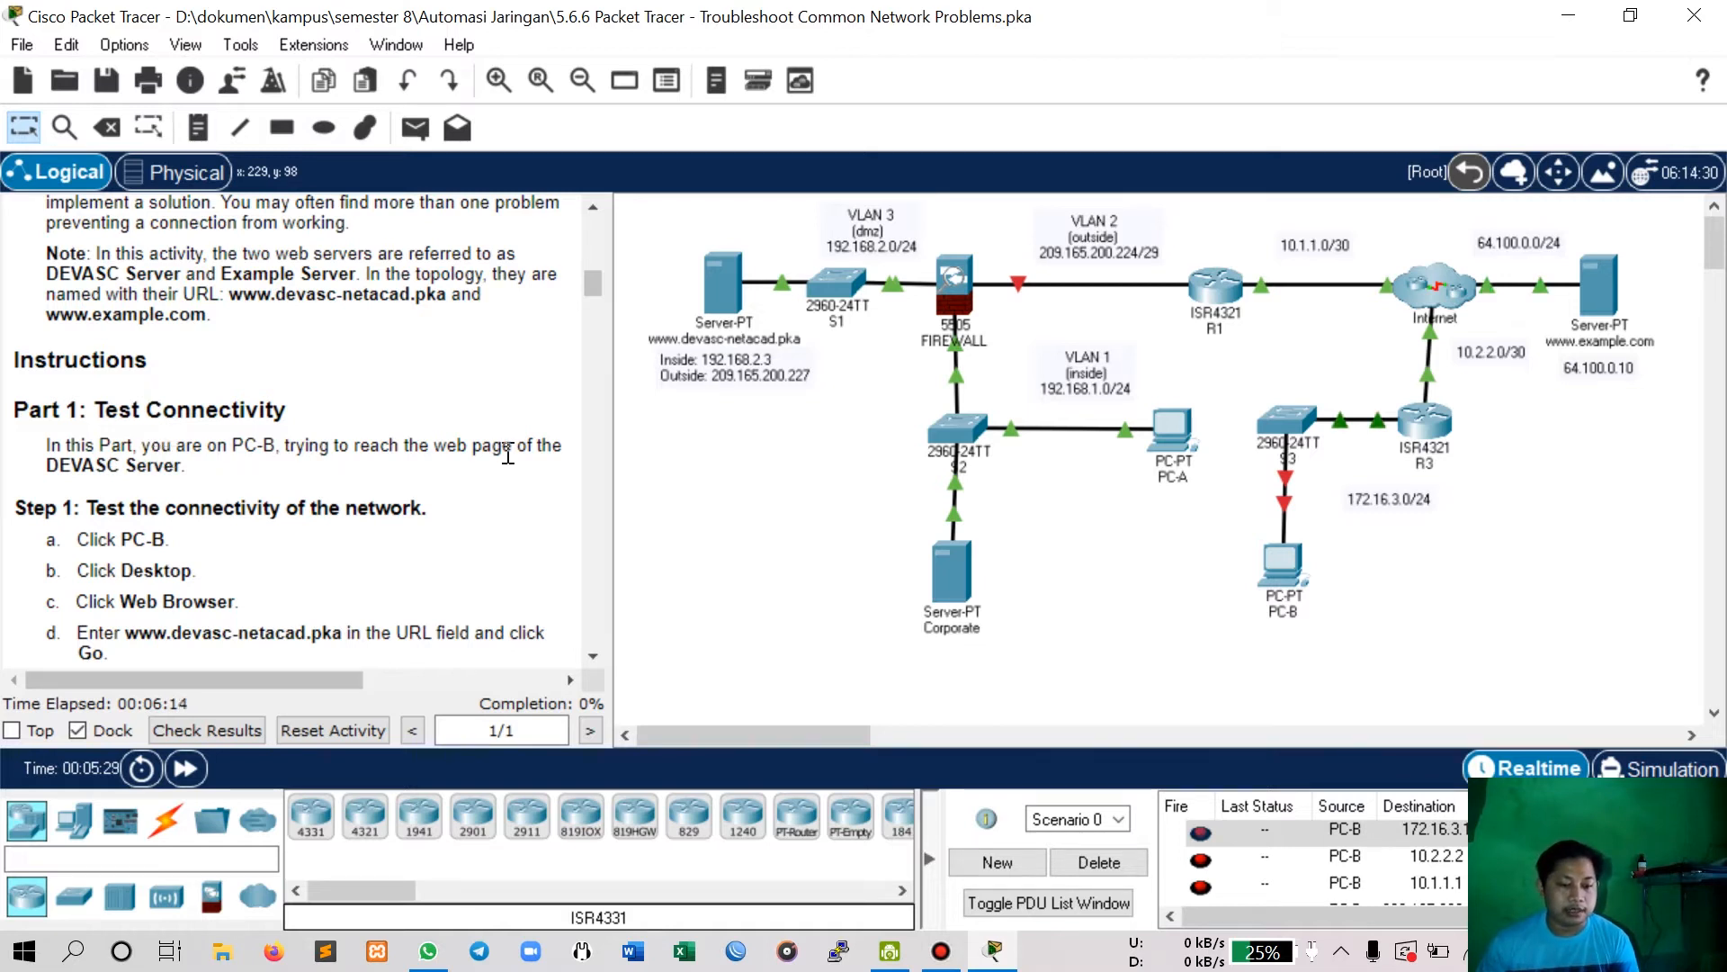
click(186, 769)
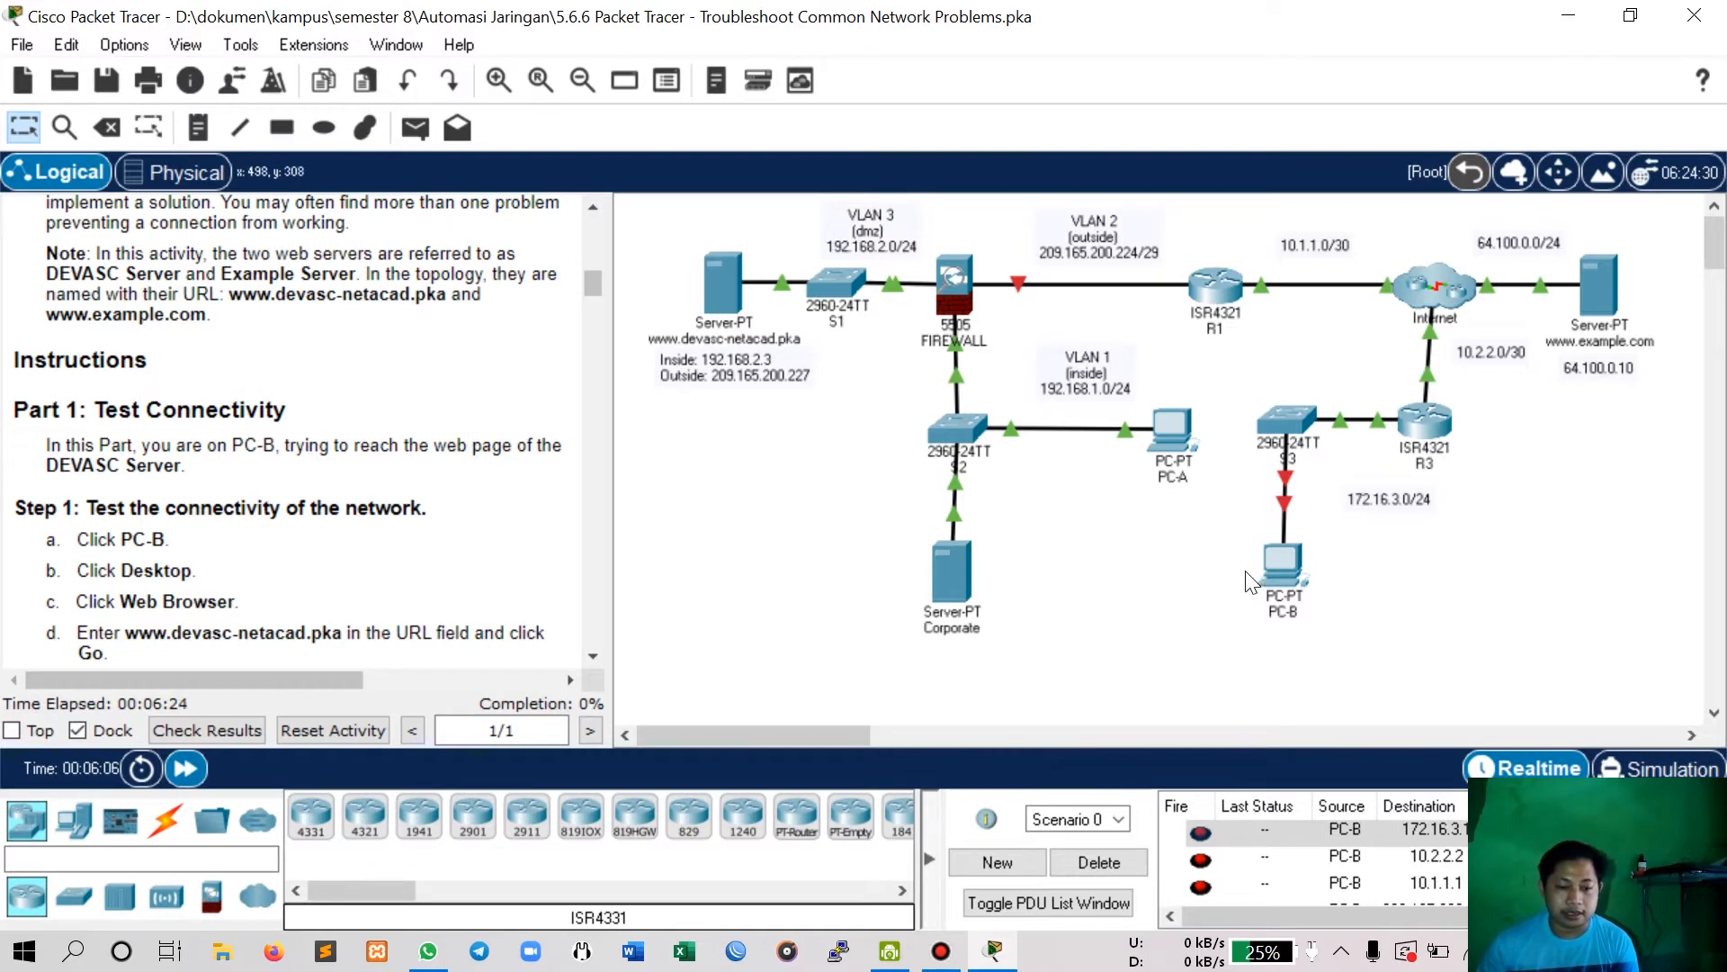
click(1285, 568)
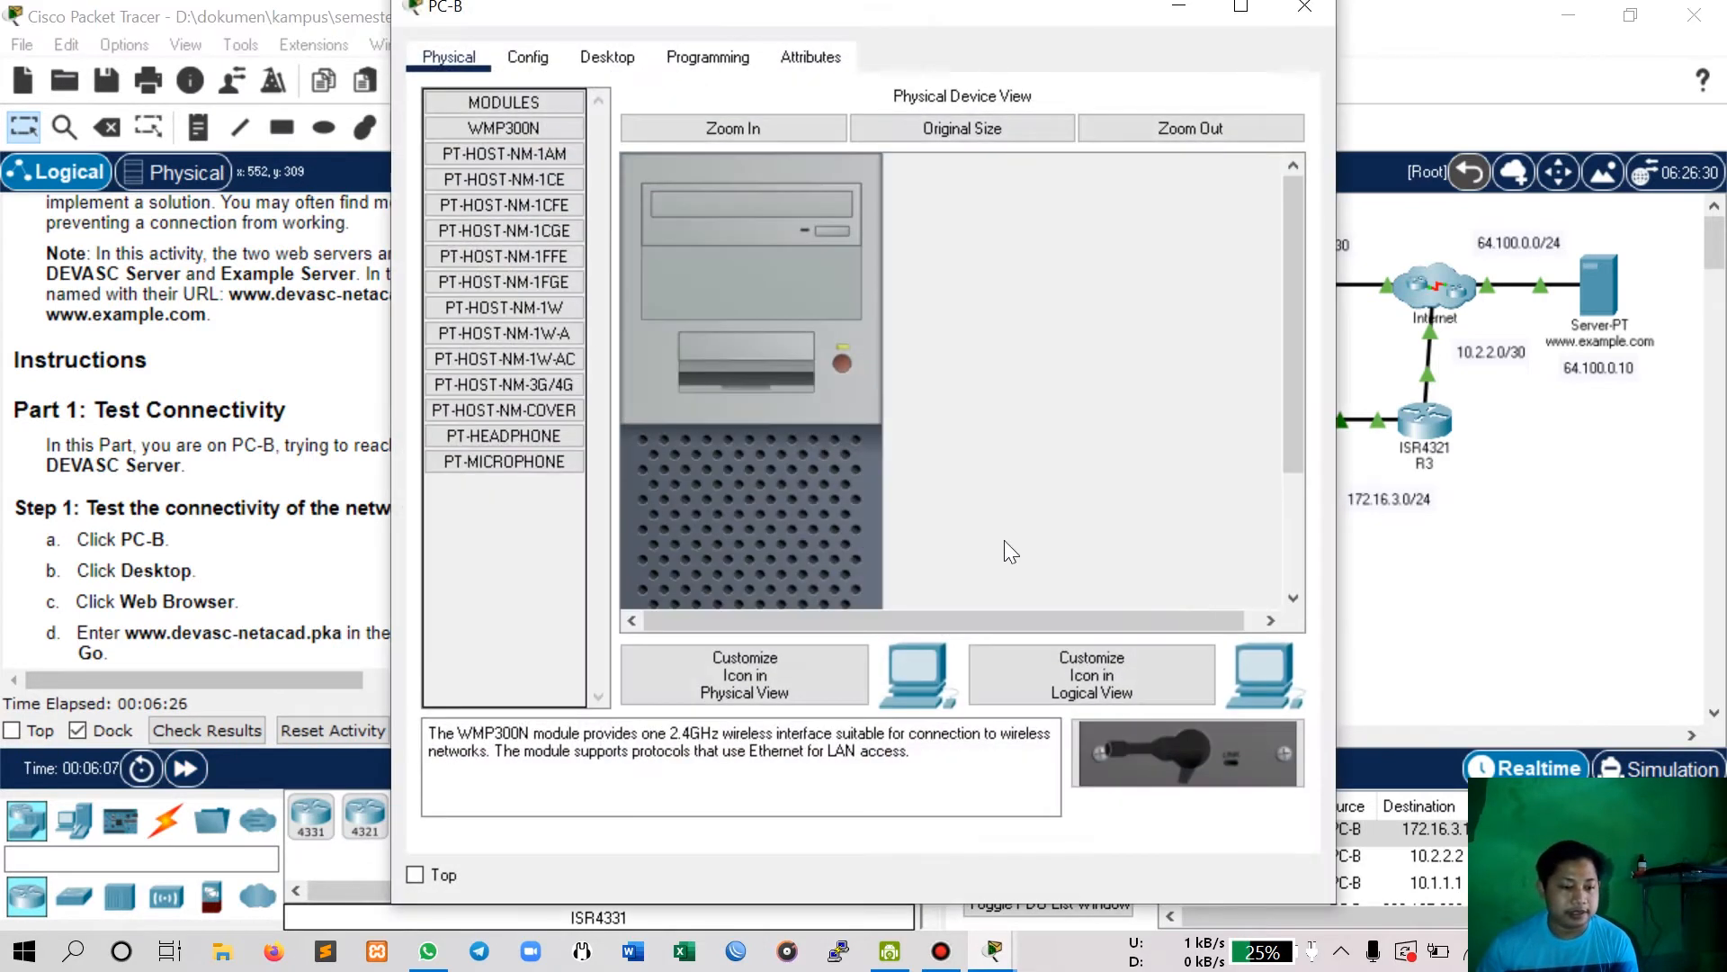
drag(796, 11, 1135, 25)
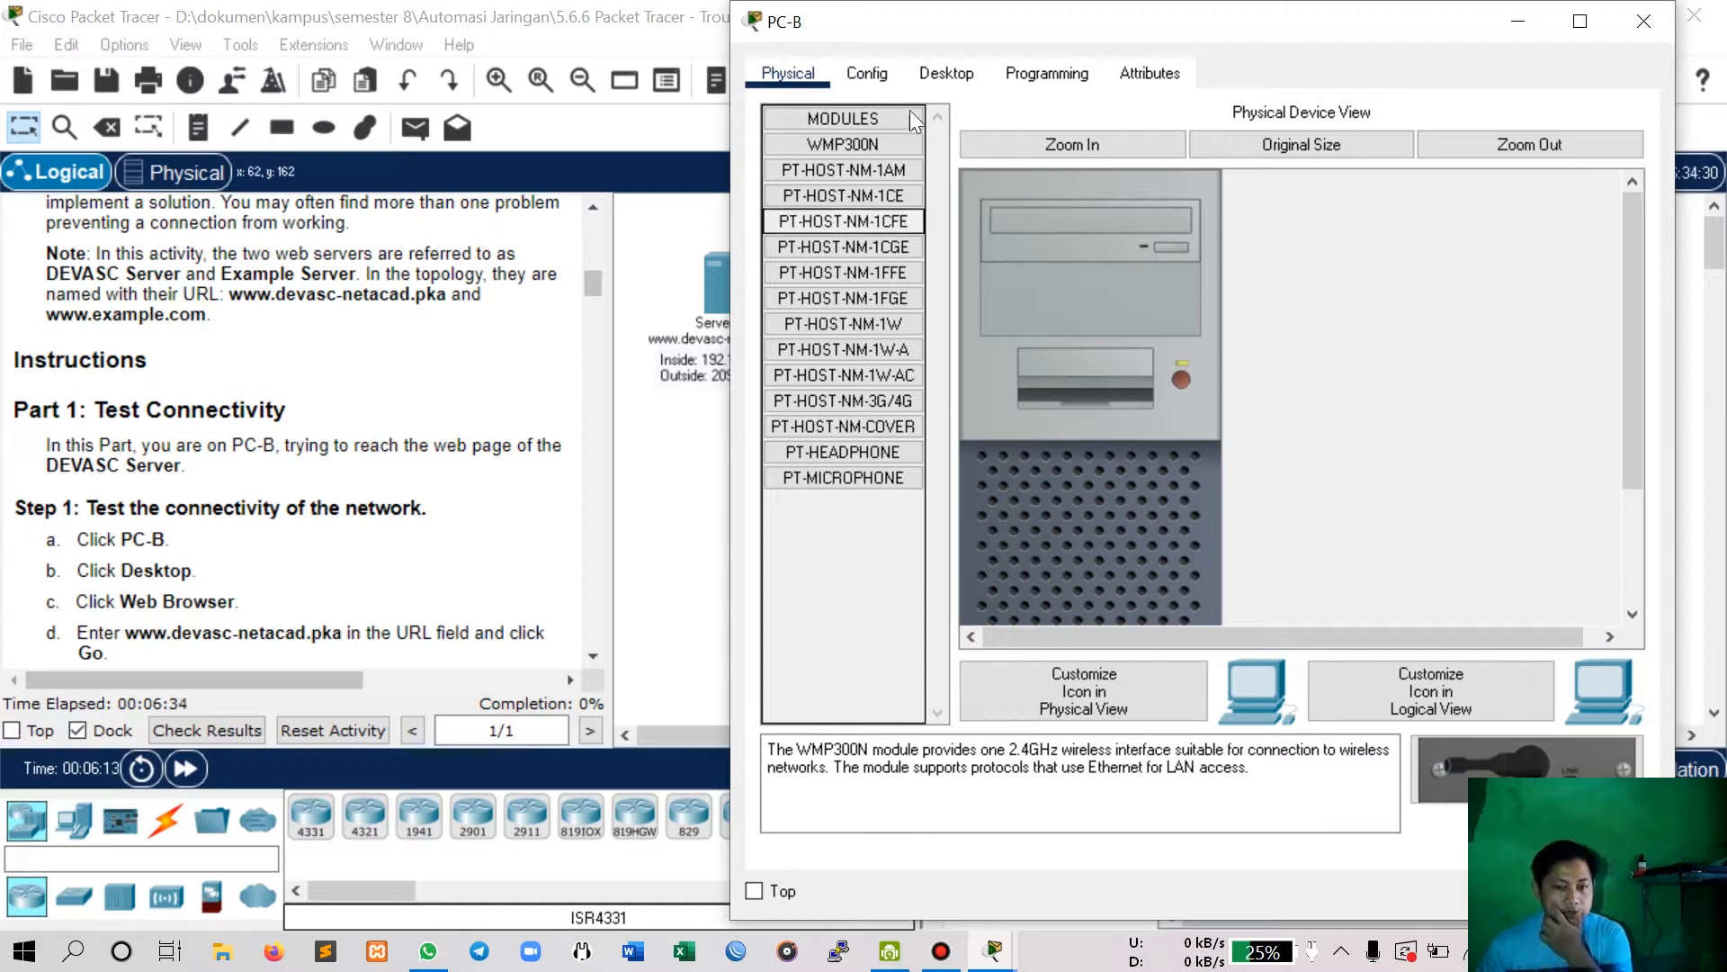
click(947, 74)
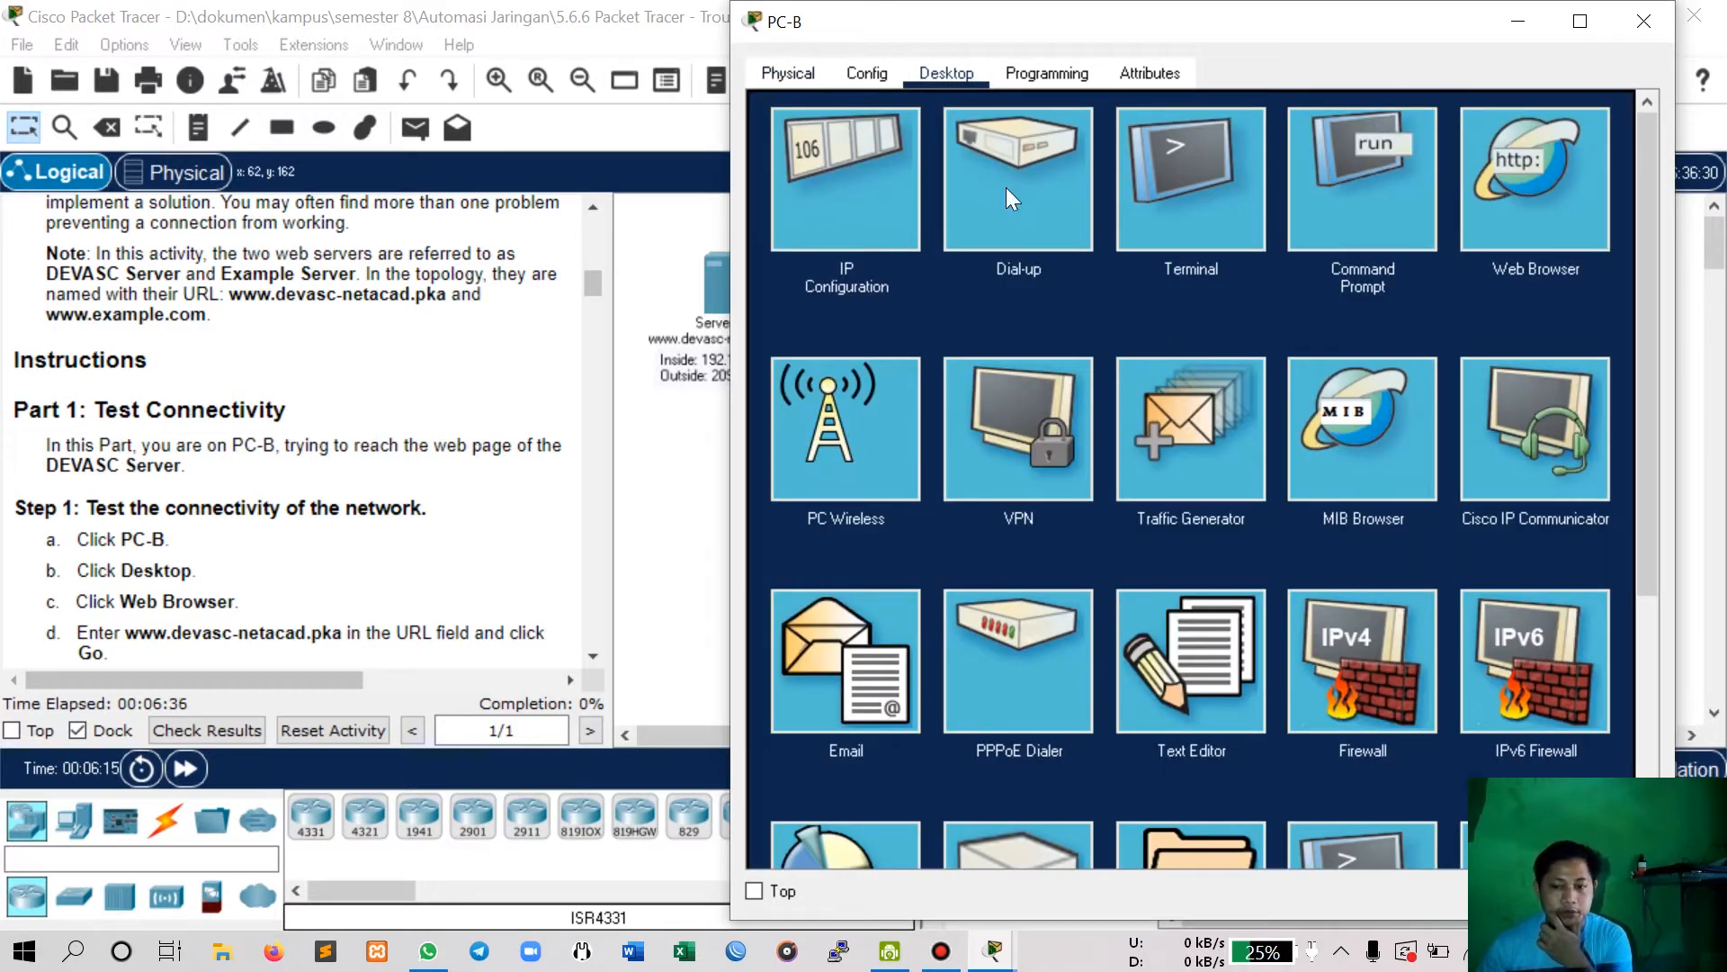
click(1537, 175)
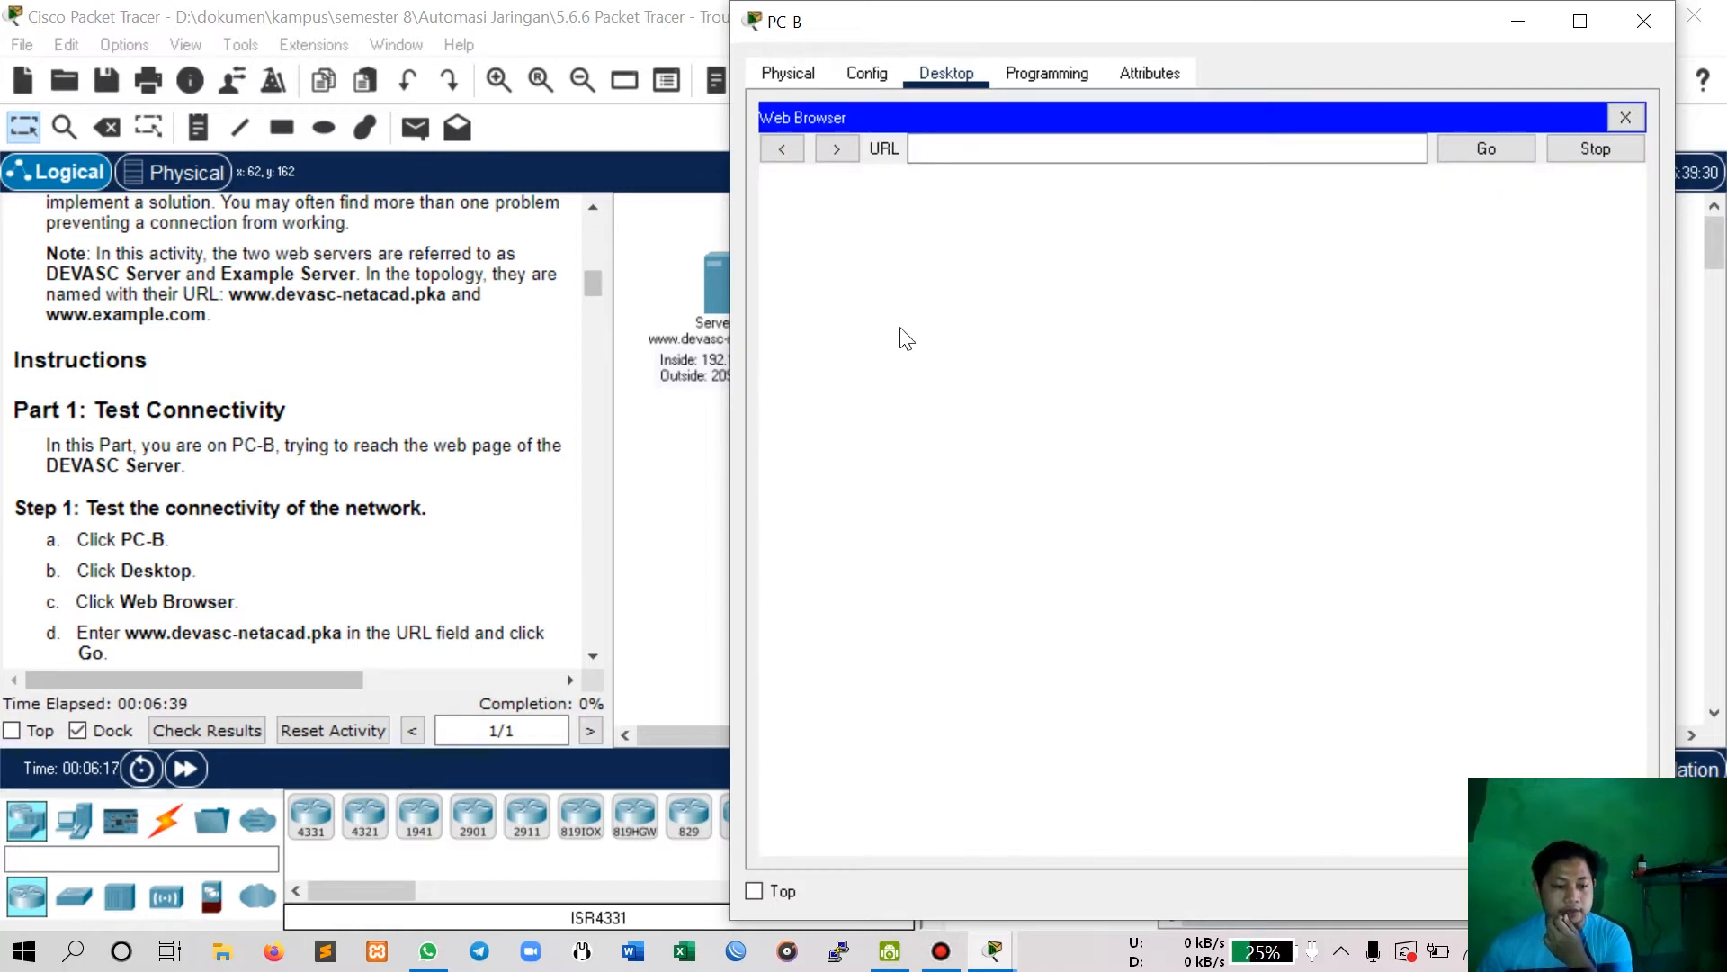
click(1049, 151)
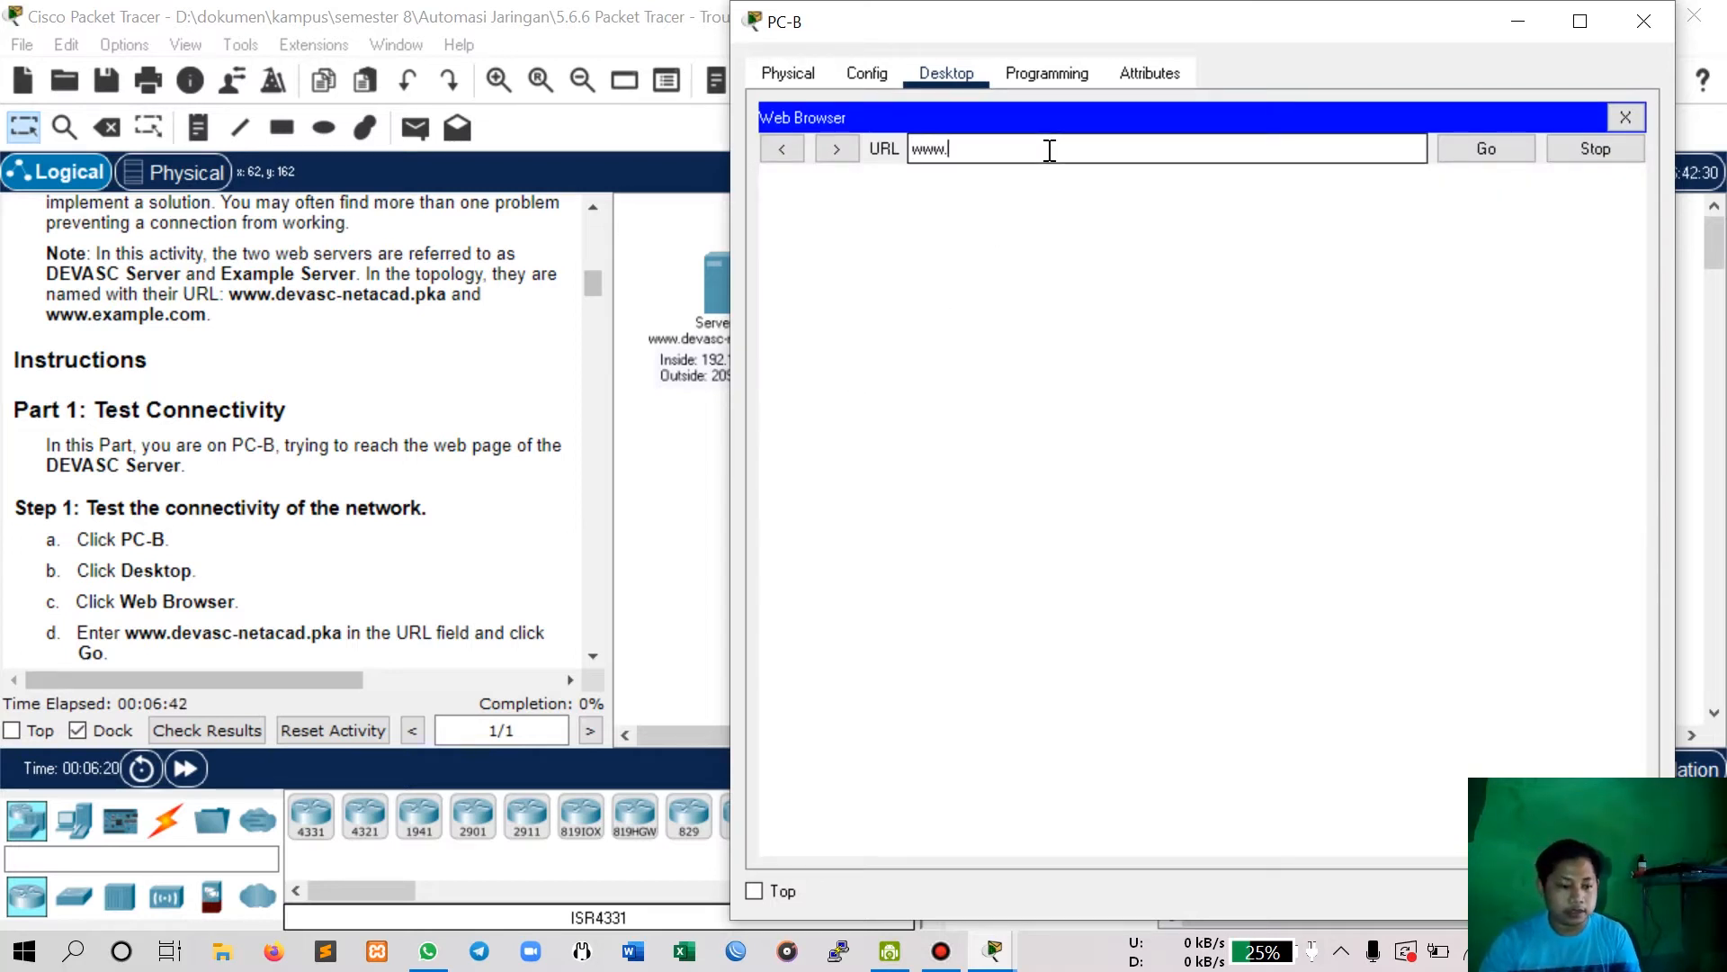
text(www.devasc)
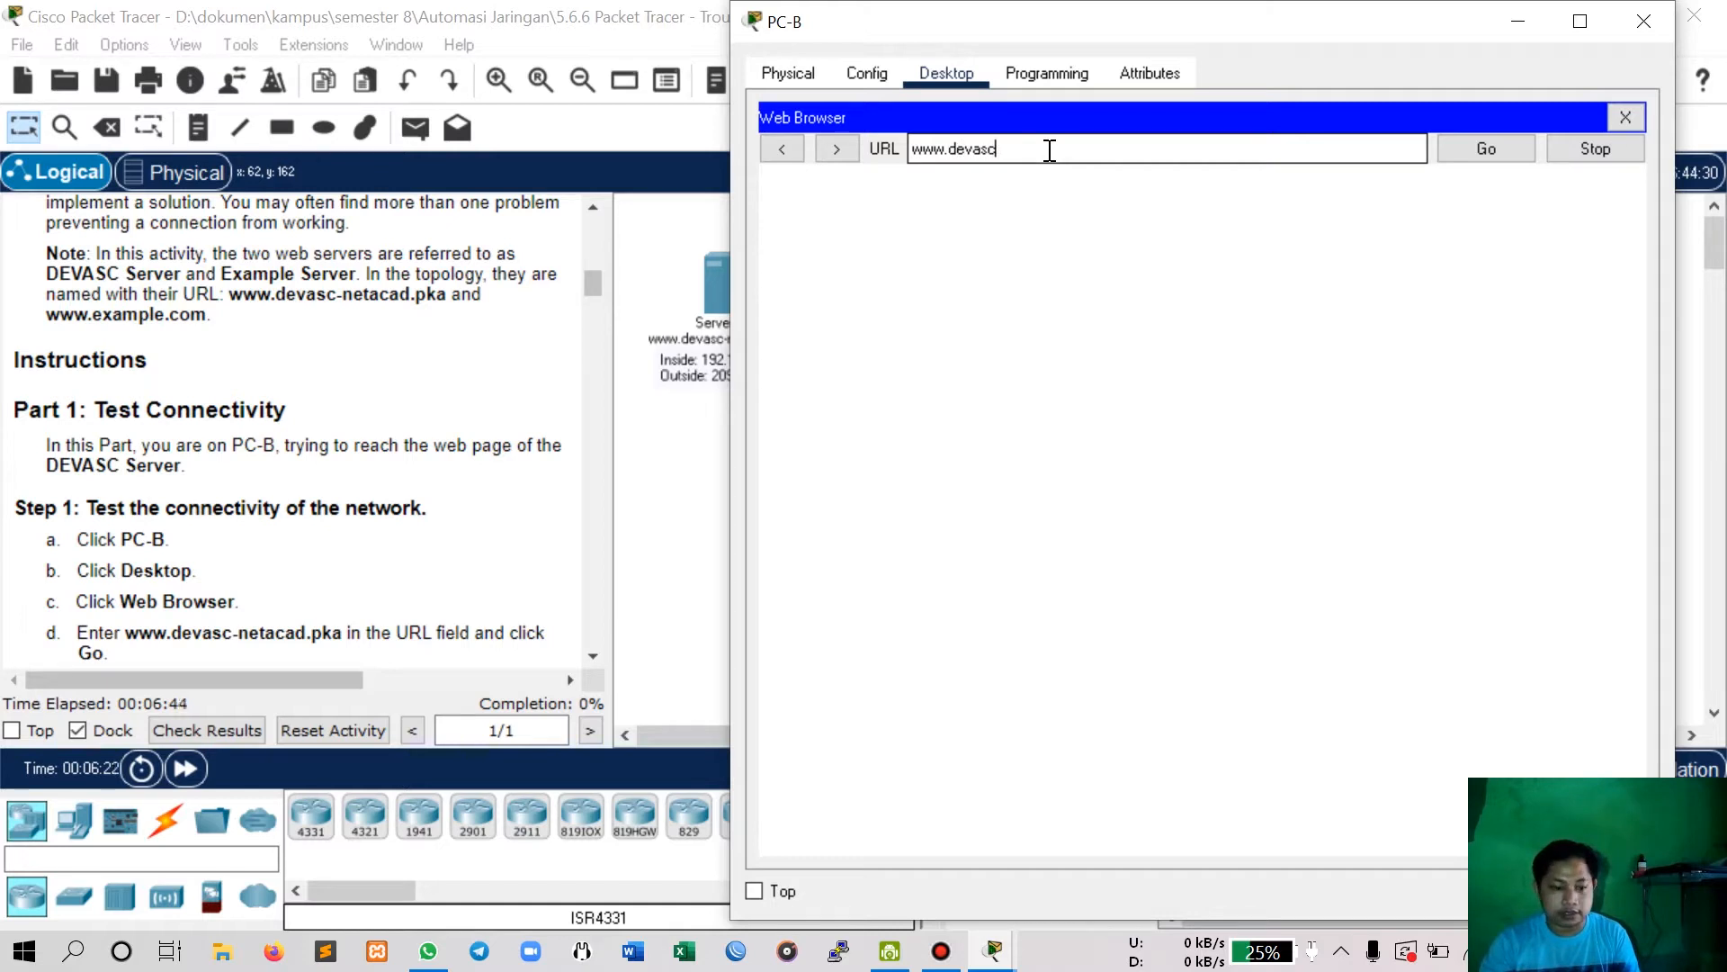
text(-netaca)
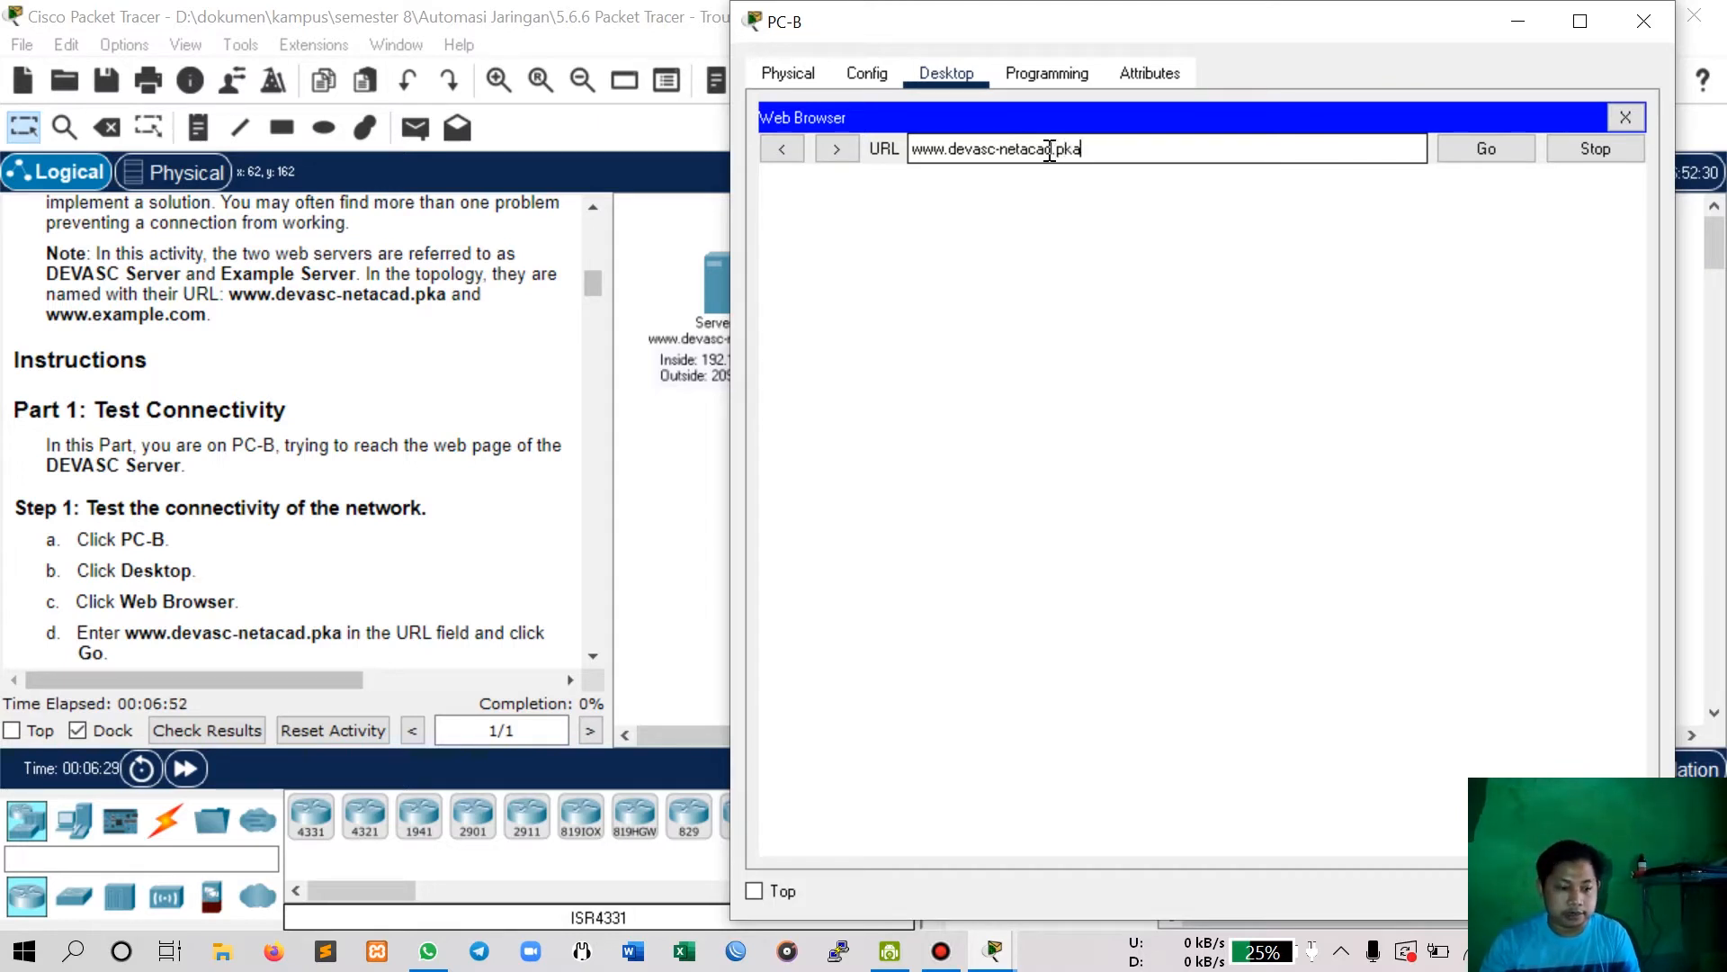
text(d.pka)
key(Return)
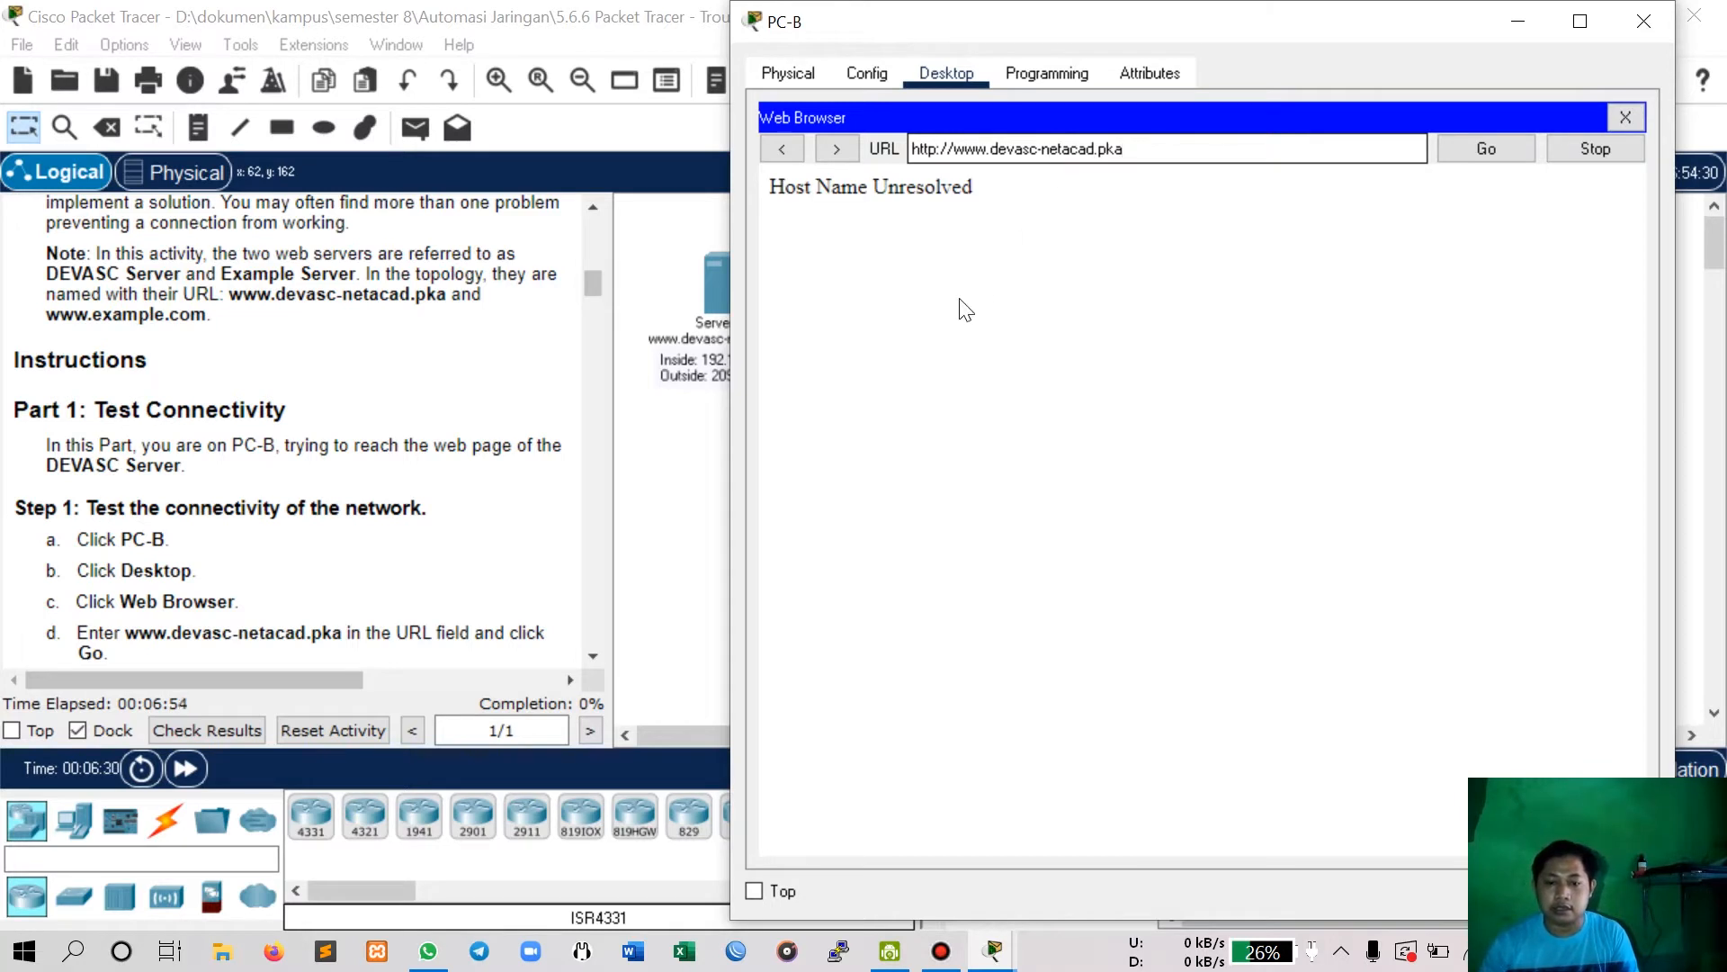
Read the notes on the web page request and Step 2 on PC-B's basic configuration, comparing them with the topology.
scroll(224, 490, down, 3)
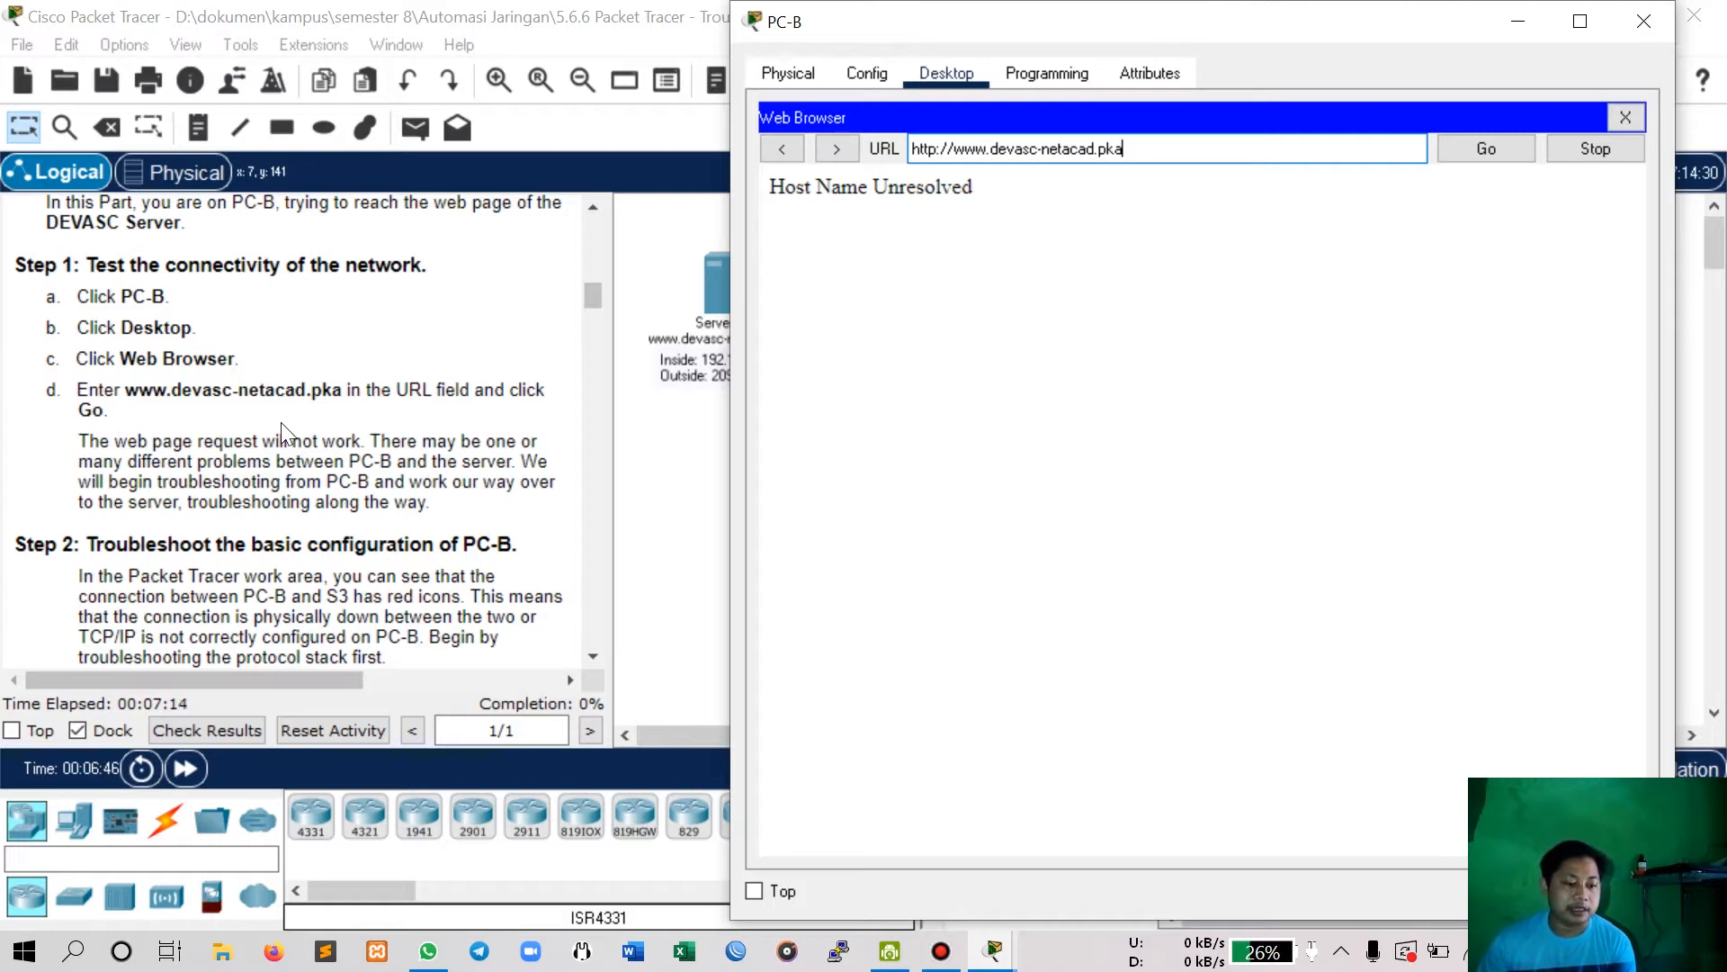
drag(989, 149, 1097, 149)
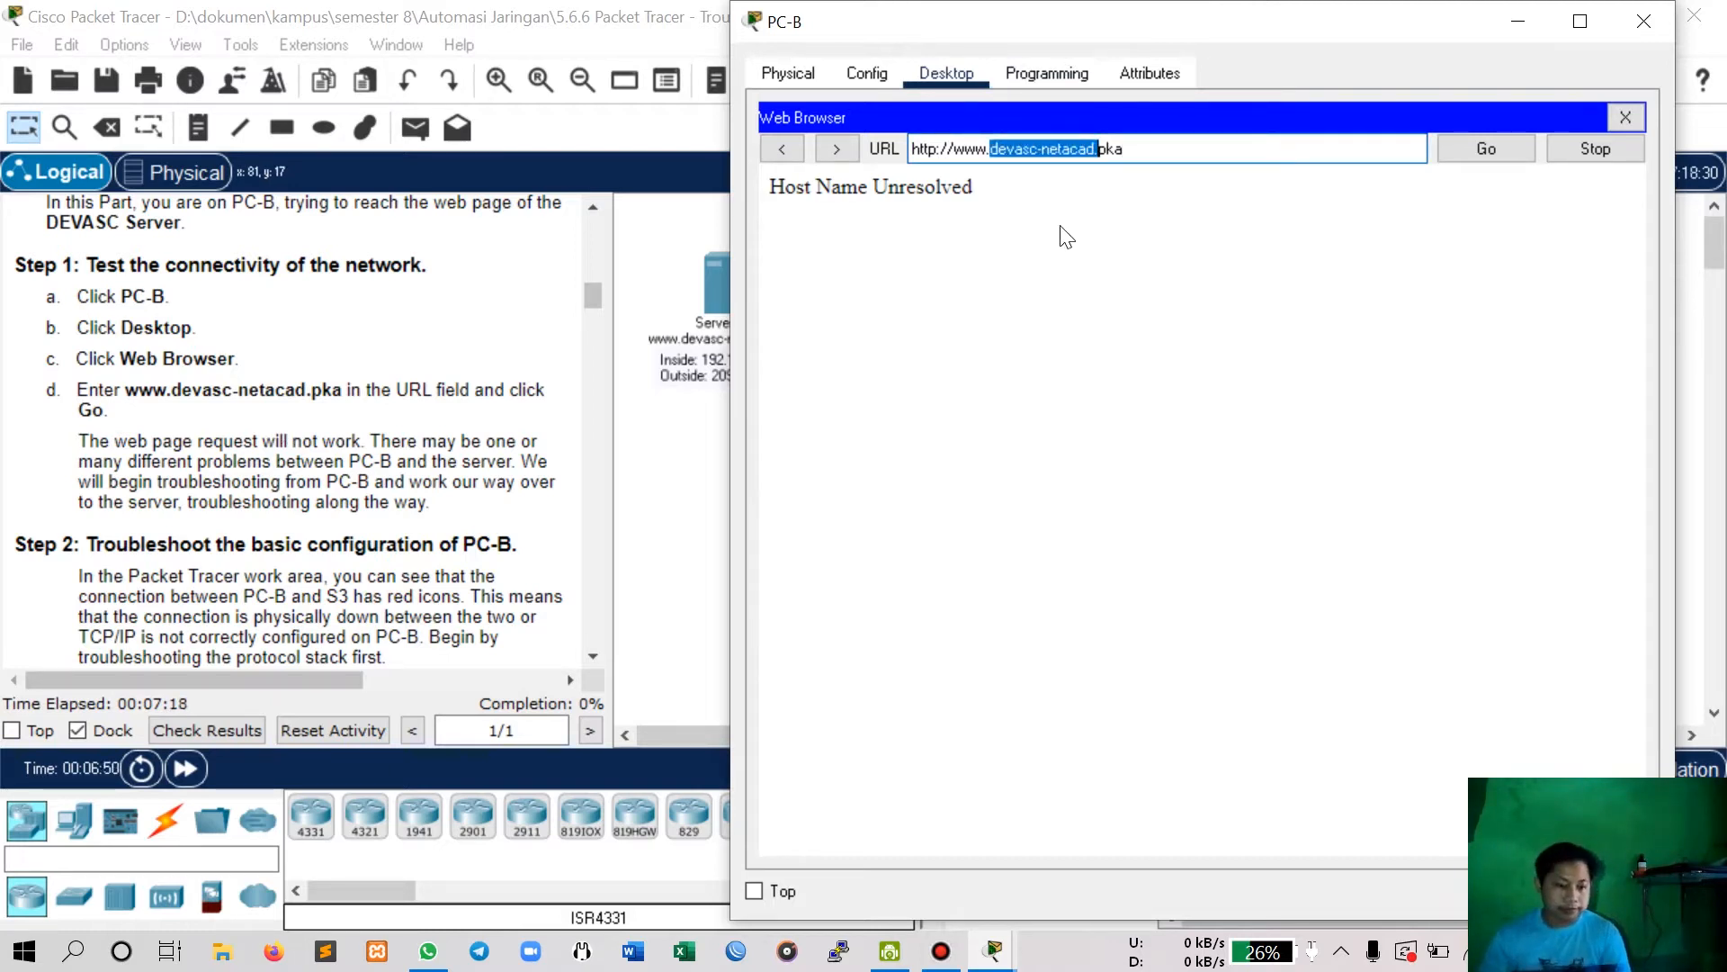
scroll(259, 459, down, 3)
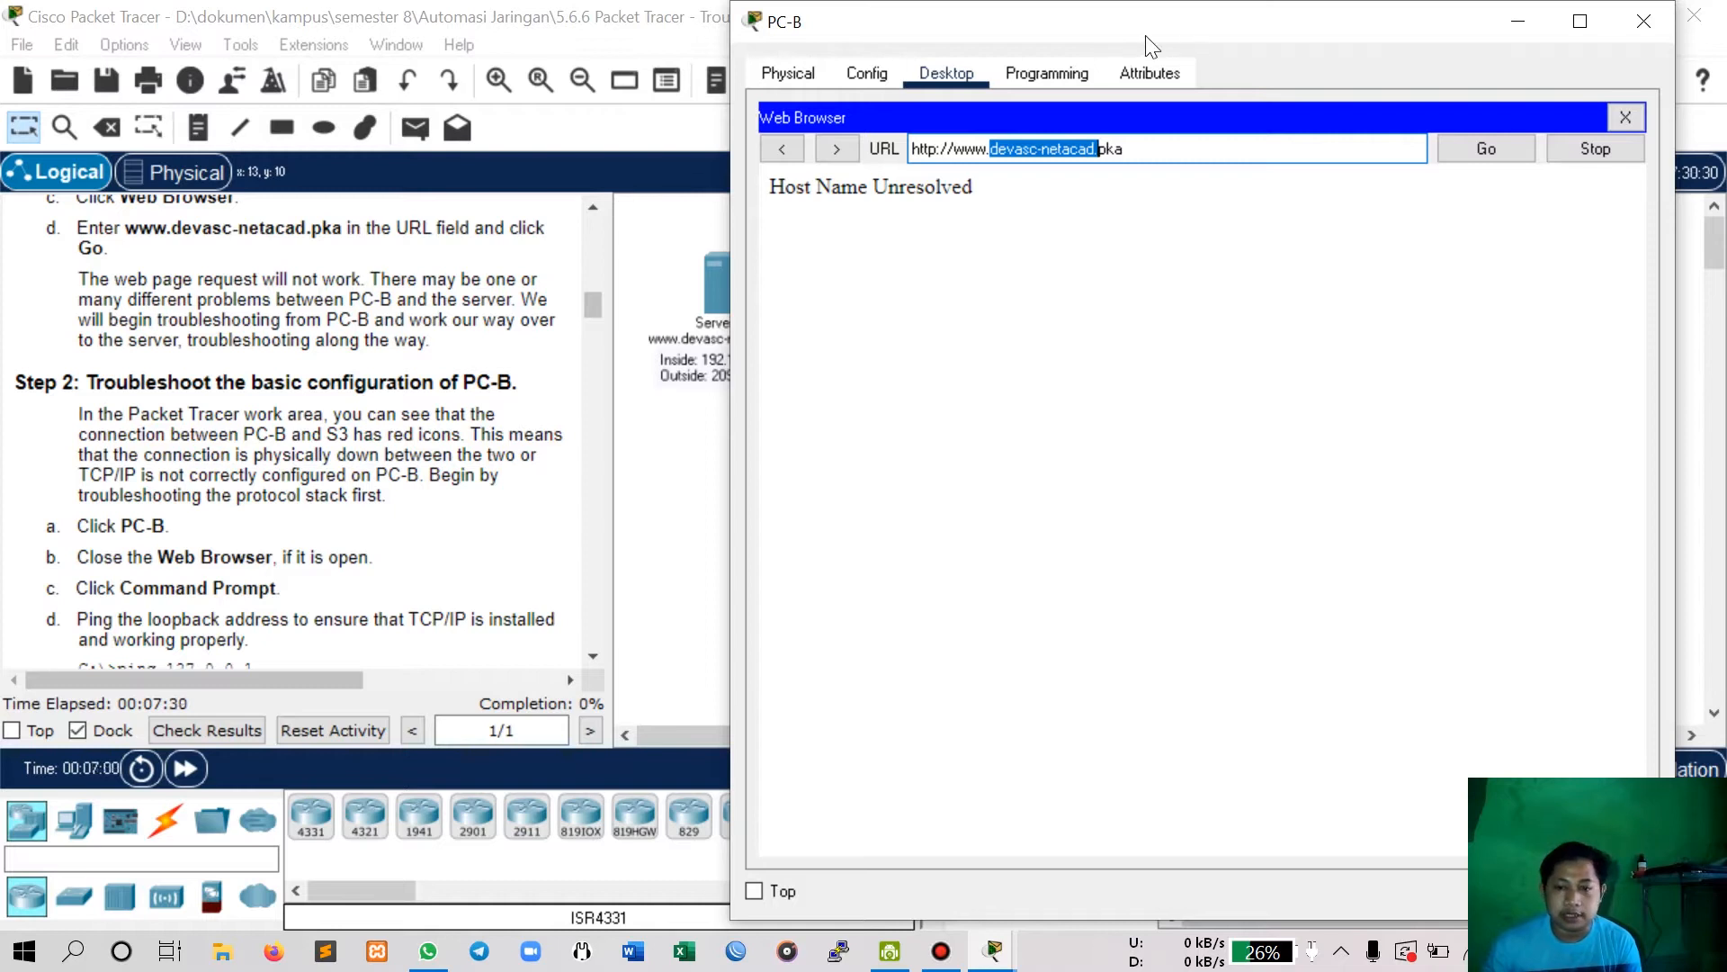
click(1519, 27)
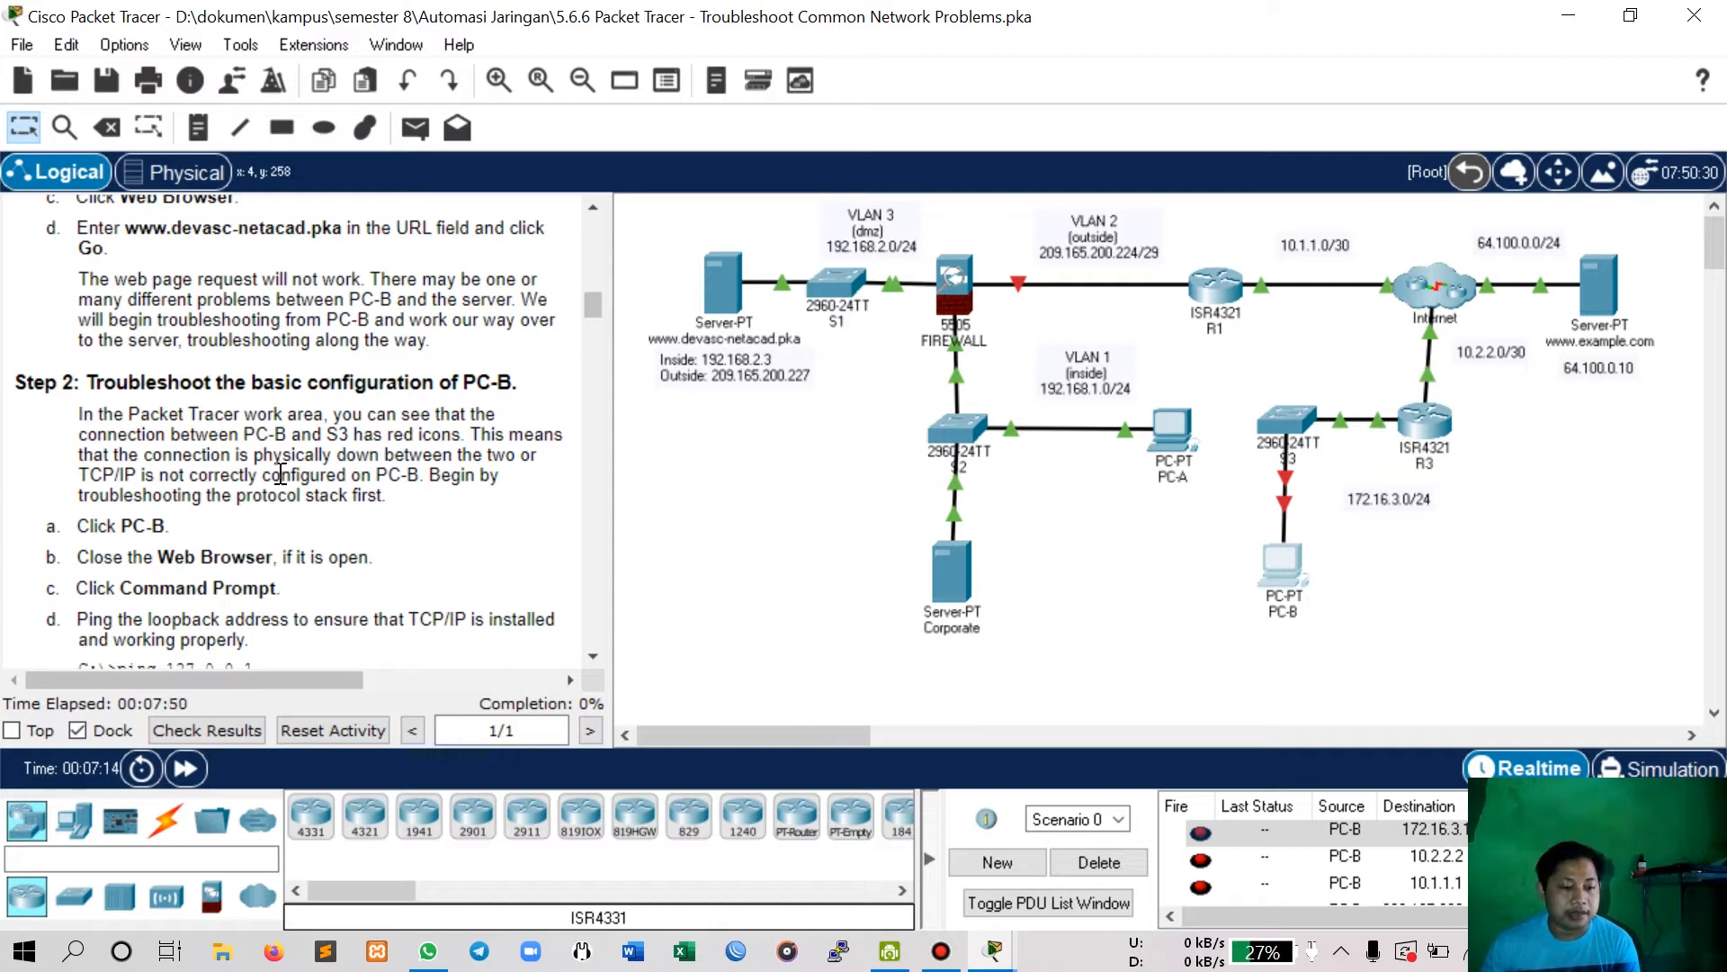
drag(280, 475, 157, 474)
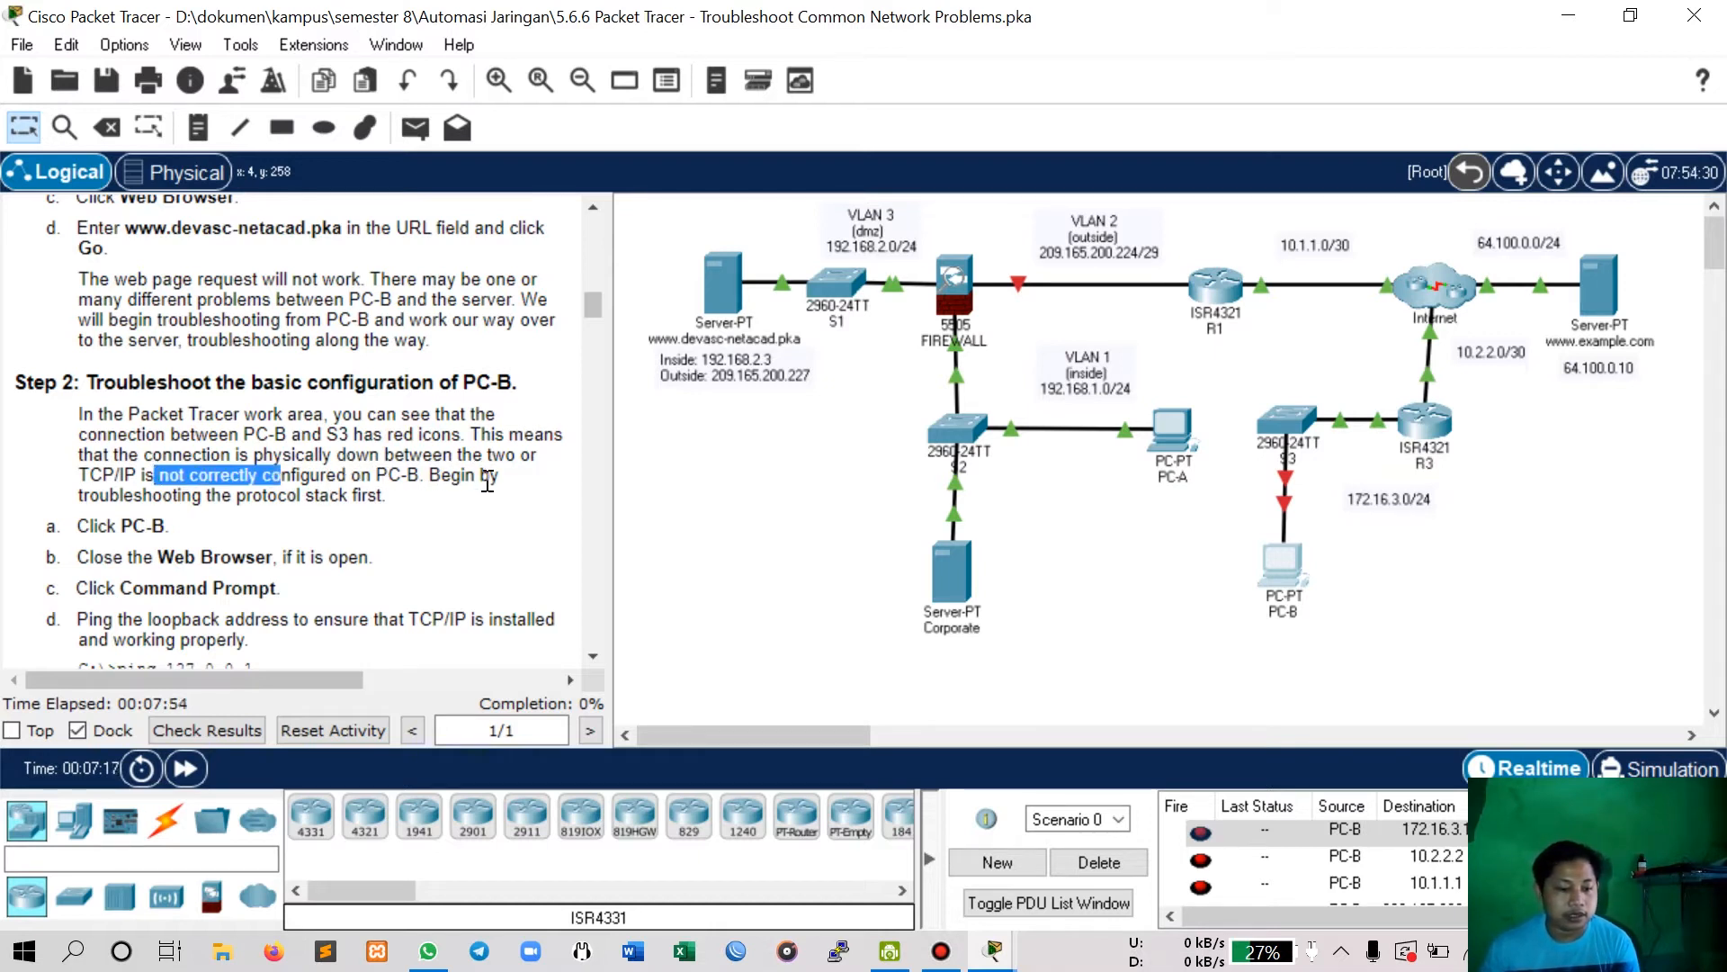
drag(377, 475, 455, 486)
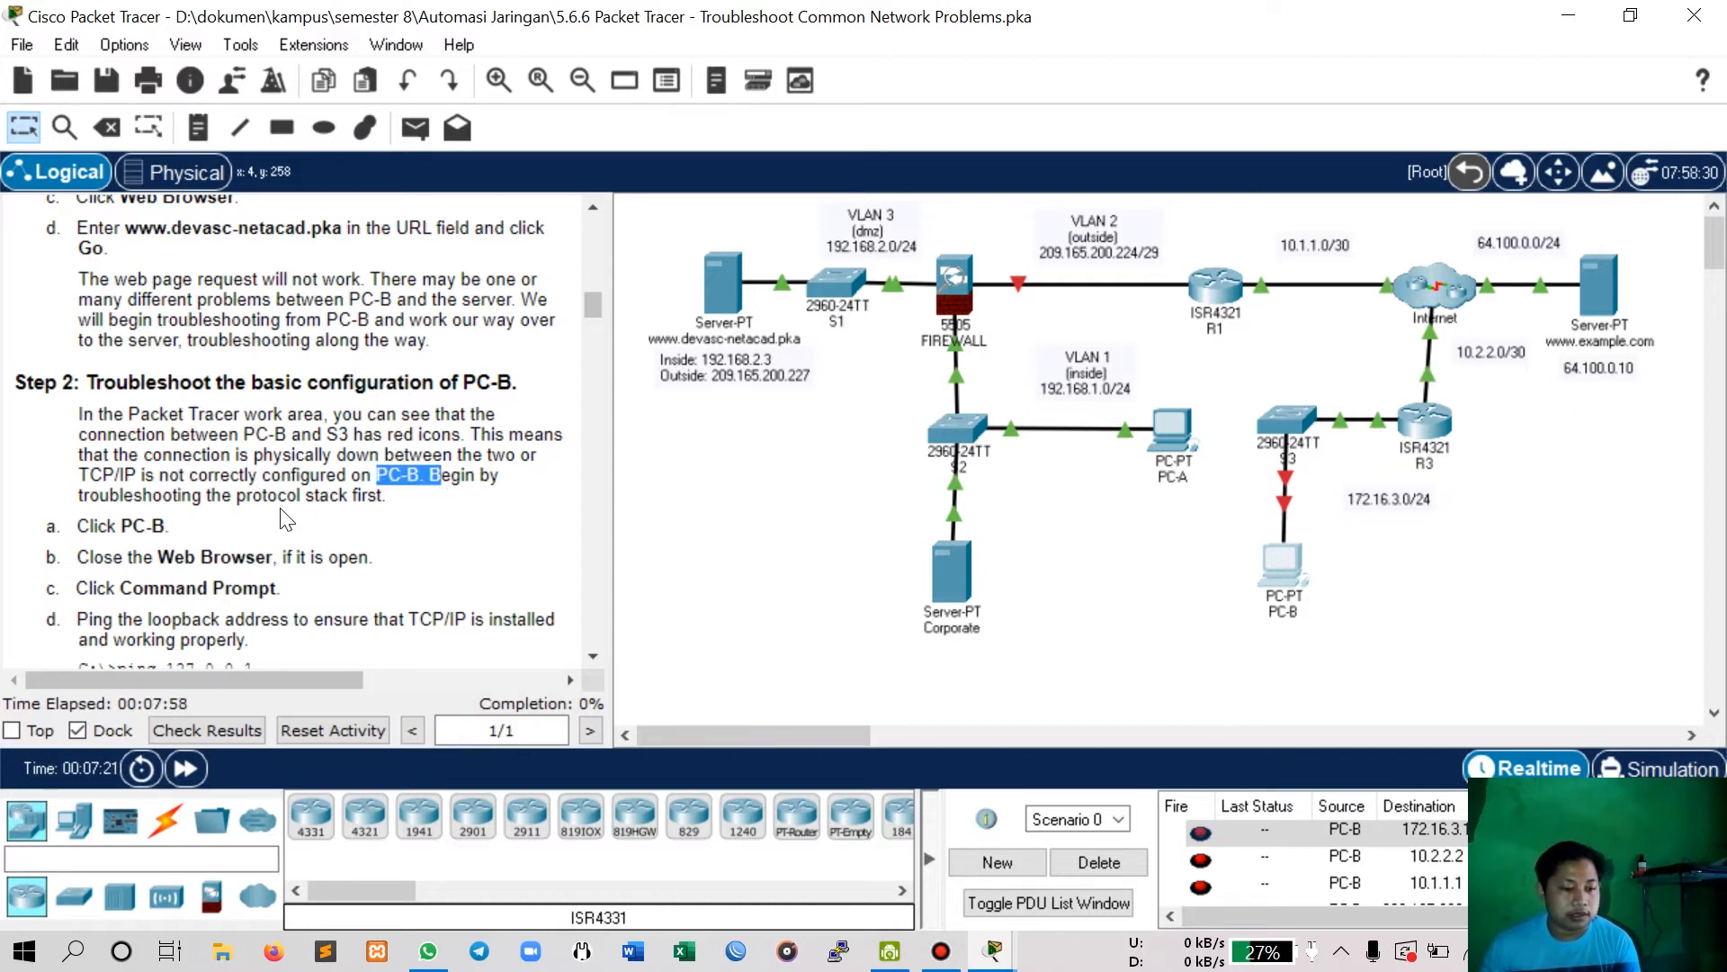
Close PC-B's web browser, ping the loopback address 127.0.0.1 from its command prompt and compare the replies with the instructions.
click(1282, 564)
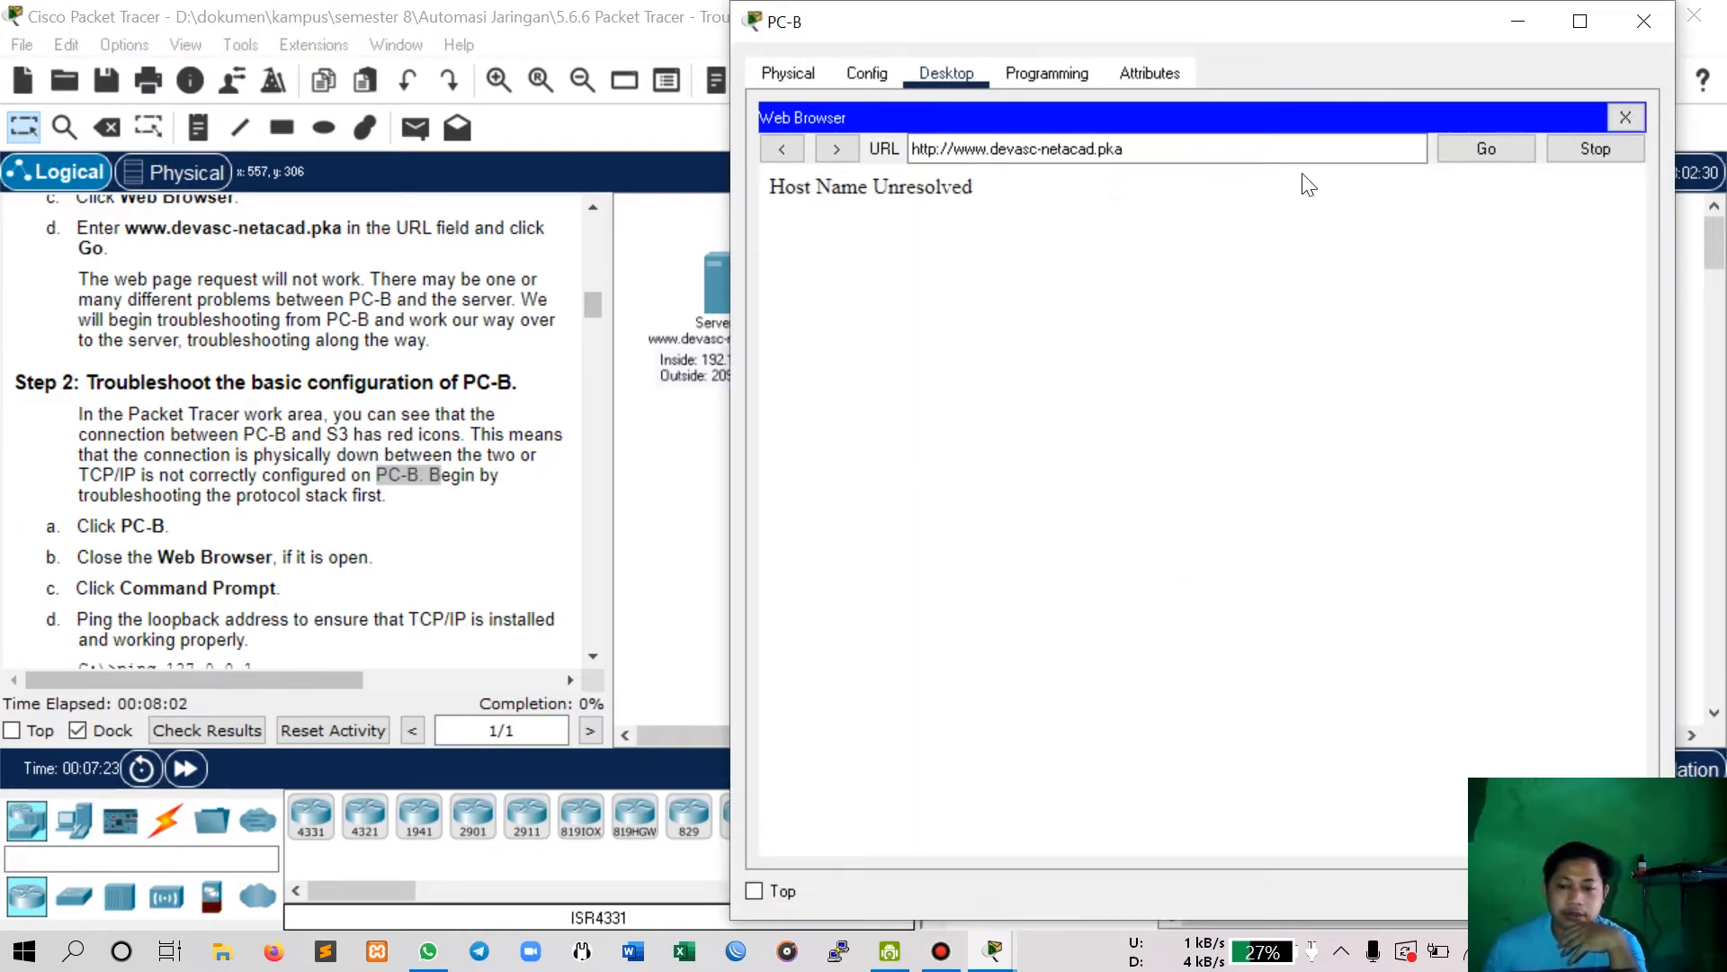
click(1623, 118)
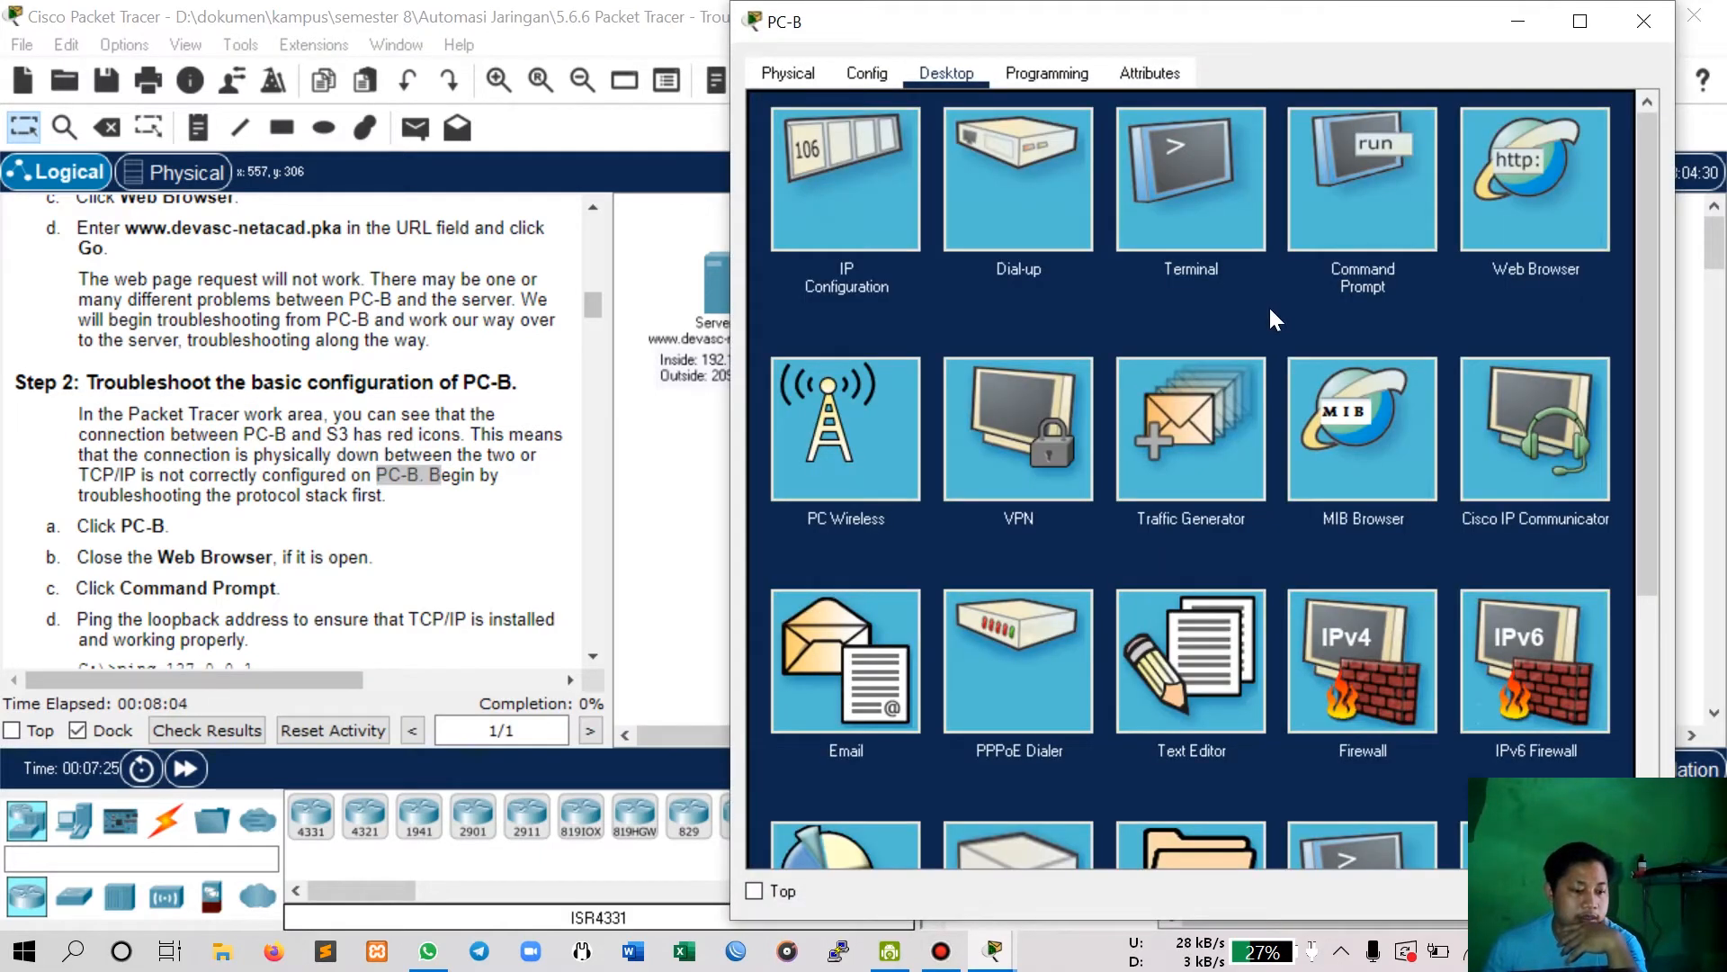
click(1374, 206)
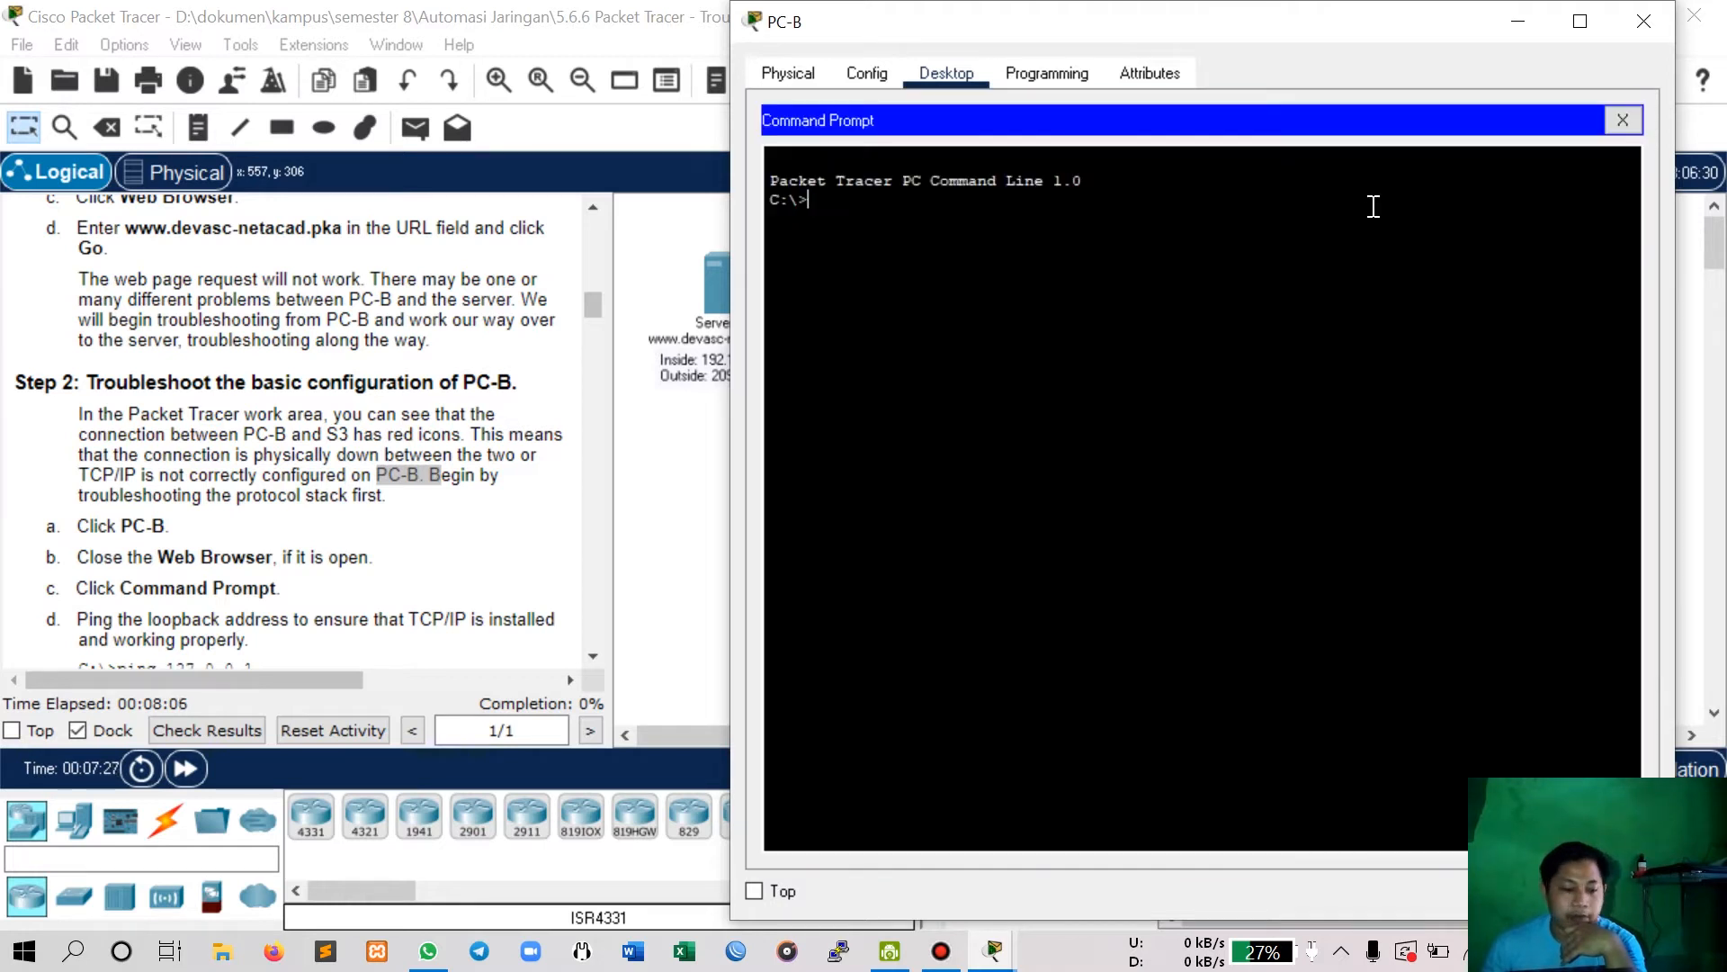
scroll(337, 435, down, 5)
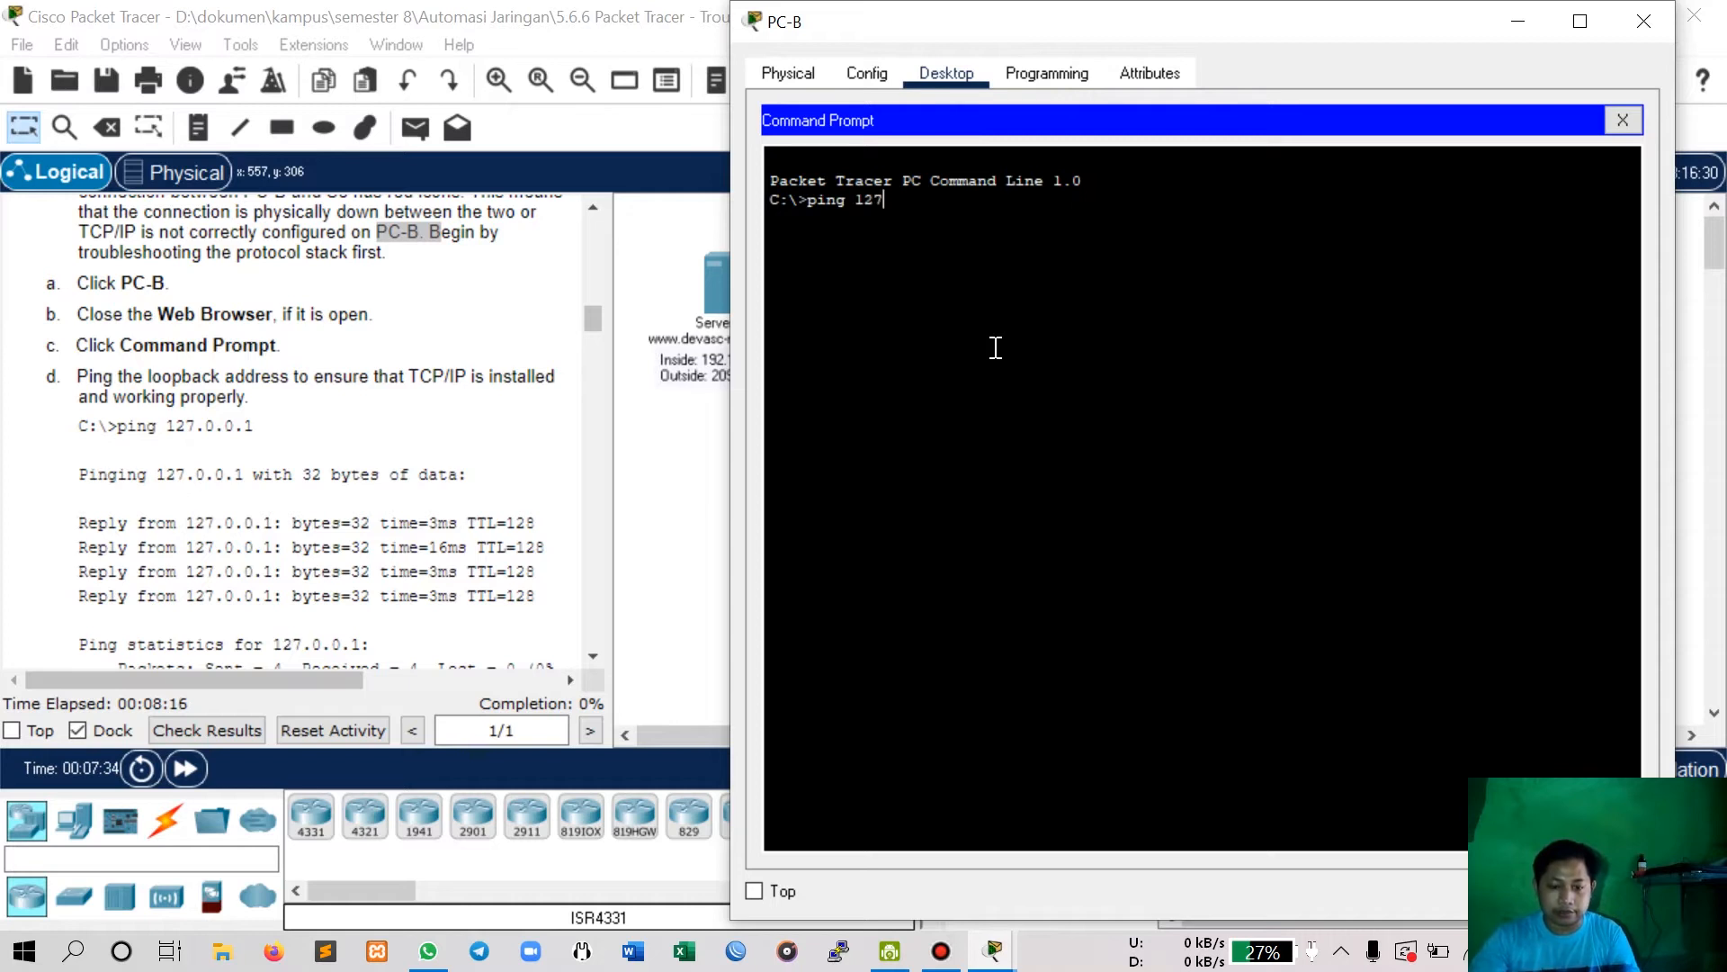
text(.0.0.1)
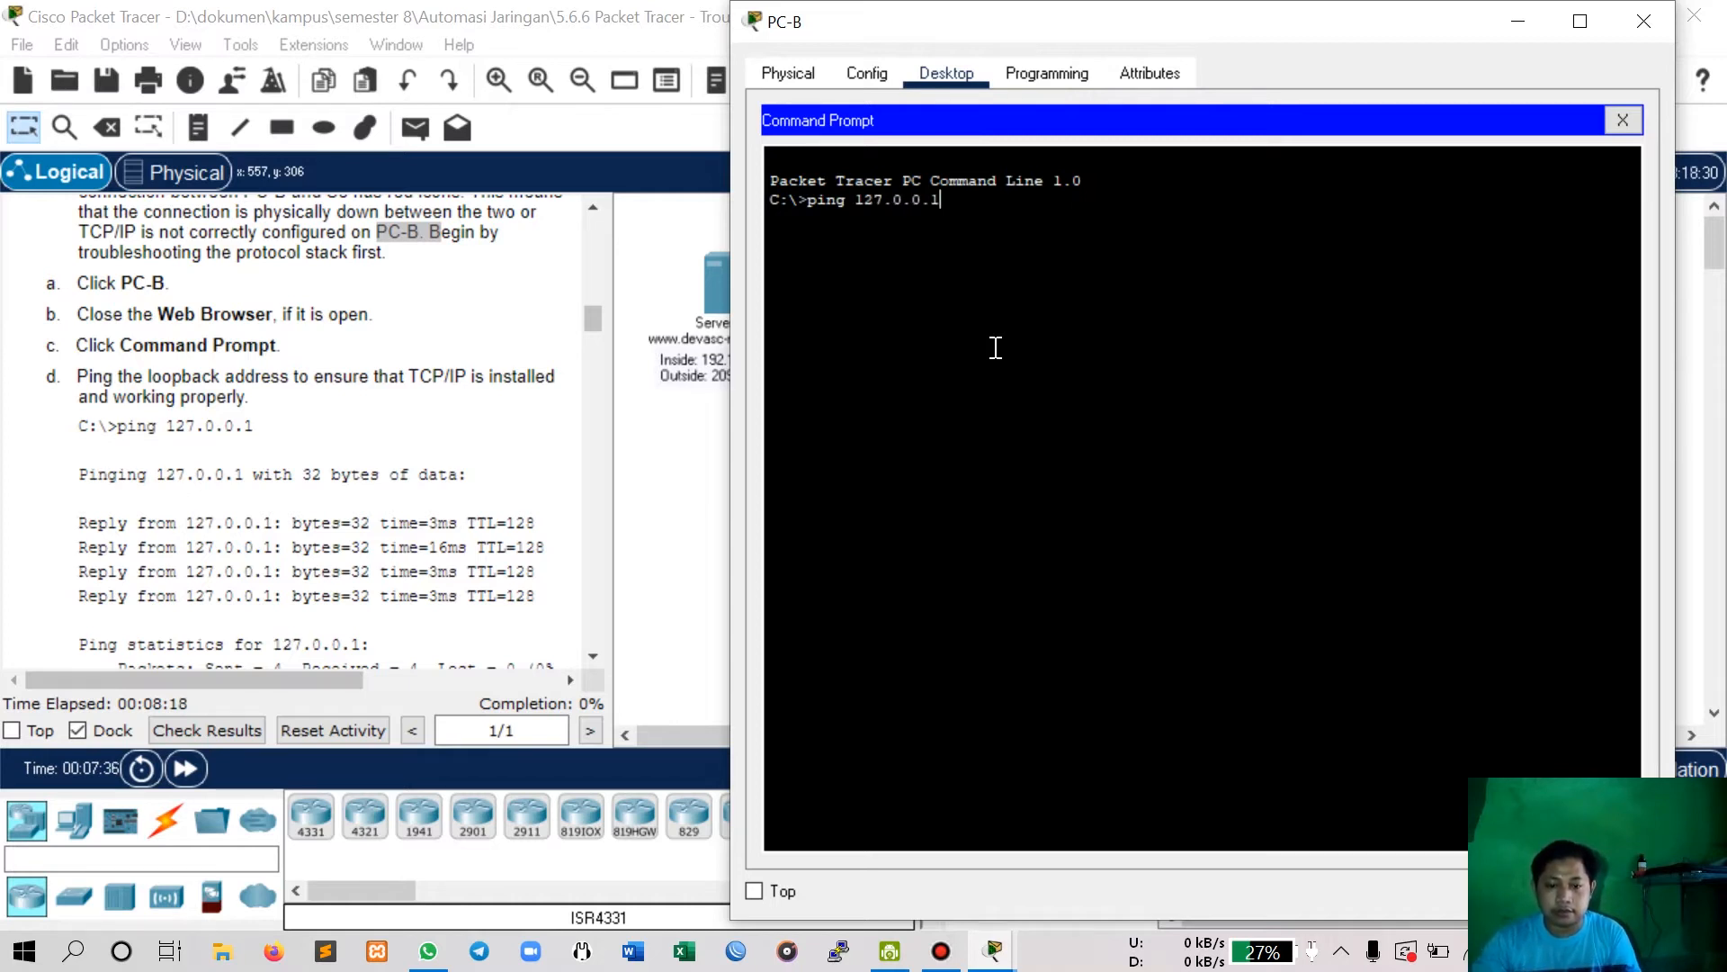
key(Return)
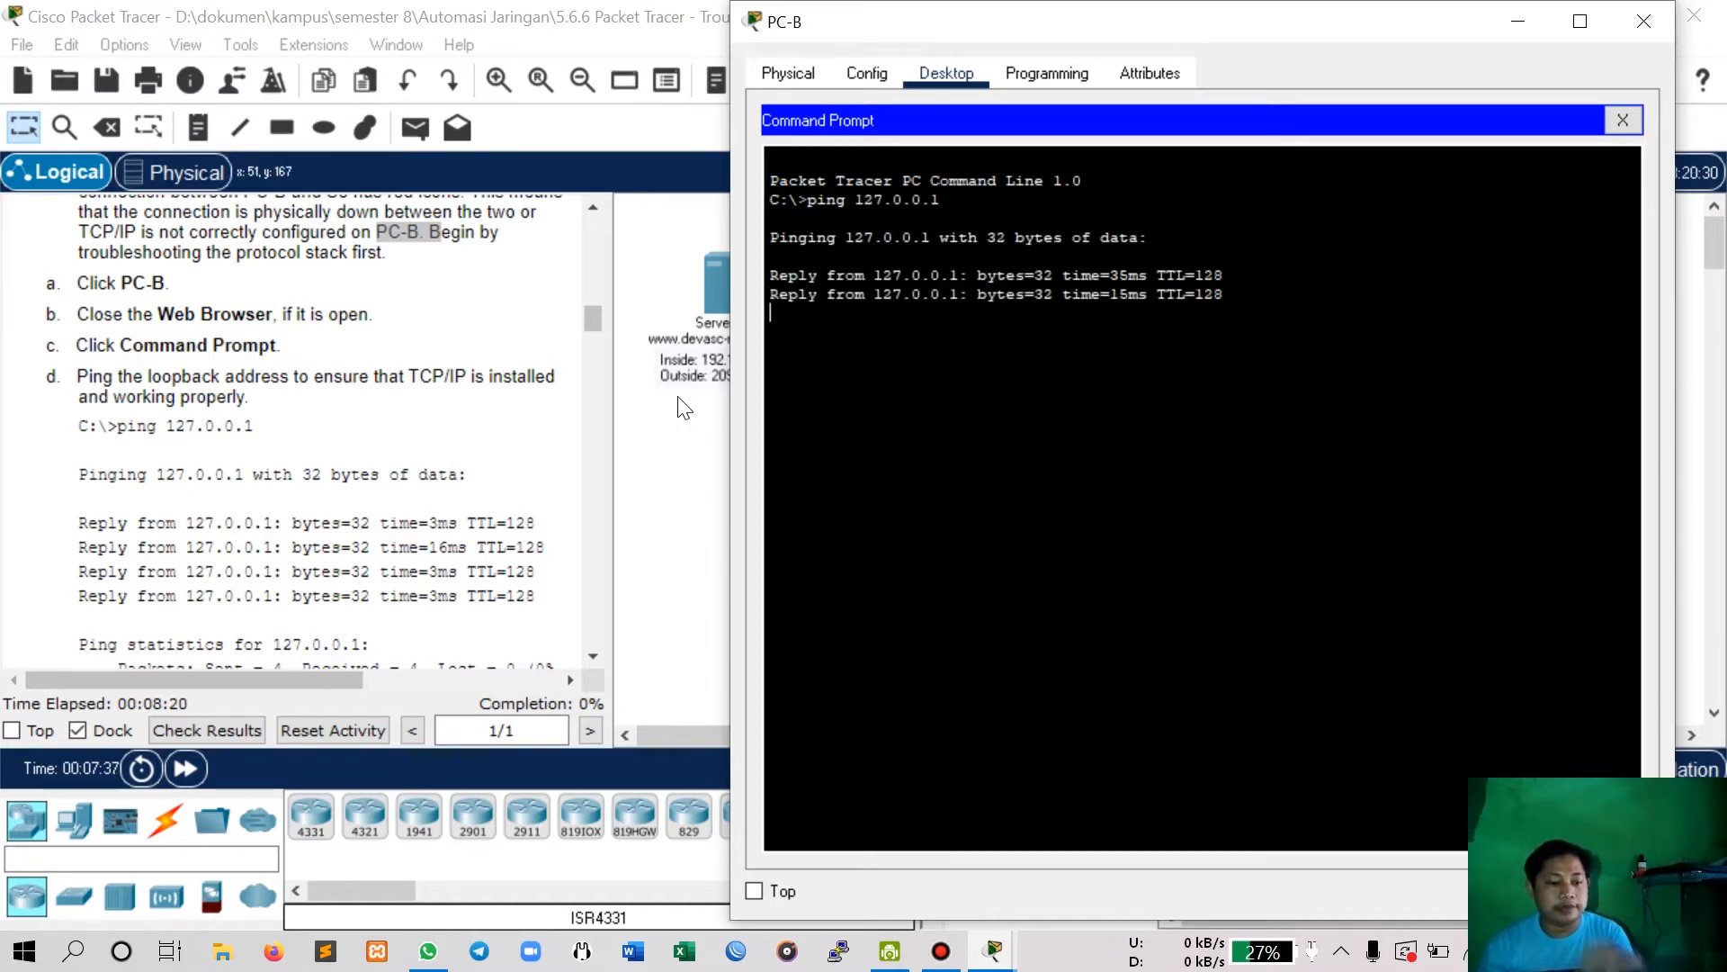
scroll(450, 459, down, 3)
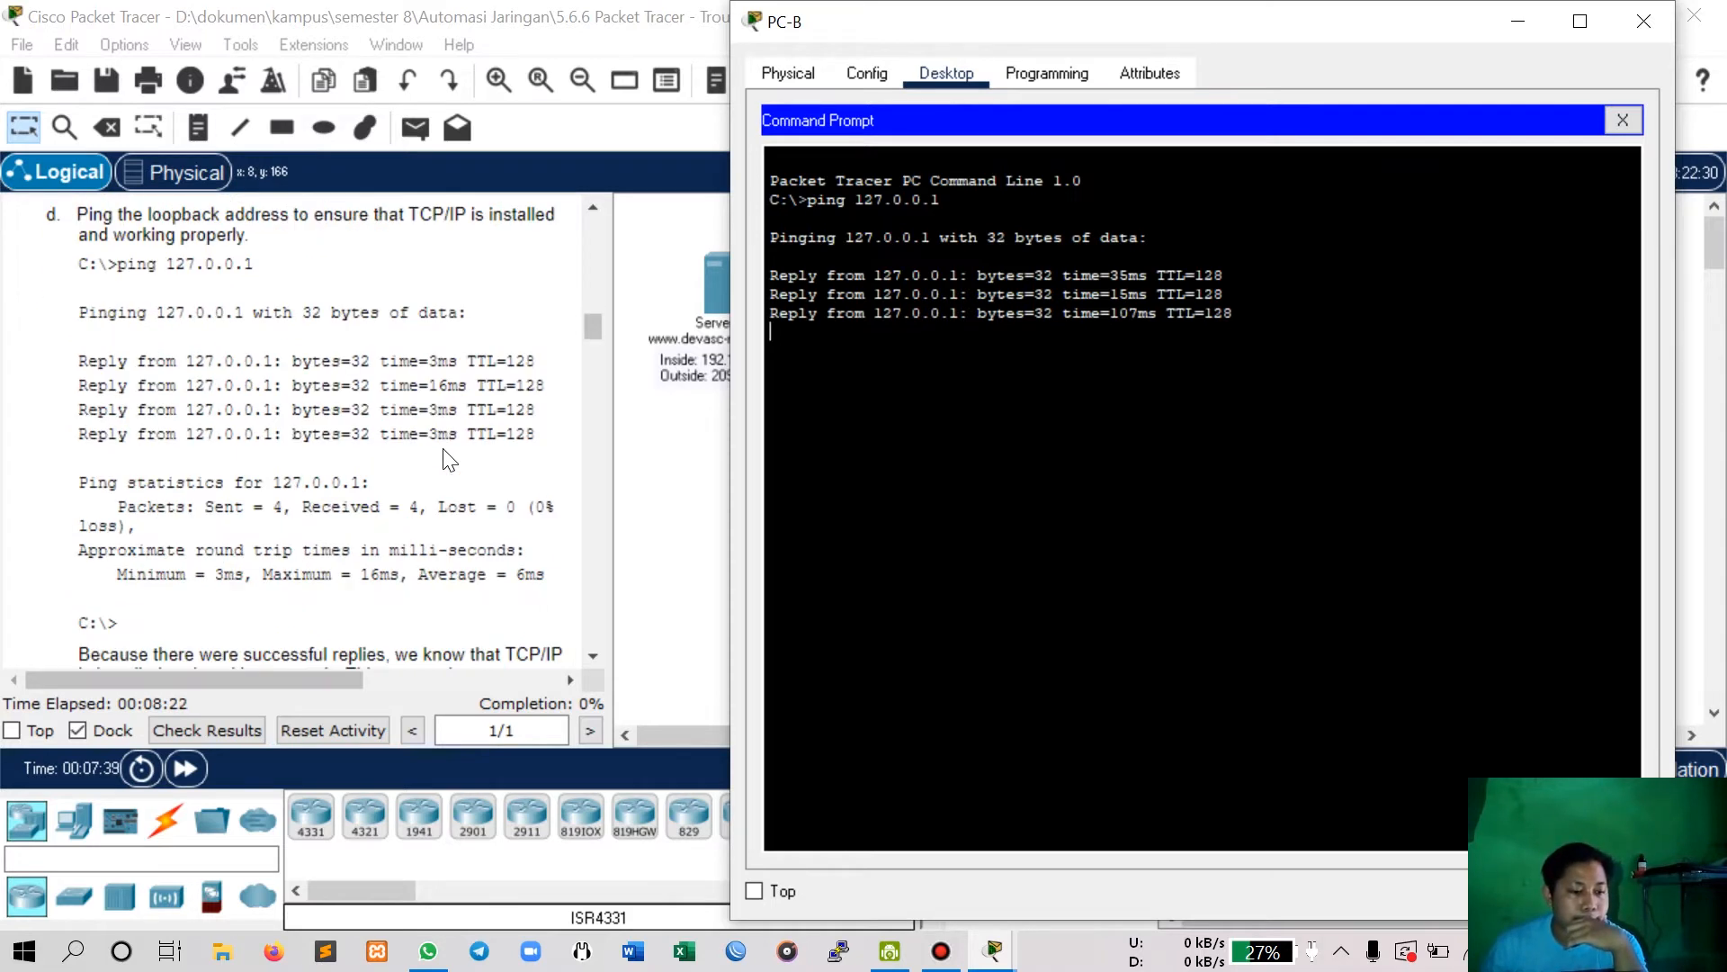
scroll(449, 460, down, 3)
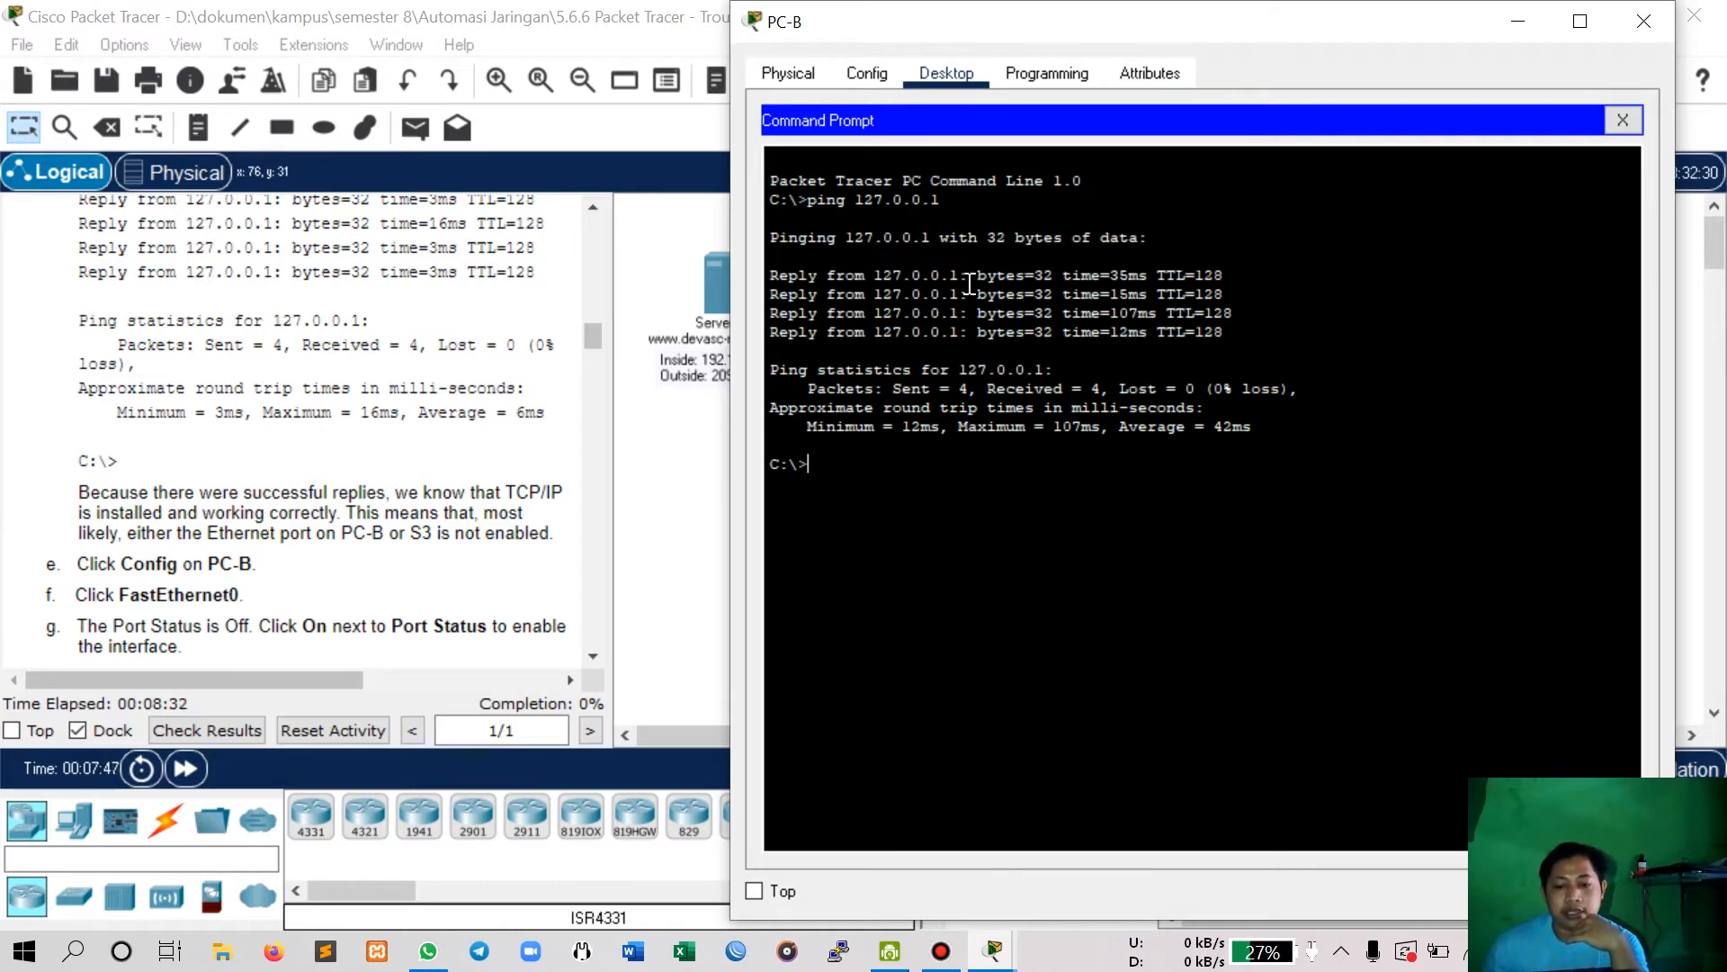
drag(847, 238, 941, 238)
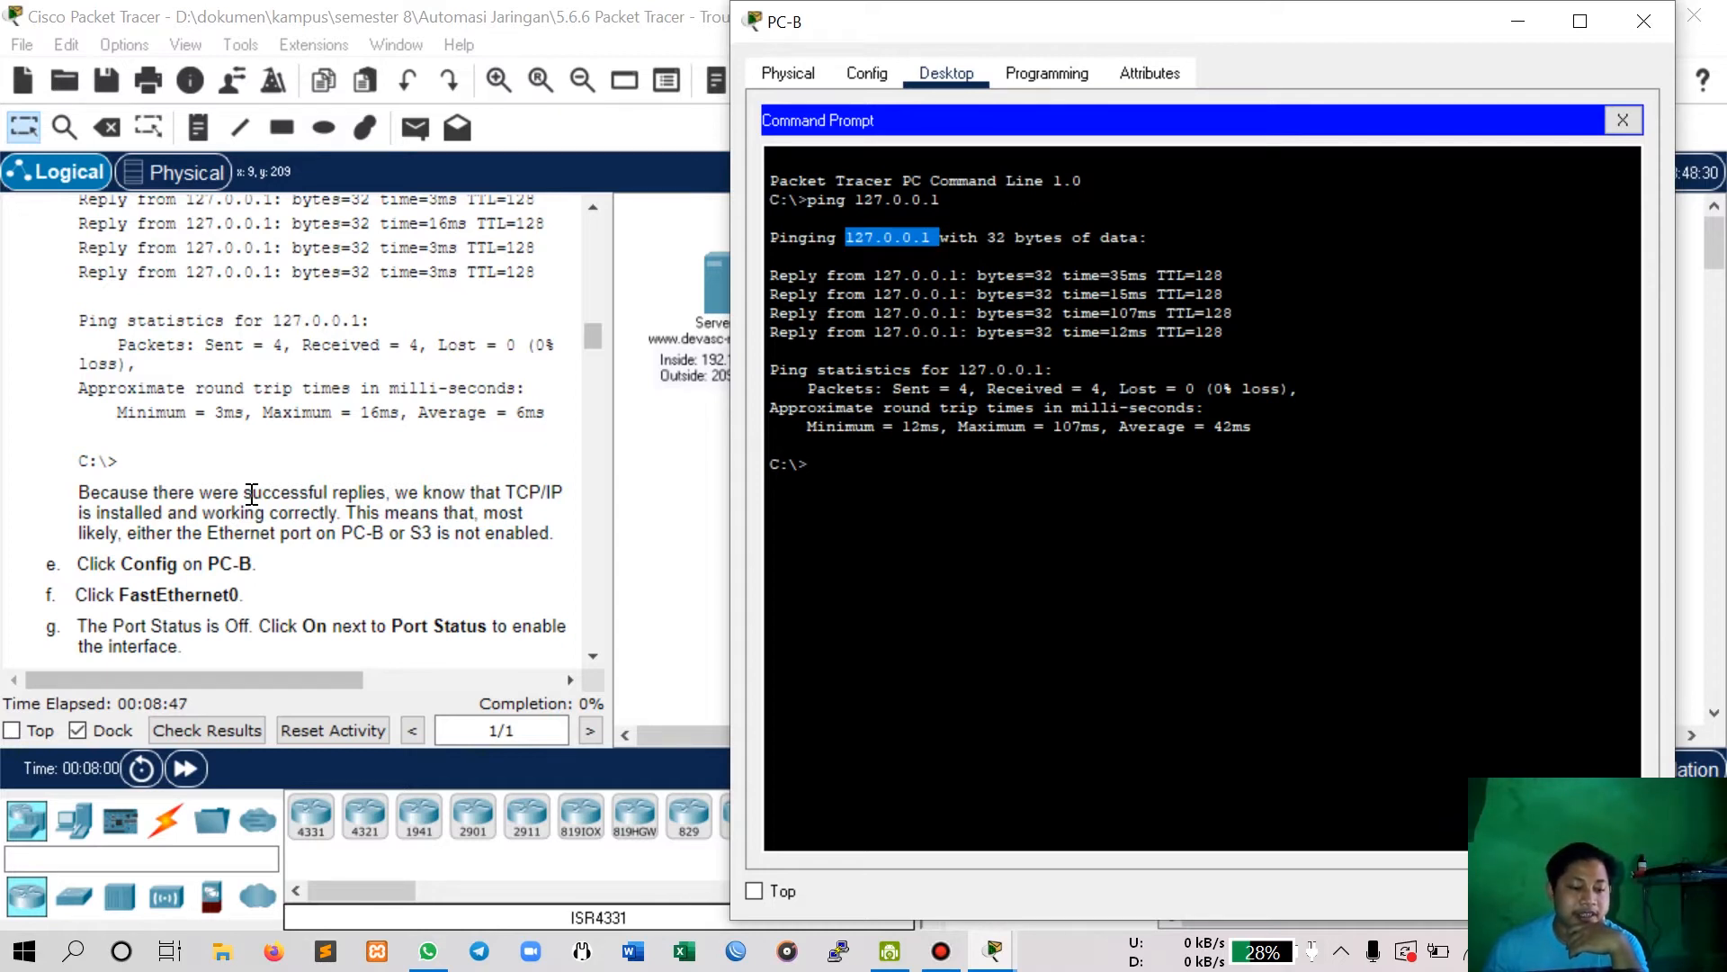
Turn on the port status of PC-B's FastEthernet0 interface.
scroll(251, 494, down, 1)
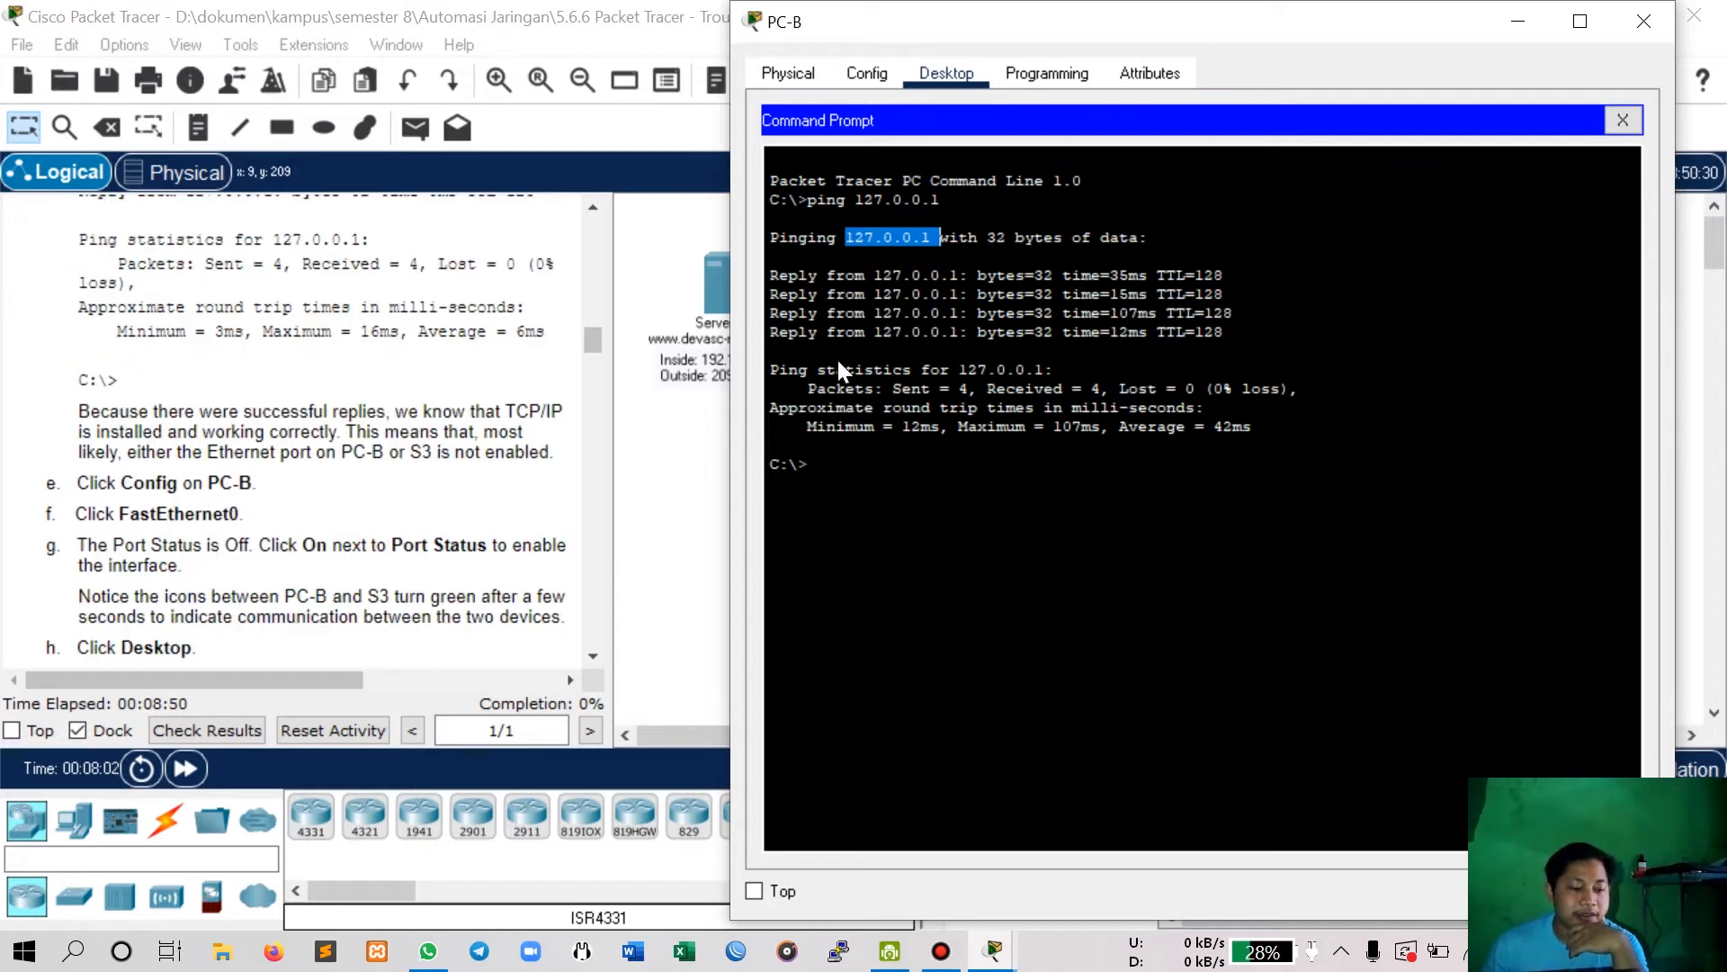
click(877, 76)
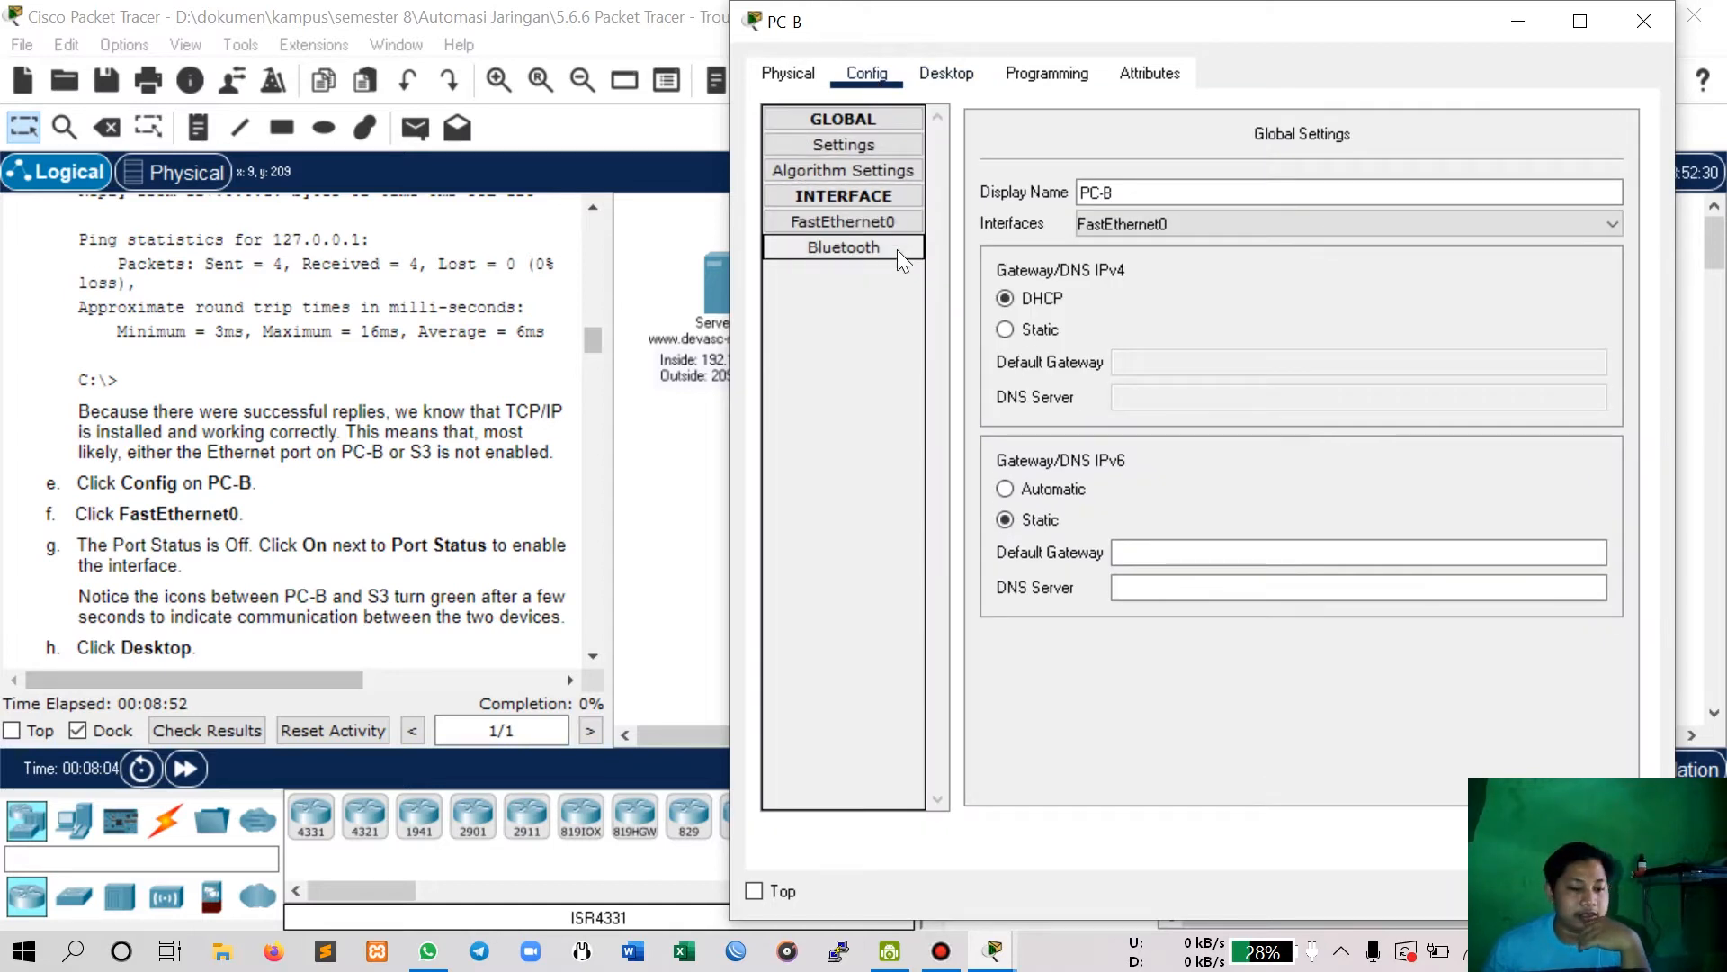
click(857, 221)
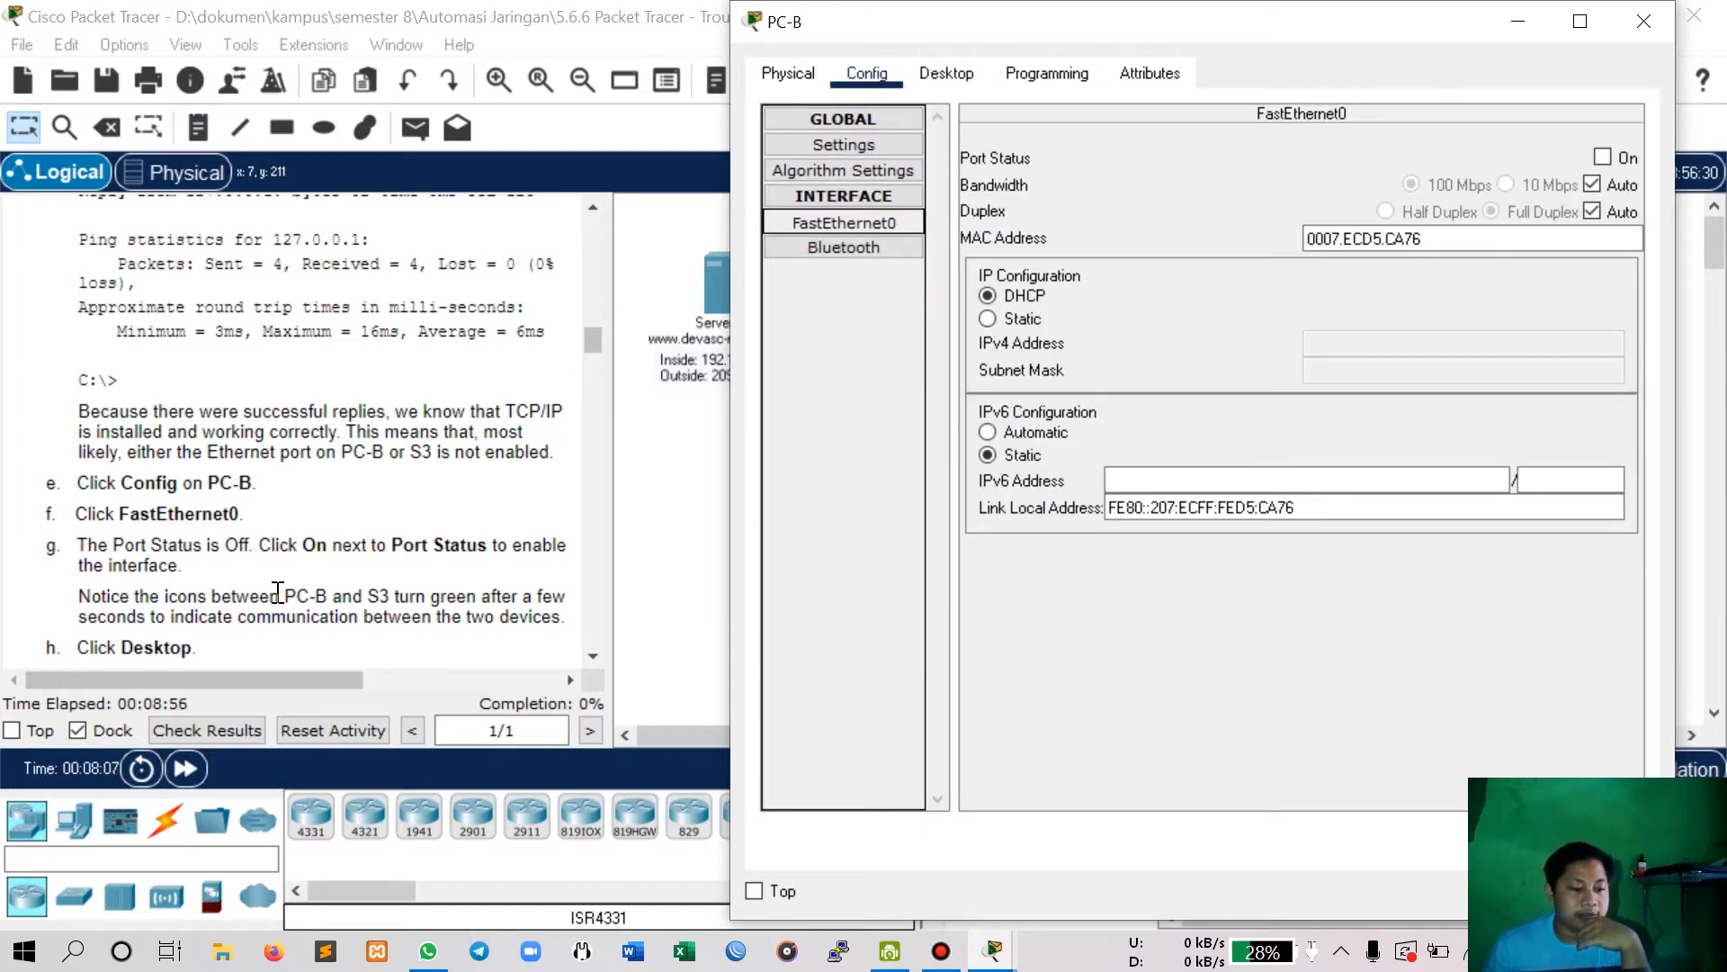
click(1603, 157)
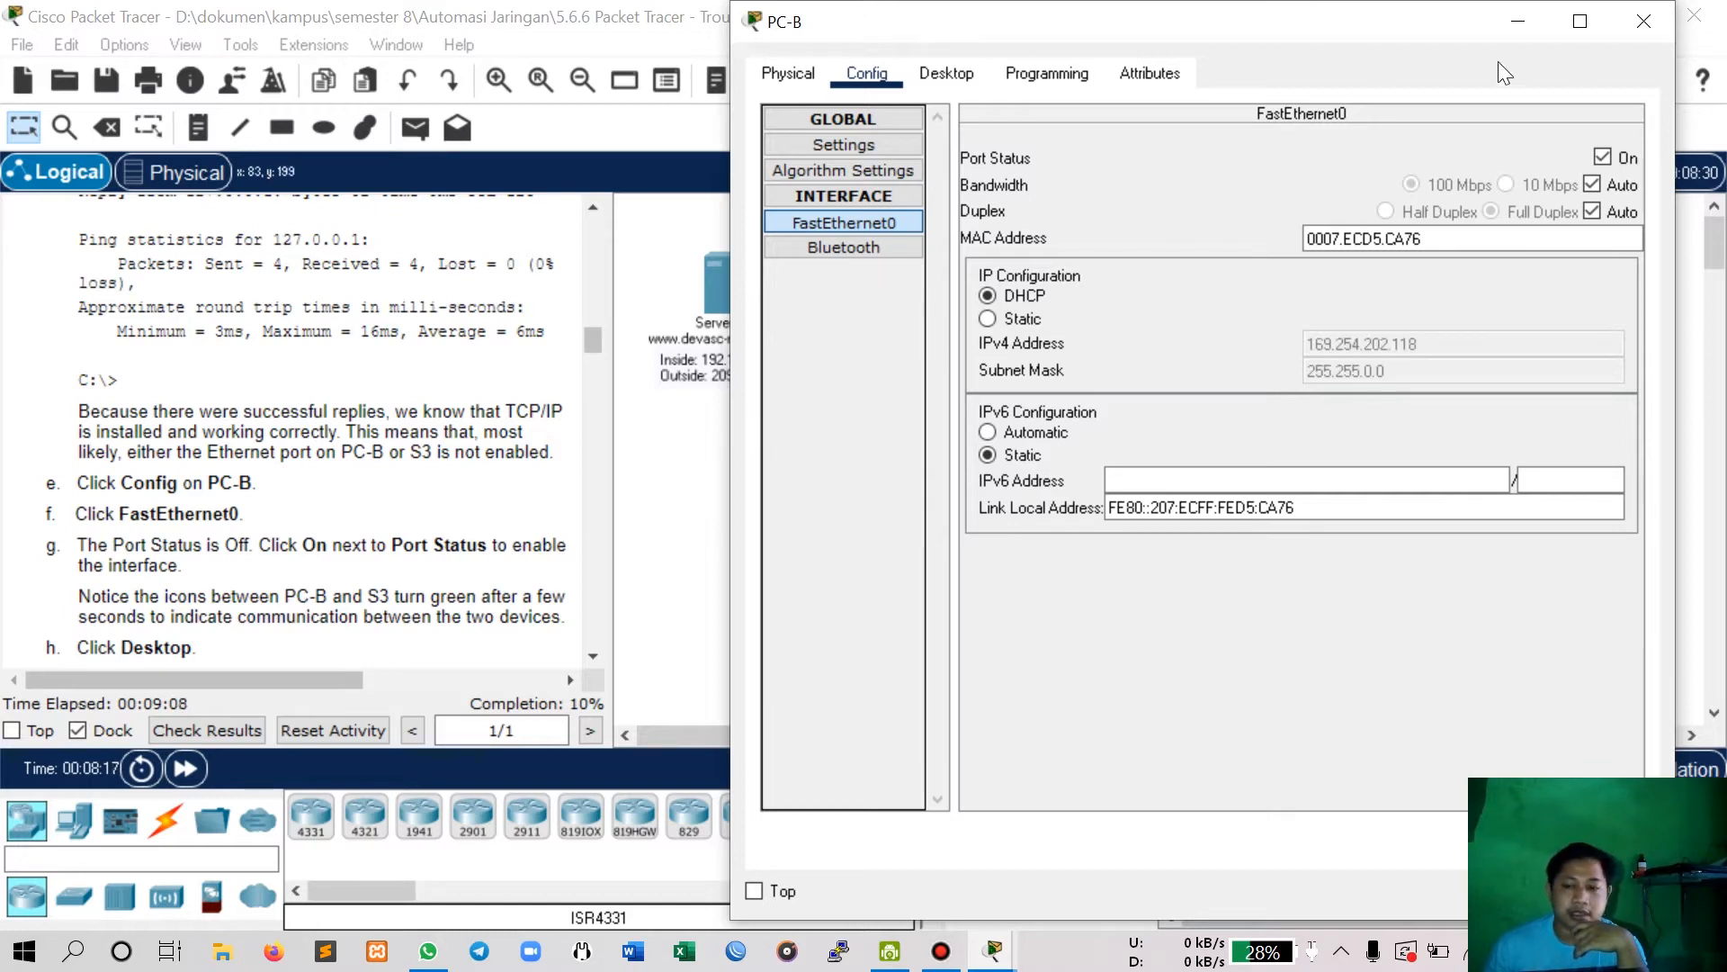
Fast-forward the network time, check the link between PC-B and S3 in the topology and reopen PC-B's window.
click(1517, 22)
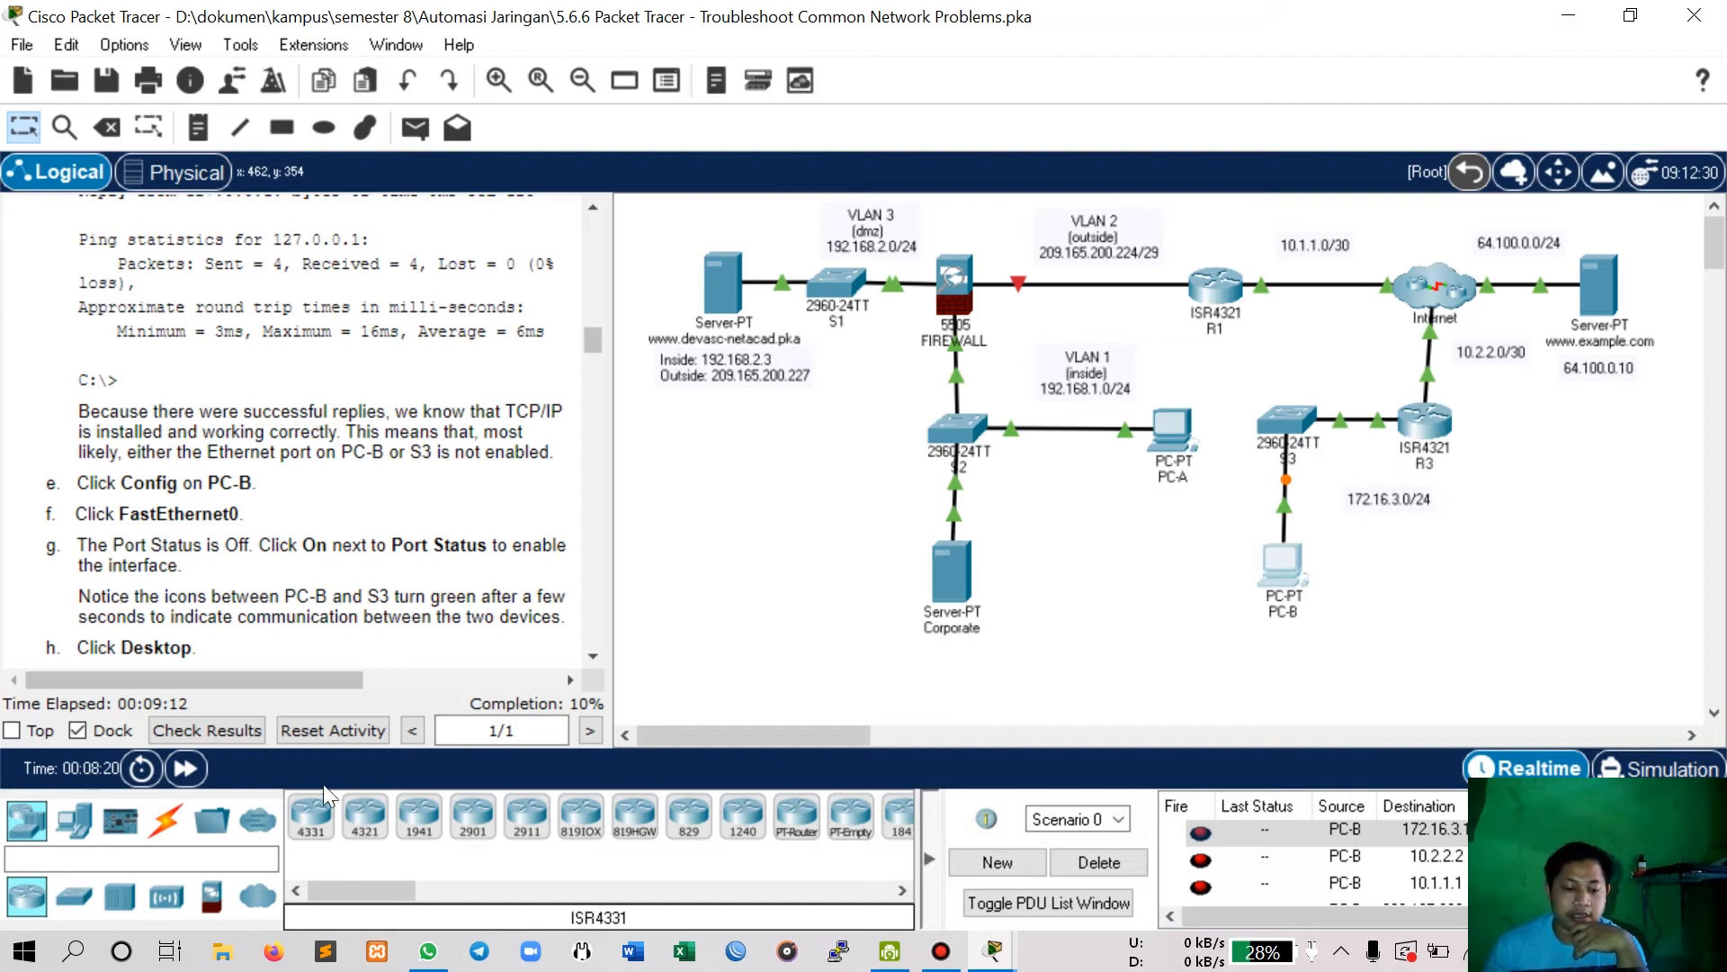
click(186, 769)
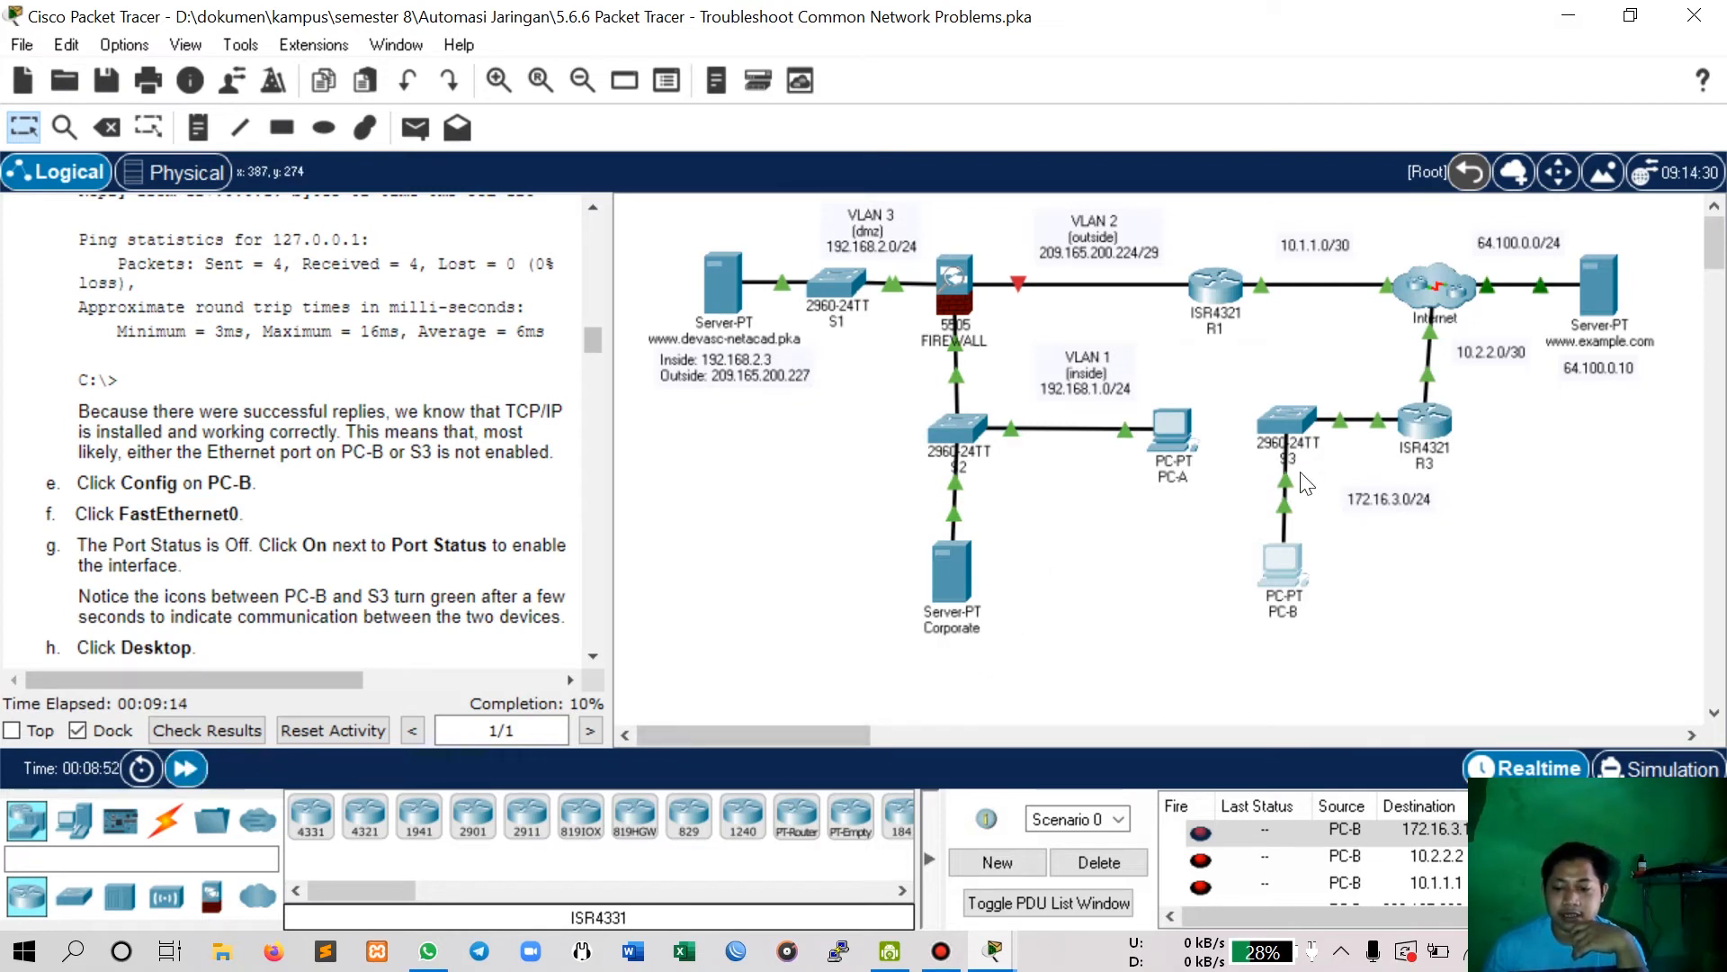
click(1279, 558)
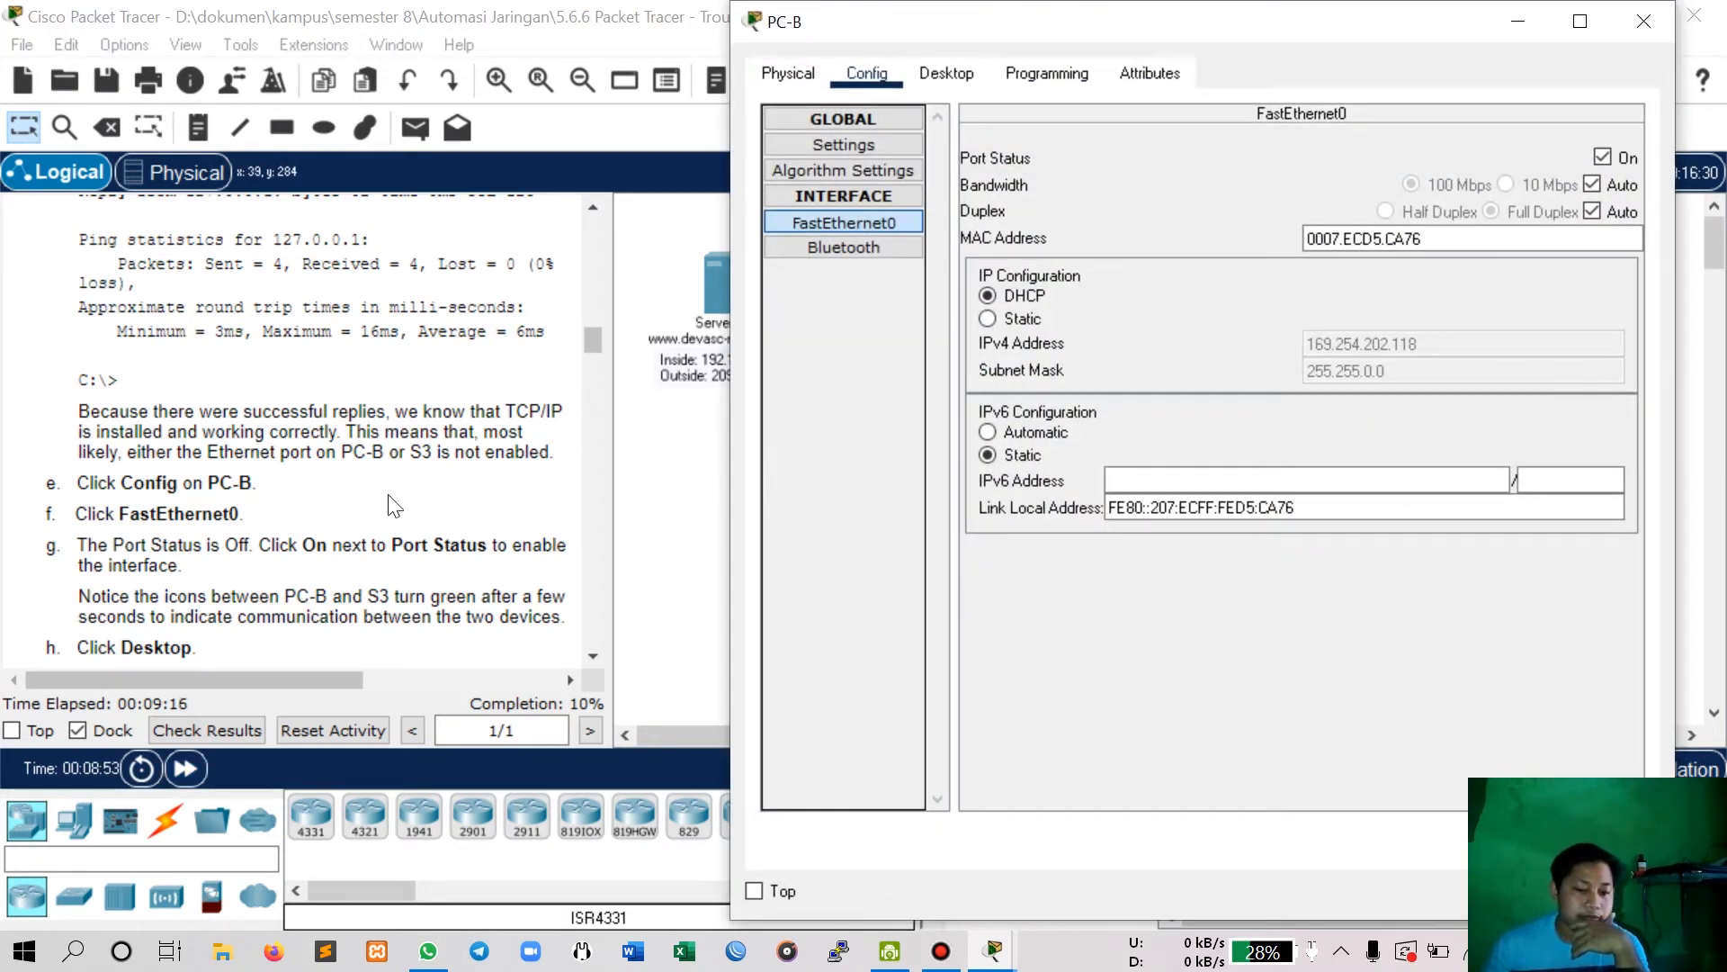
Close the Command Prompt on PC-B's desktop as the end of Step 2 instructs.
scroll(135, 531, down, 3)
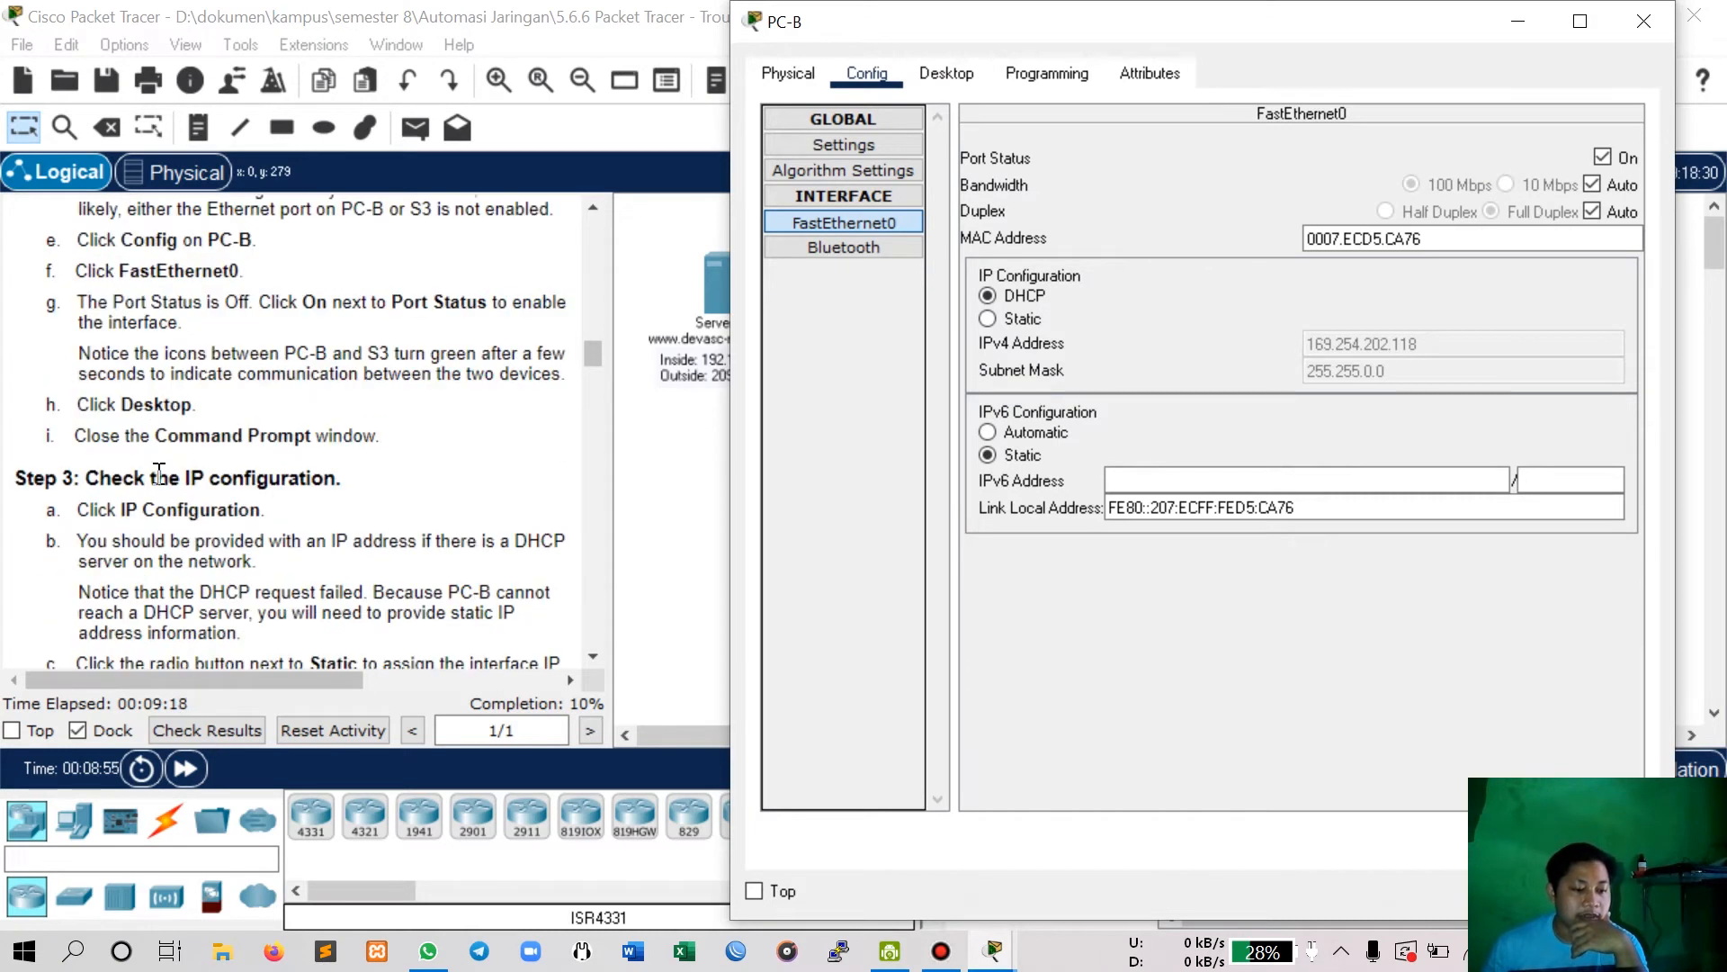
click(946, 73)
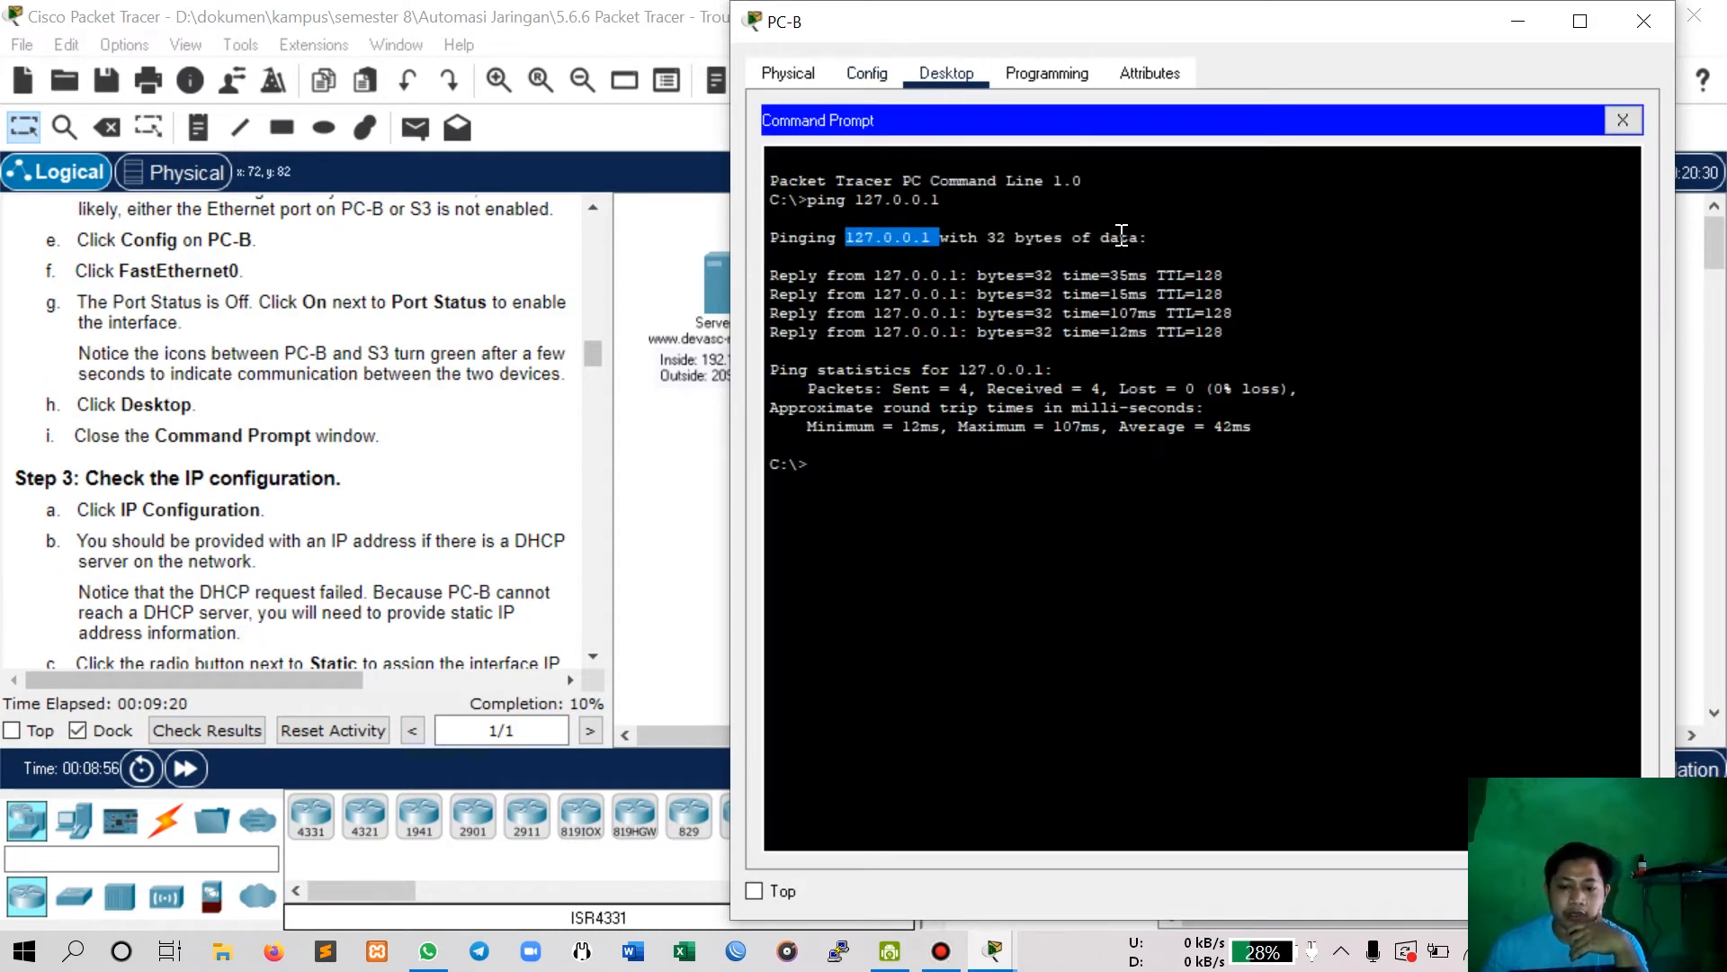
click(1140, 542)
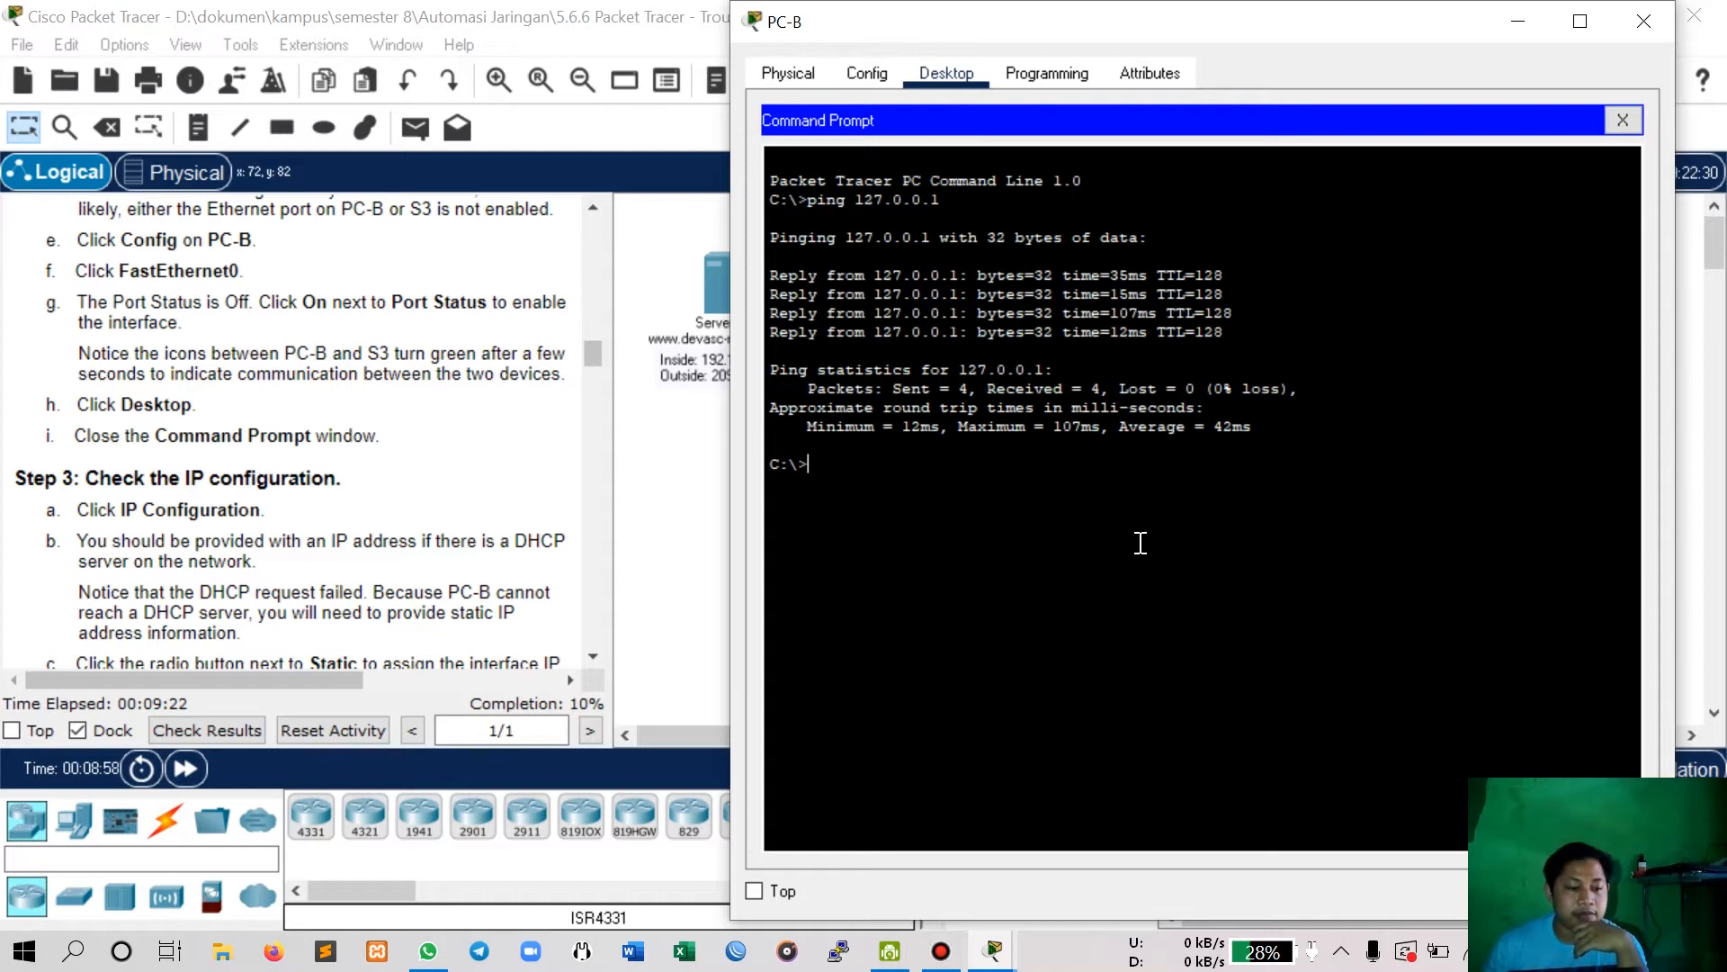
click(1625, 121)
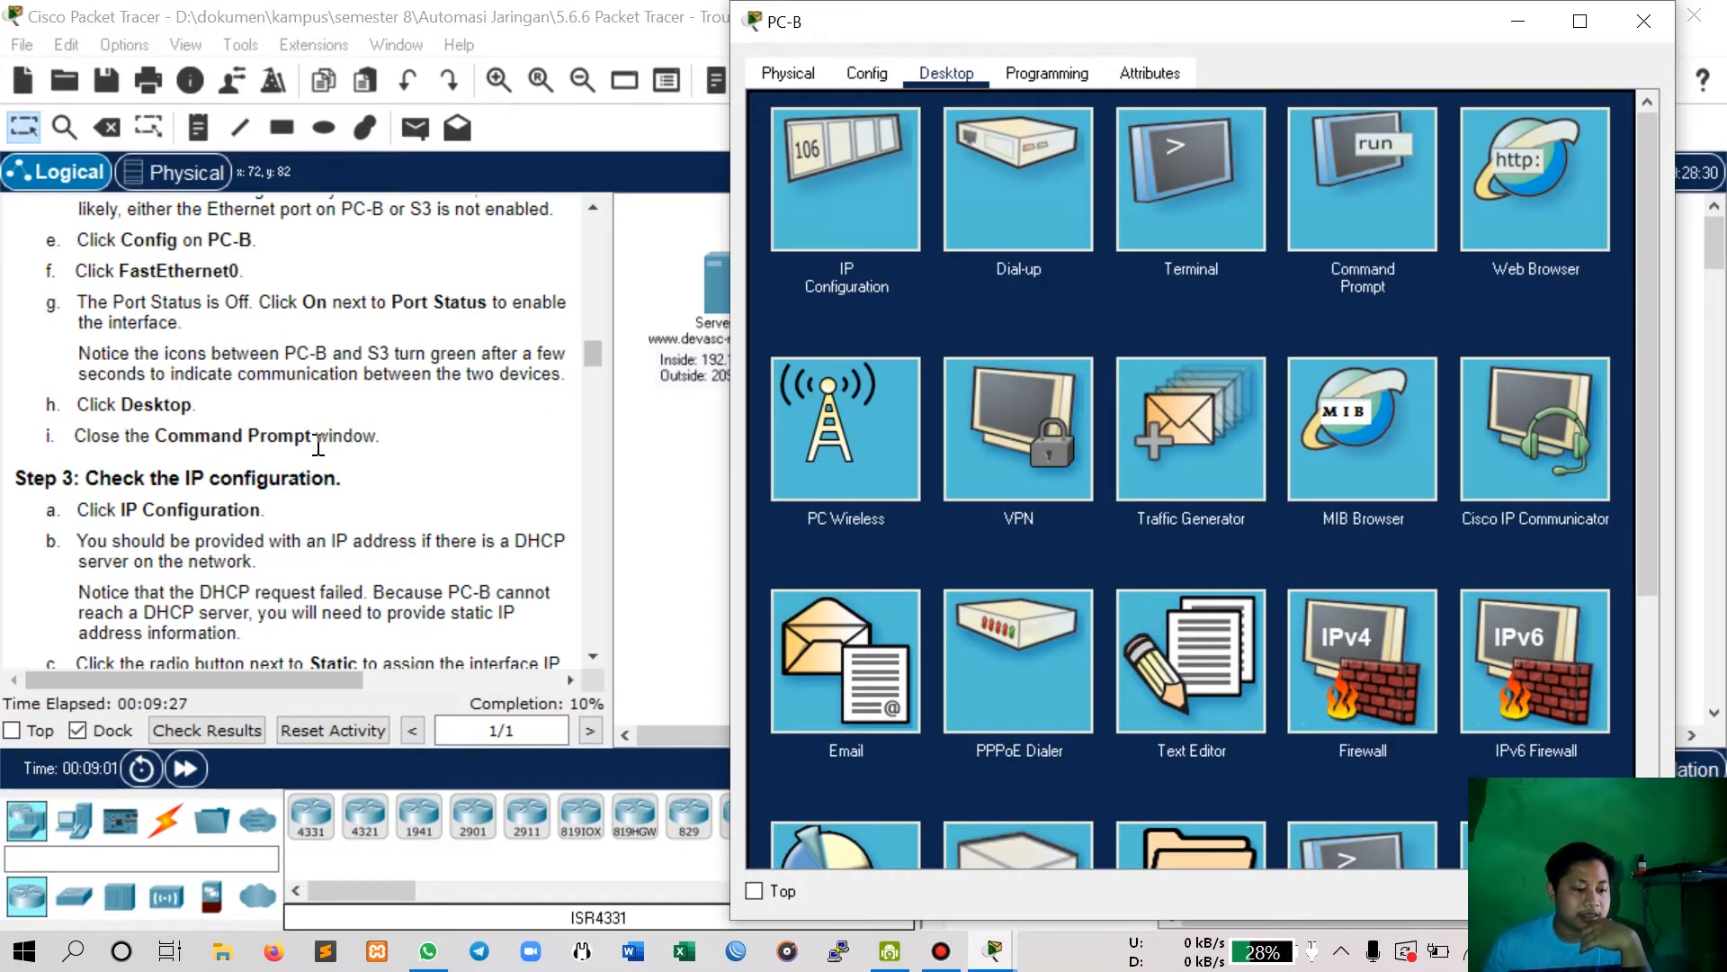
Open PC-B's IP Configuration to check its DHCP request, and examine the topology around R3 and S3.
scroll(319, 445, down, 3)
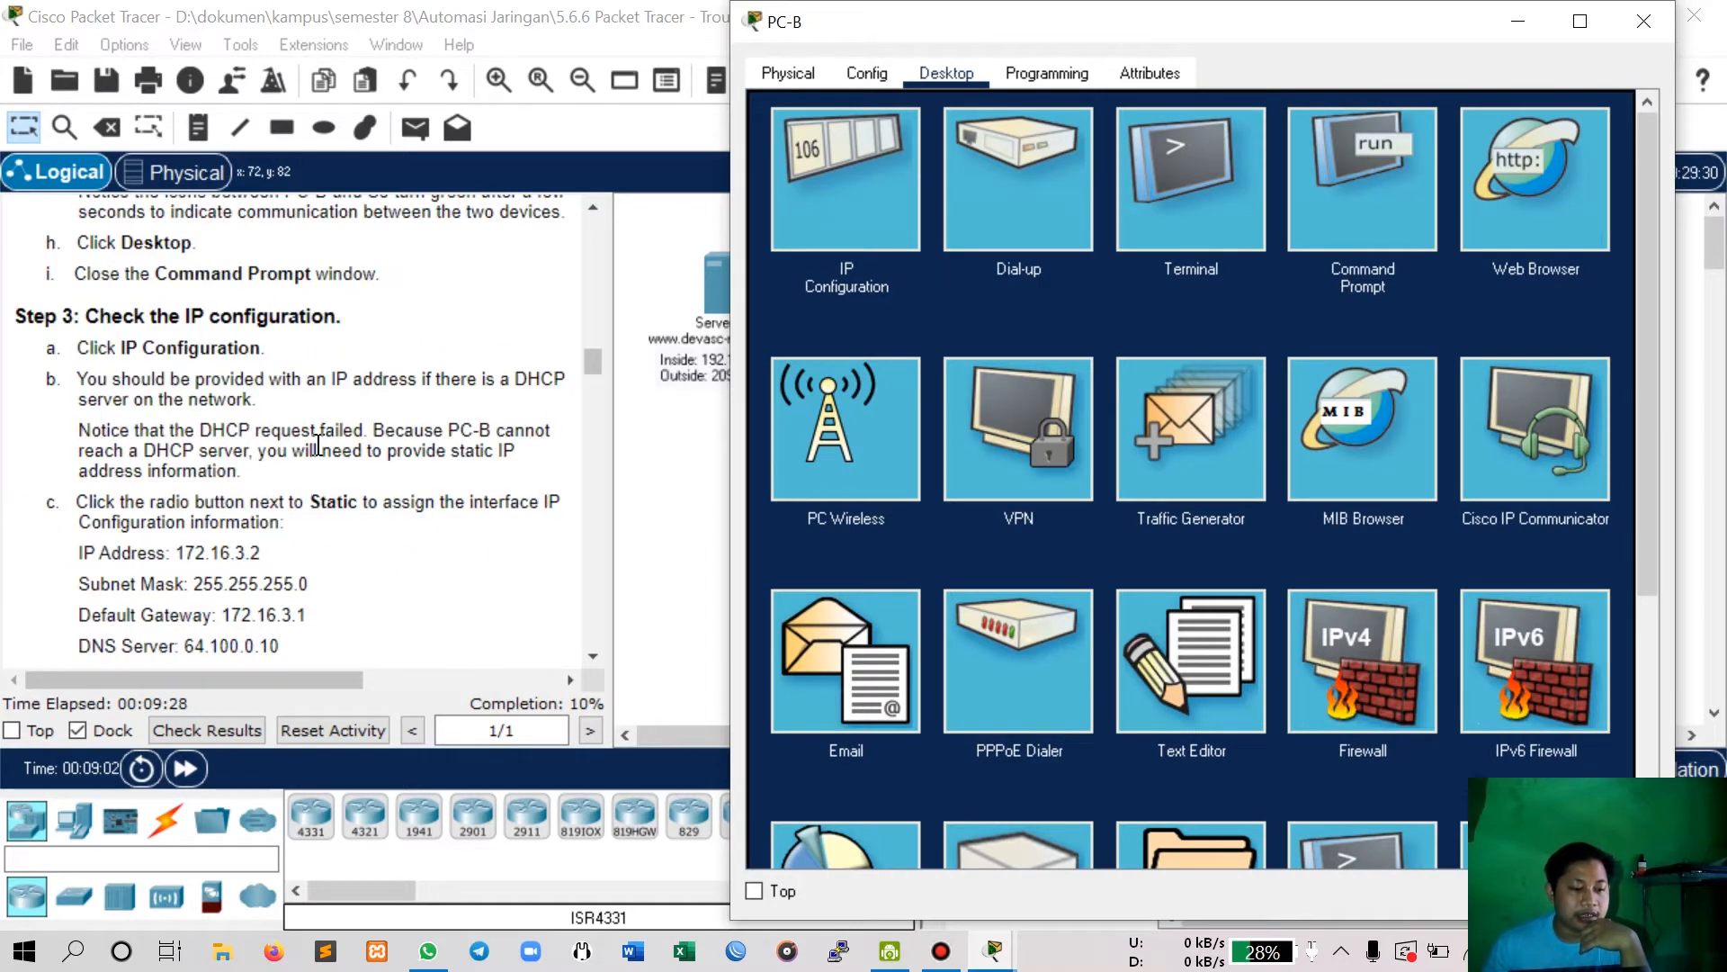
click(851, 189)
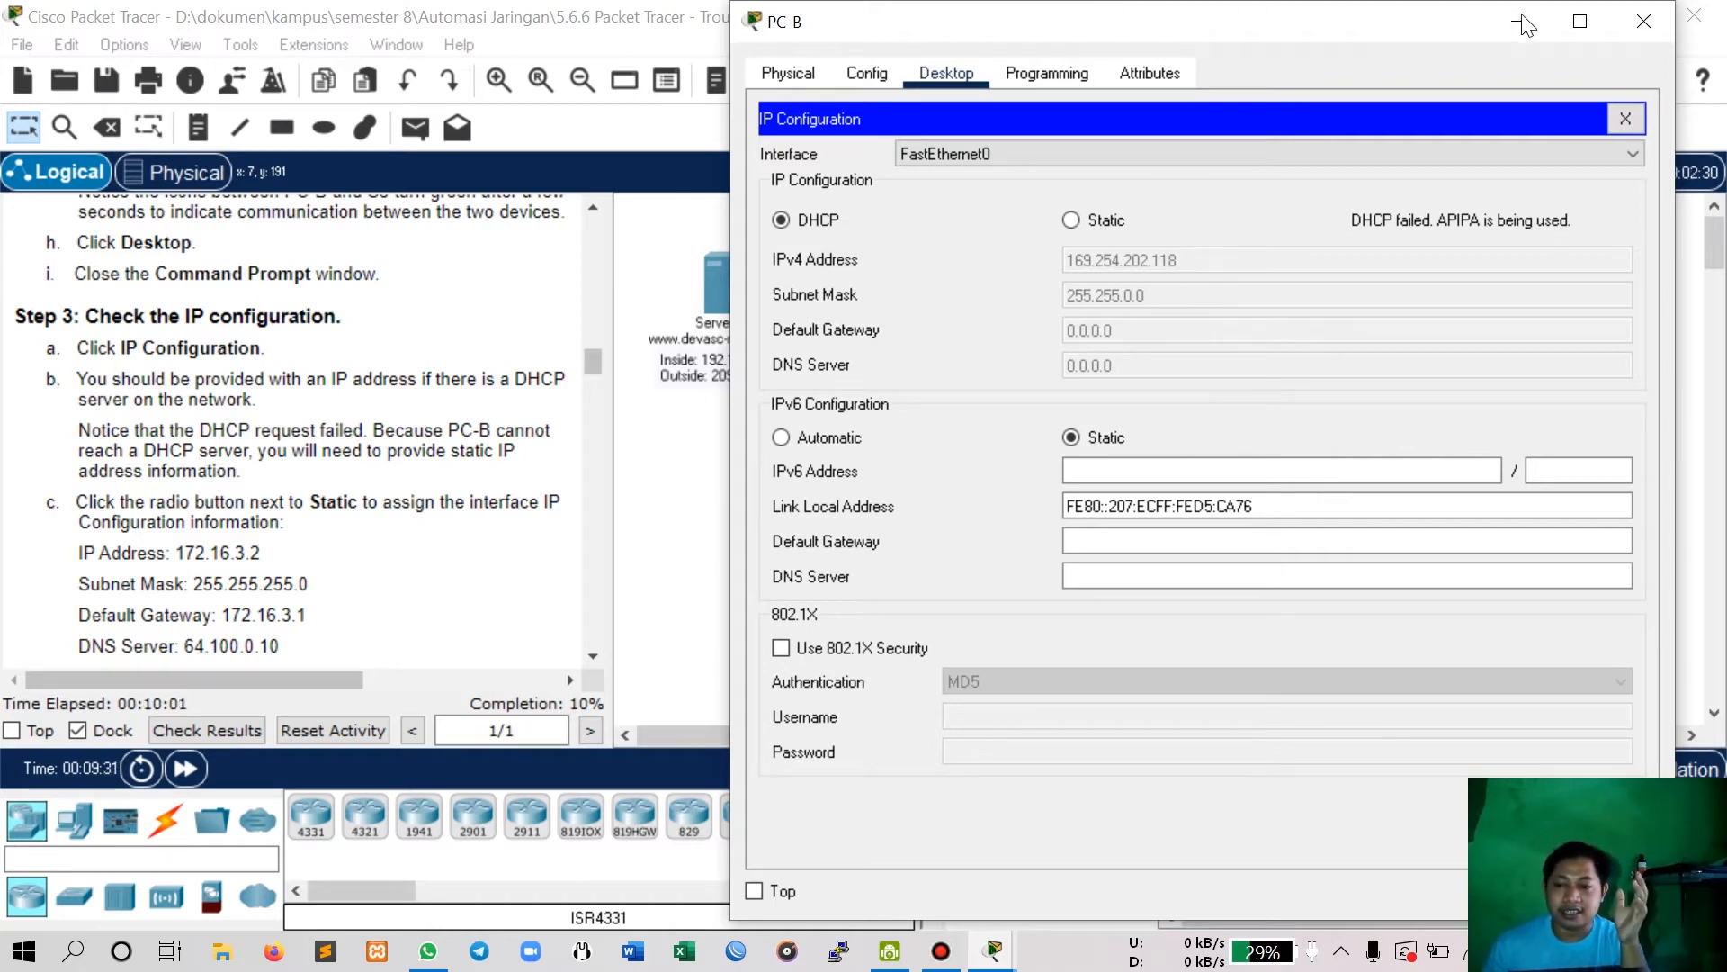
click(1643, 21)
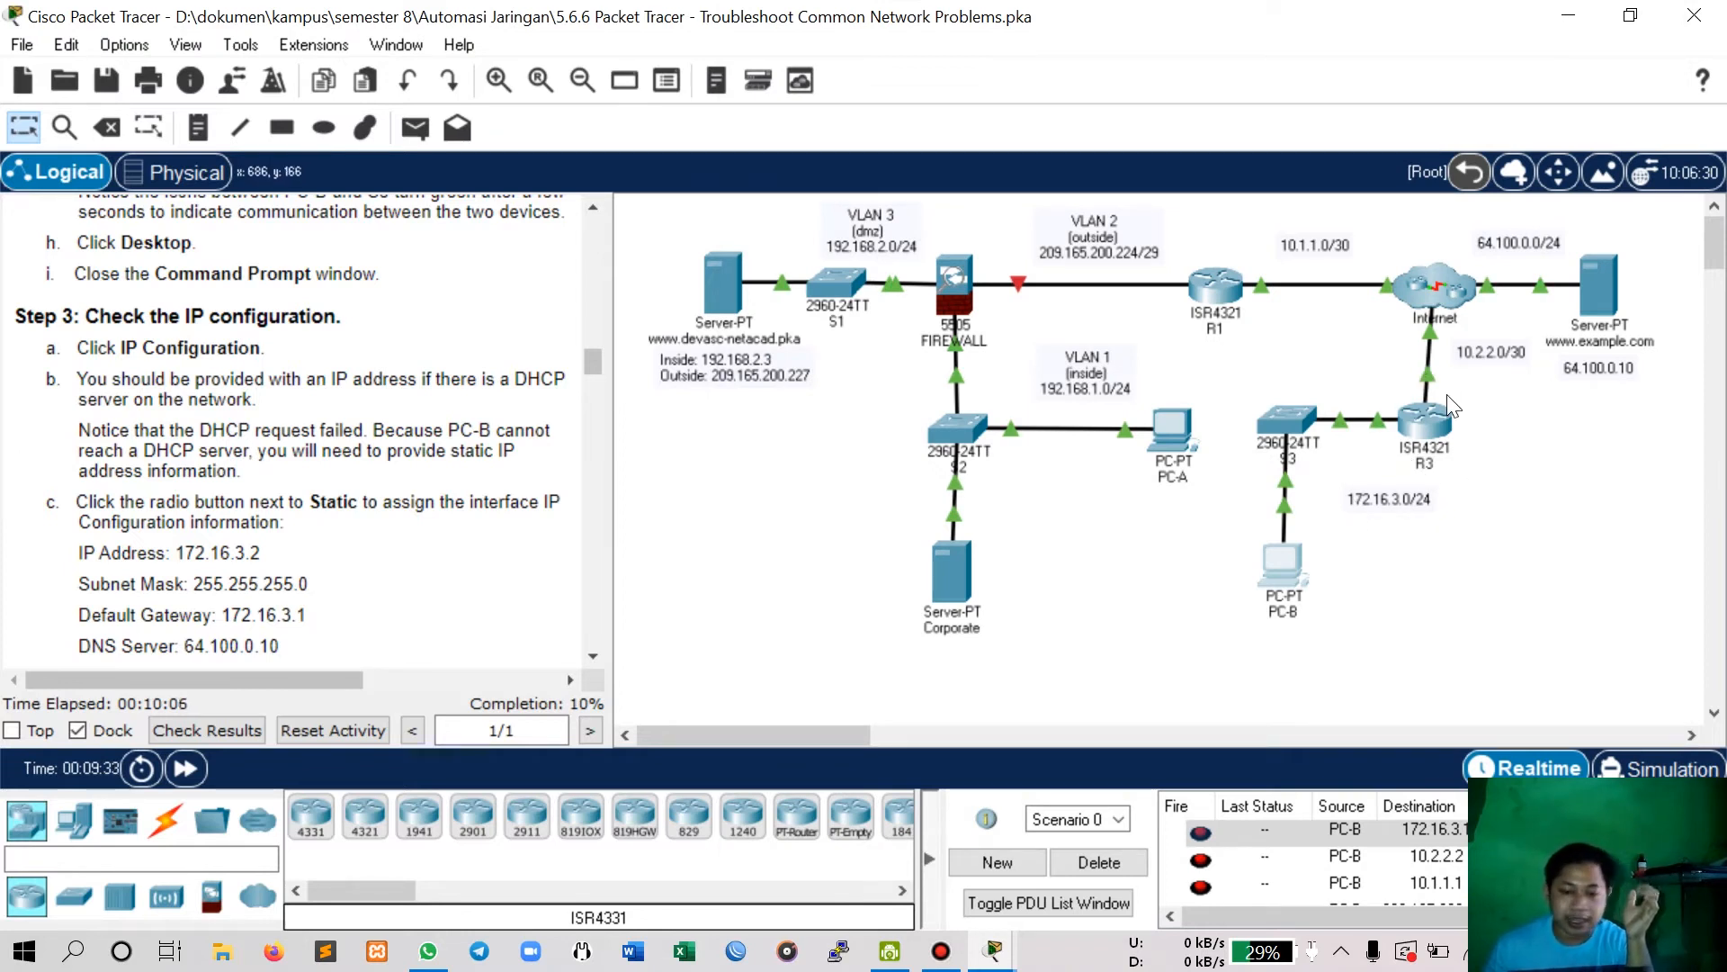
mouse_move(1400, 399)
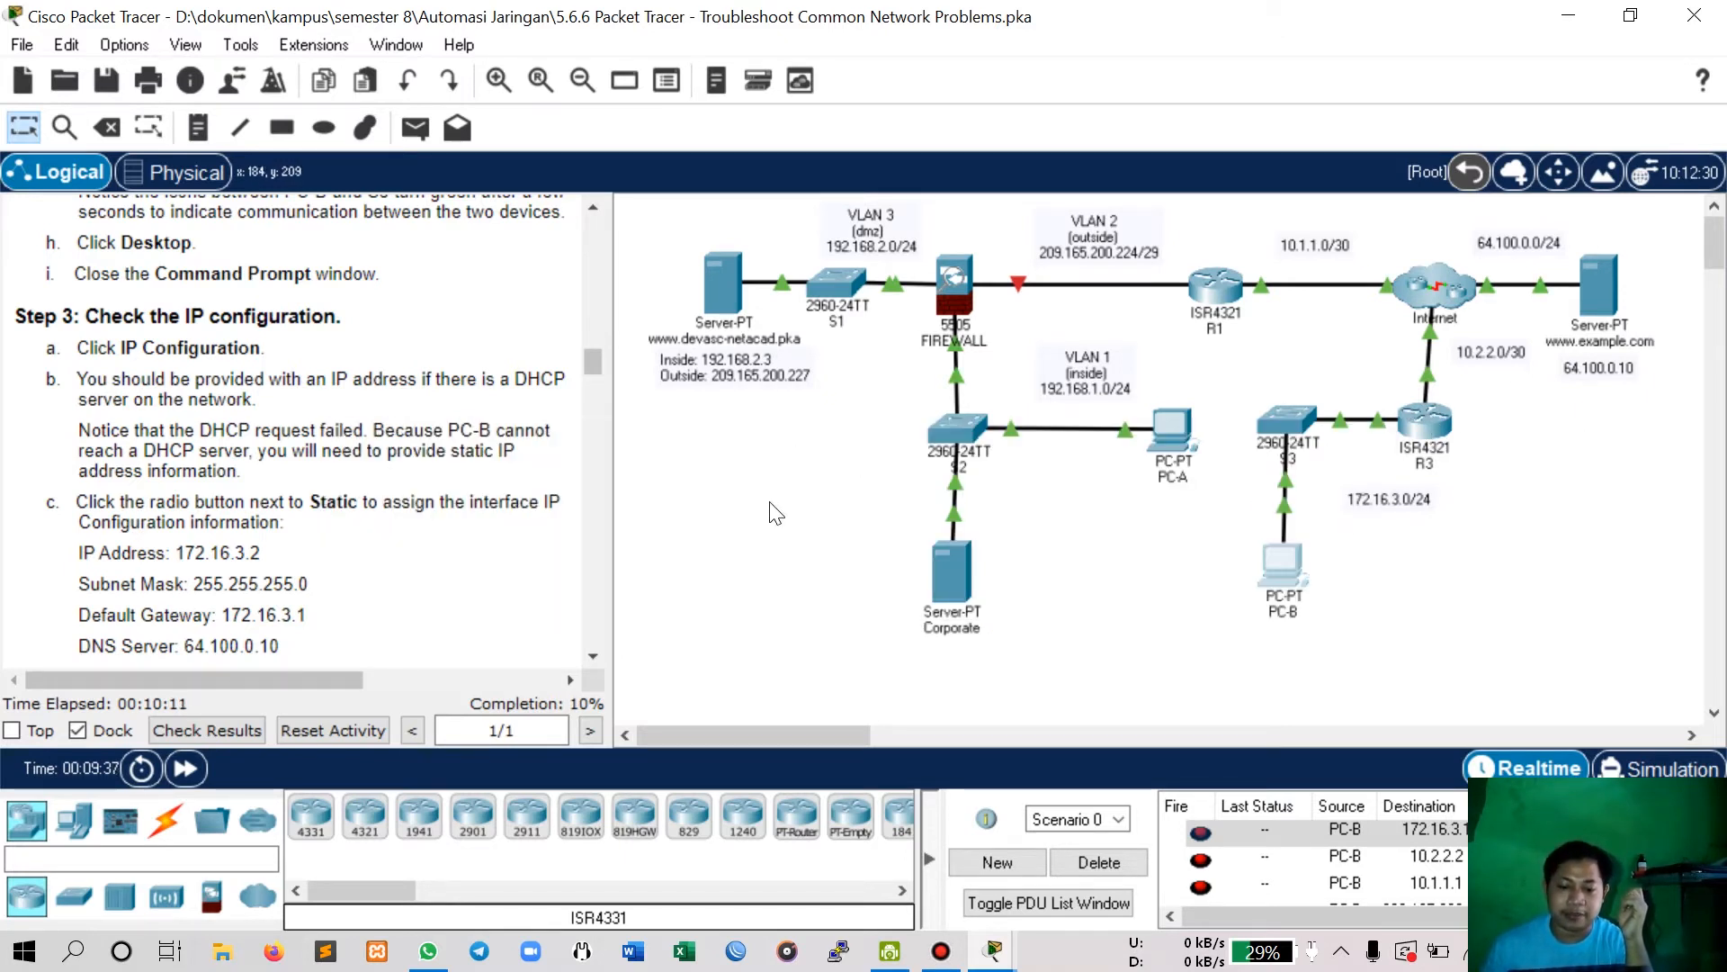
Switch PC-B's FastEthernet0 to static addressing and set its IPv4 address to 172.16.3.2.
click(1283, 563)
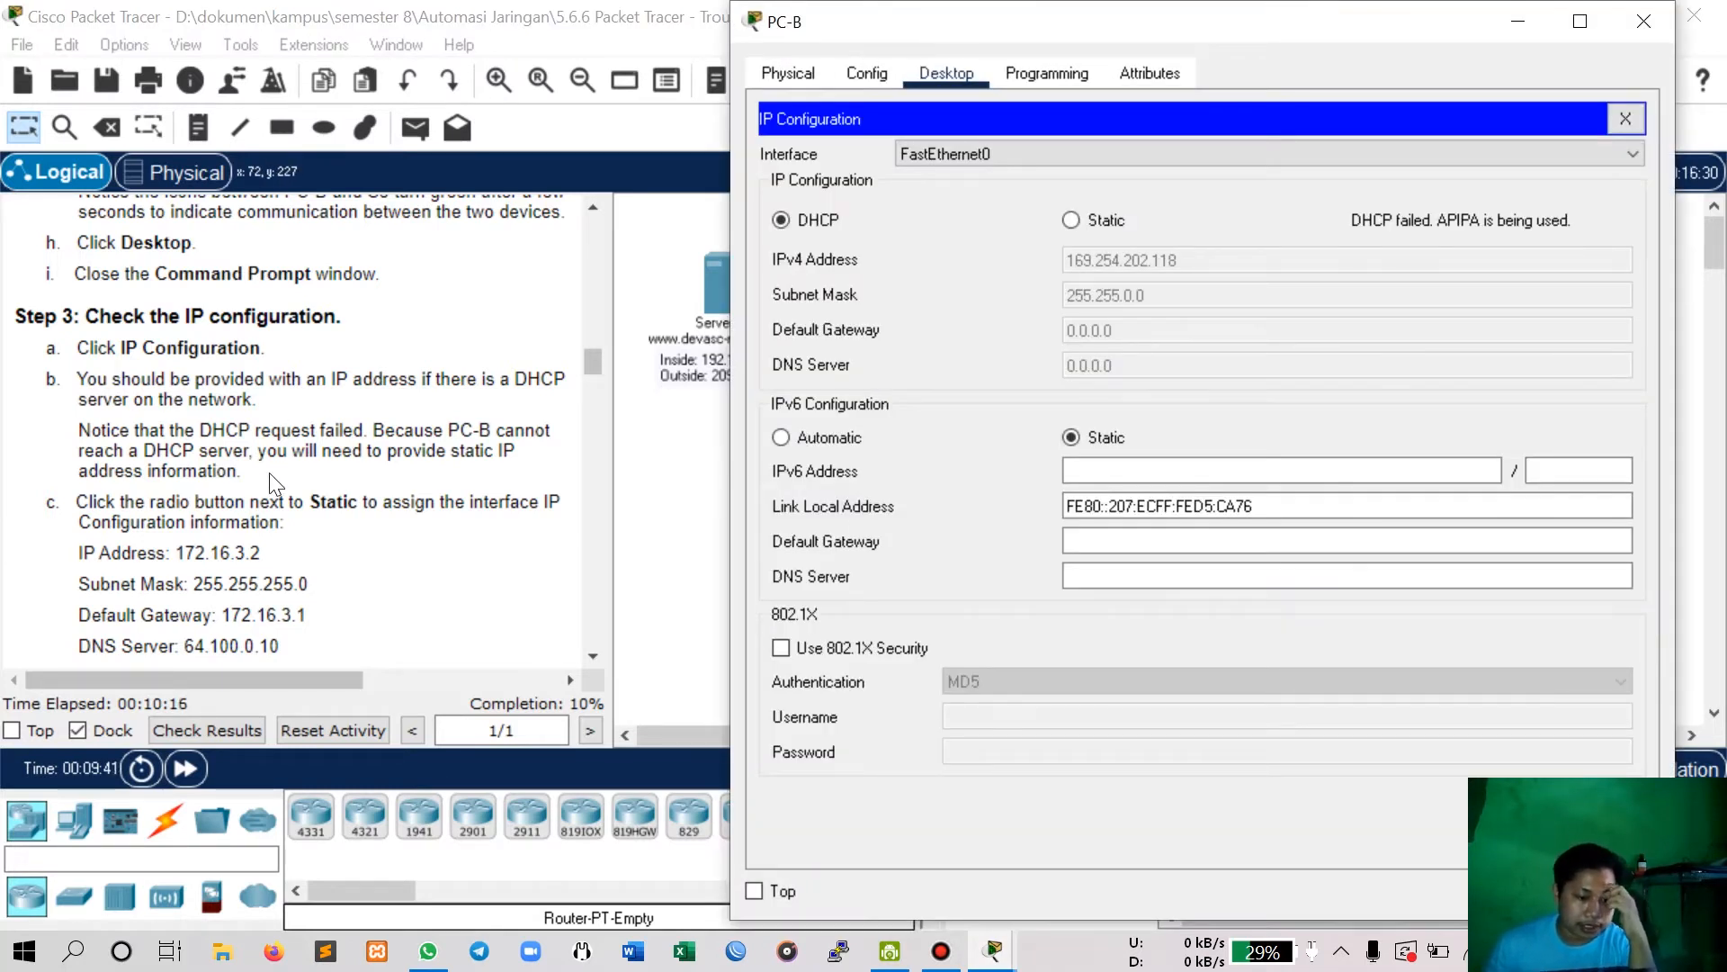
click(1081, 218)
click(1103, 262)
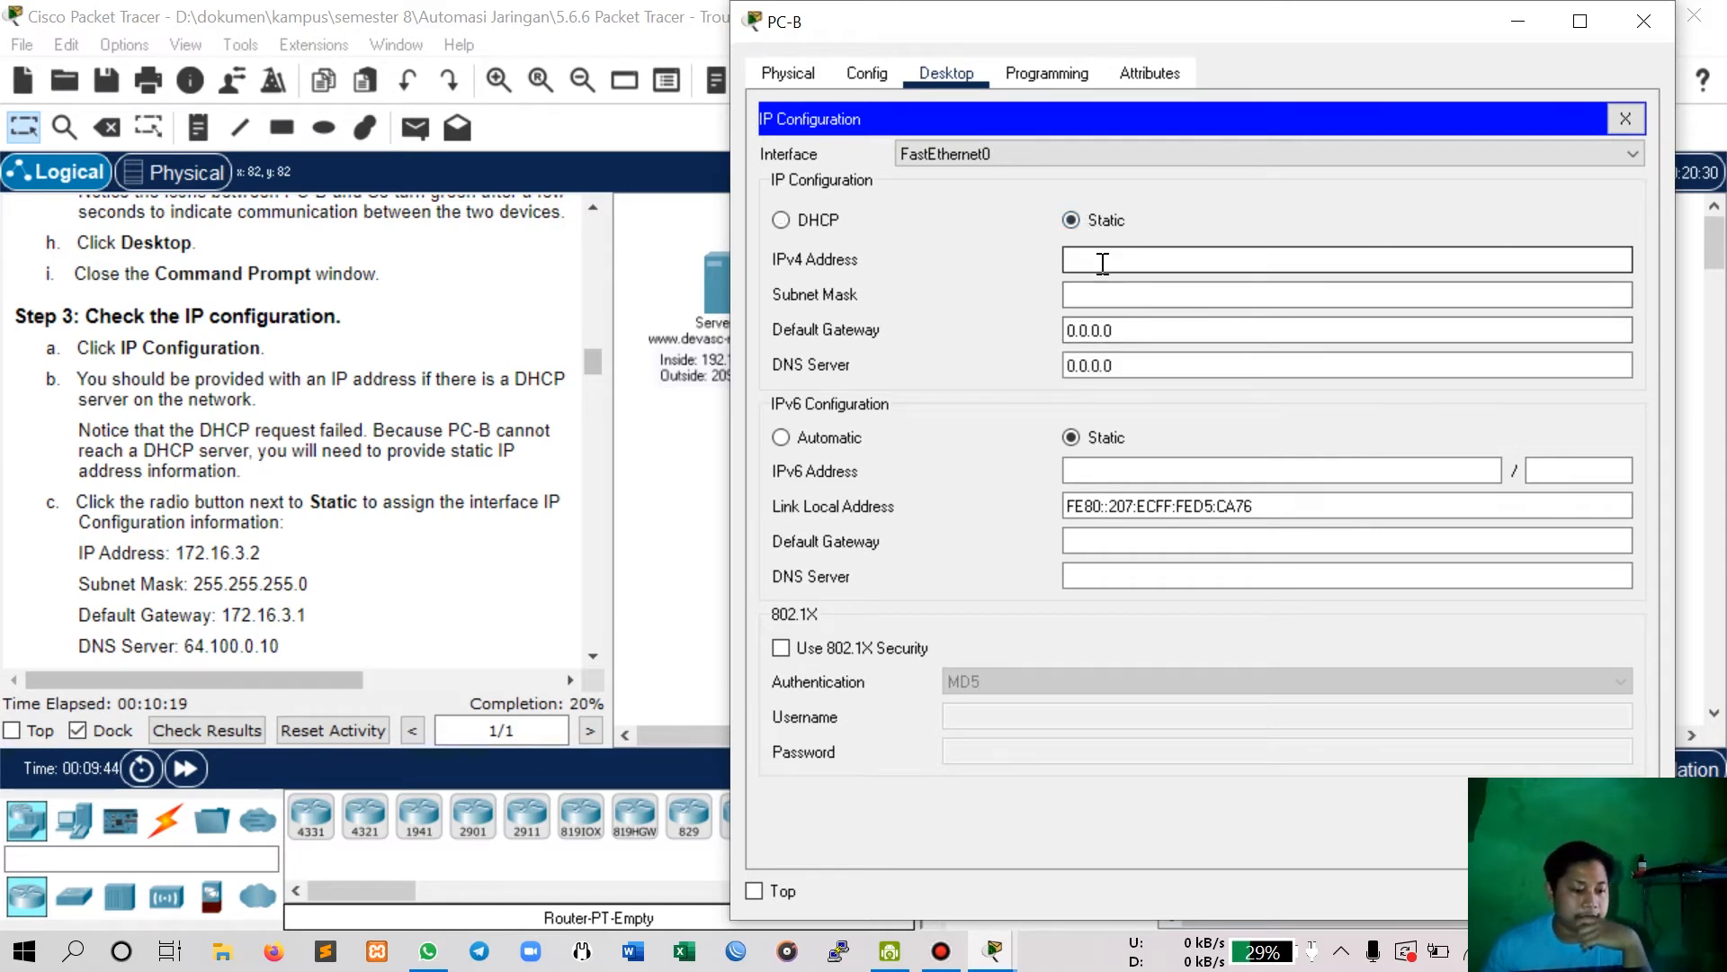
text(172.16)
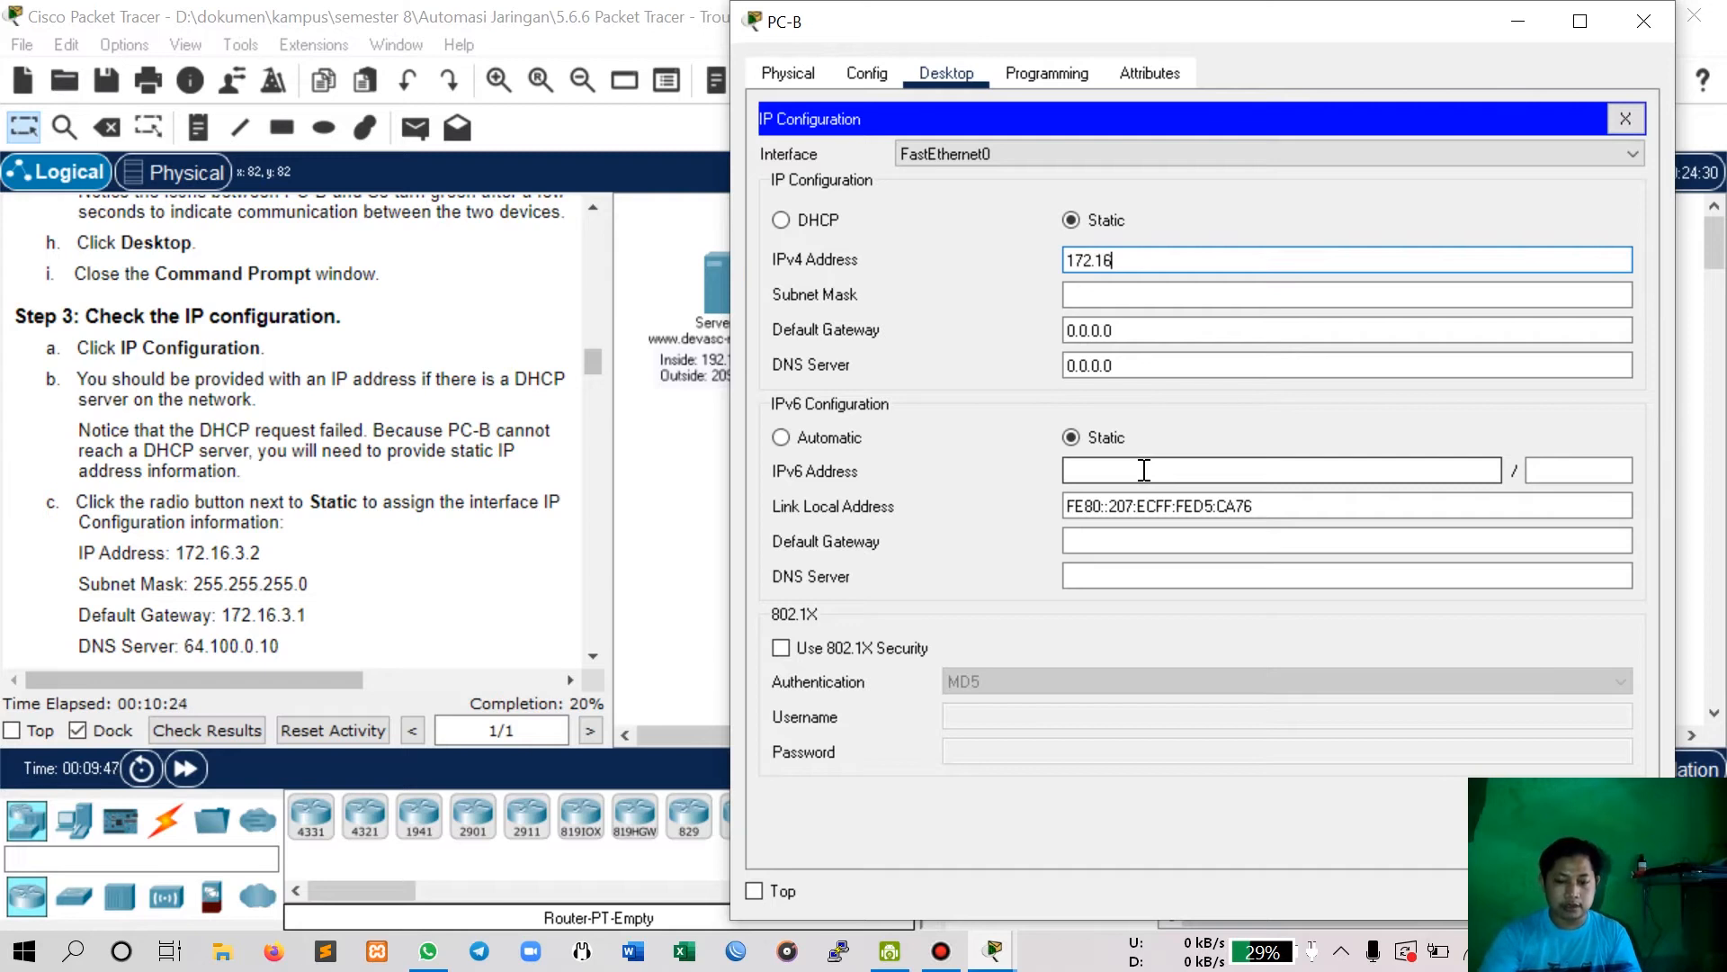
text(.3.2)
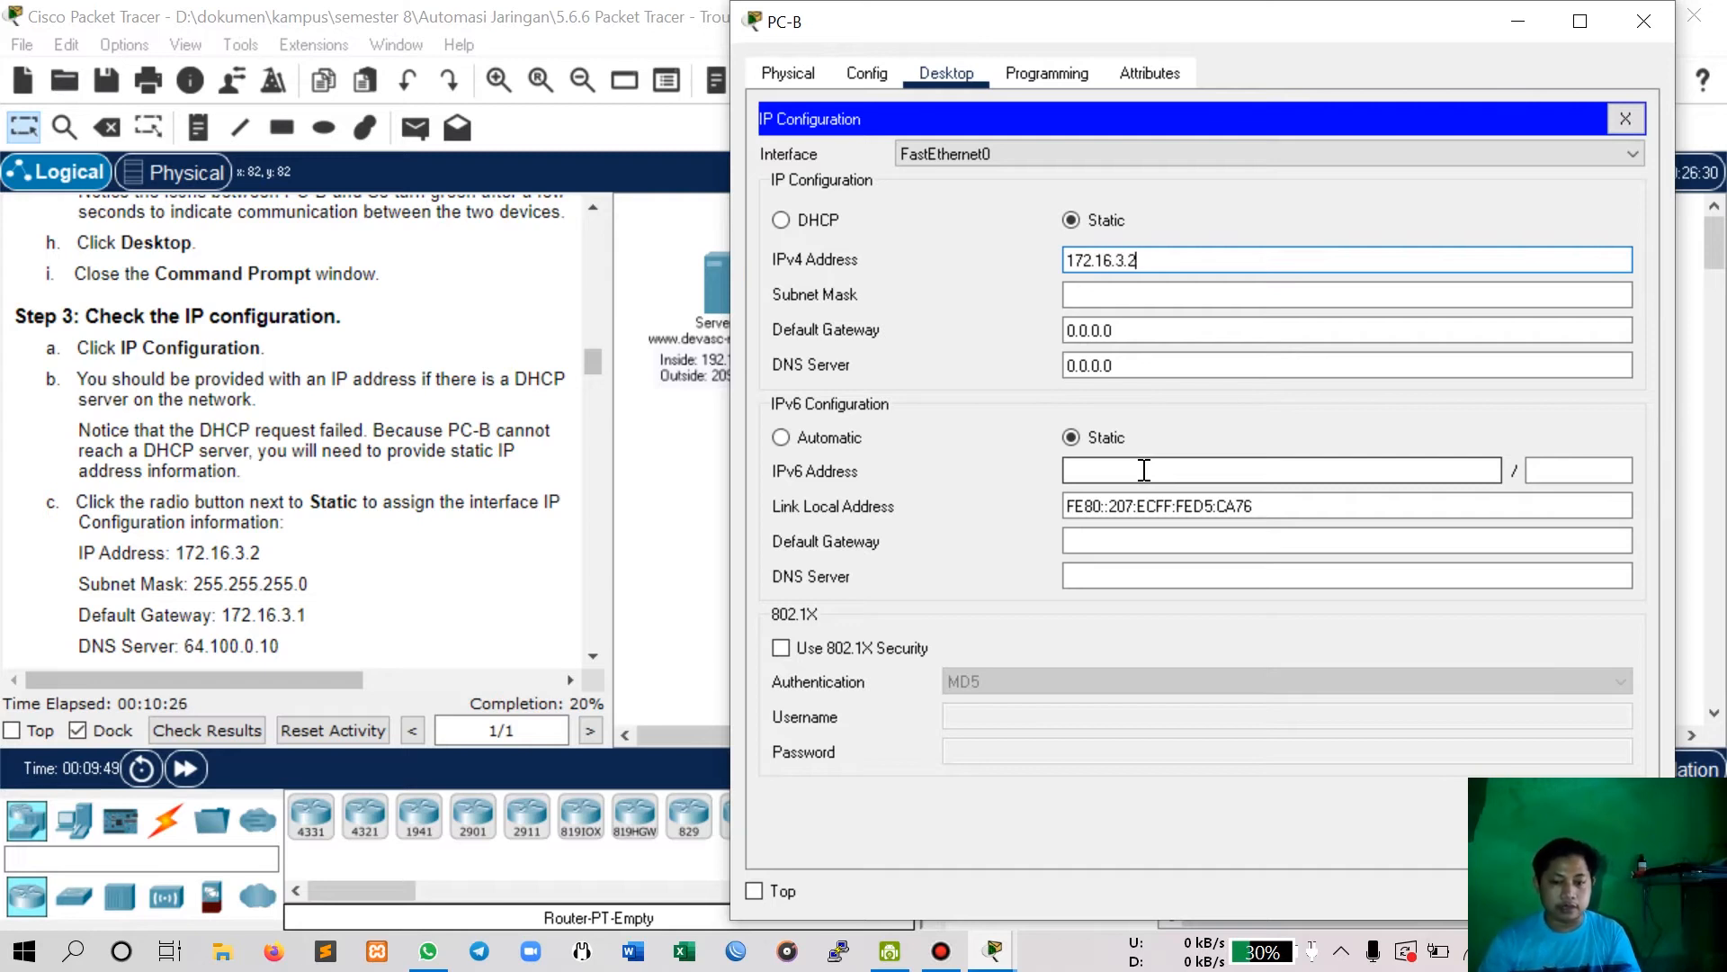
Set PC-B's IPv4 subnet mask to 255.255.255.0.
key(Tab)
key(Right)
key(Left)
key(Left)
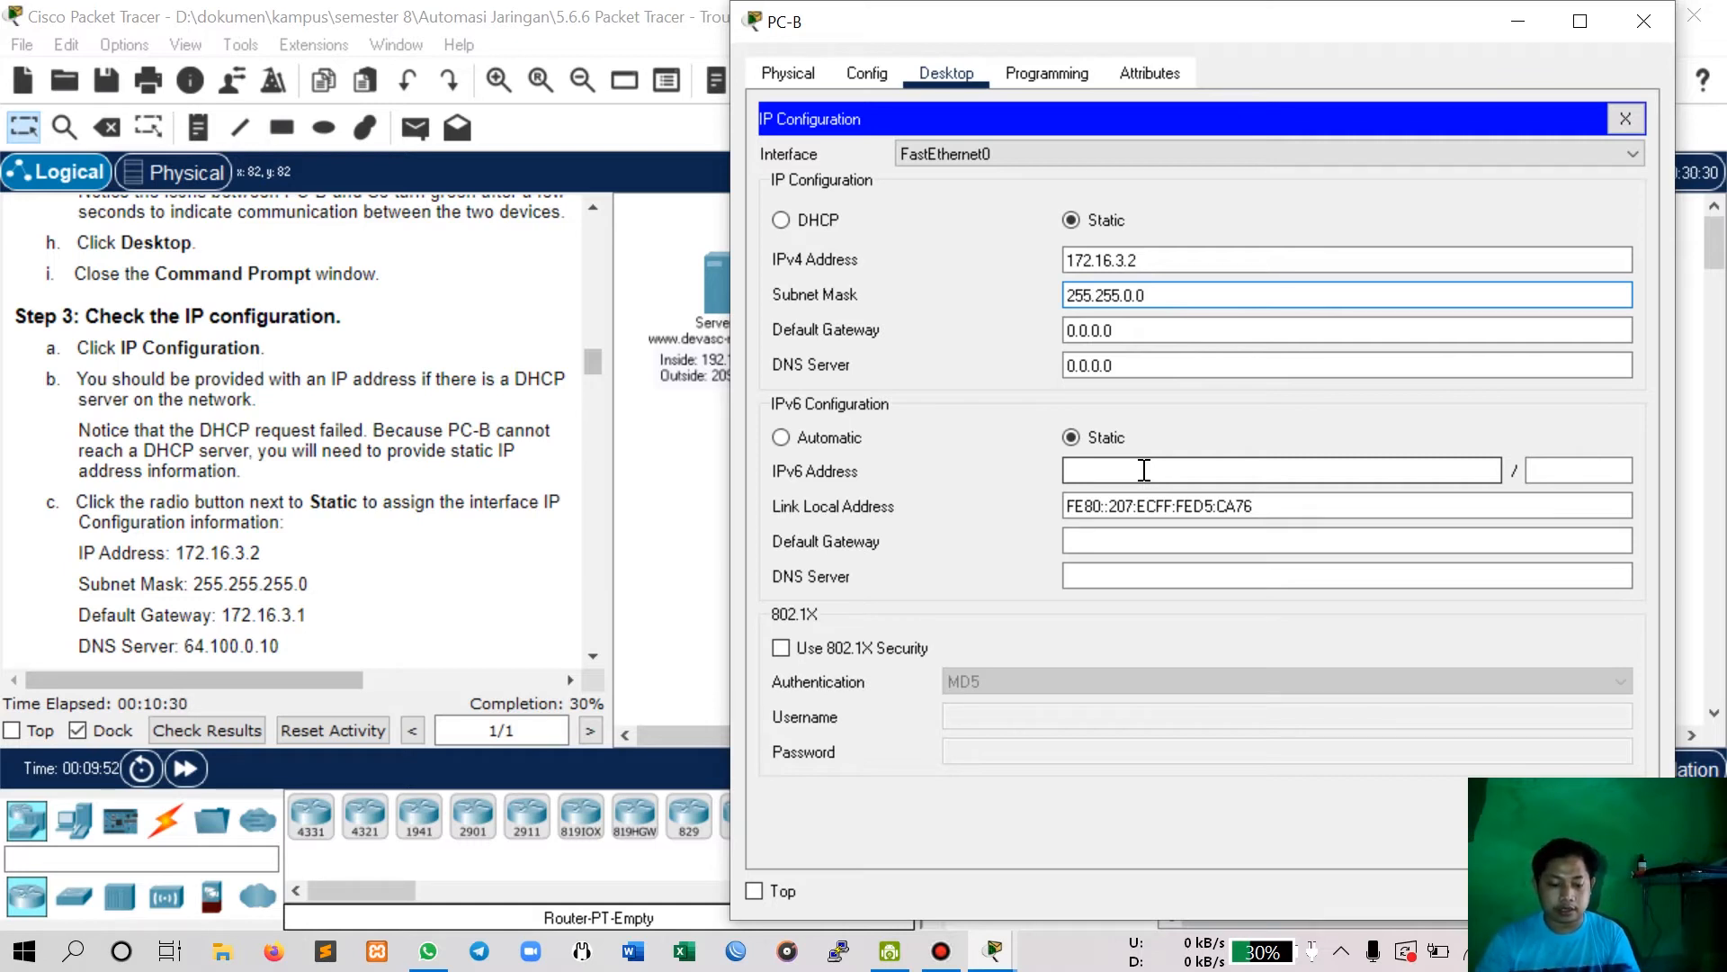
text(255.)
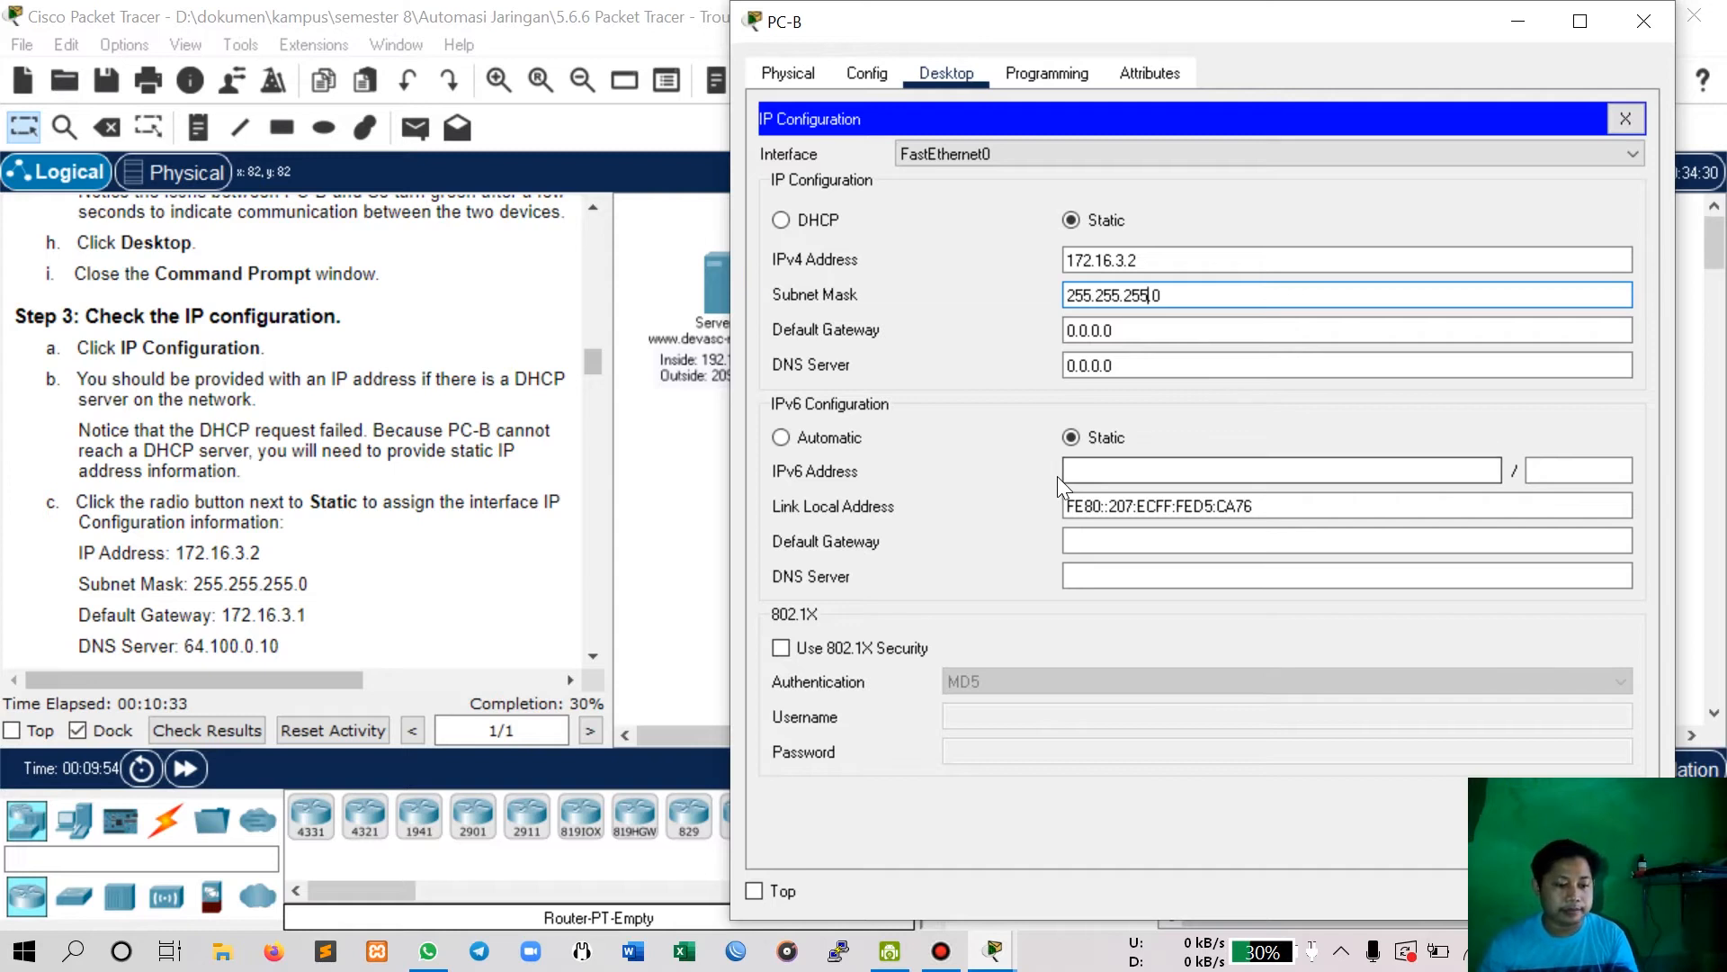
Copy PC-B's IPv4 address into the default gateway and change its last octet to make it 172.16.3.1.
drag(1168, 256, 1000, 278)
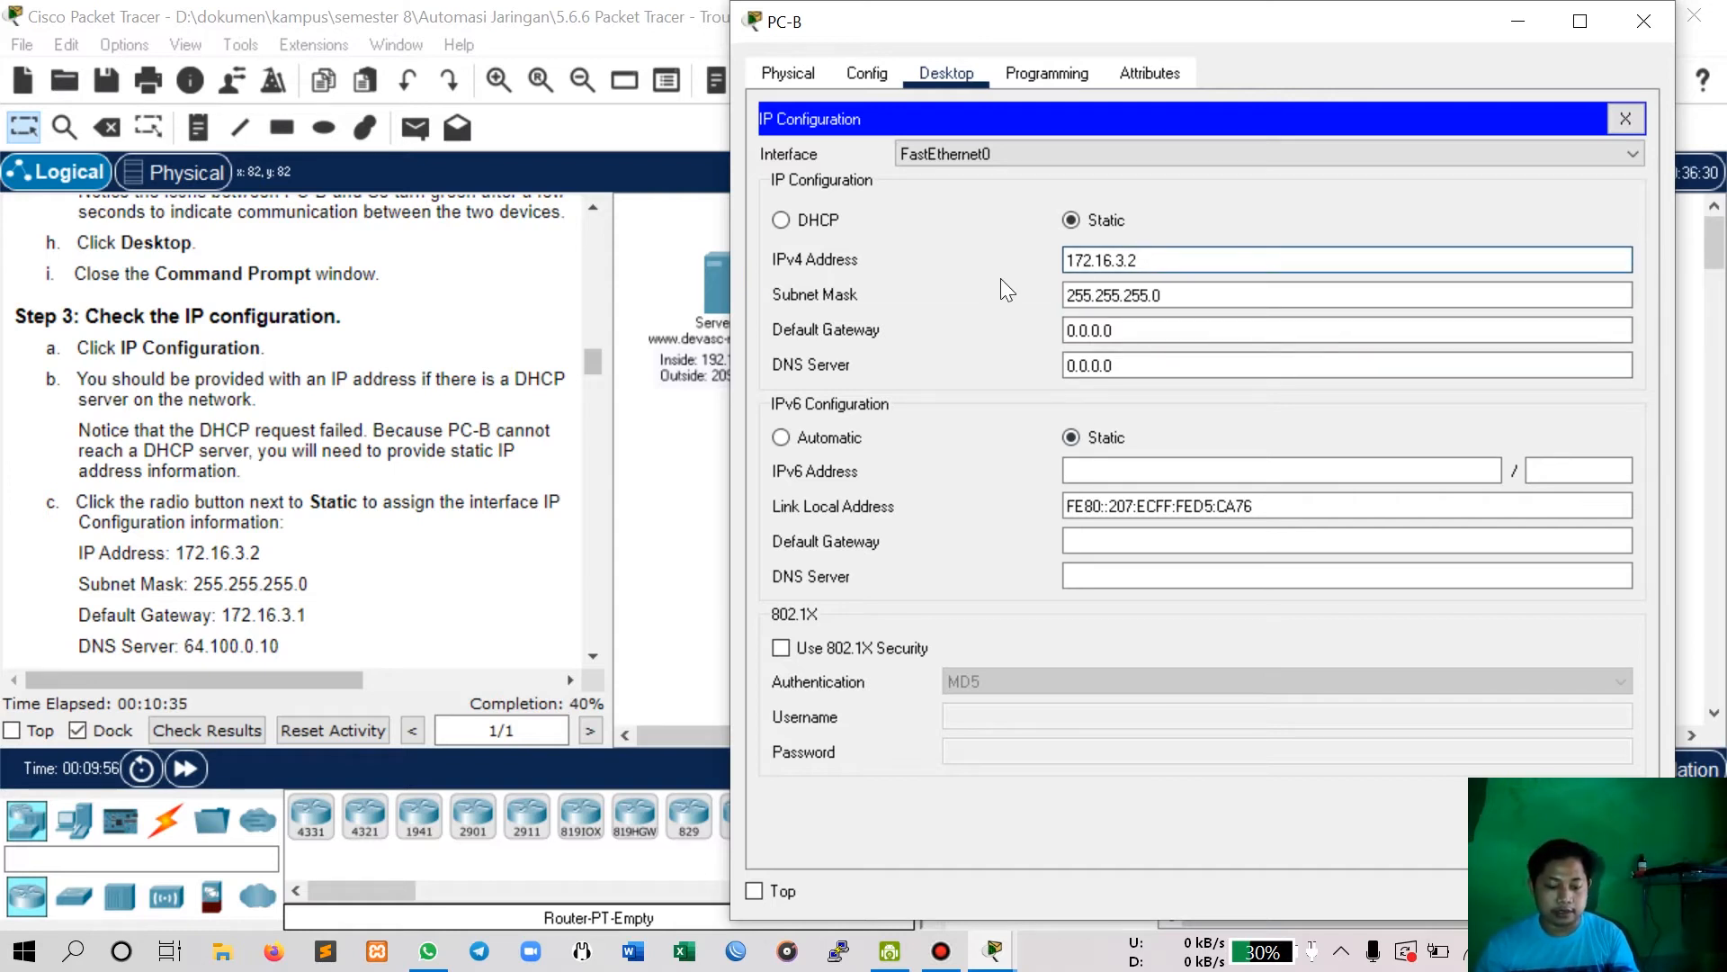
key(ctrl+a)
key(ctrl+c)
key(Tab)
key(Tab)
key(ctrl+v)
key(BackSpace)
text(1)
key(Tab)
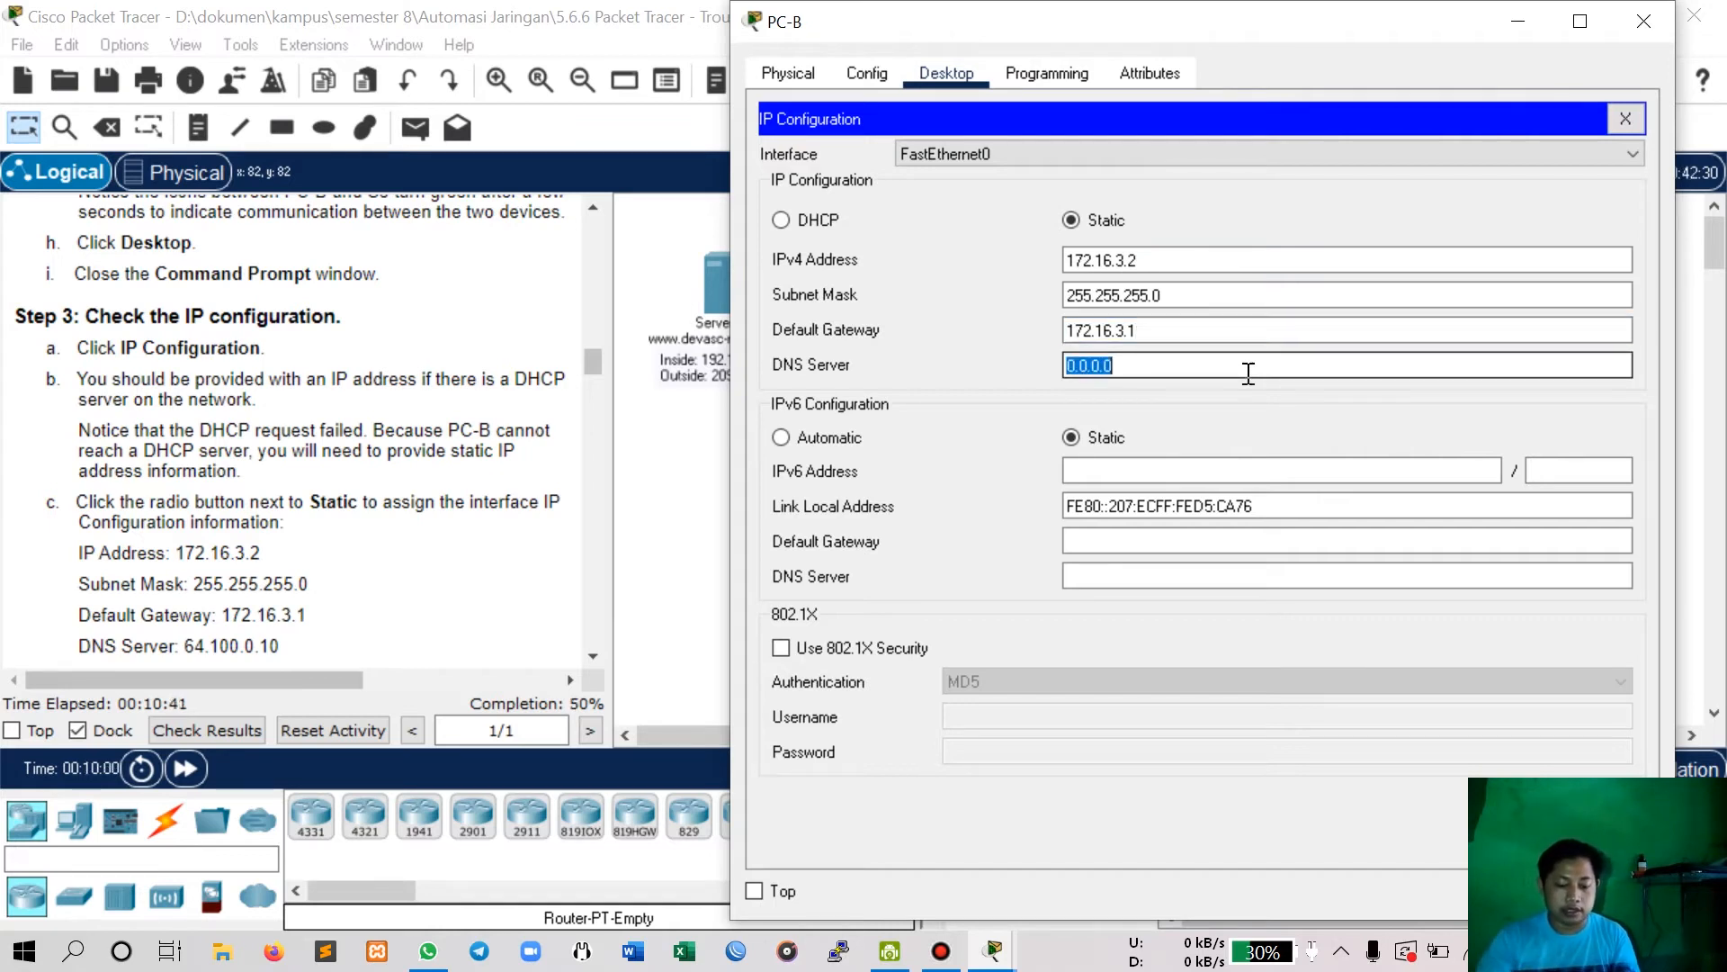
Set PC-B's IPv4 DNS server to 64.100.0.10, read the following instructions and close IP Configuration.
text(64.100.0)
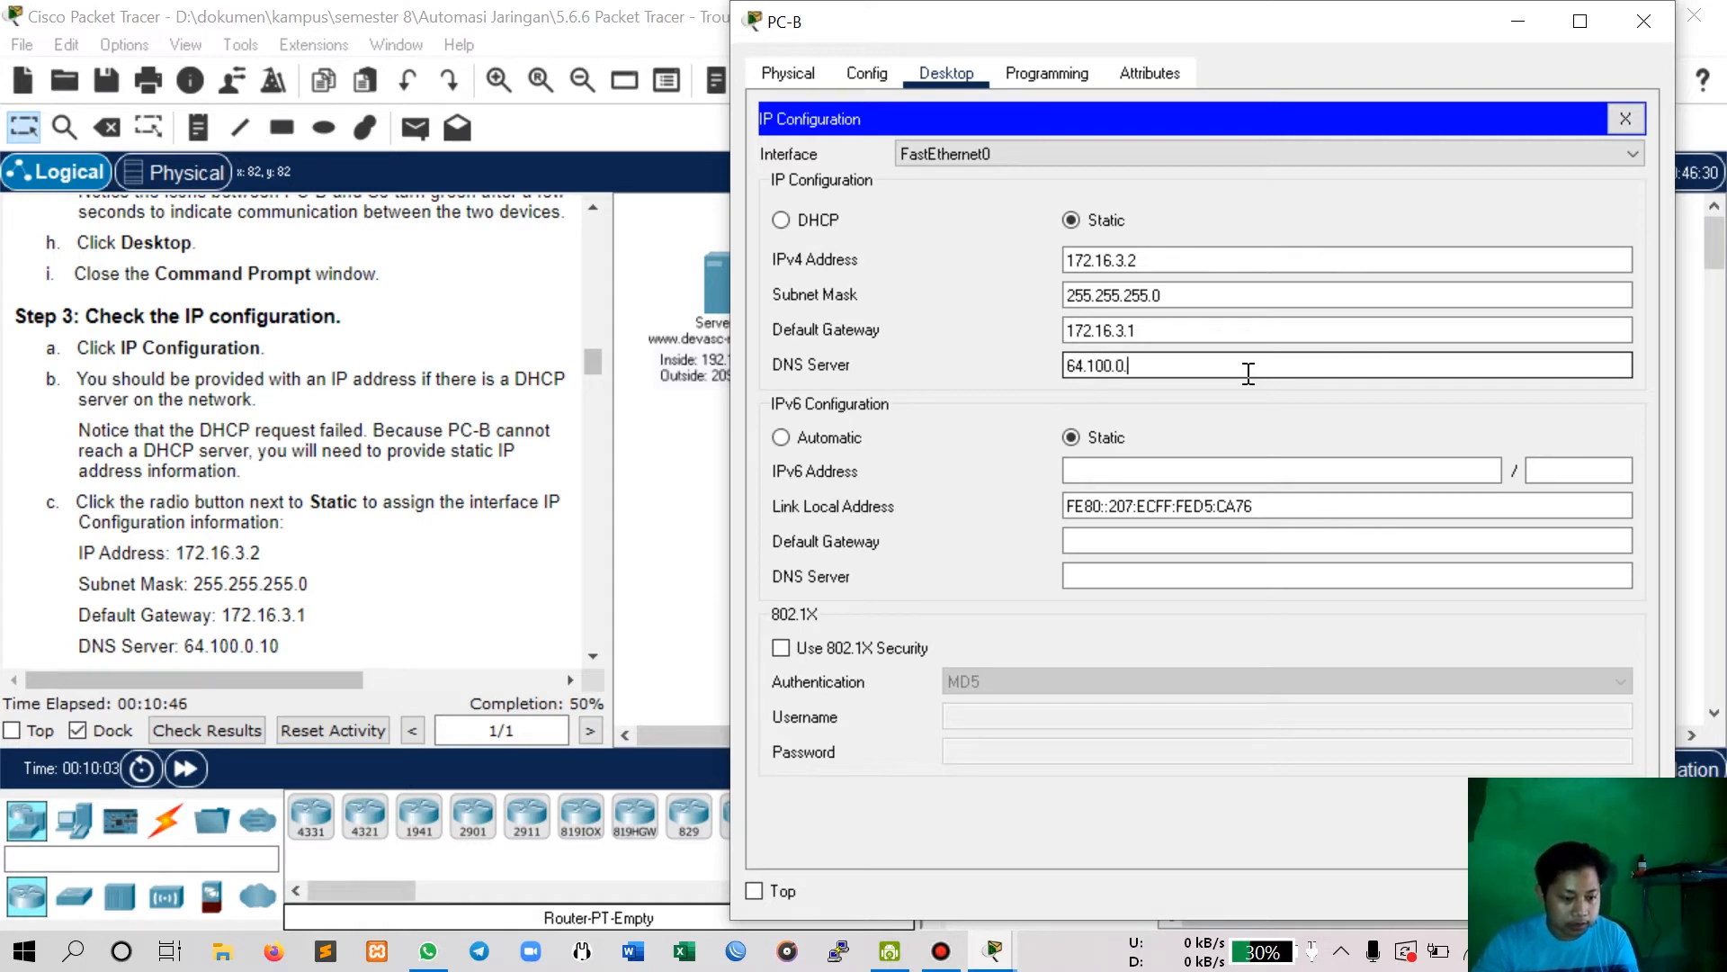
text(.10)
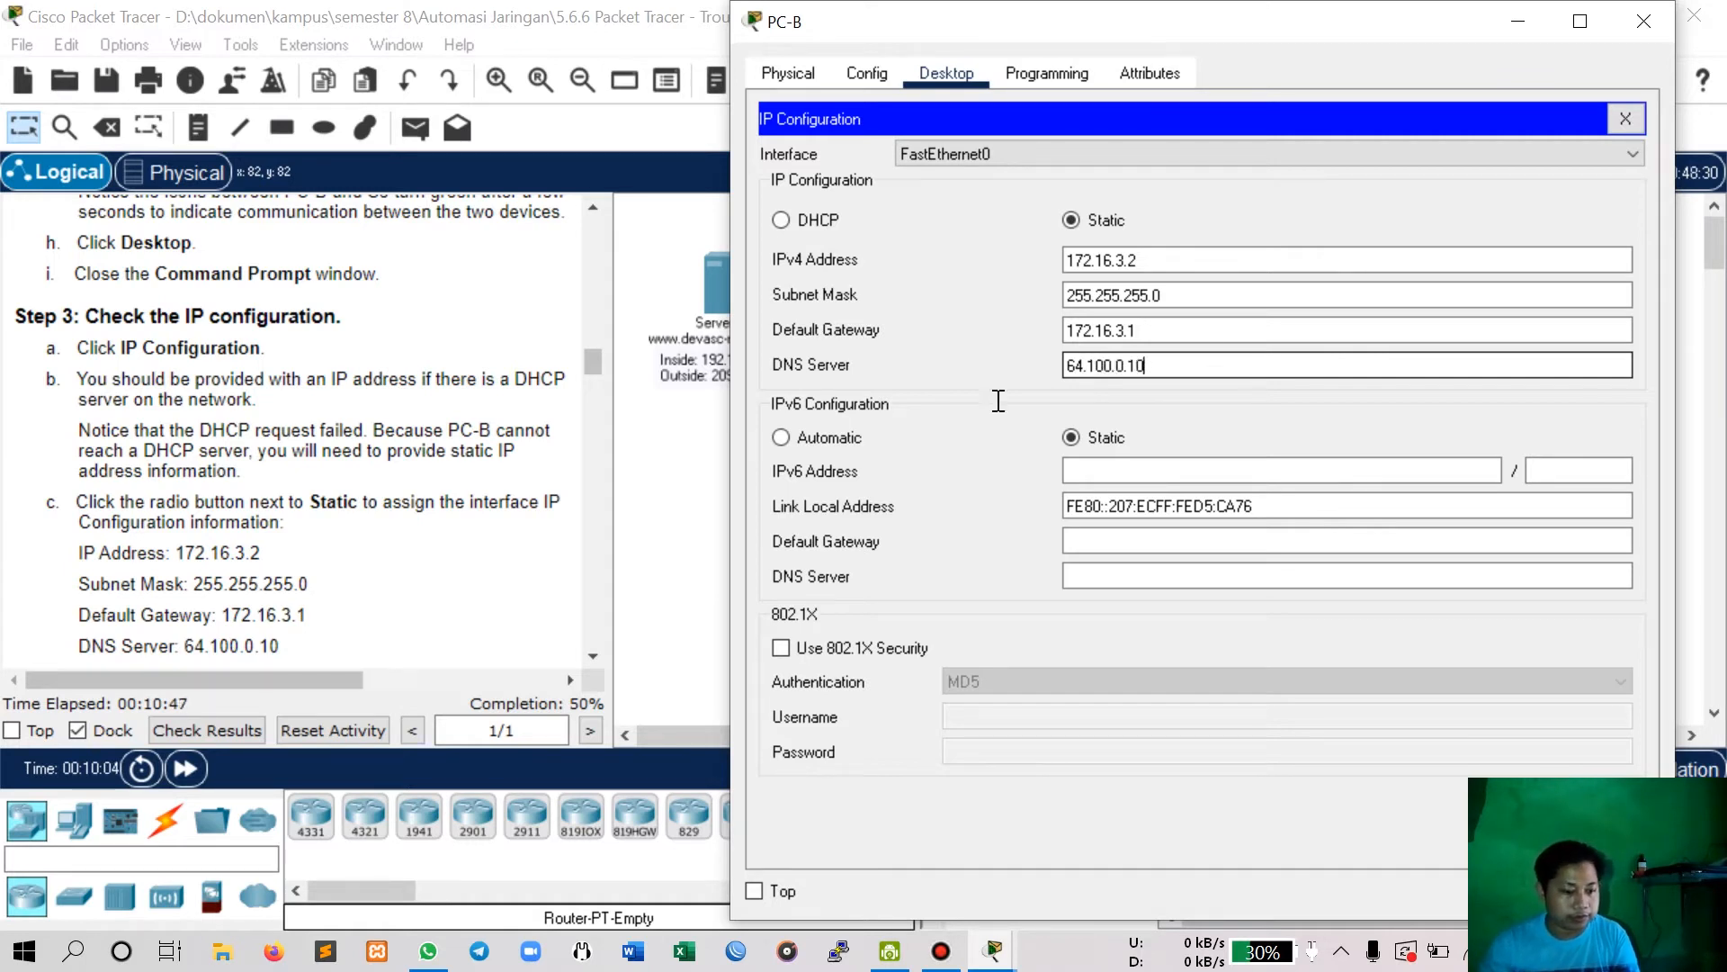
scroll(351, 543, down, 2)
scroll(351, 543, down, 1)
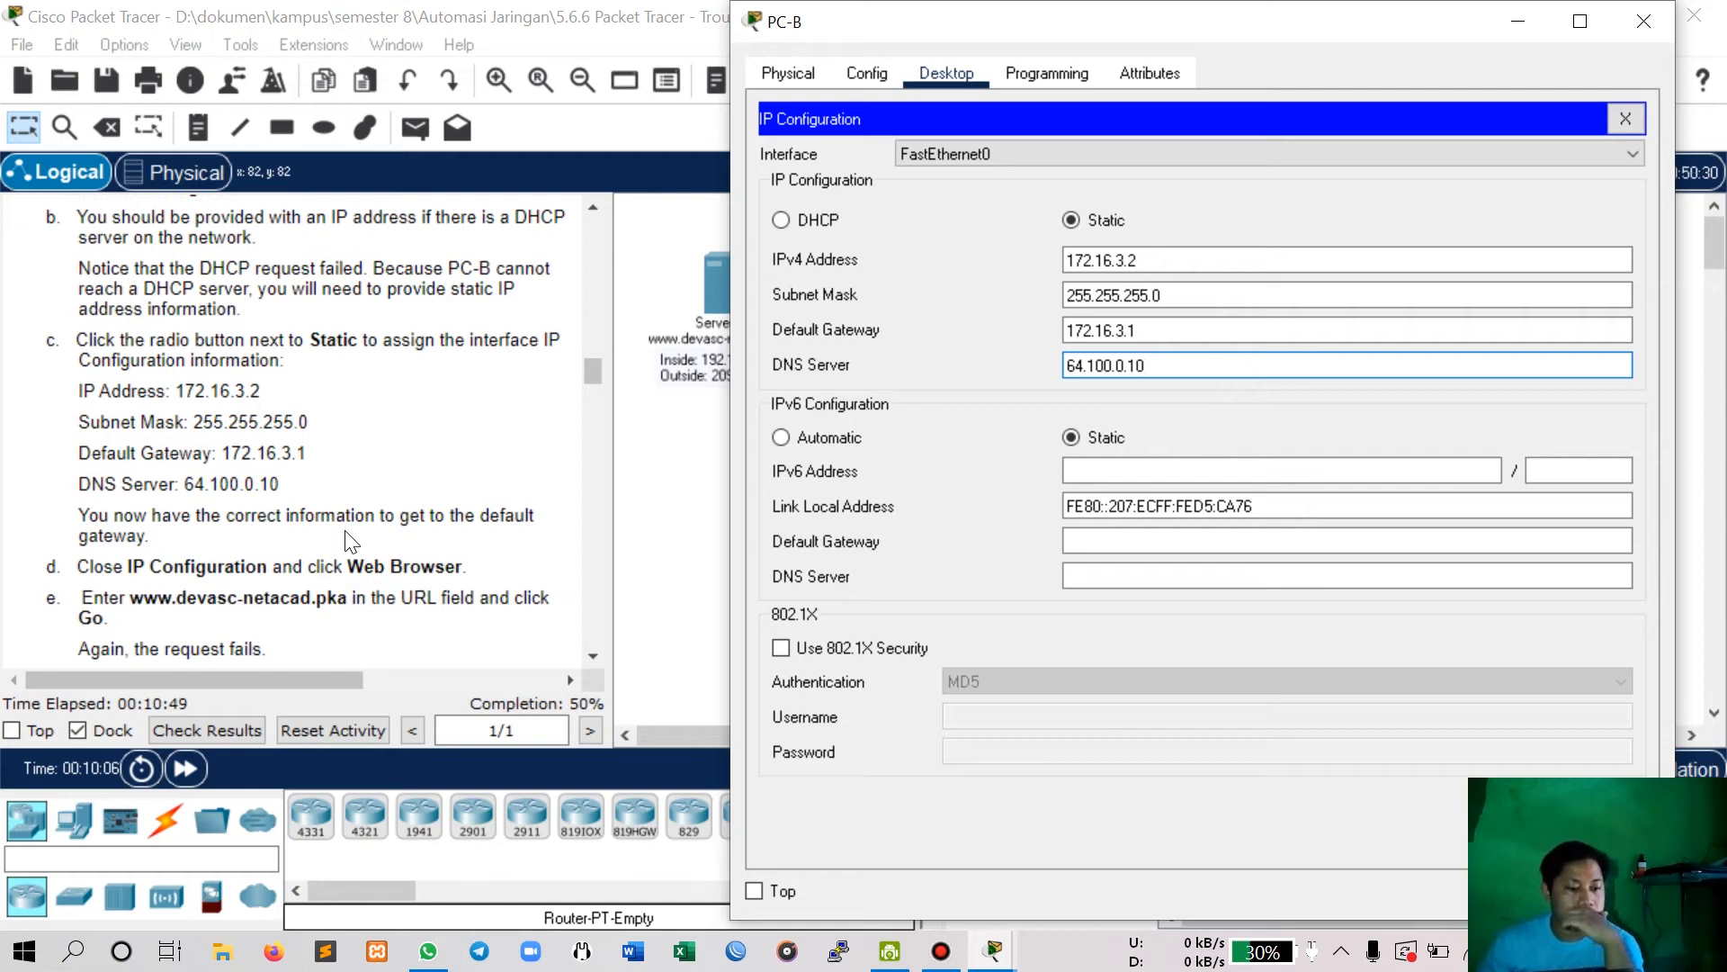
scroll(351, 542, down, 2)
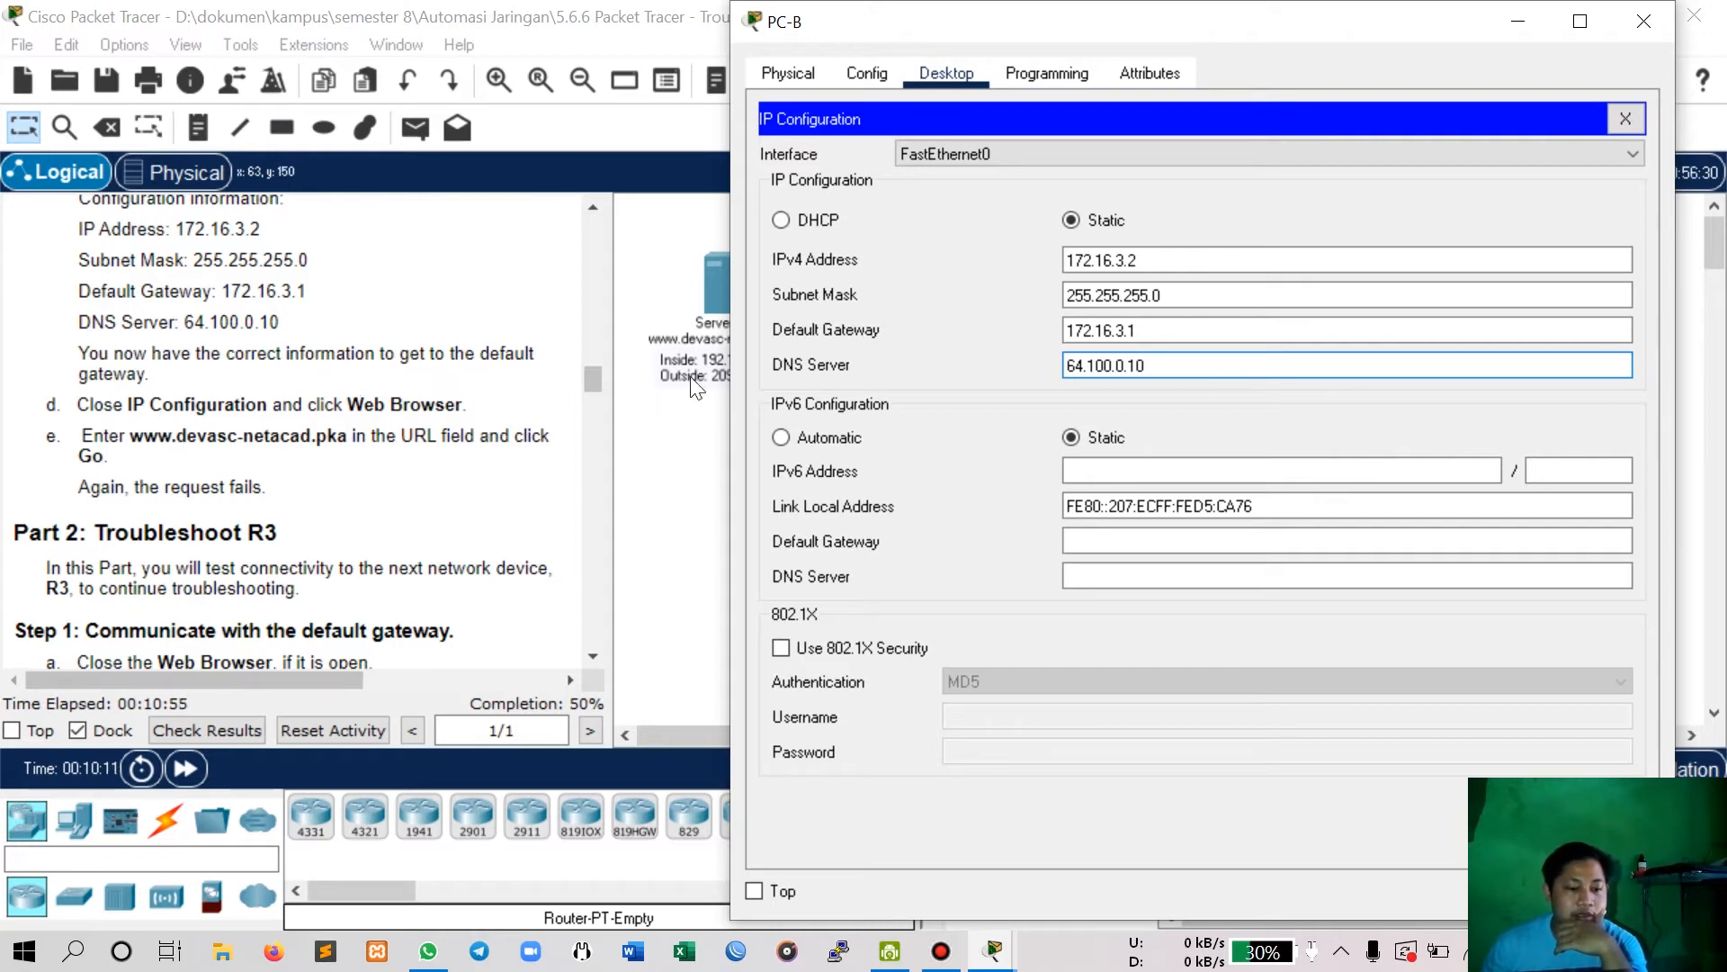
click(1624, 119)
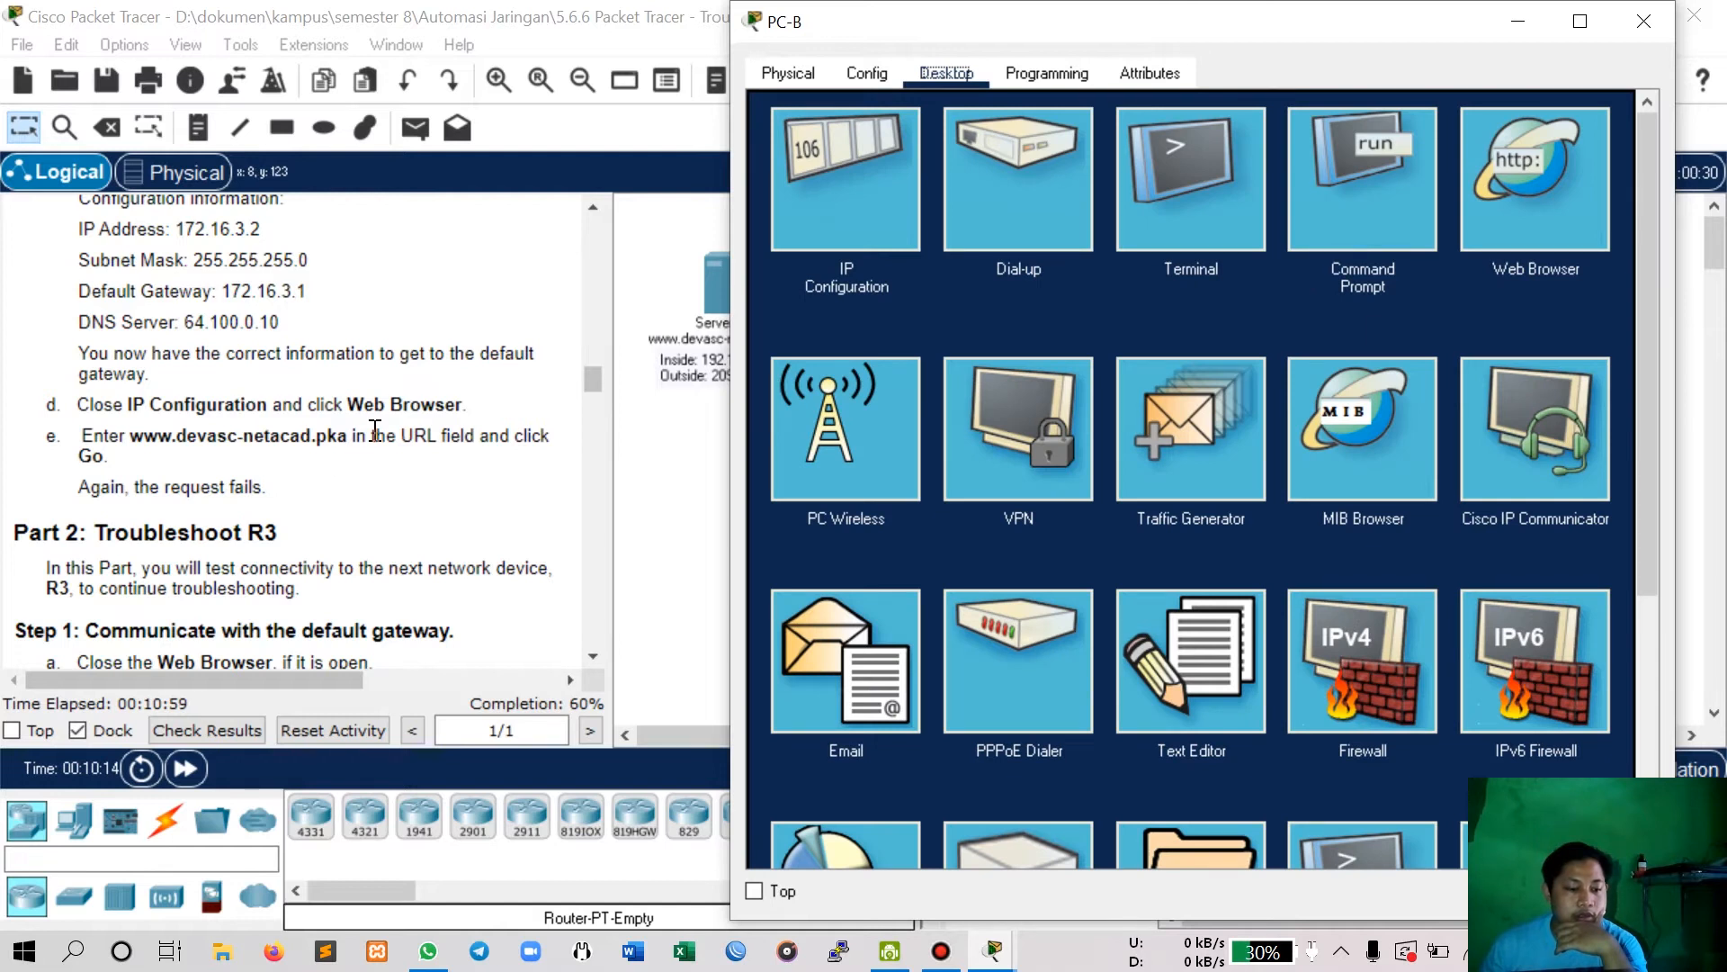
click(1511, 194)
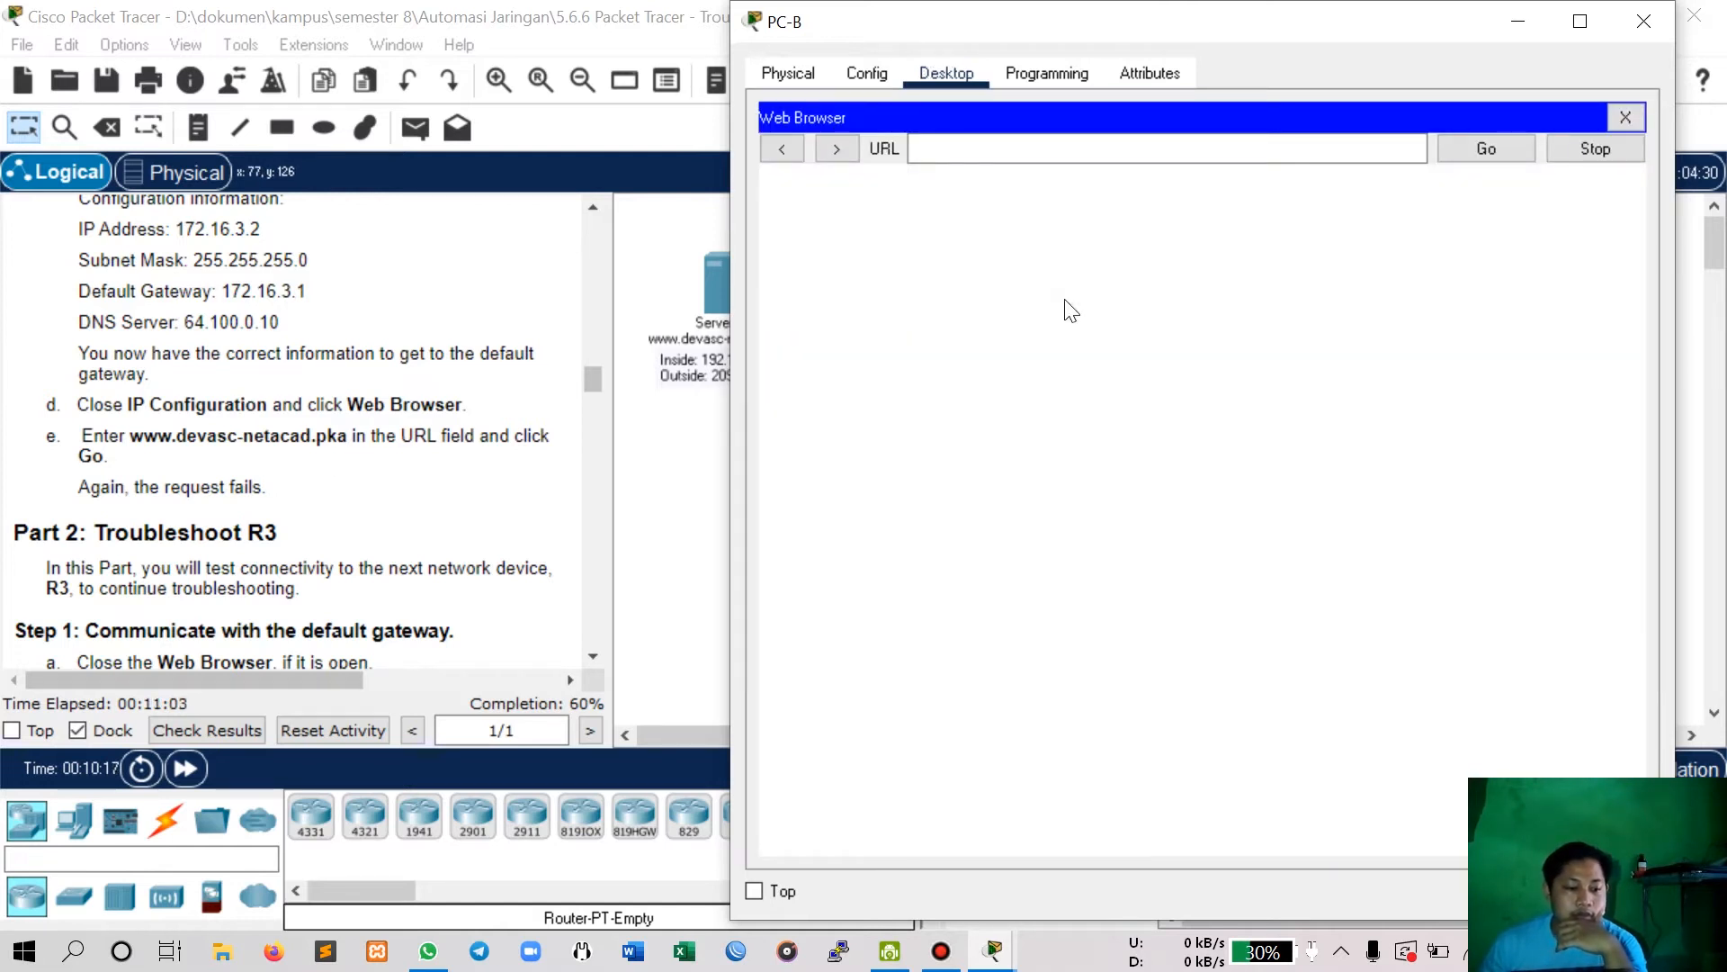
click(1001, 151)
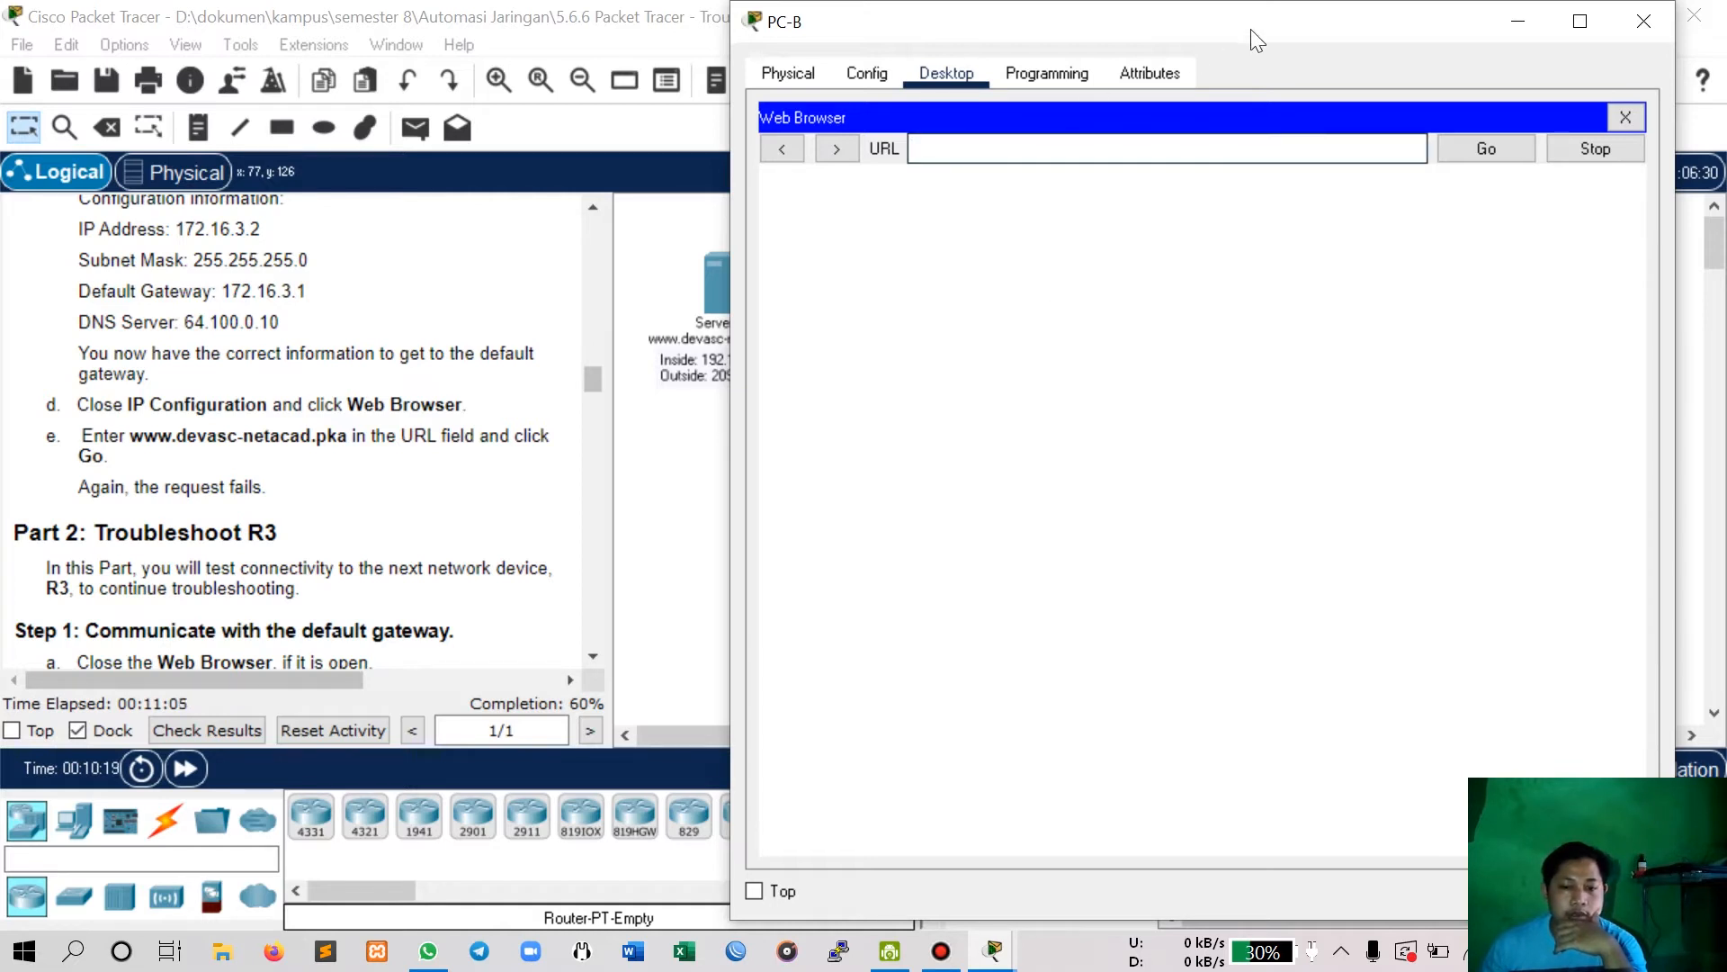
text(www.devas)
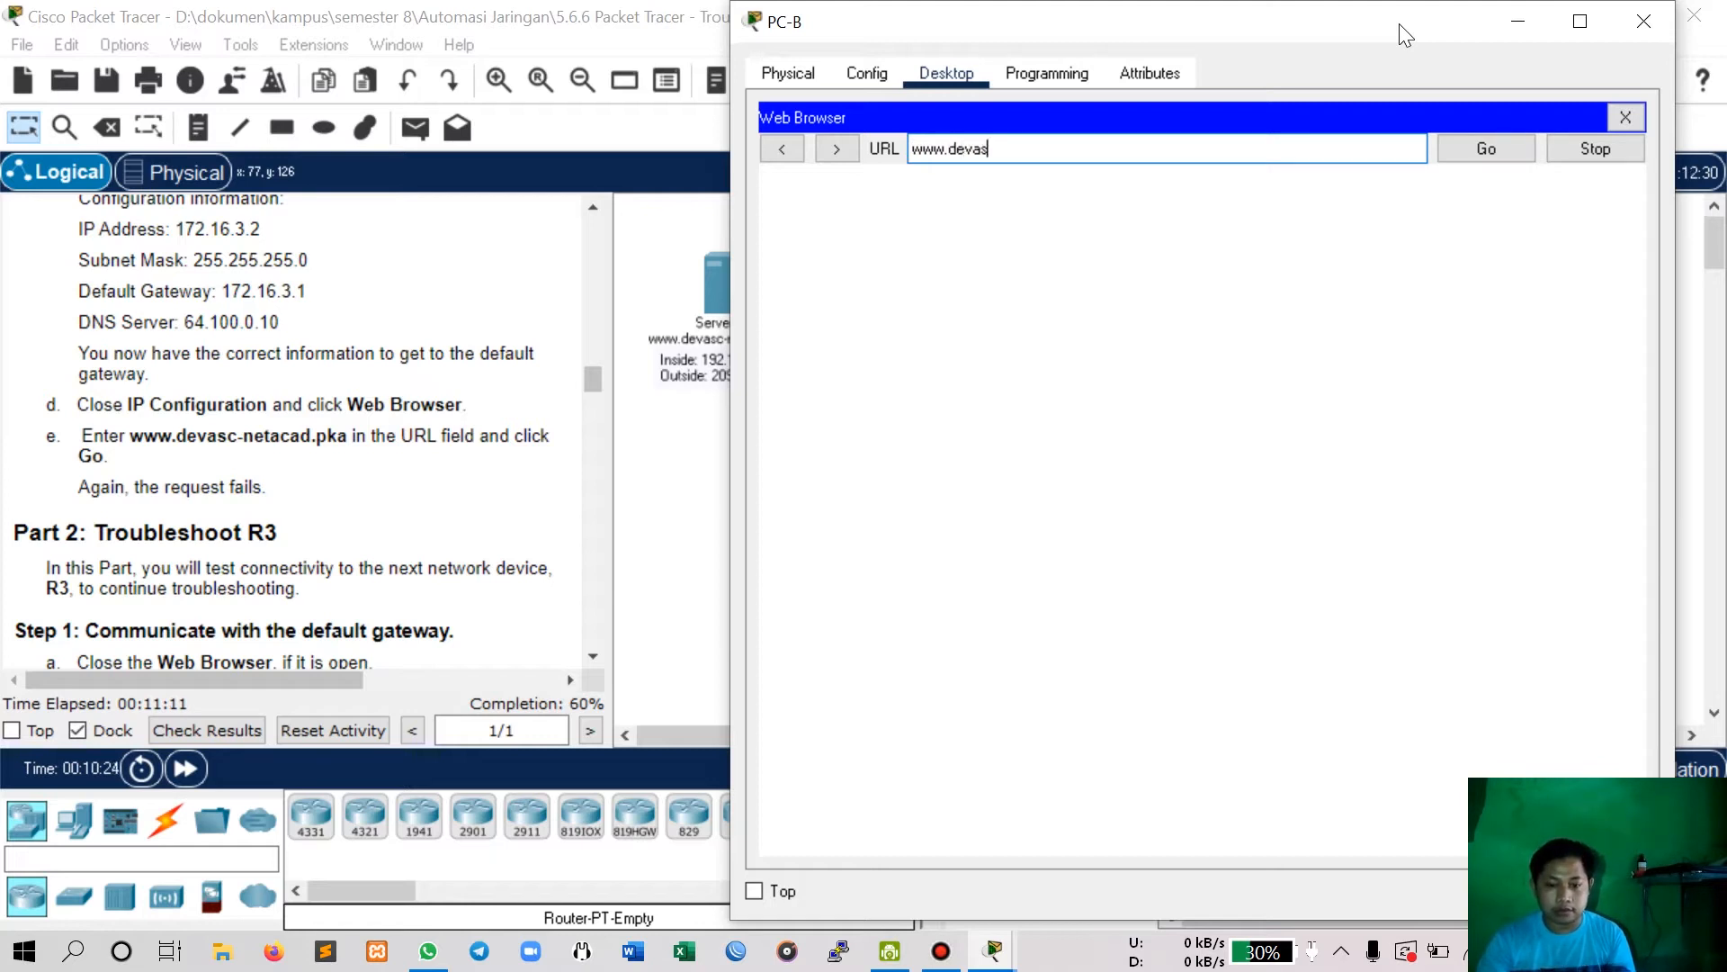
text(c-net)
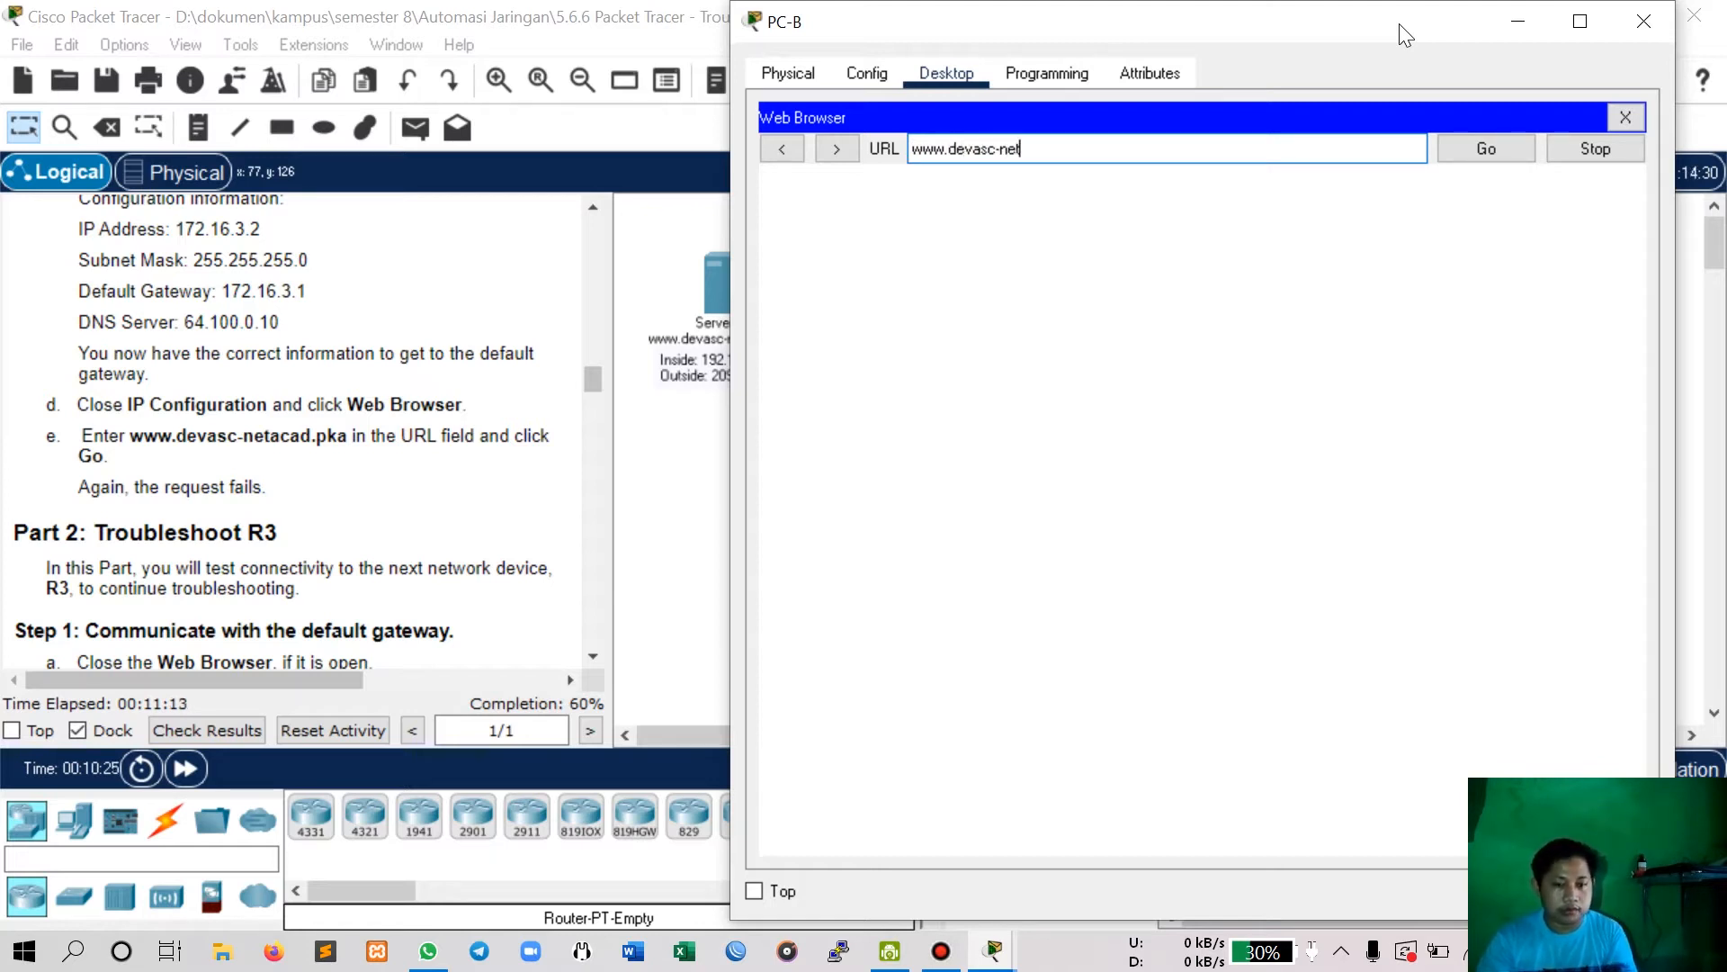
text(acad.pka)
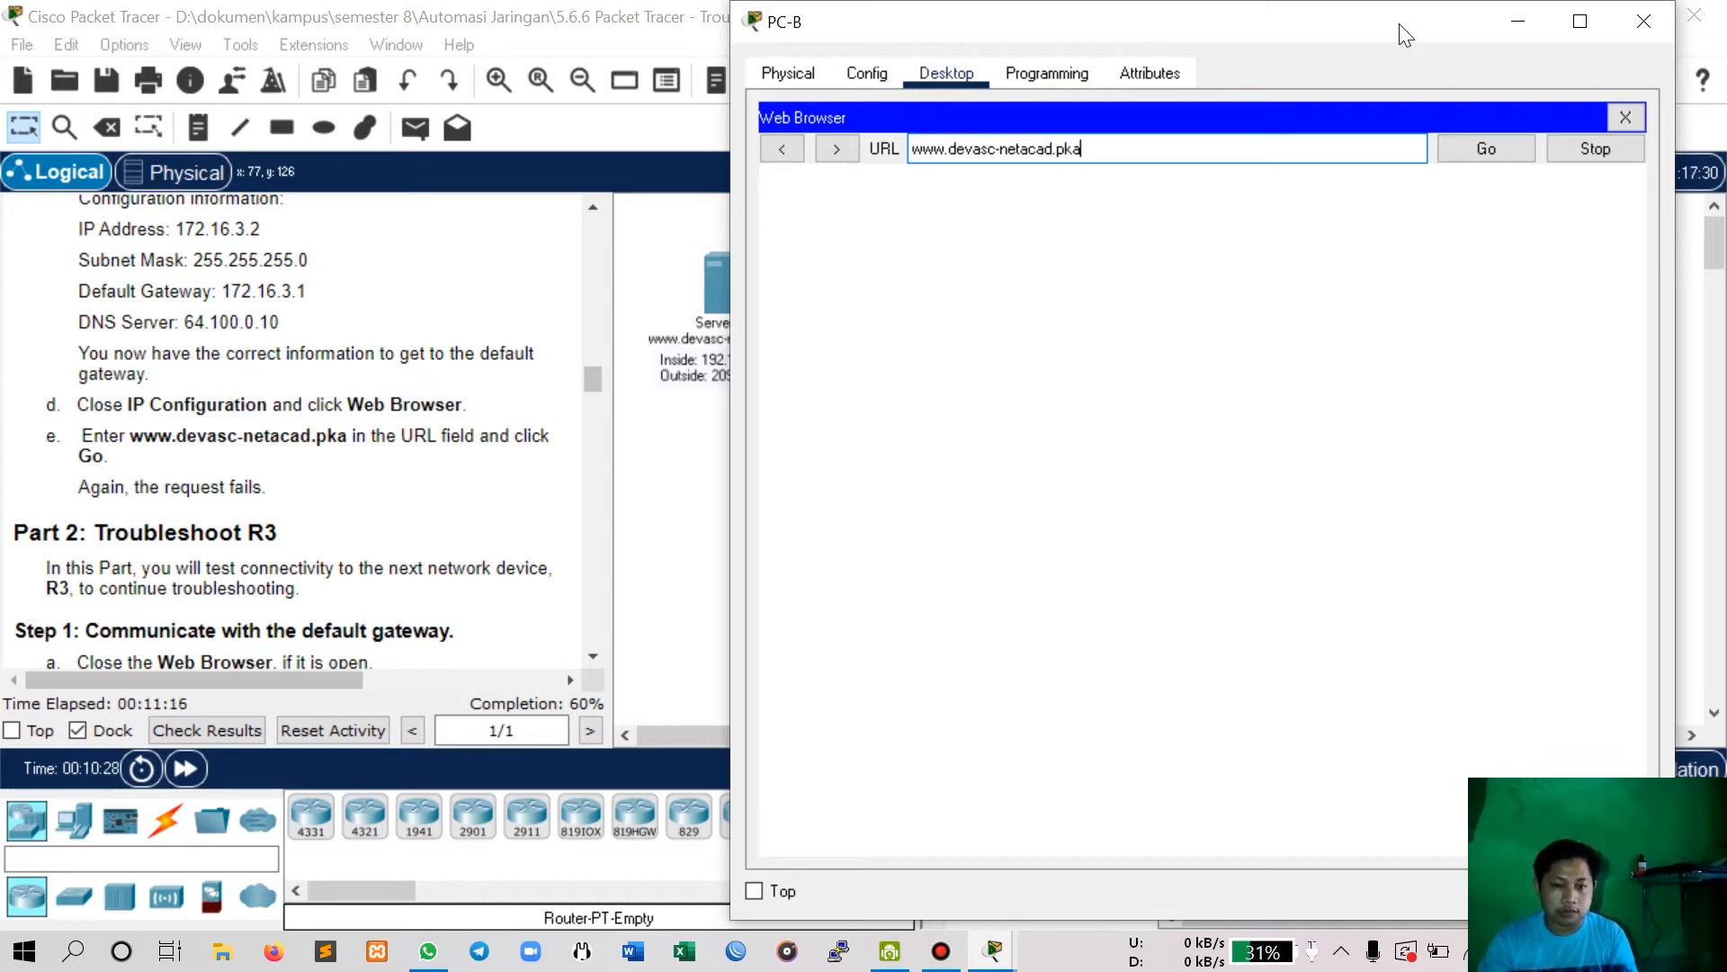
key(Return)
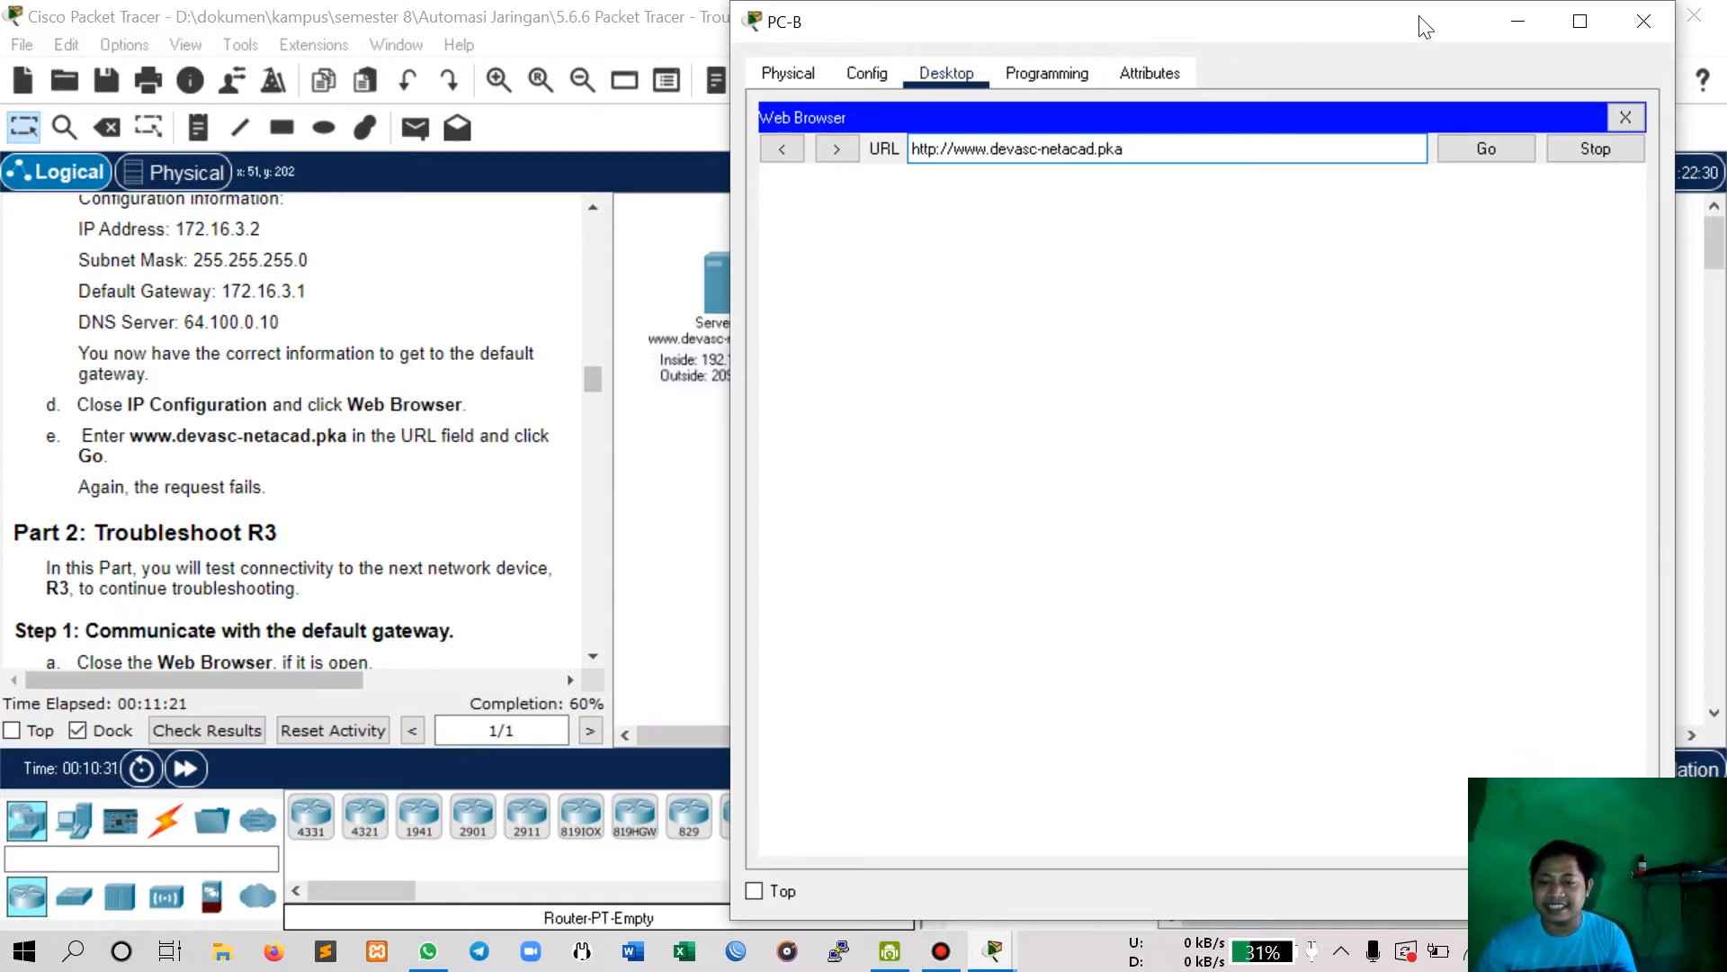
Read the Part 2 instructions on troubleshooting R3, minimize PC-B's window and fast-forward the network time.
drag(1309, 22, 1263, 40)
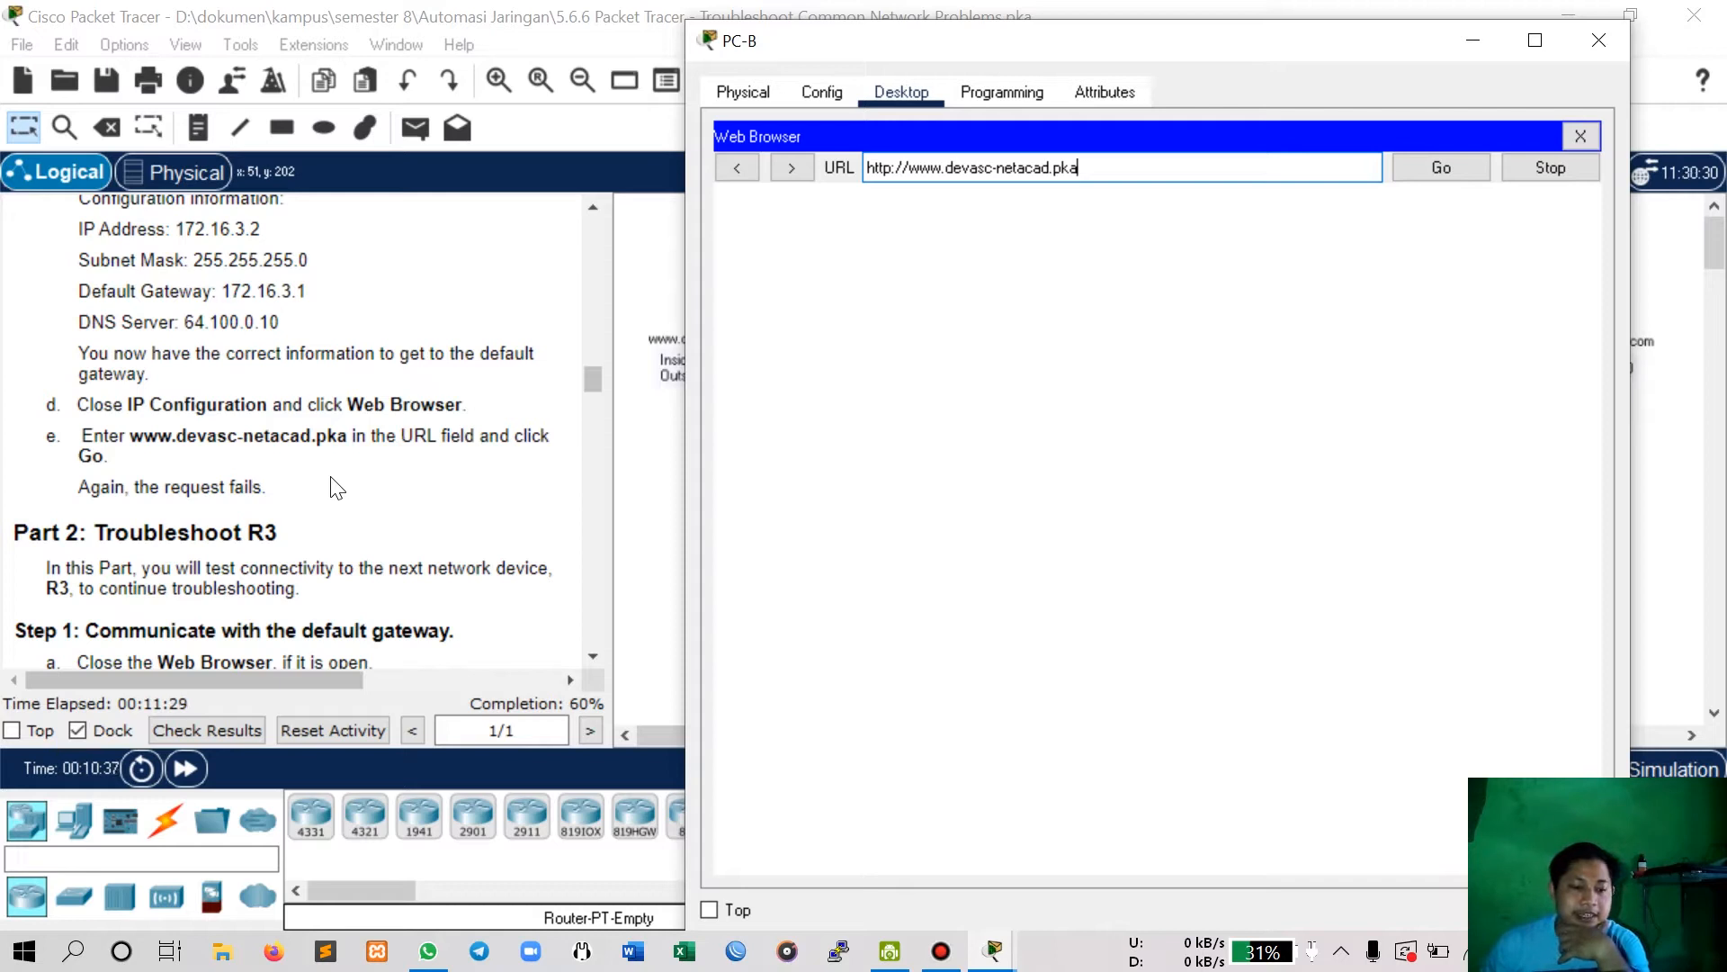
scroll(335, 487, down, 3)
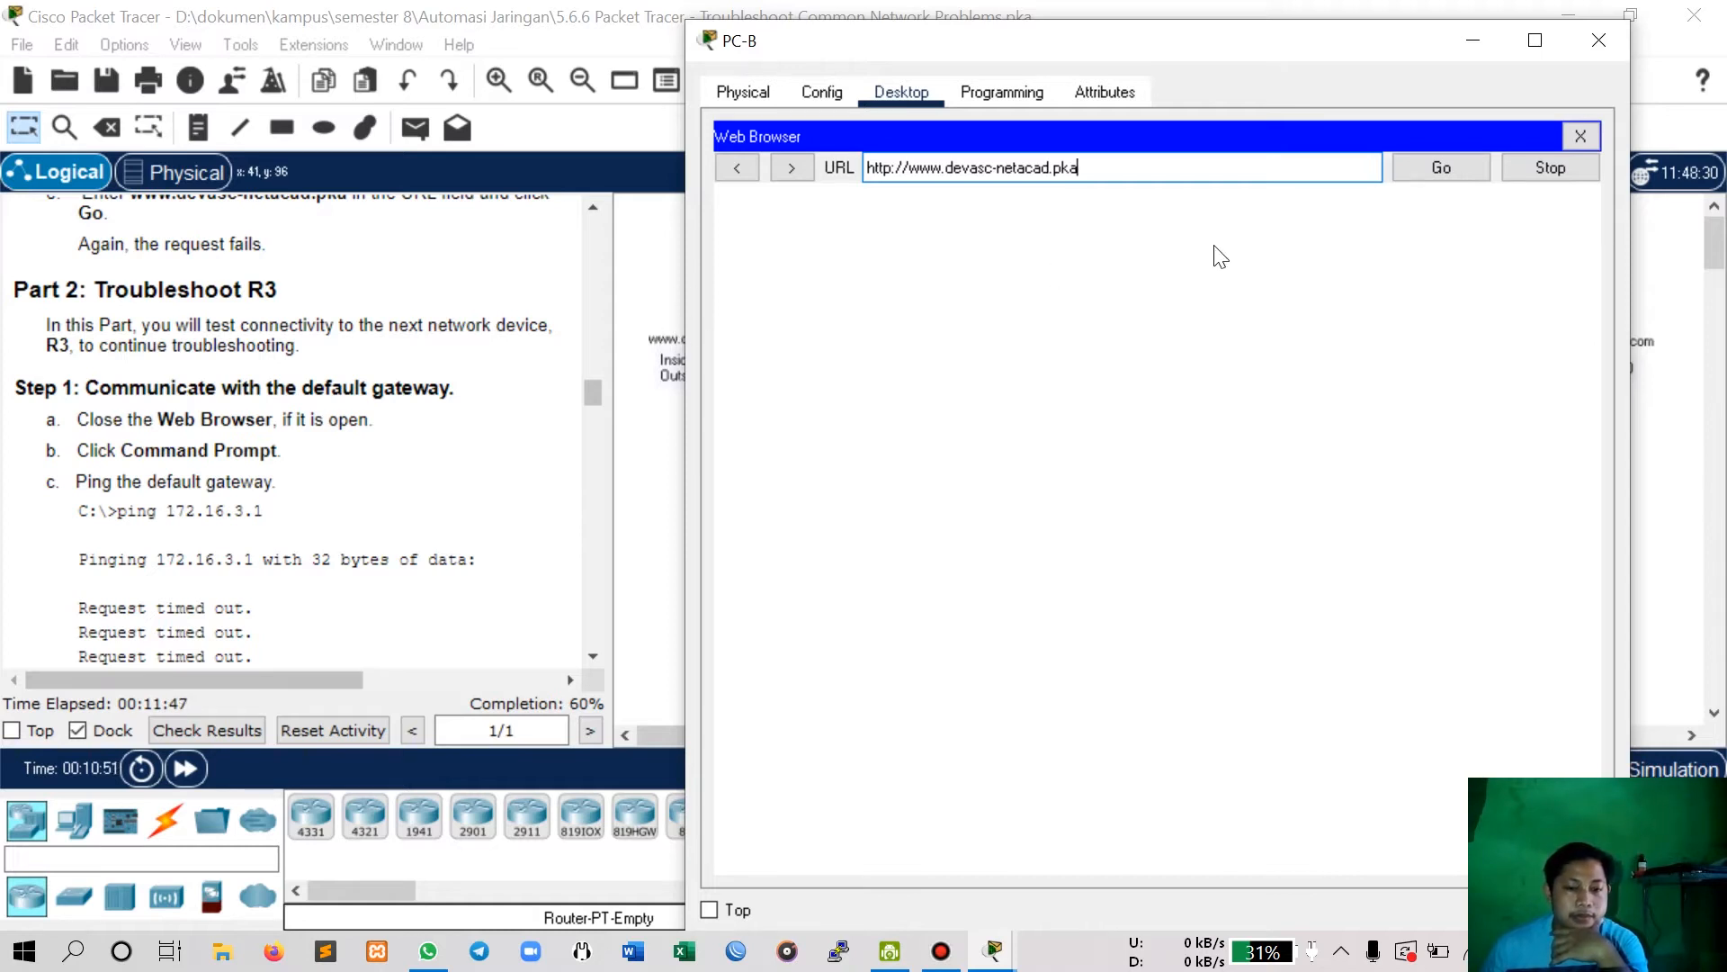
scroll(385, 284, up, 2)
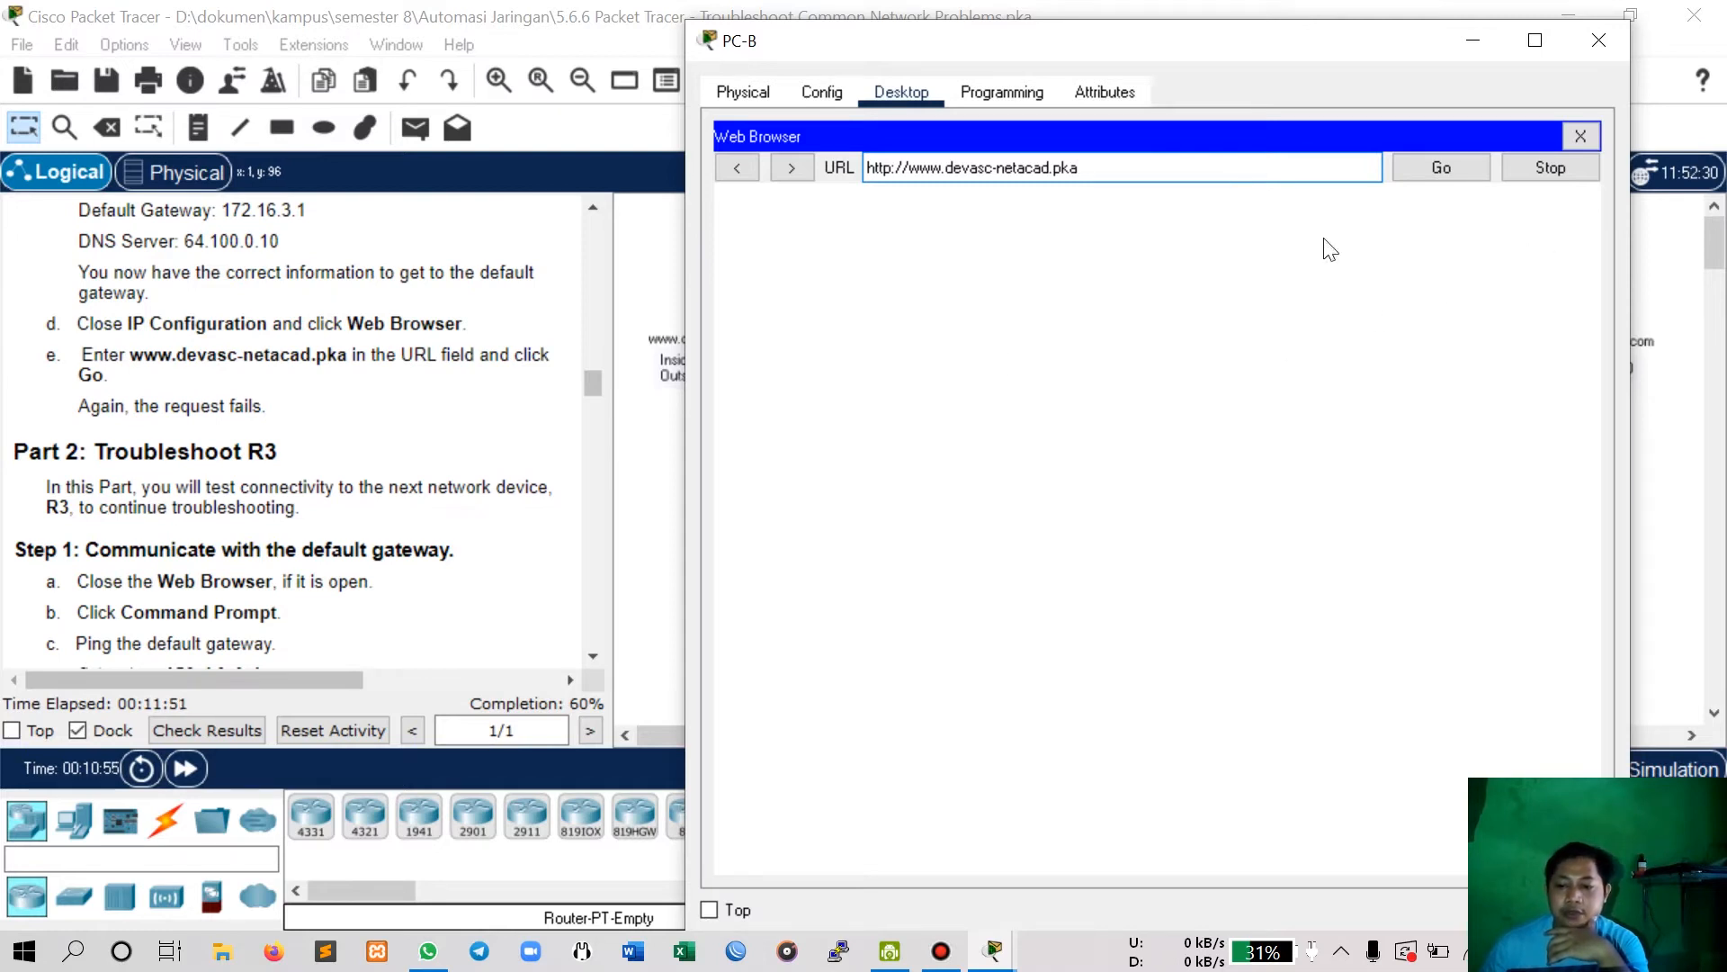
click(1483, 46)
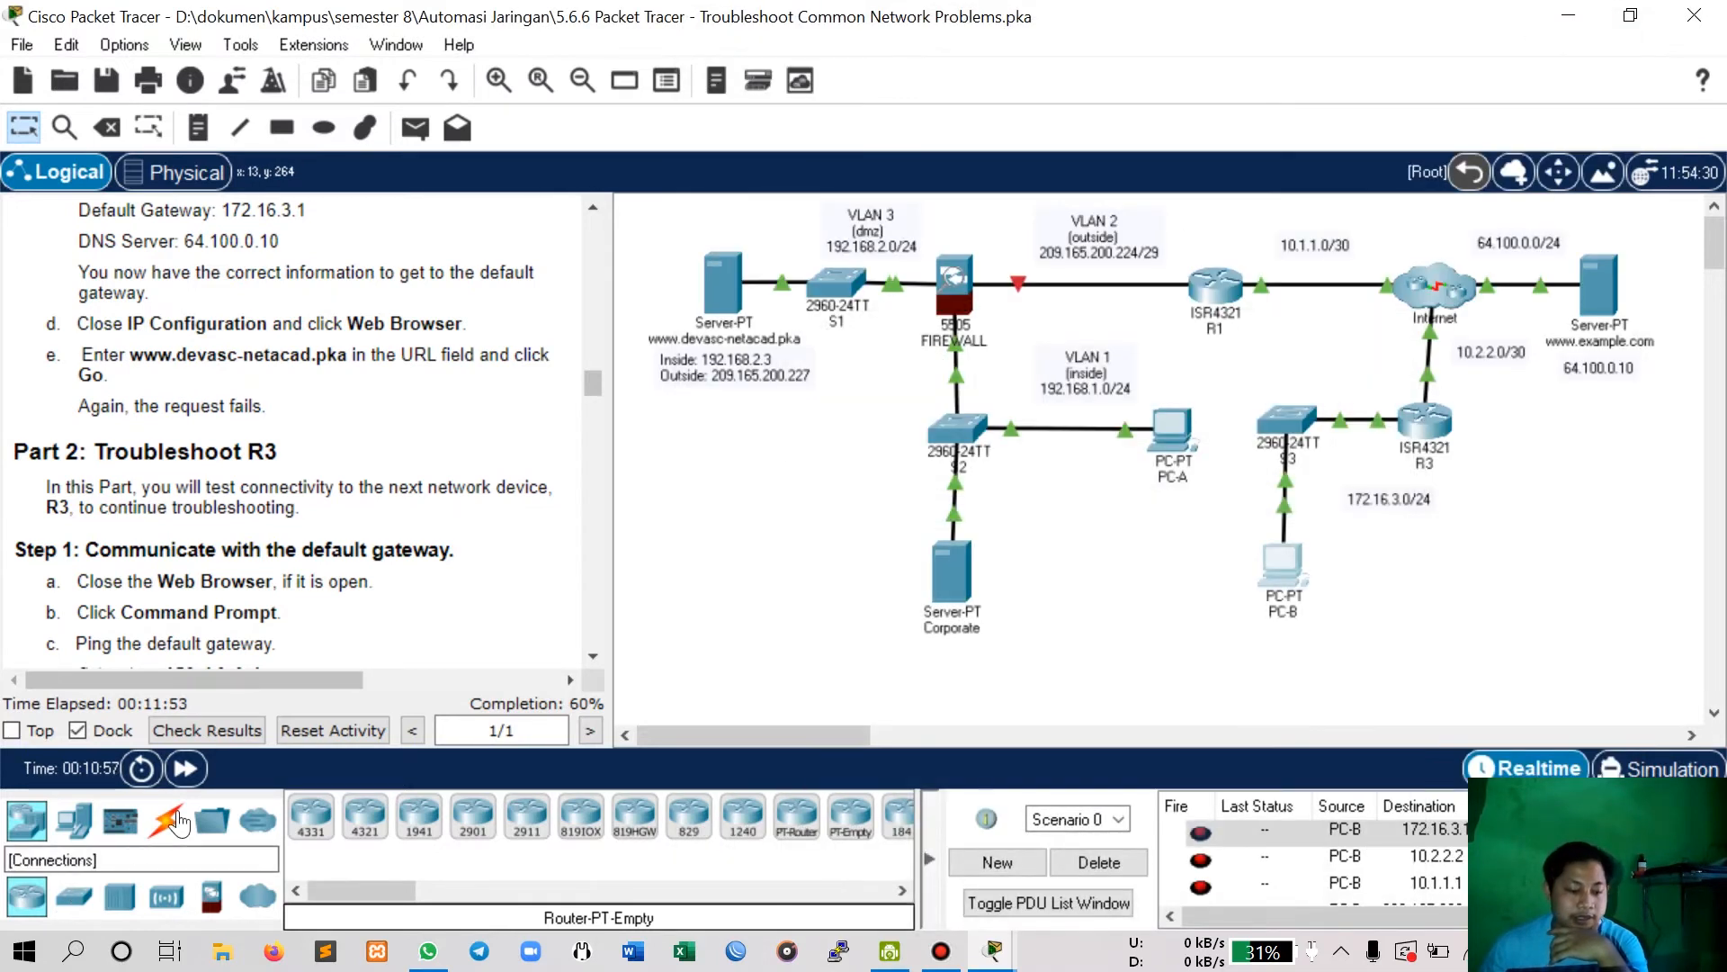
click(186, 769)
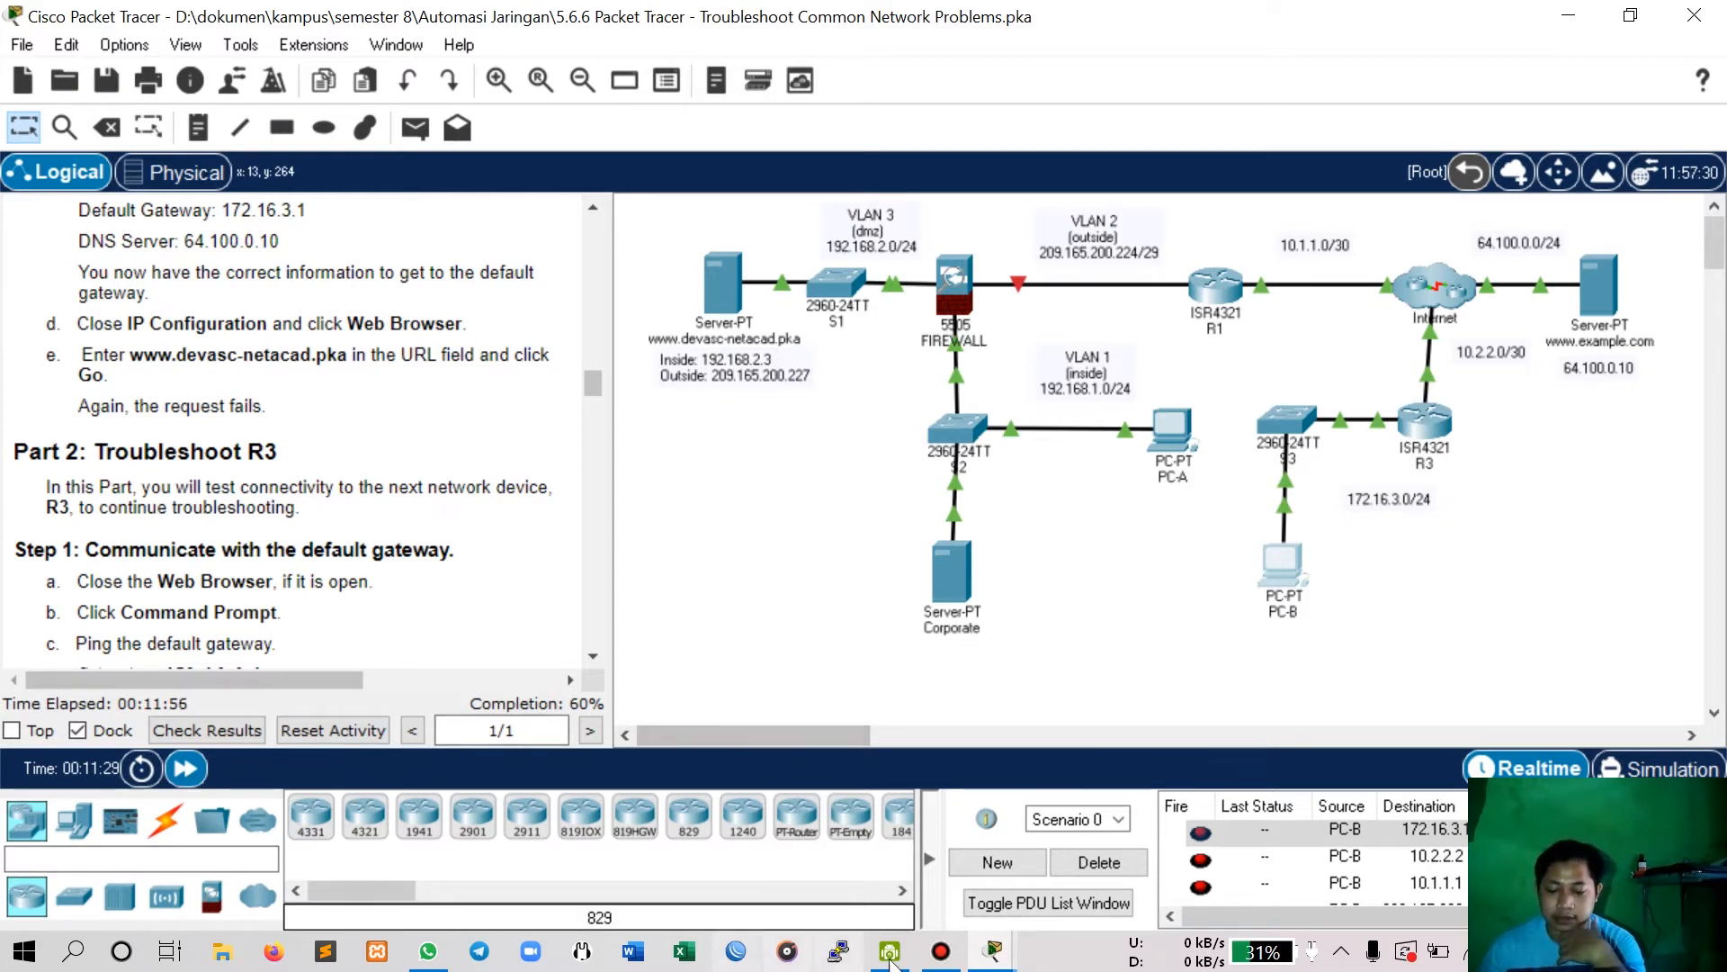
Reopen PC-B's window, check the response to the web page request and close its web browser.
click(1281, 557)
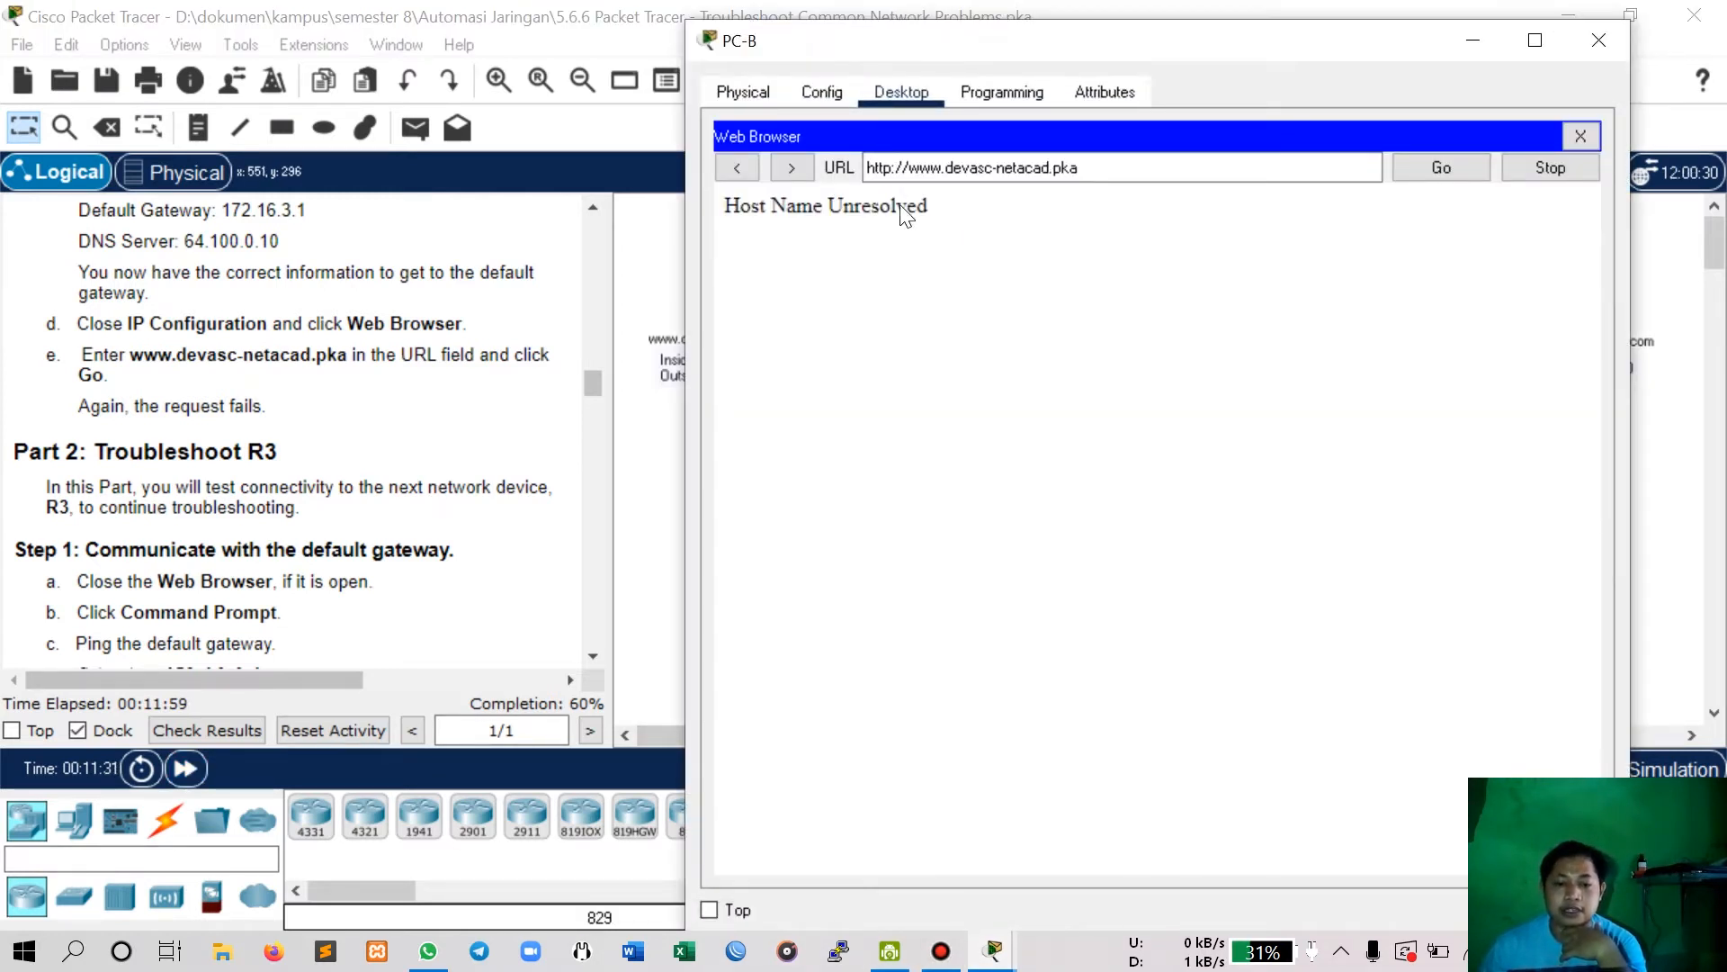
drag(896, 209, 725, 206)
click(1051, 227)
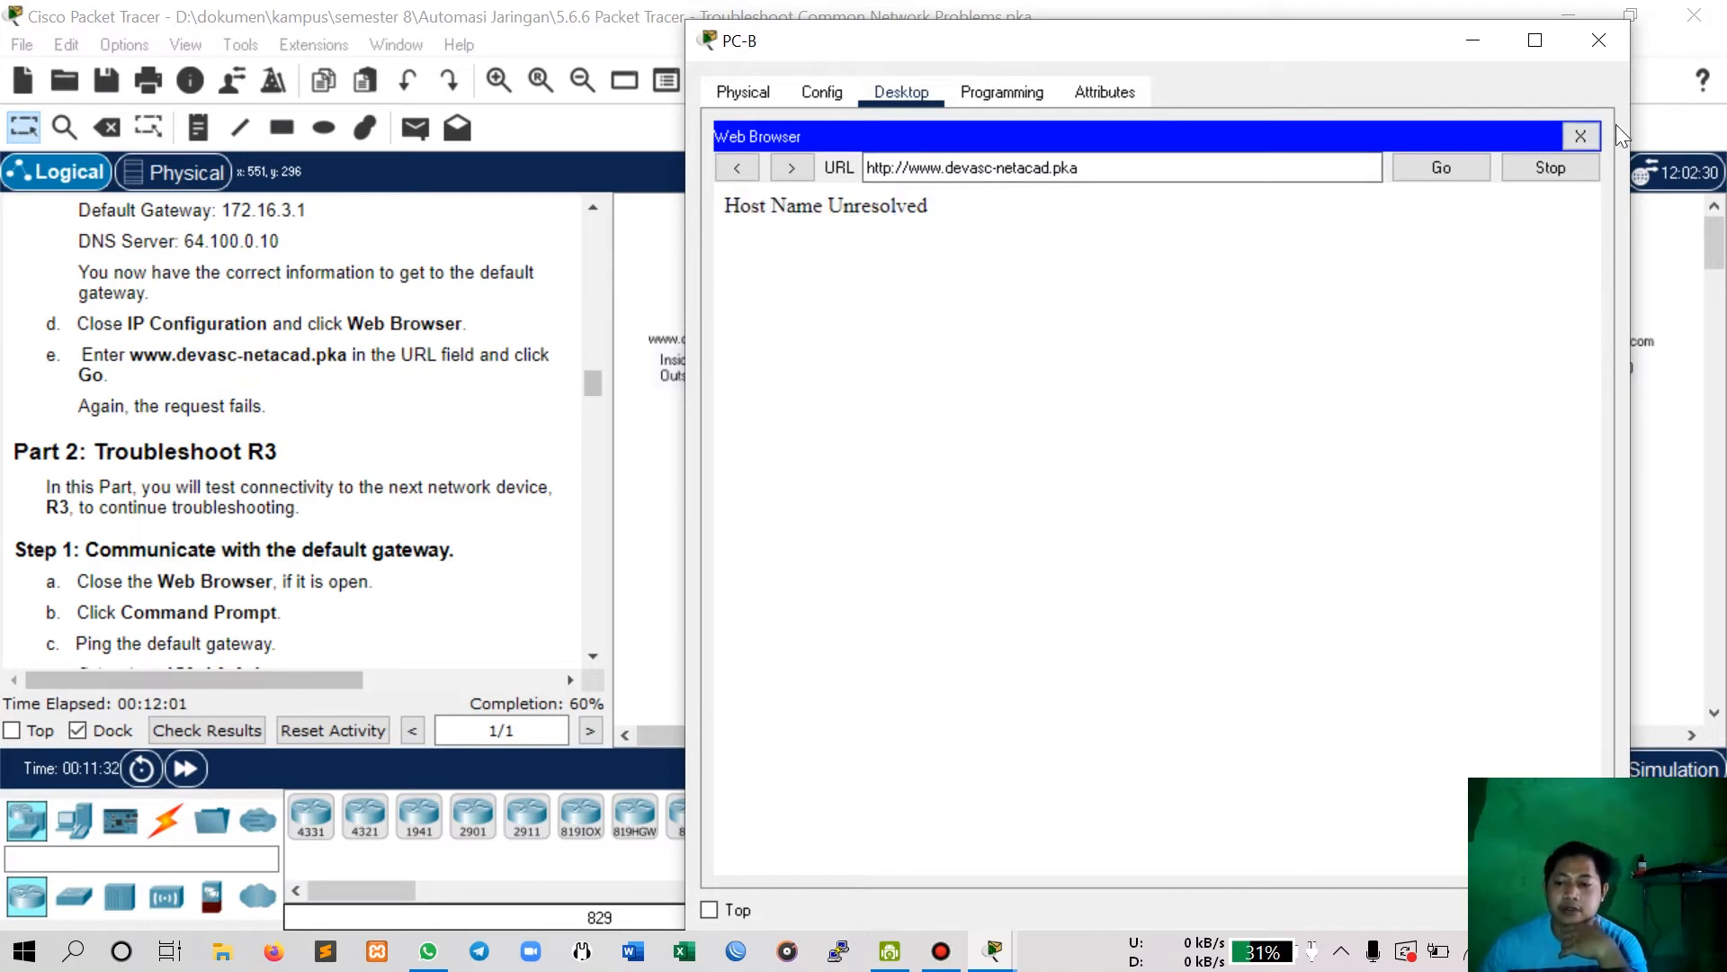
click(1580, 136)
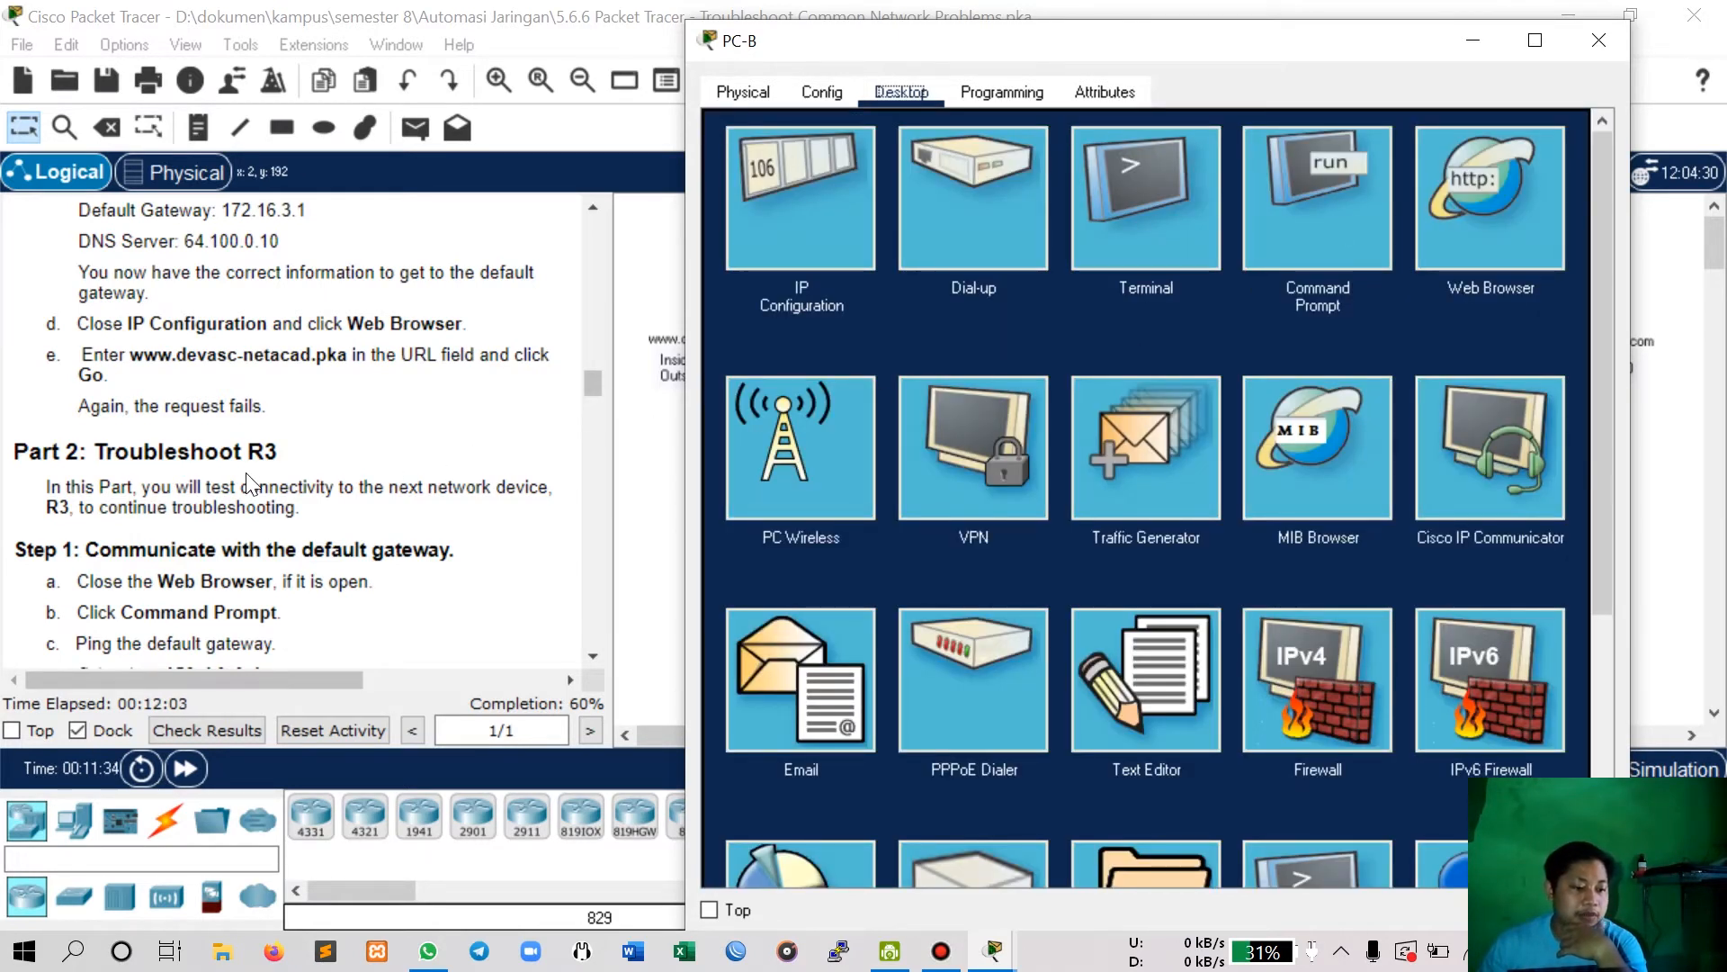
Read the Part 2 Step 1 instructions and ping the default gateway 172.16.3.1 from PC-B's command prompt.
scroll(246, 472, down, 1)
scroll(246, 472, down, 1)
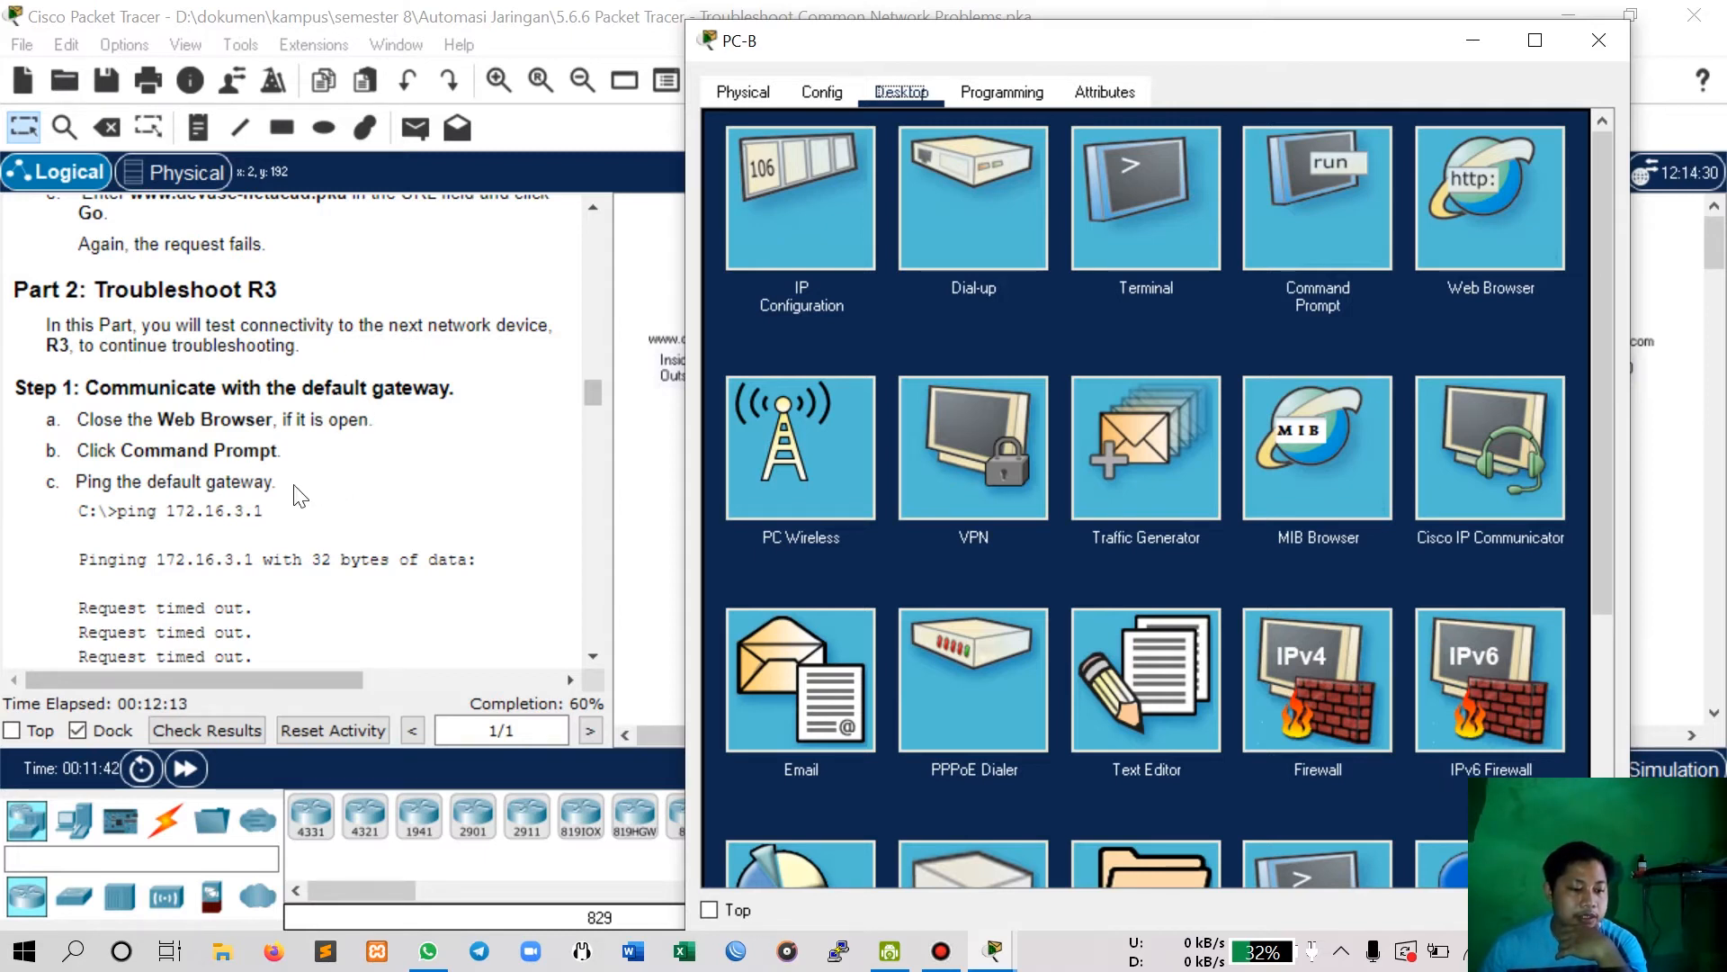
click(1336, 200)
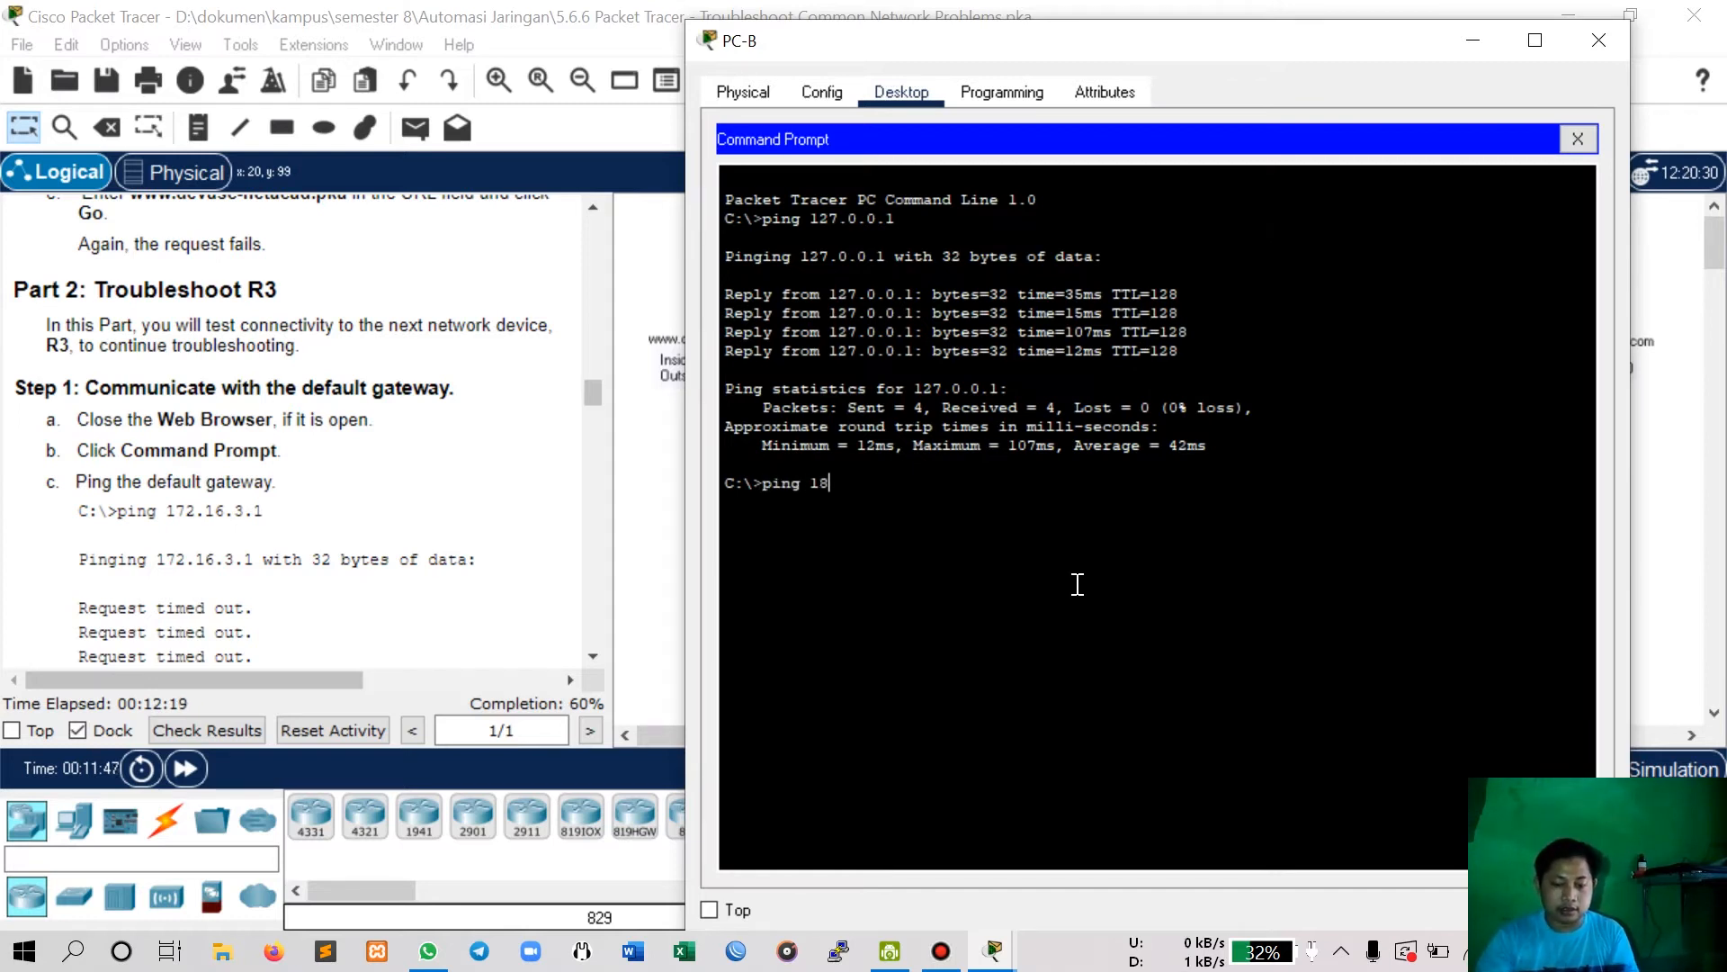
text(ping 172.)
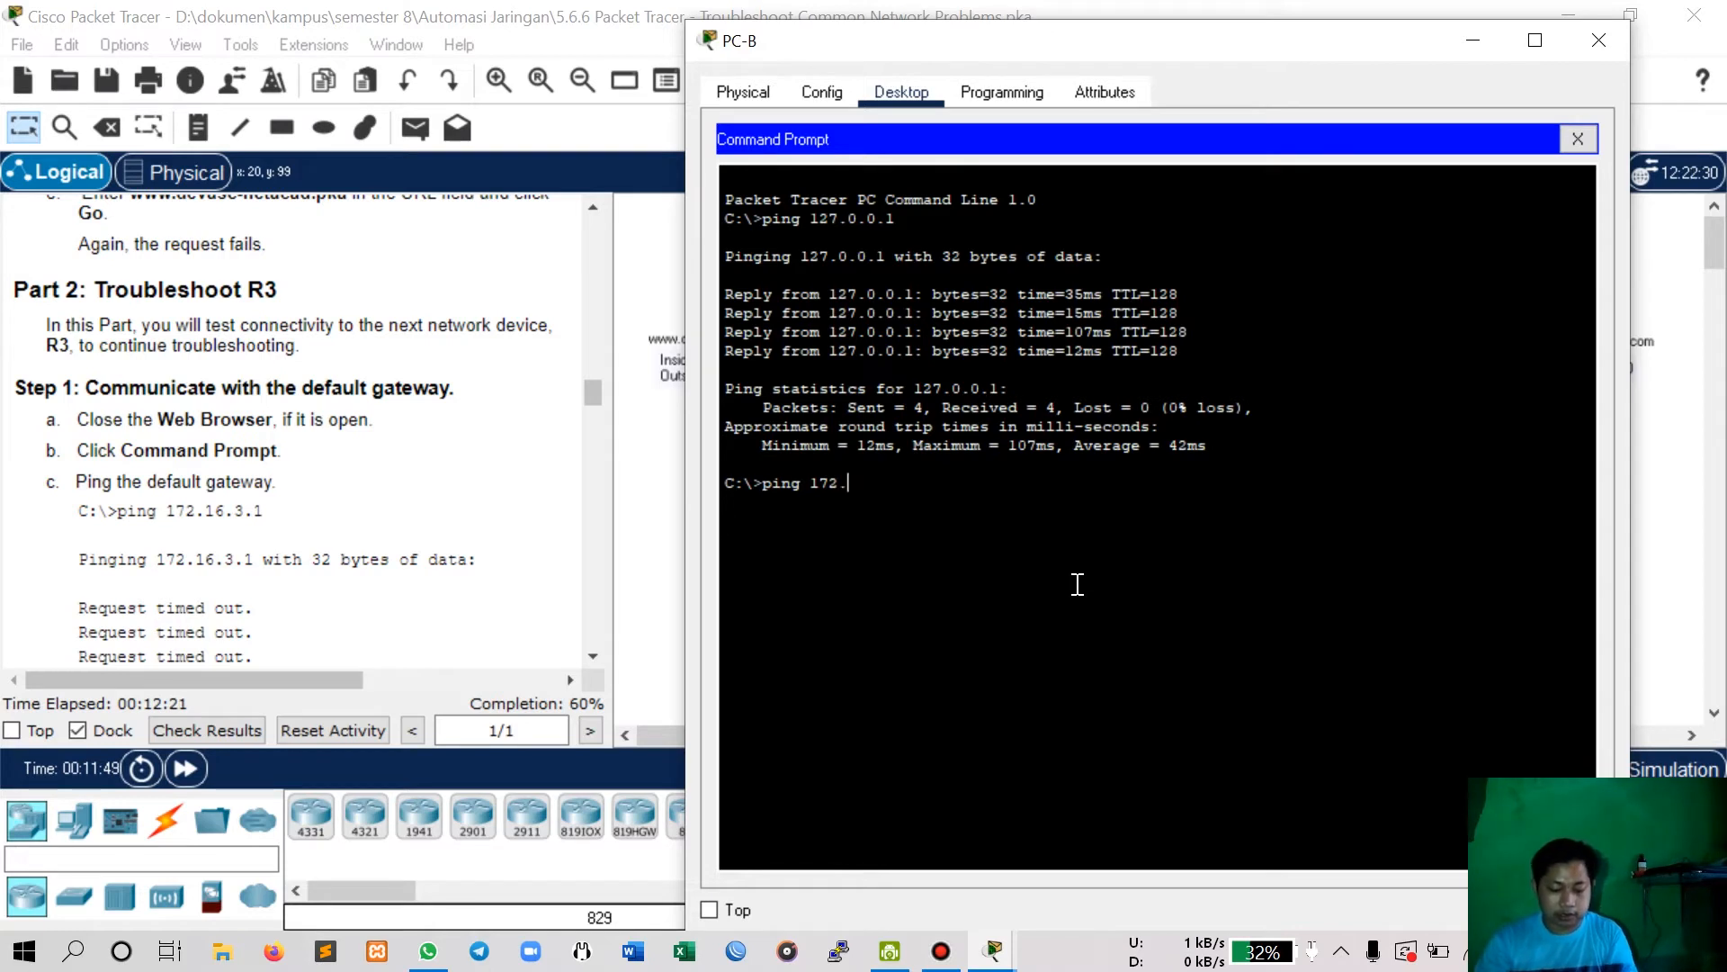
text(16.3.1)
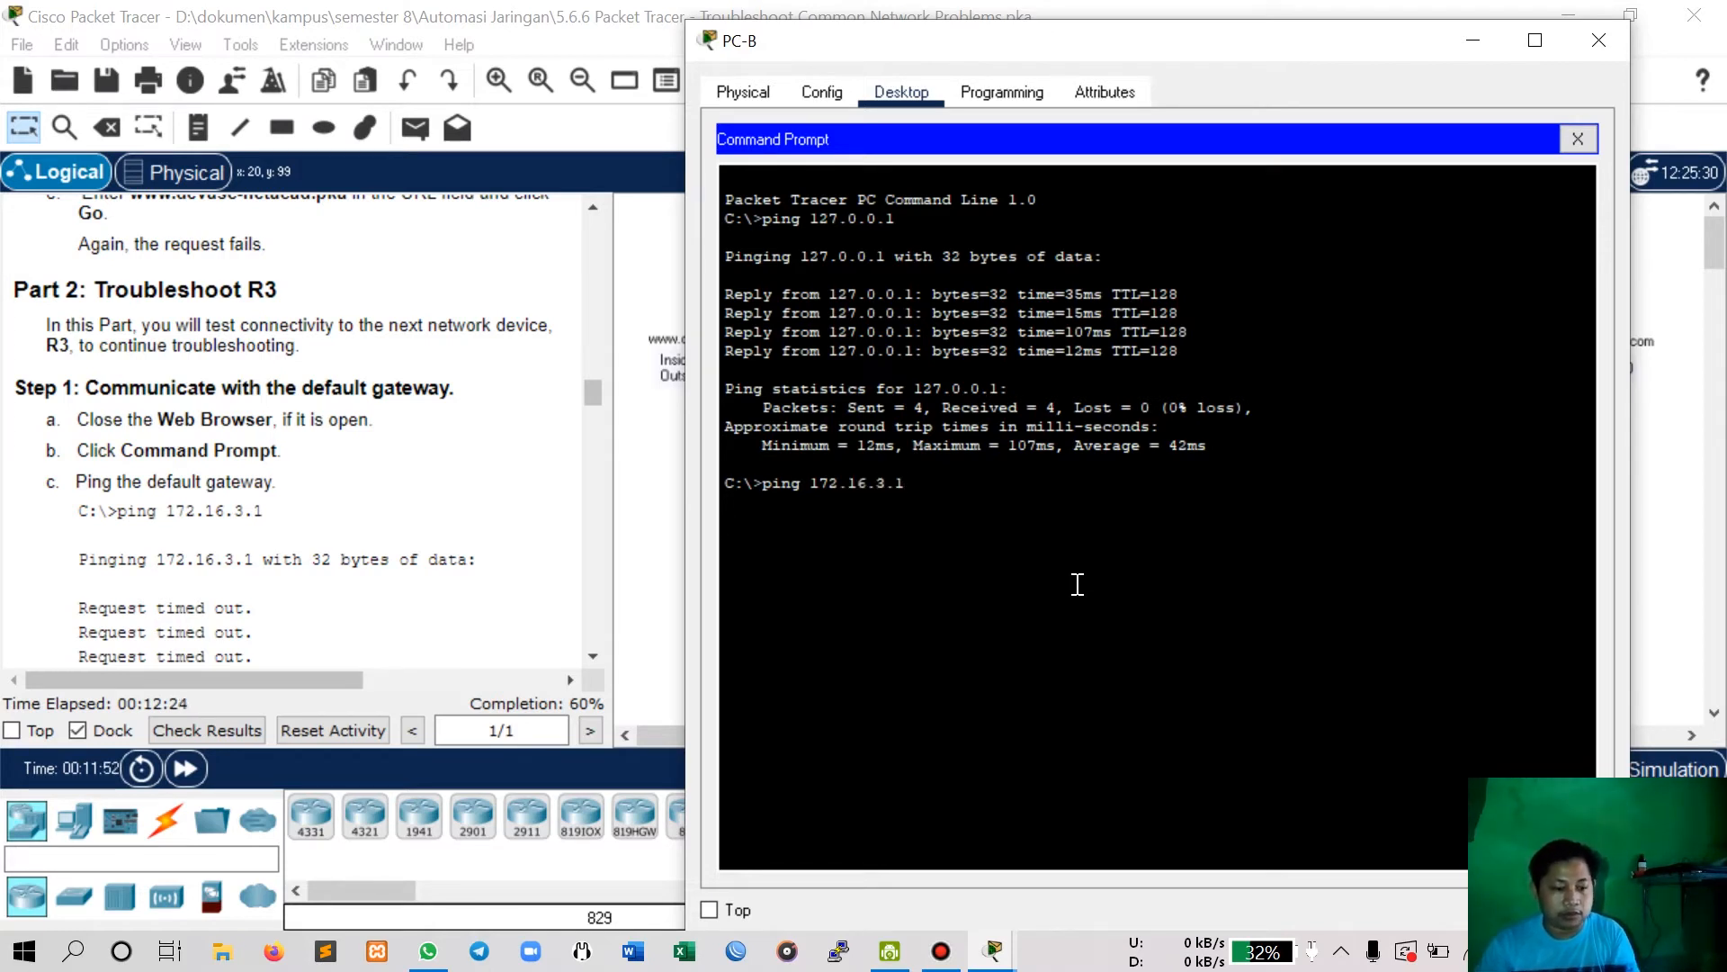
key(Return)
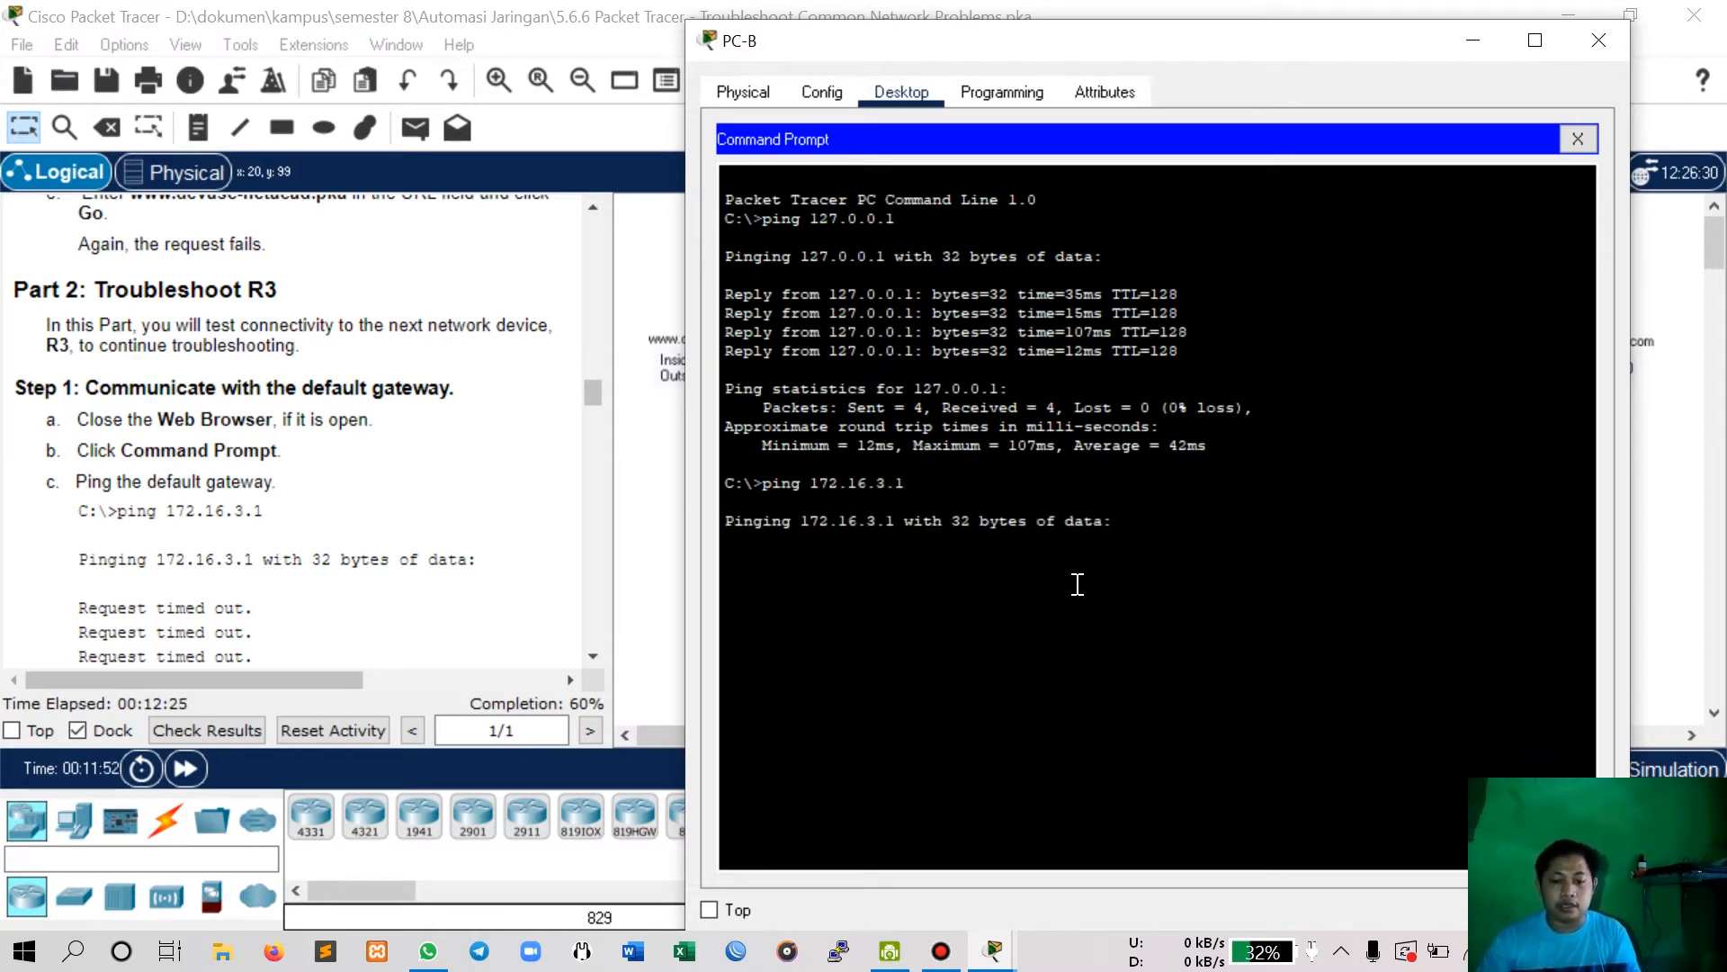
Read the instructions for checking R3's IP configuration, wait for the ping to finish and close PC-B's window.
scroll(374, 549, down, 2)
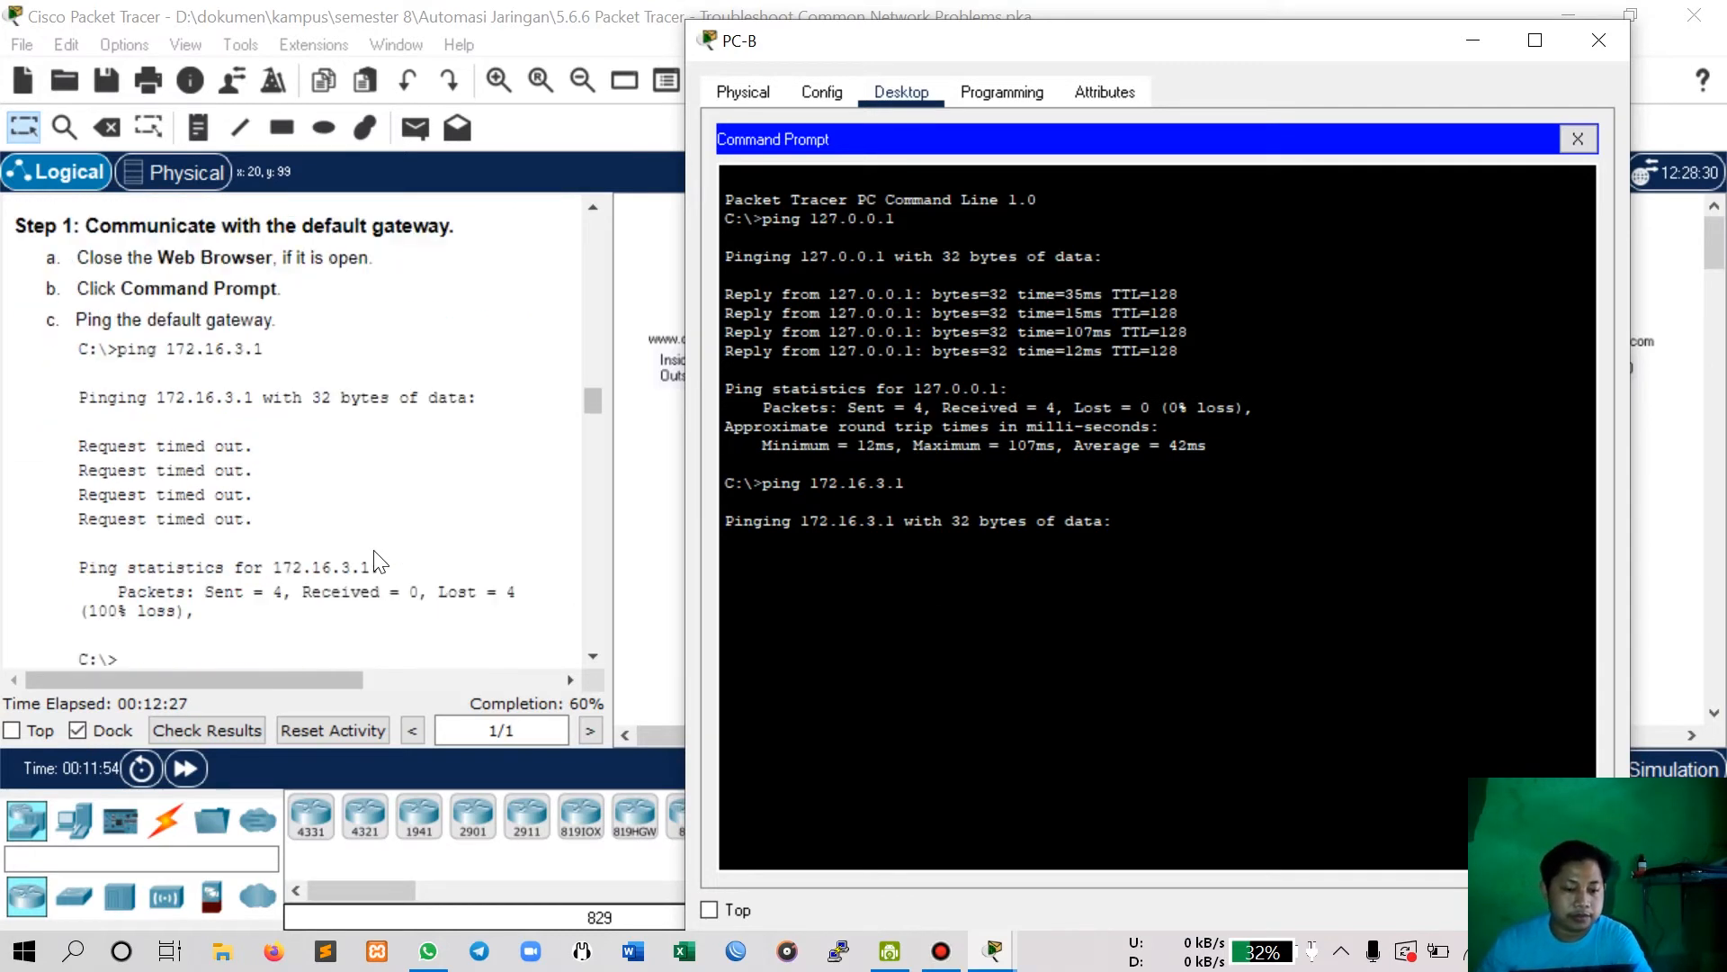
scroll(378, 531, down, 2)
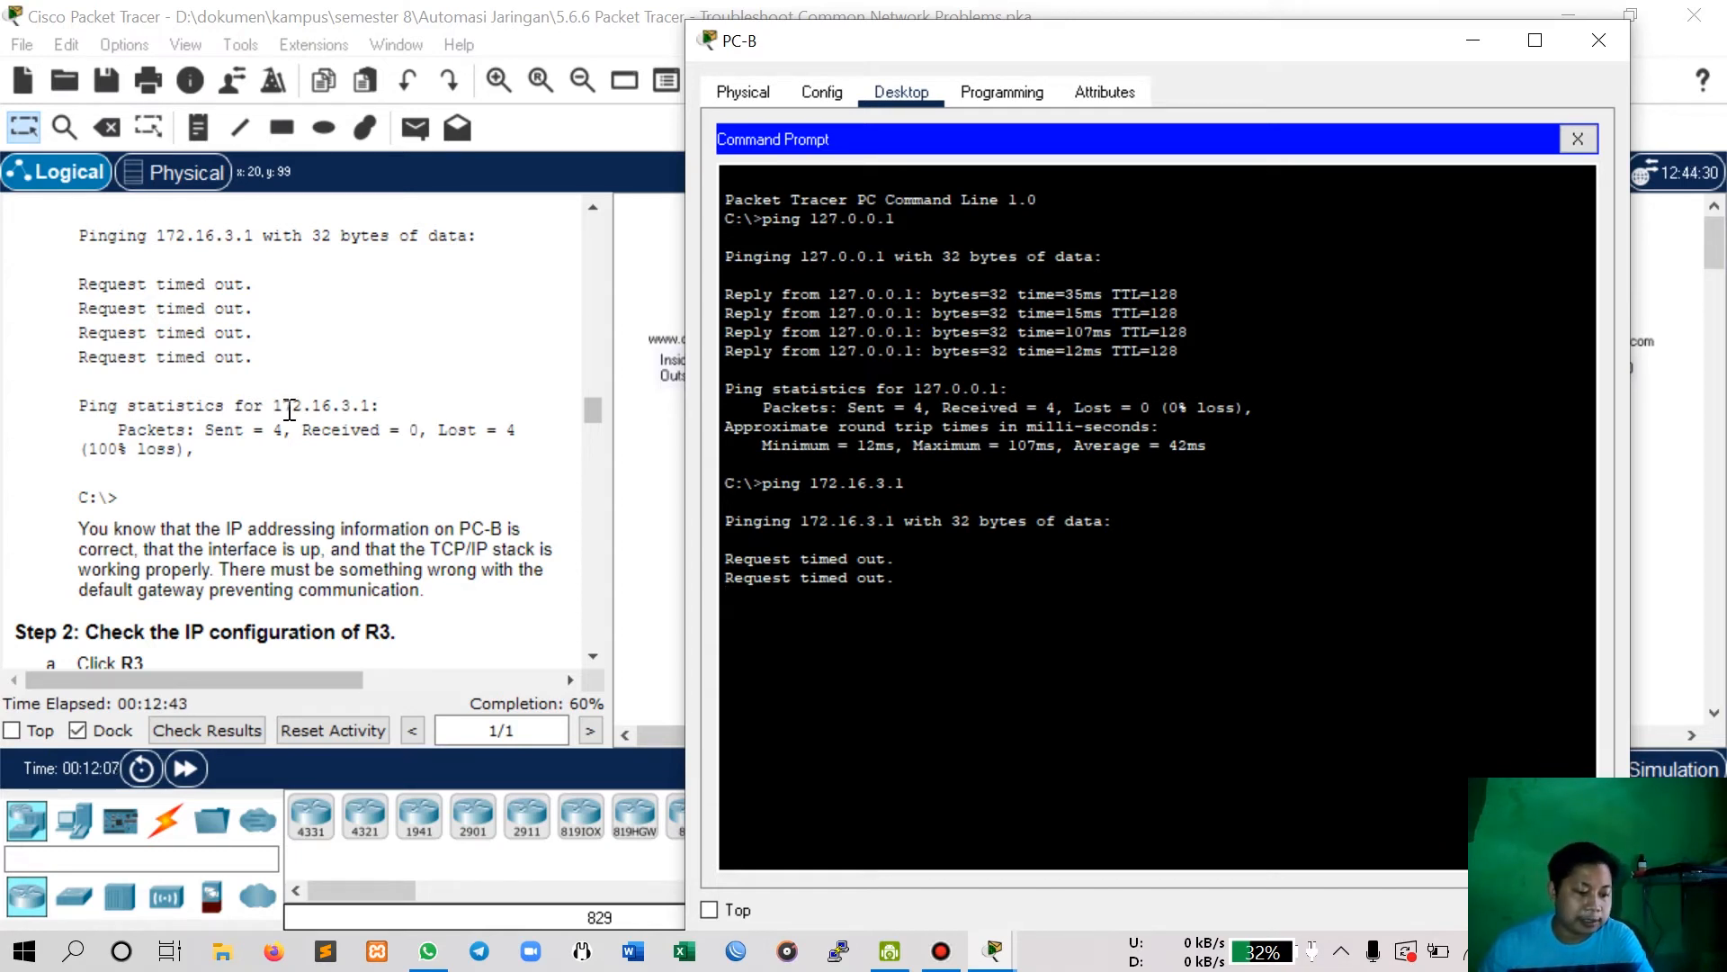
scroll(290, 410, down, 3)
scroll(290, 410, down, 2)
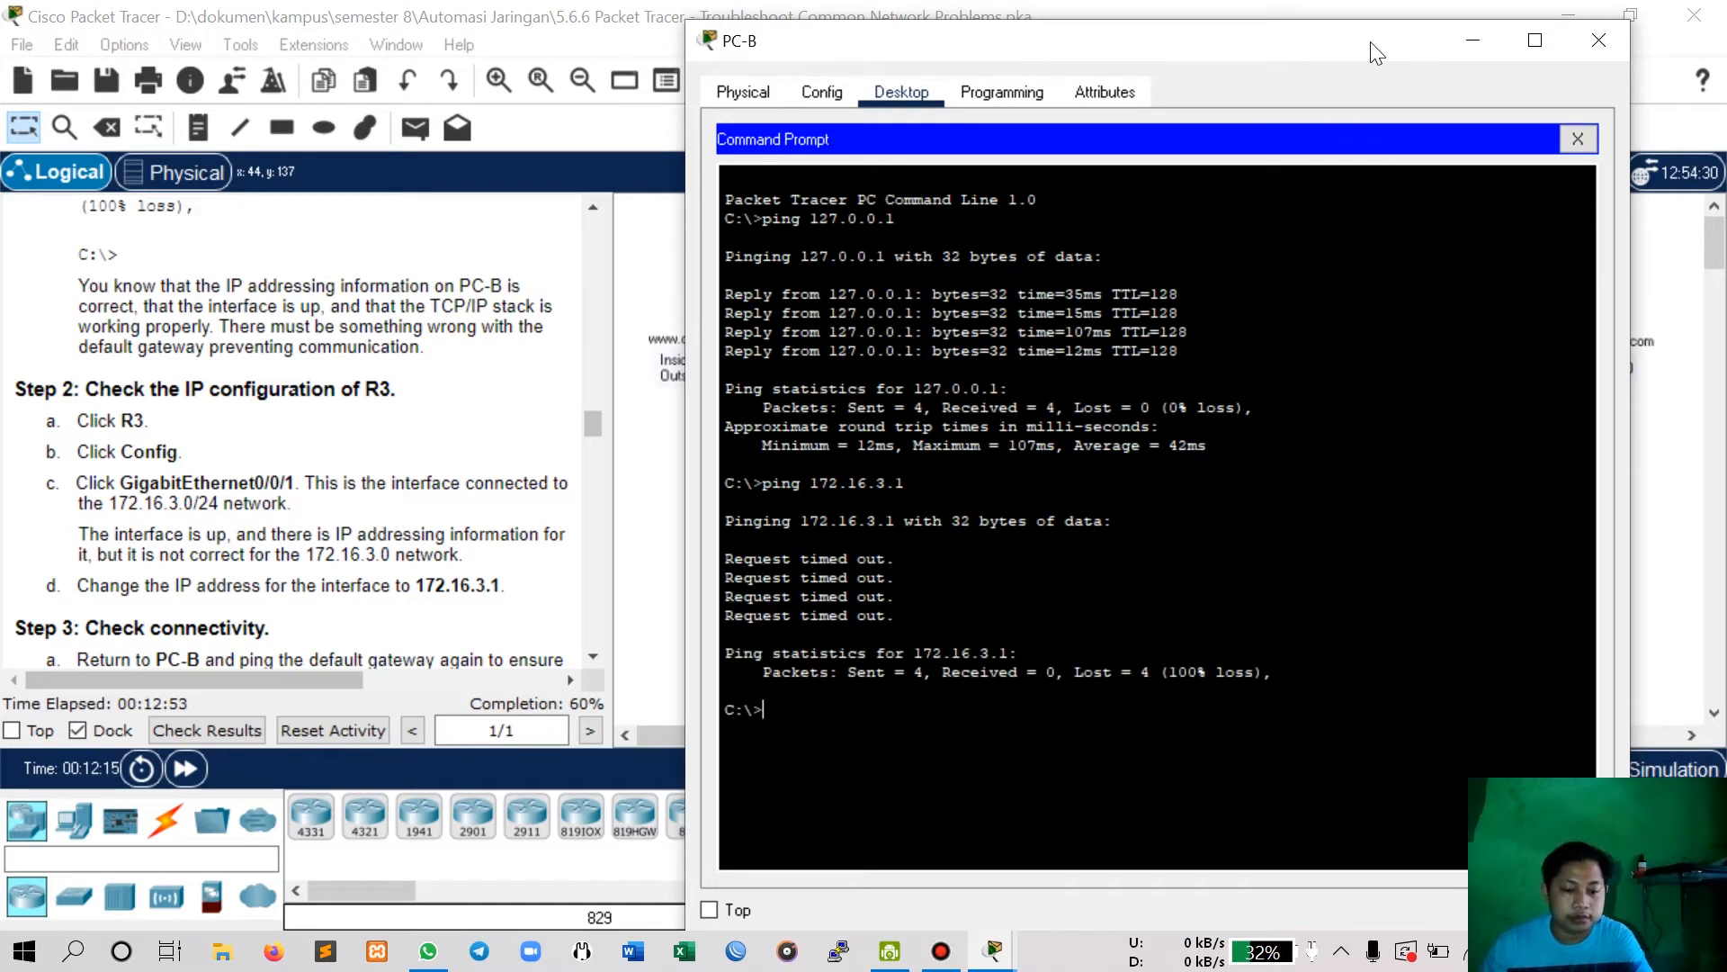
click(1598, 40)
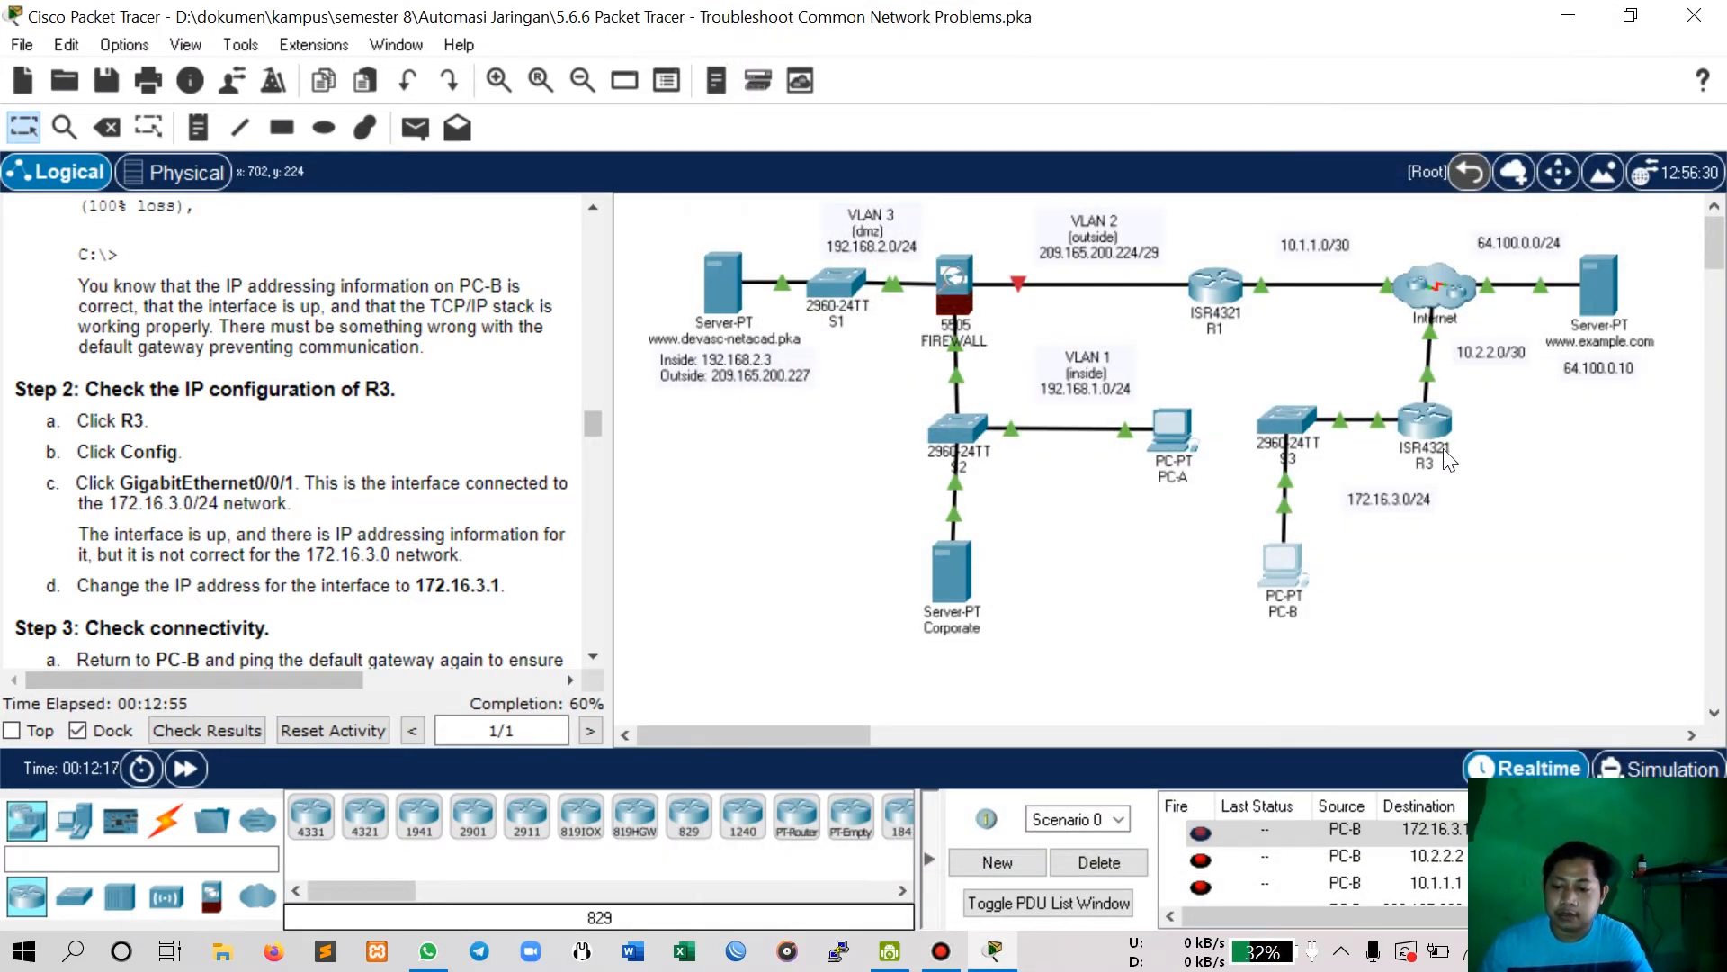
Open router R3's configuration and display the GigabitEthernet0/0/1 interface settings.
click(1429, 428)
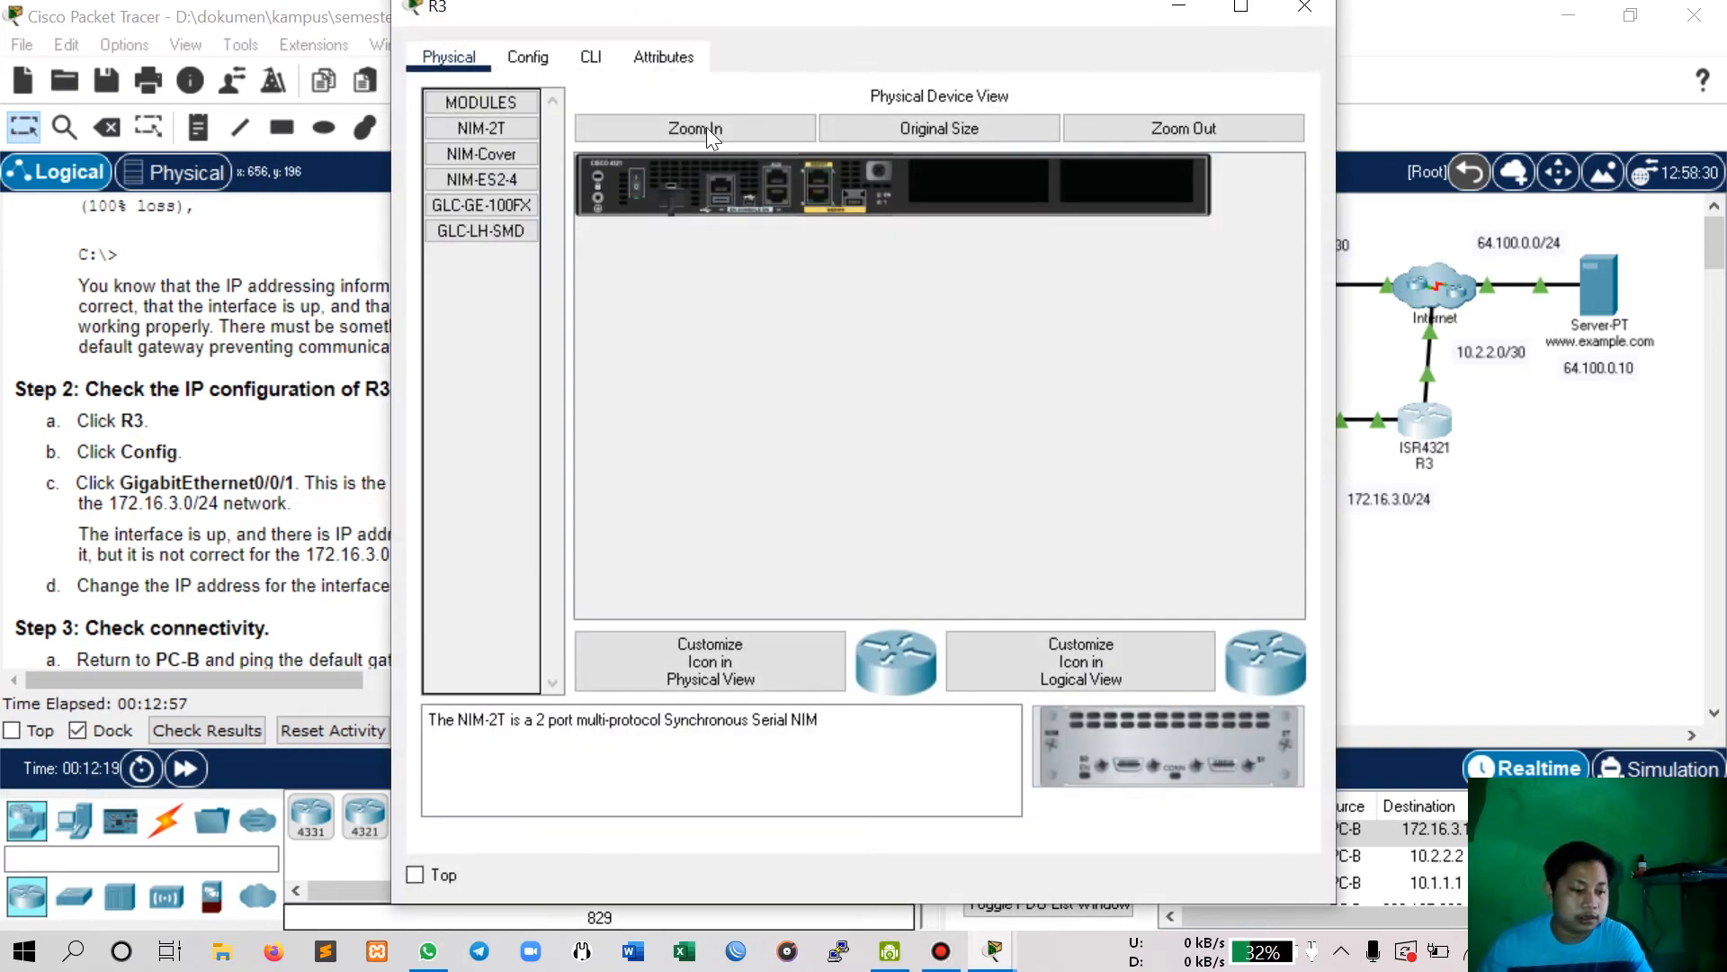
click(526, 60)
drag(592, 9, 883, 26)
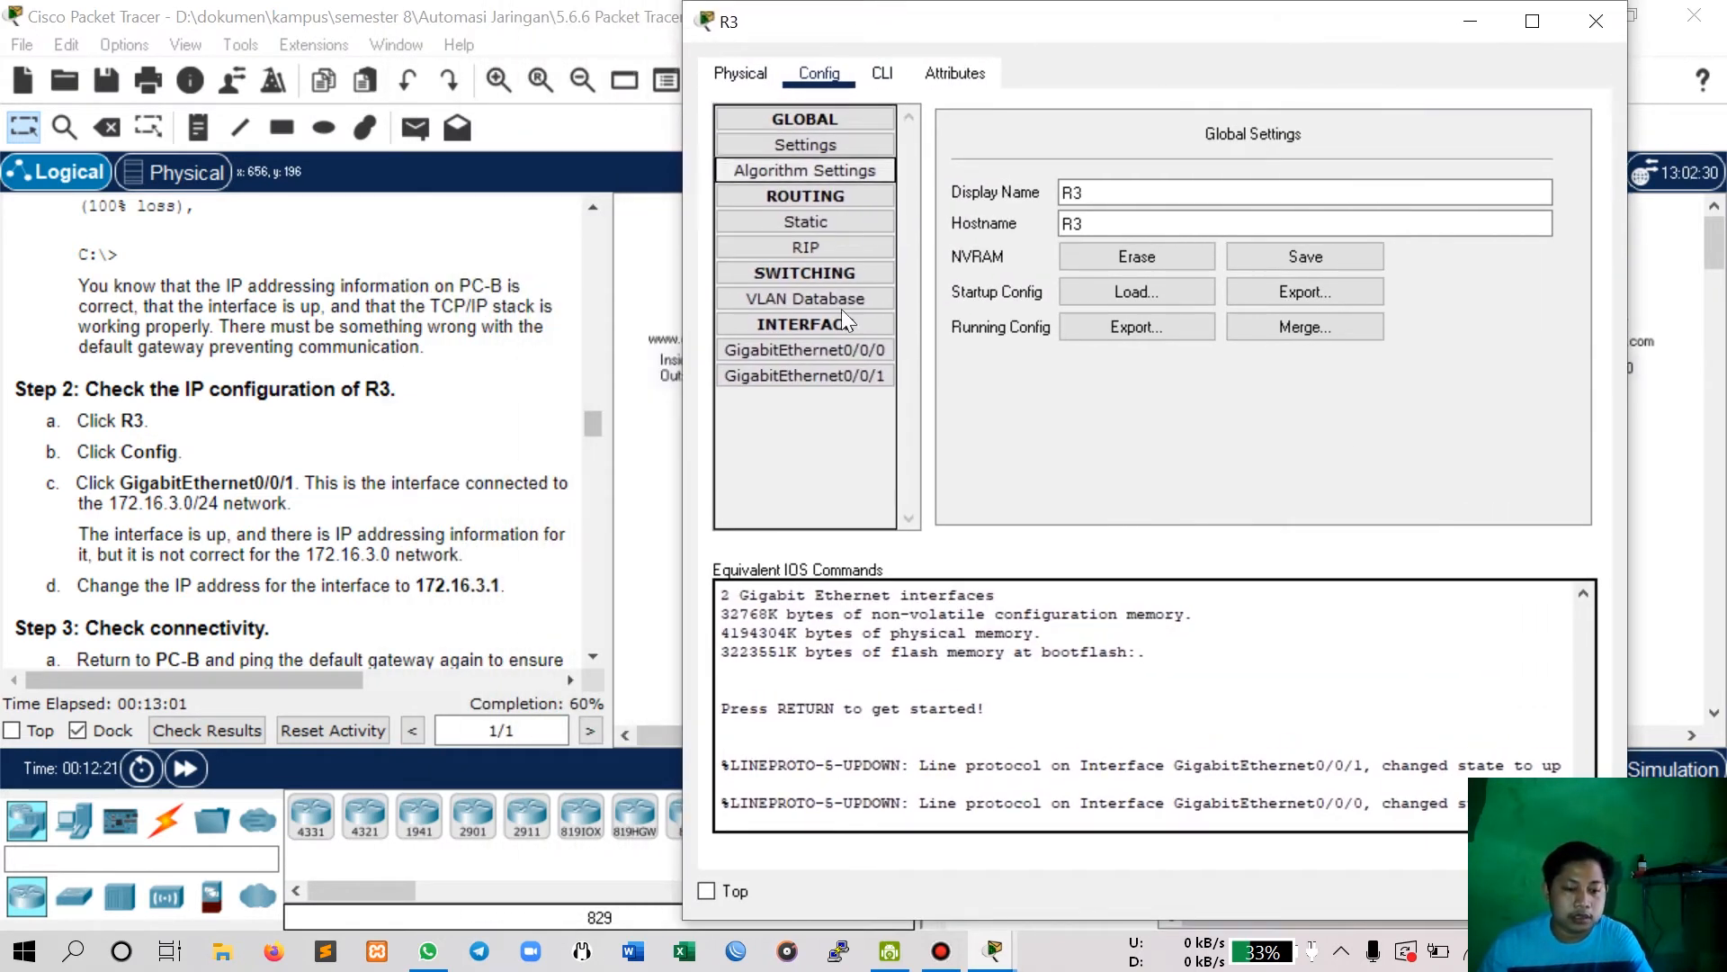
click(835, 372)
click(838, 374)
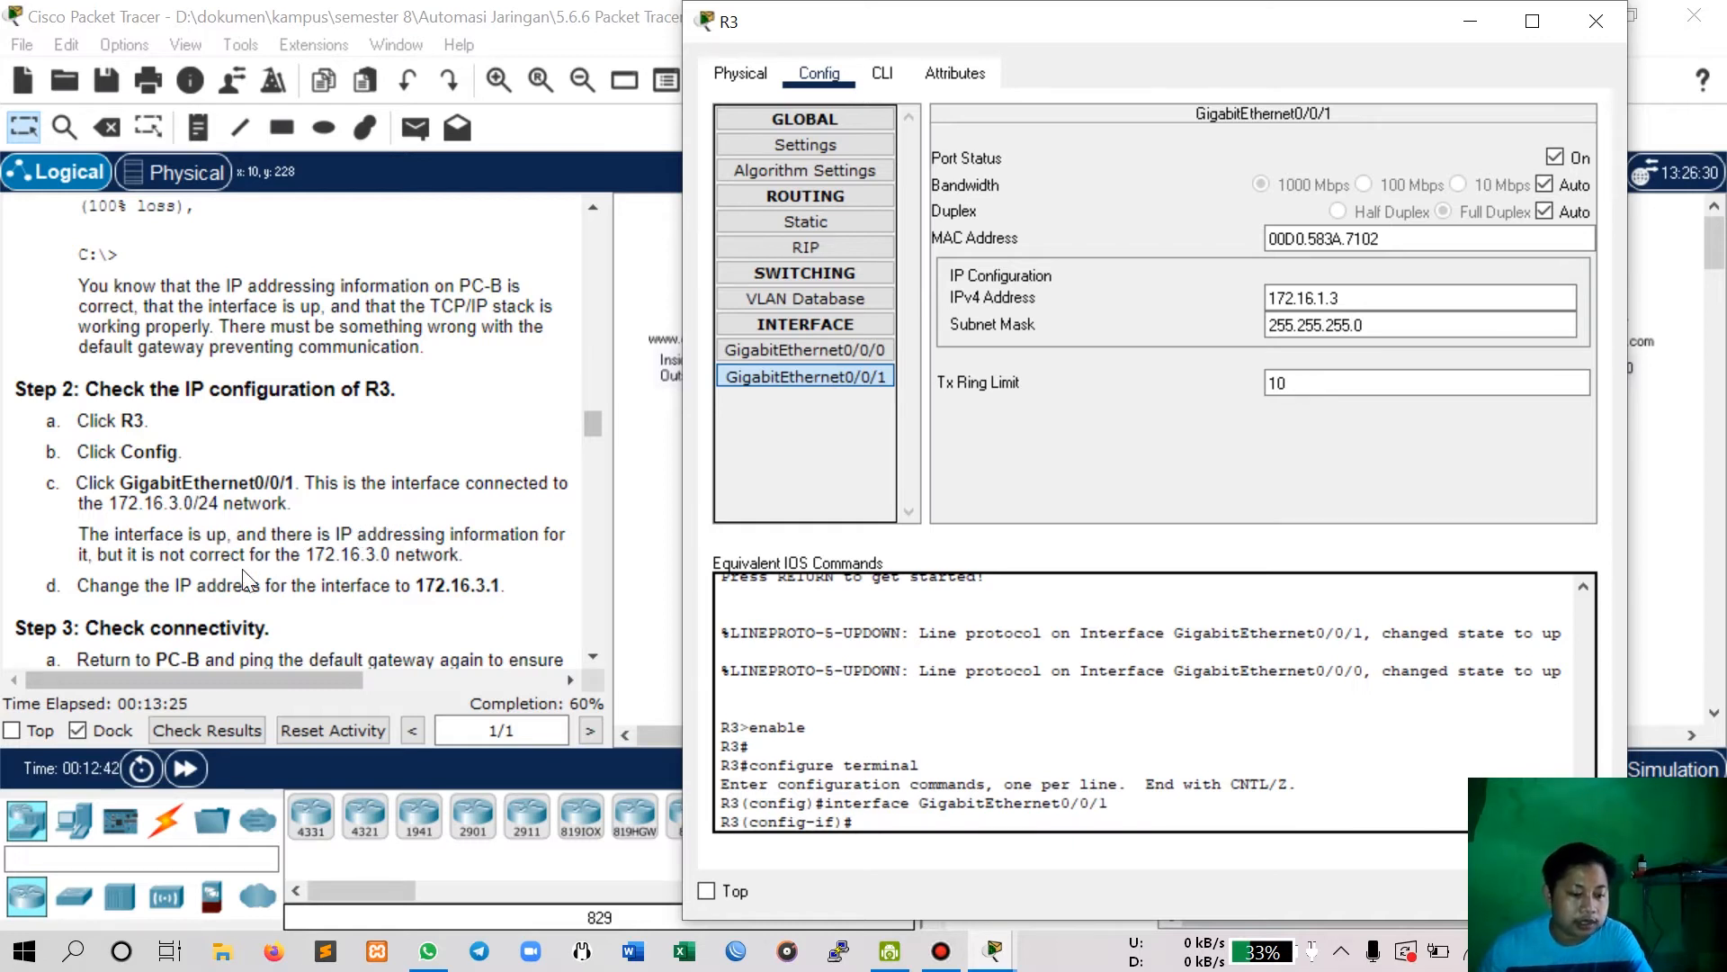
Set the IPv4 address of R3's GigabitEthernet0/0/1 interface to 172.16.3.1, check the following instructions and close R3's window.
click(1365, 299)
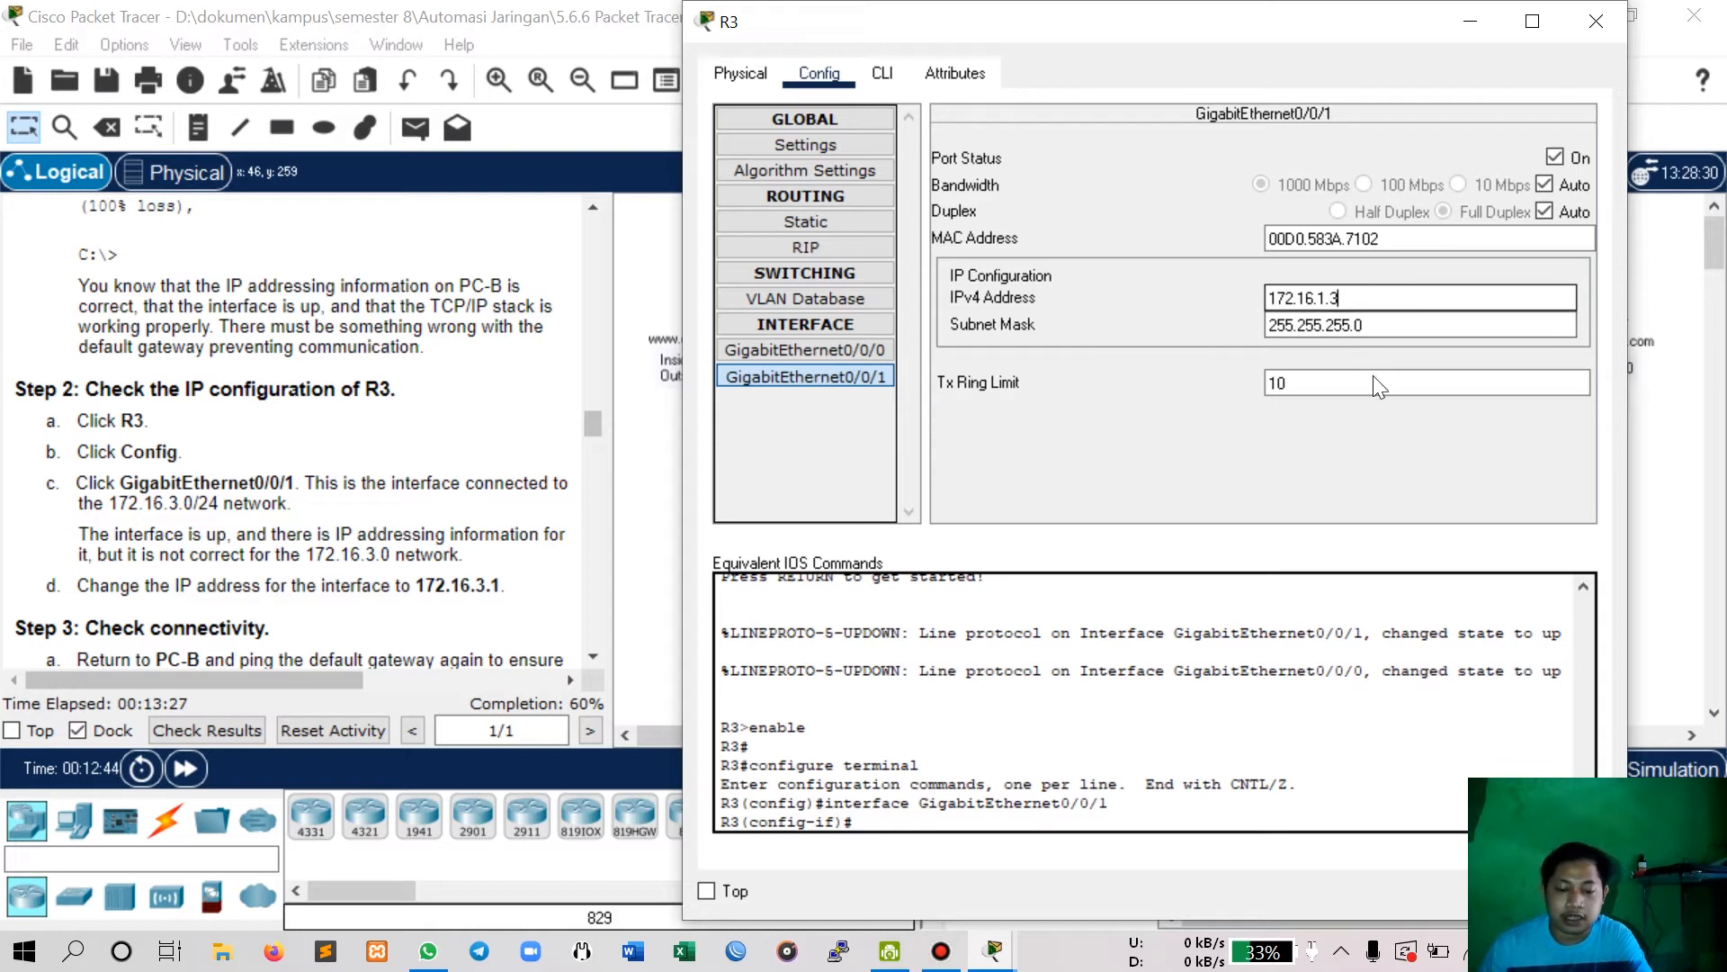
key(BackSpace)
key(BackSpace)
key(BackSpace)
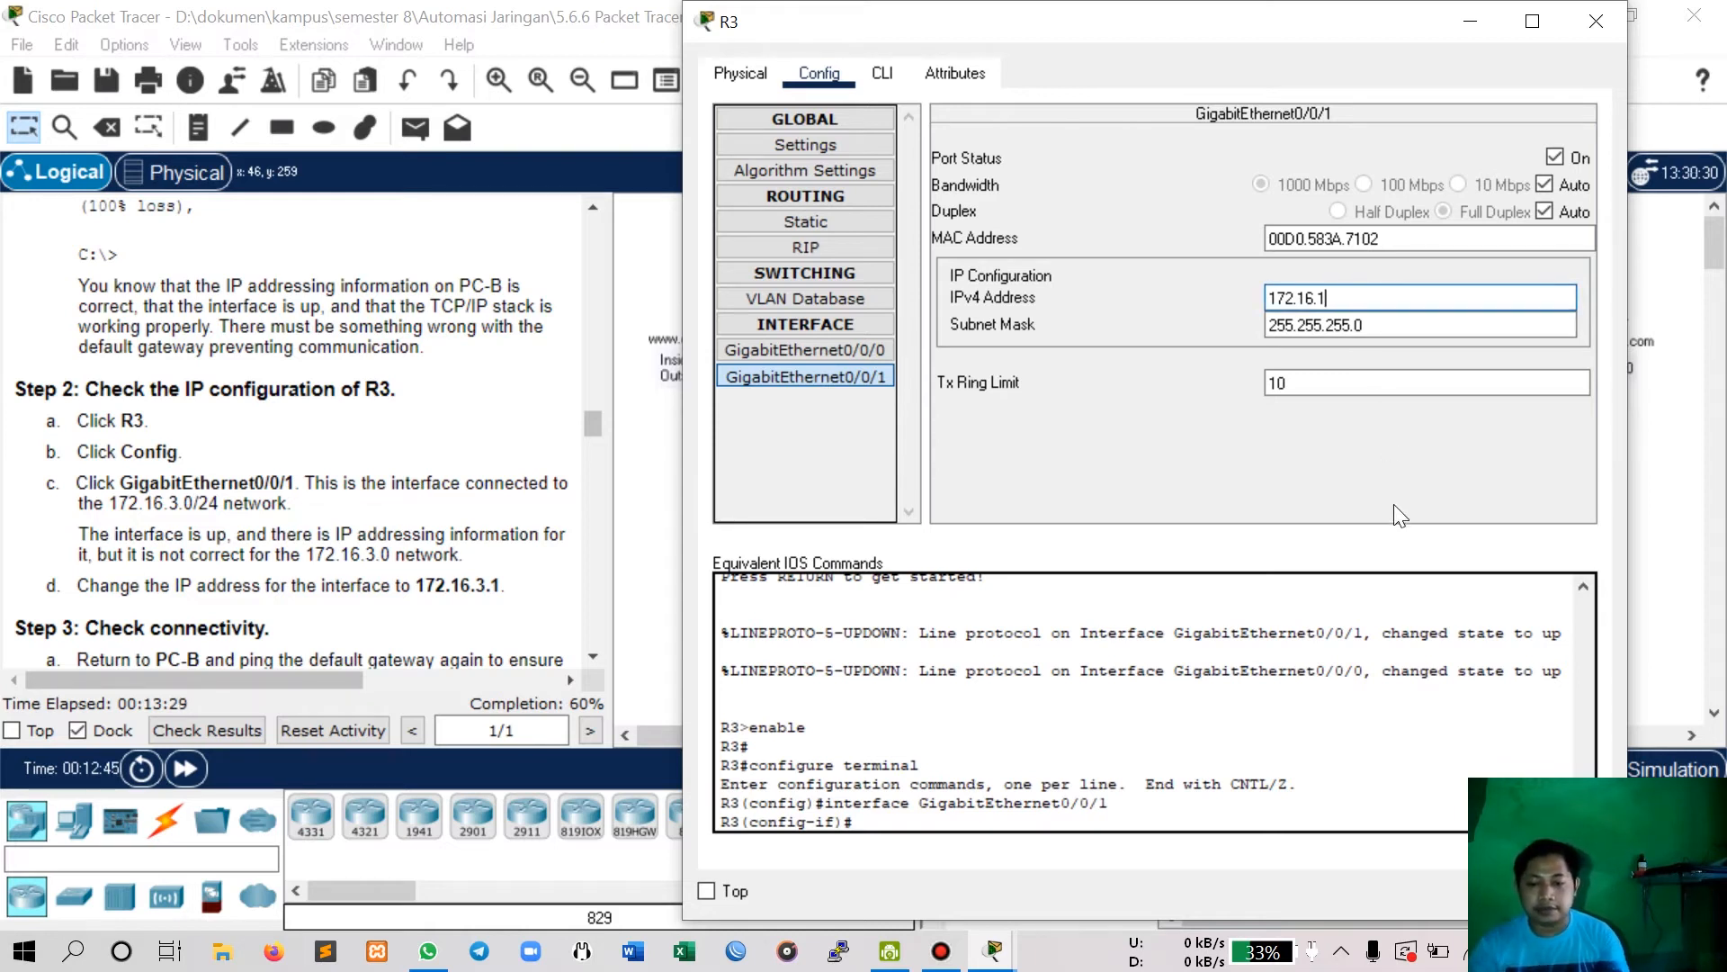
text(3.1)
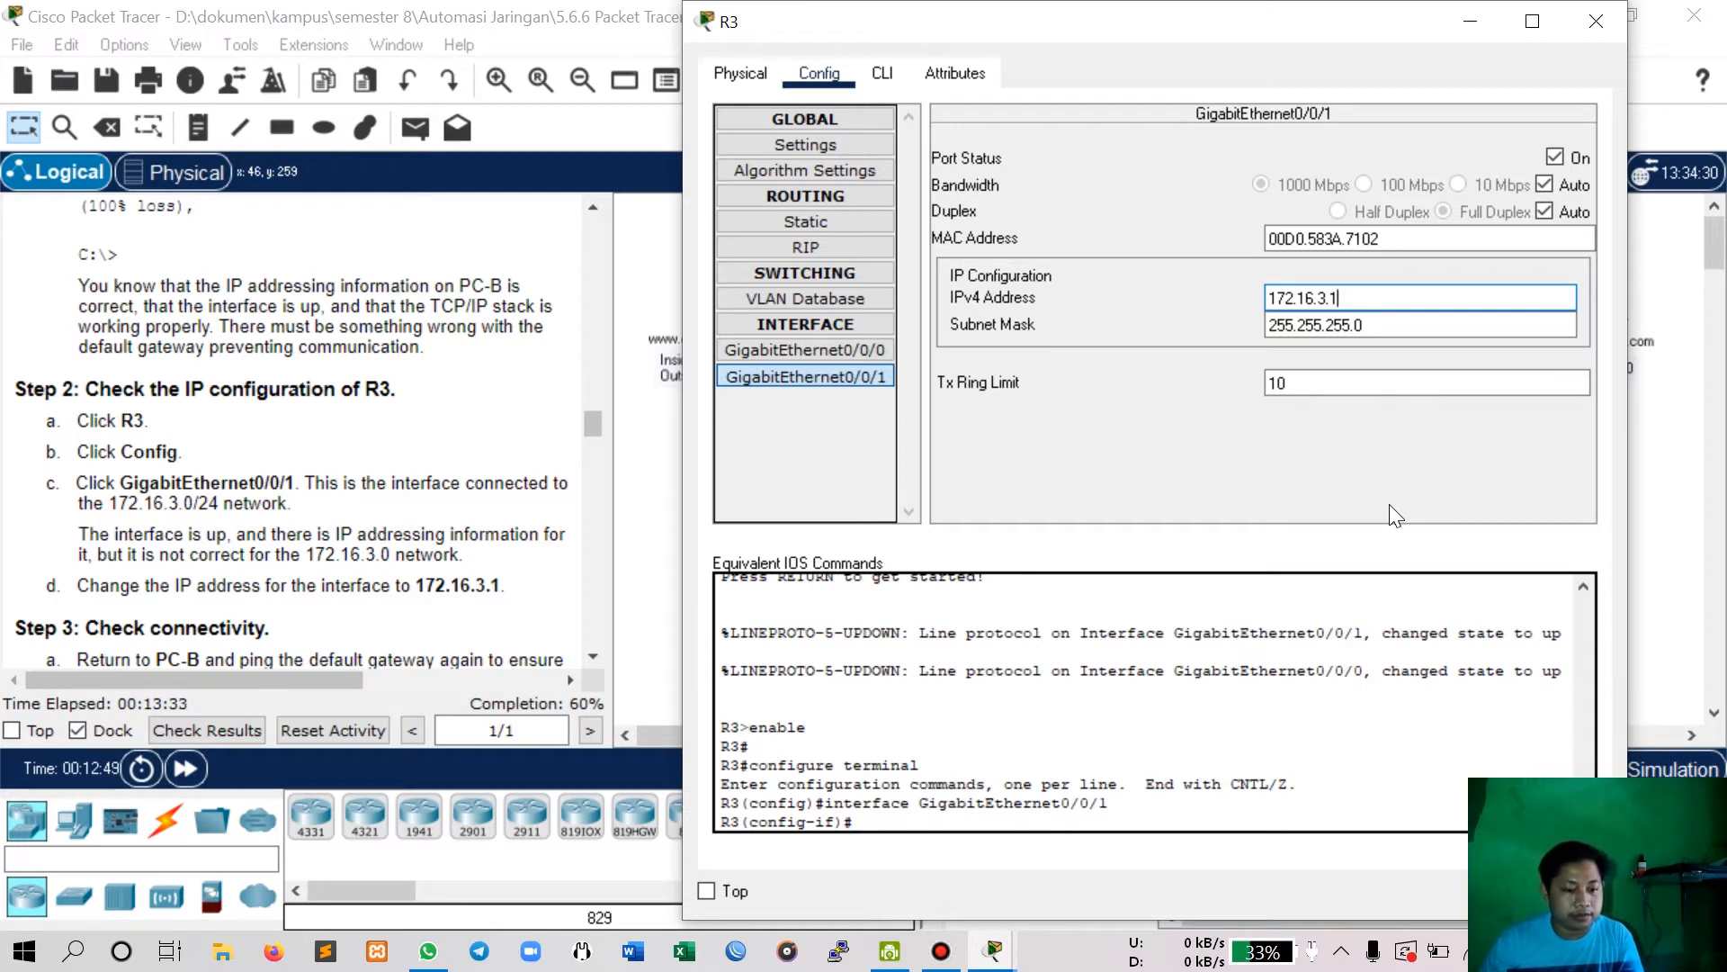
key(Tab)
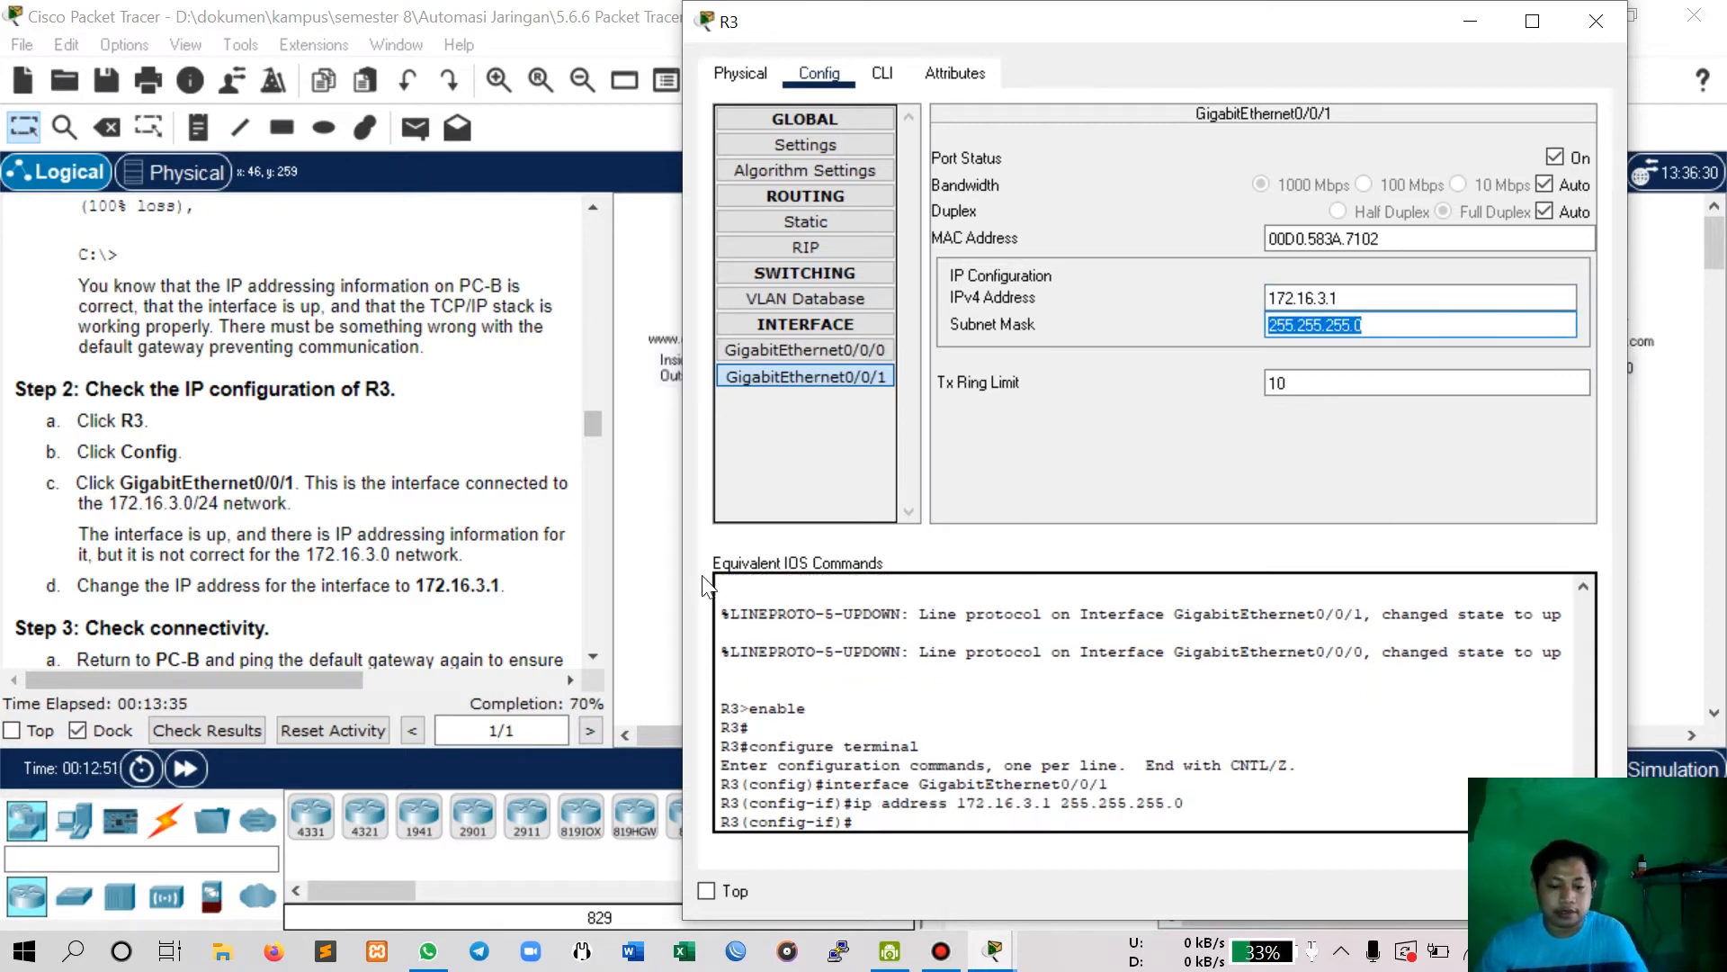
scroll(422, 564, down, 5)
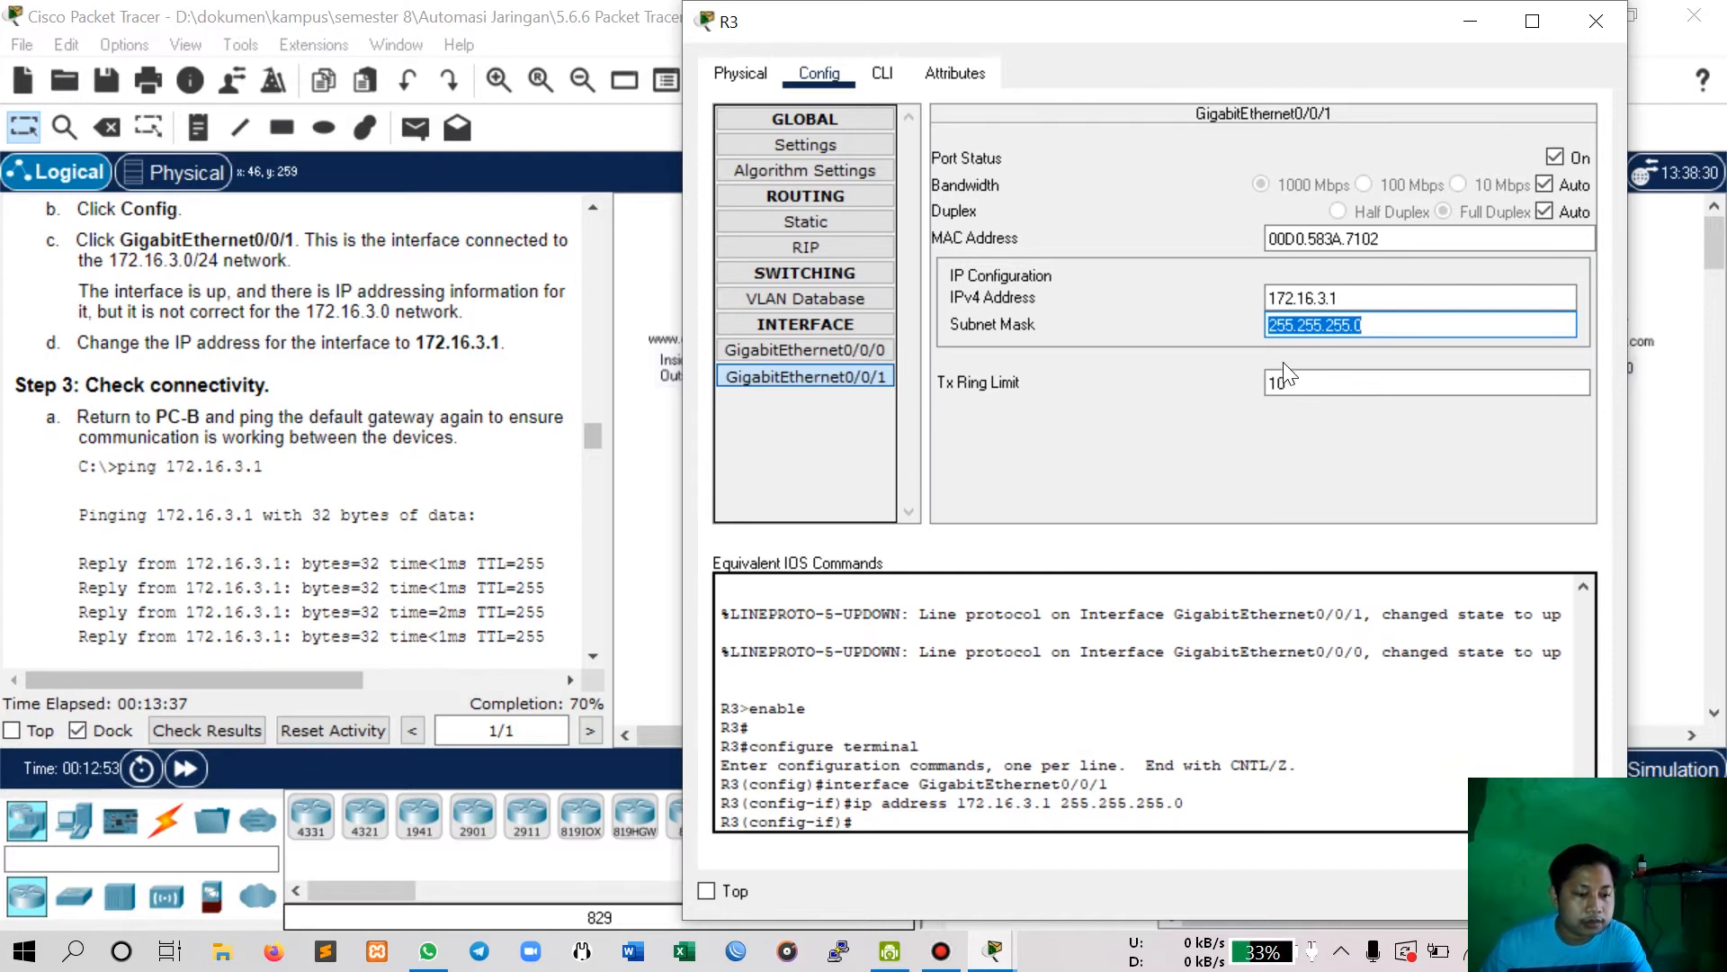
click(1596, 20)
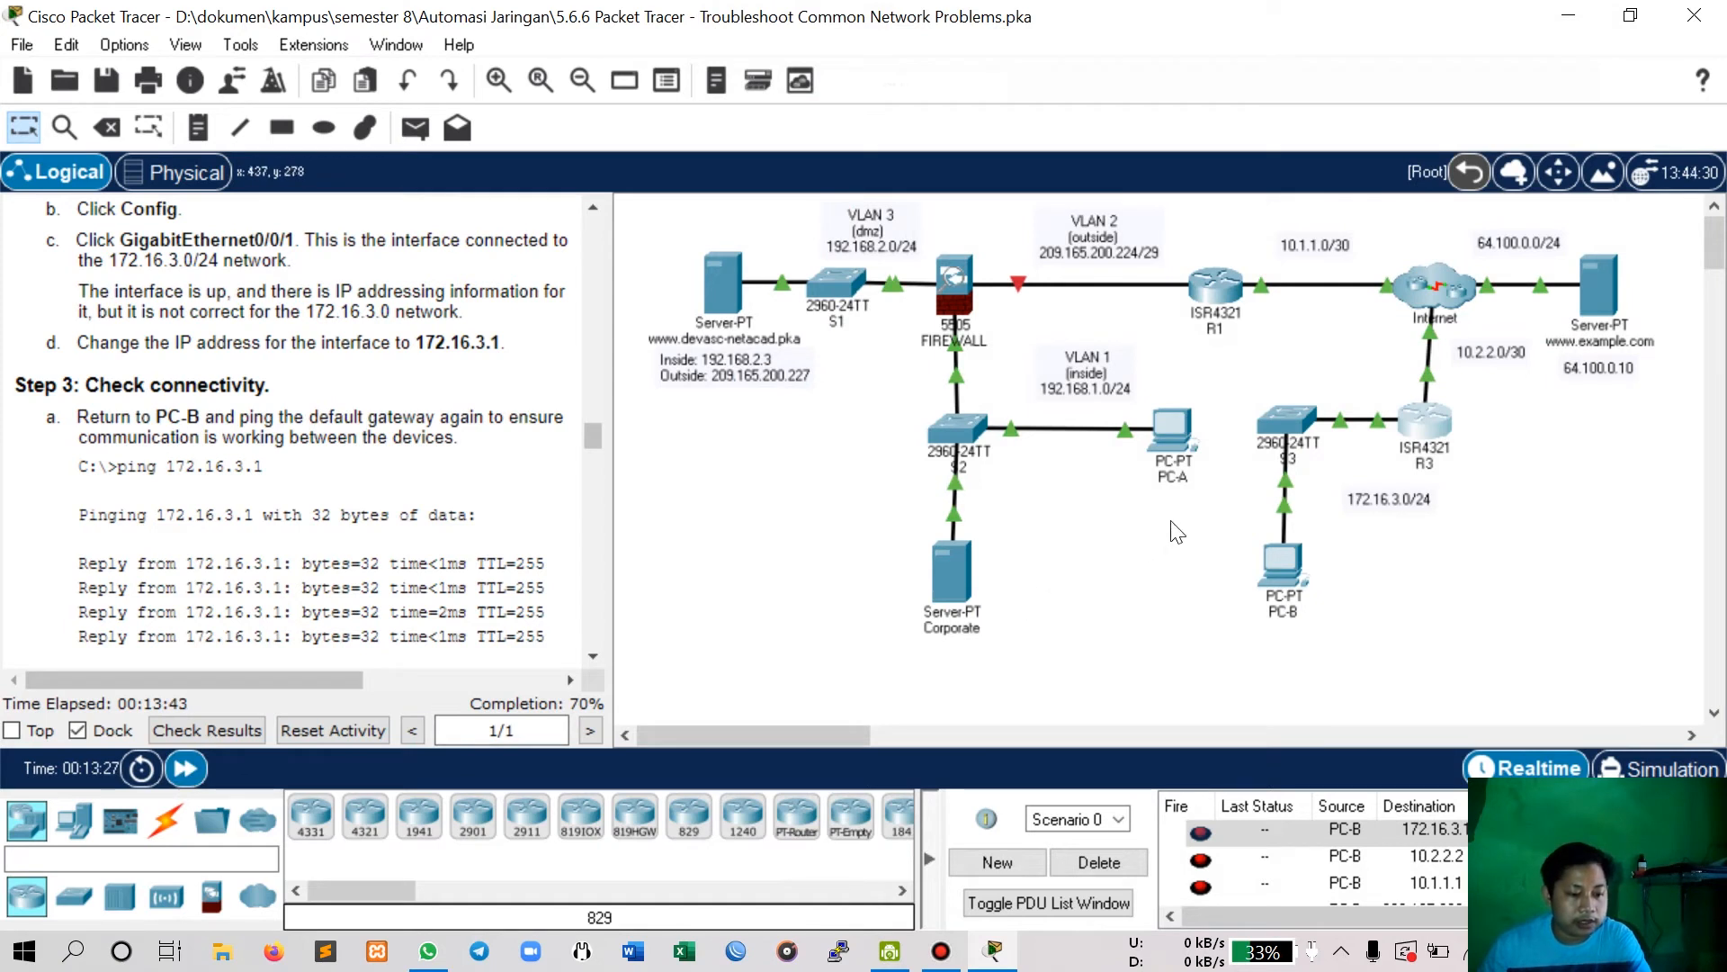
Ping the default gateway 172.16.3.1 again from PC-B's command prompt.
click(1281, 565)
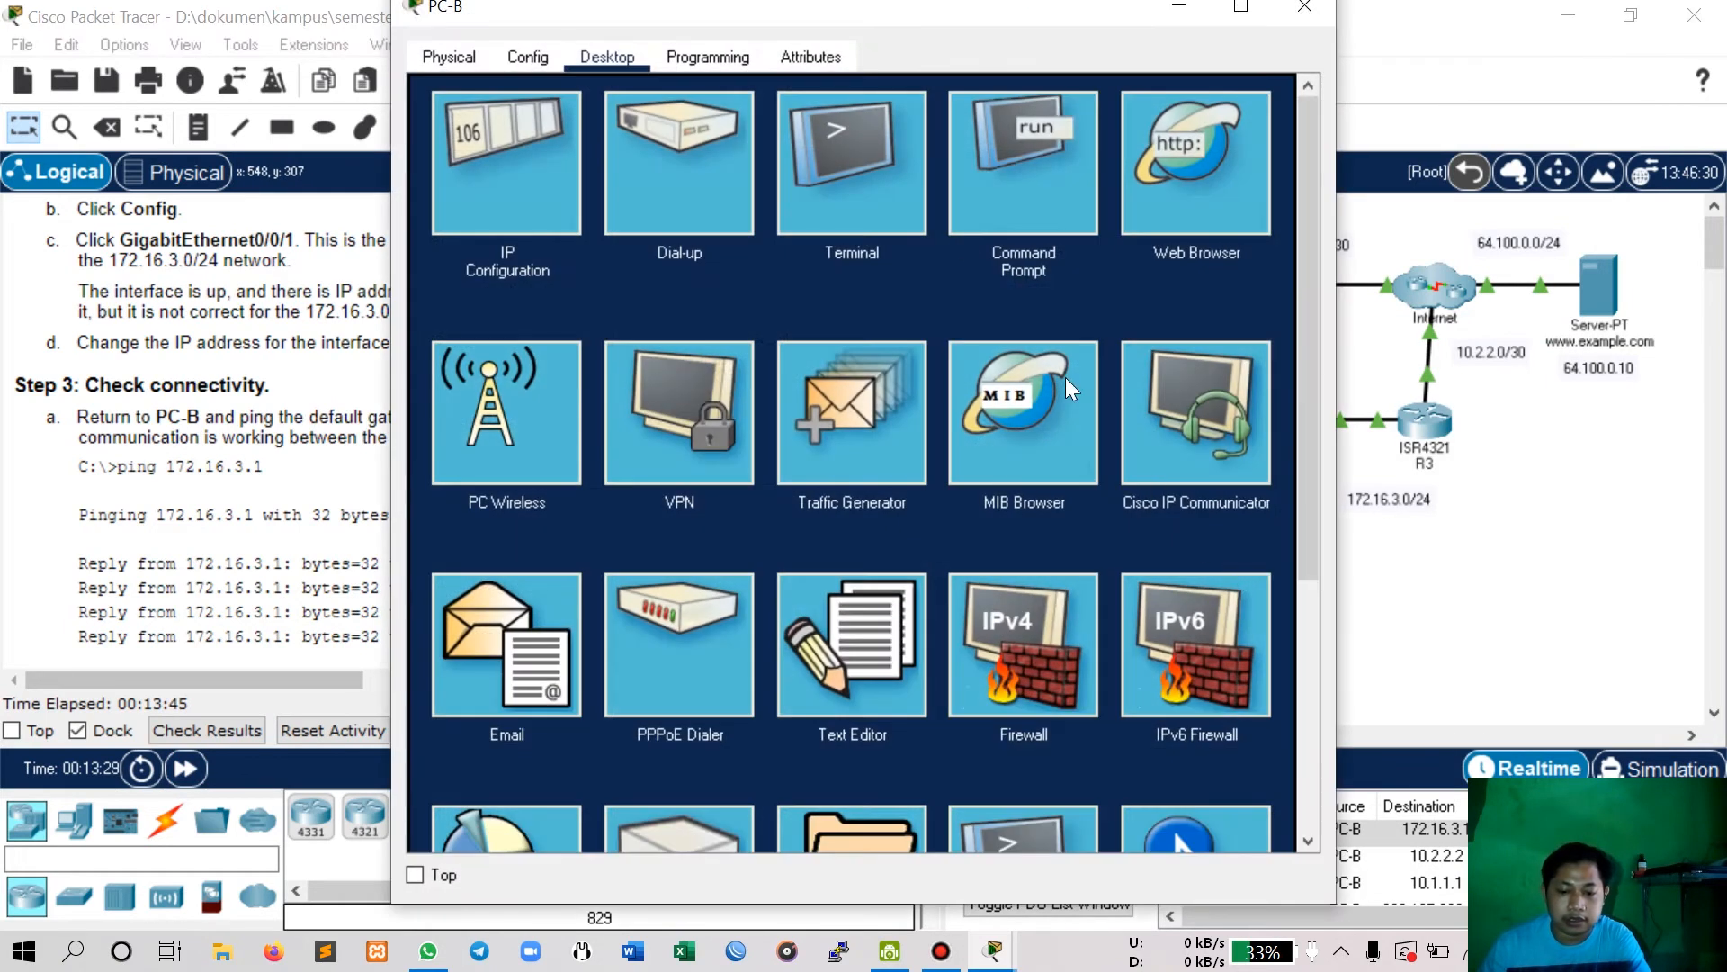
click(1032, 196)
drag(834, 25, 1169, 43)
key(Up)
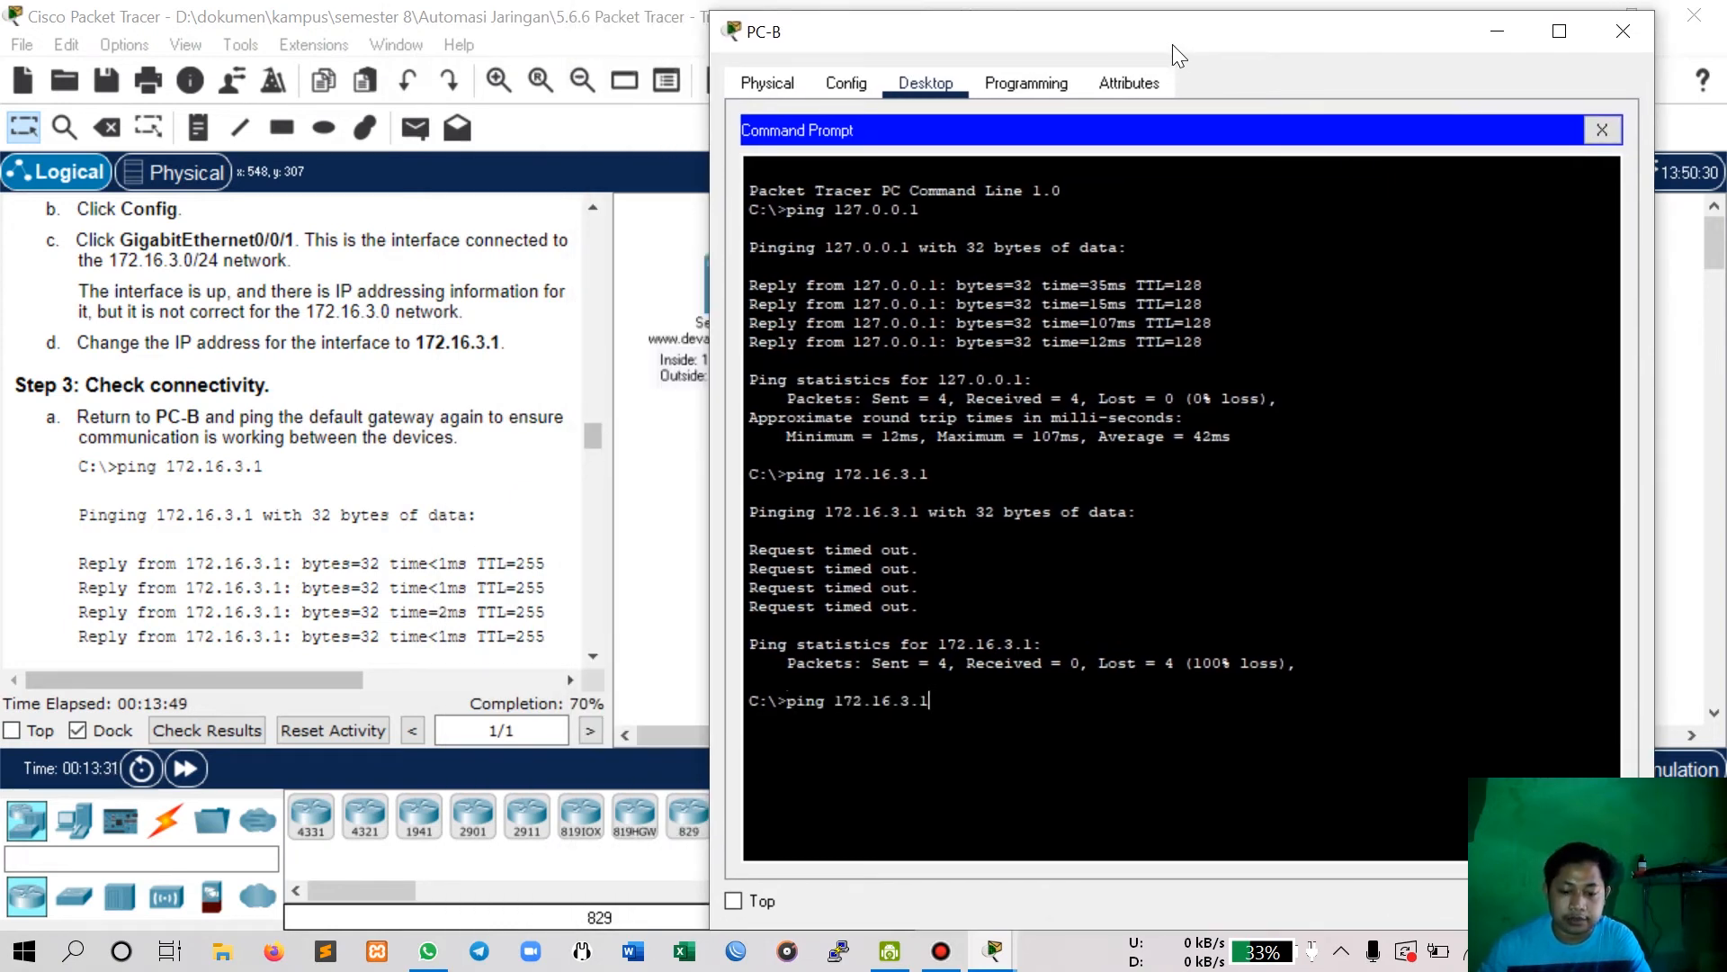
key(Return)
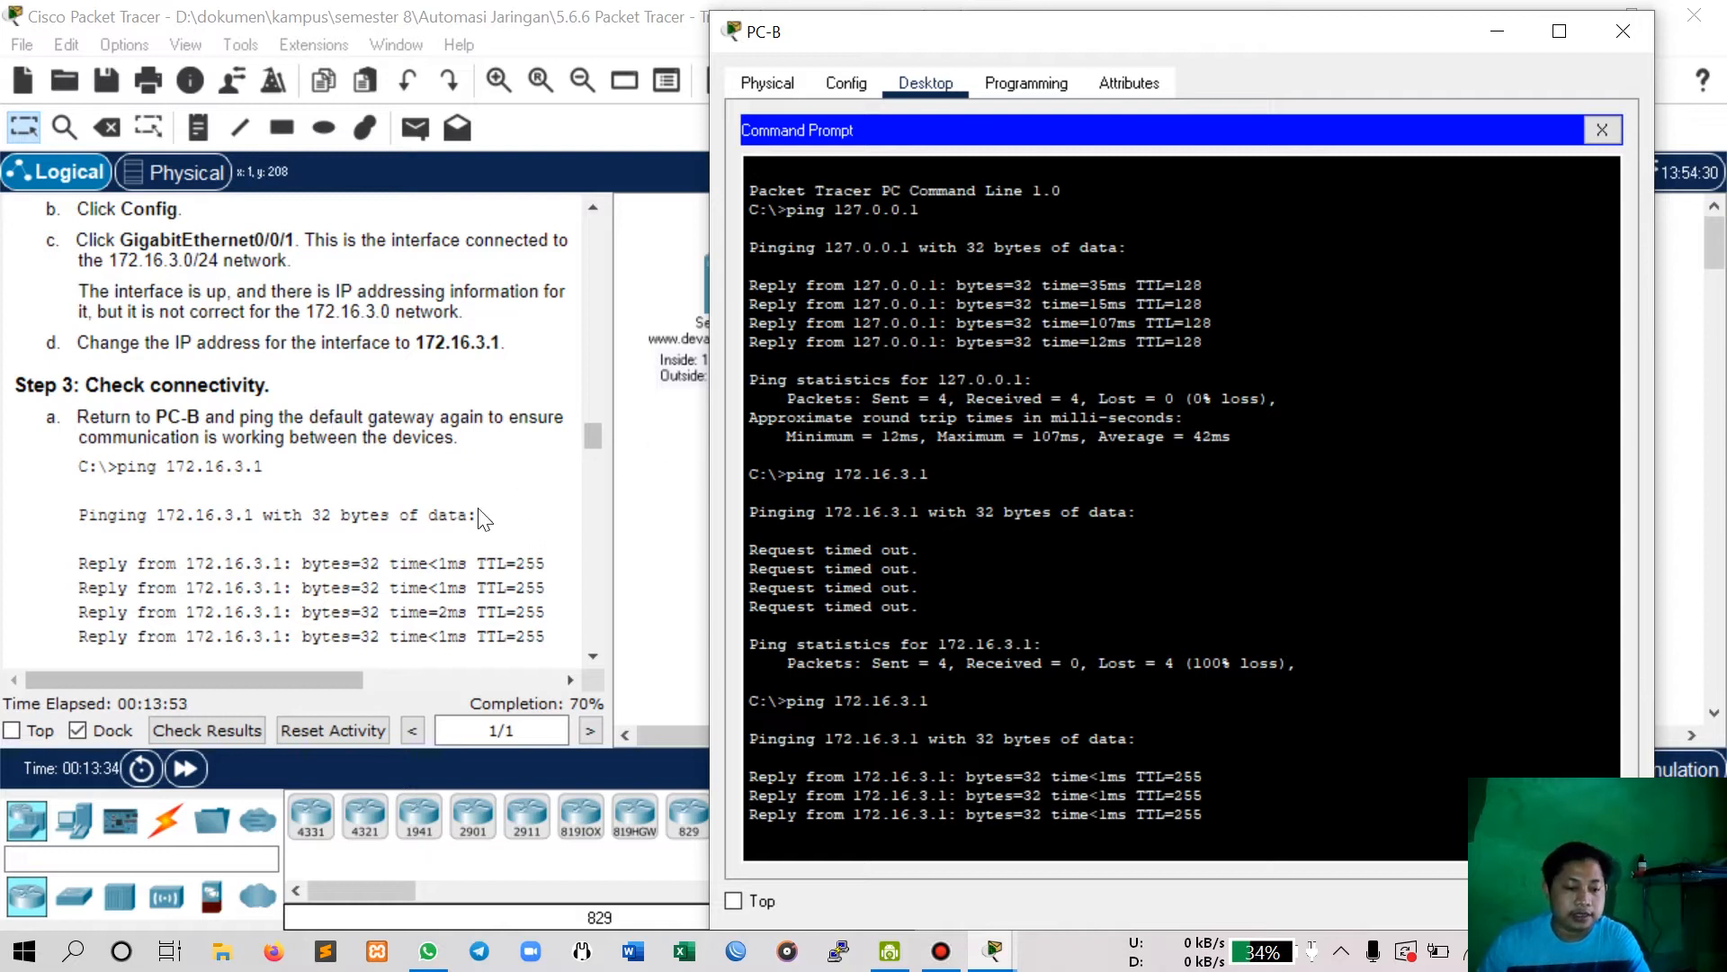
scroll(401, 512, down, 3)
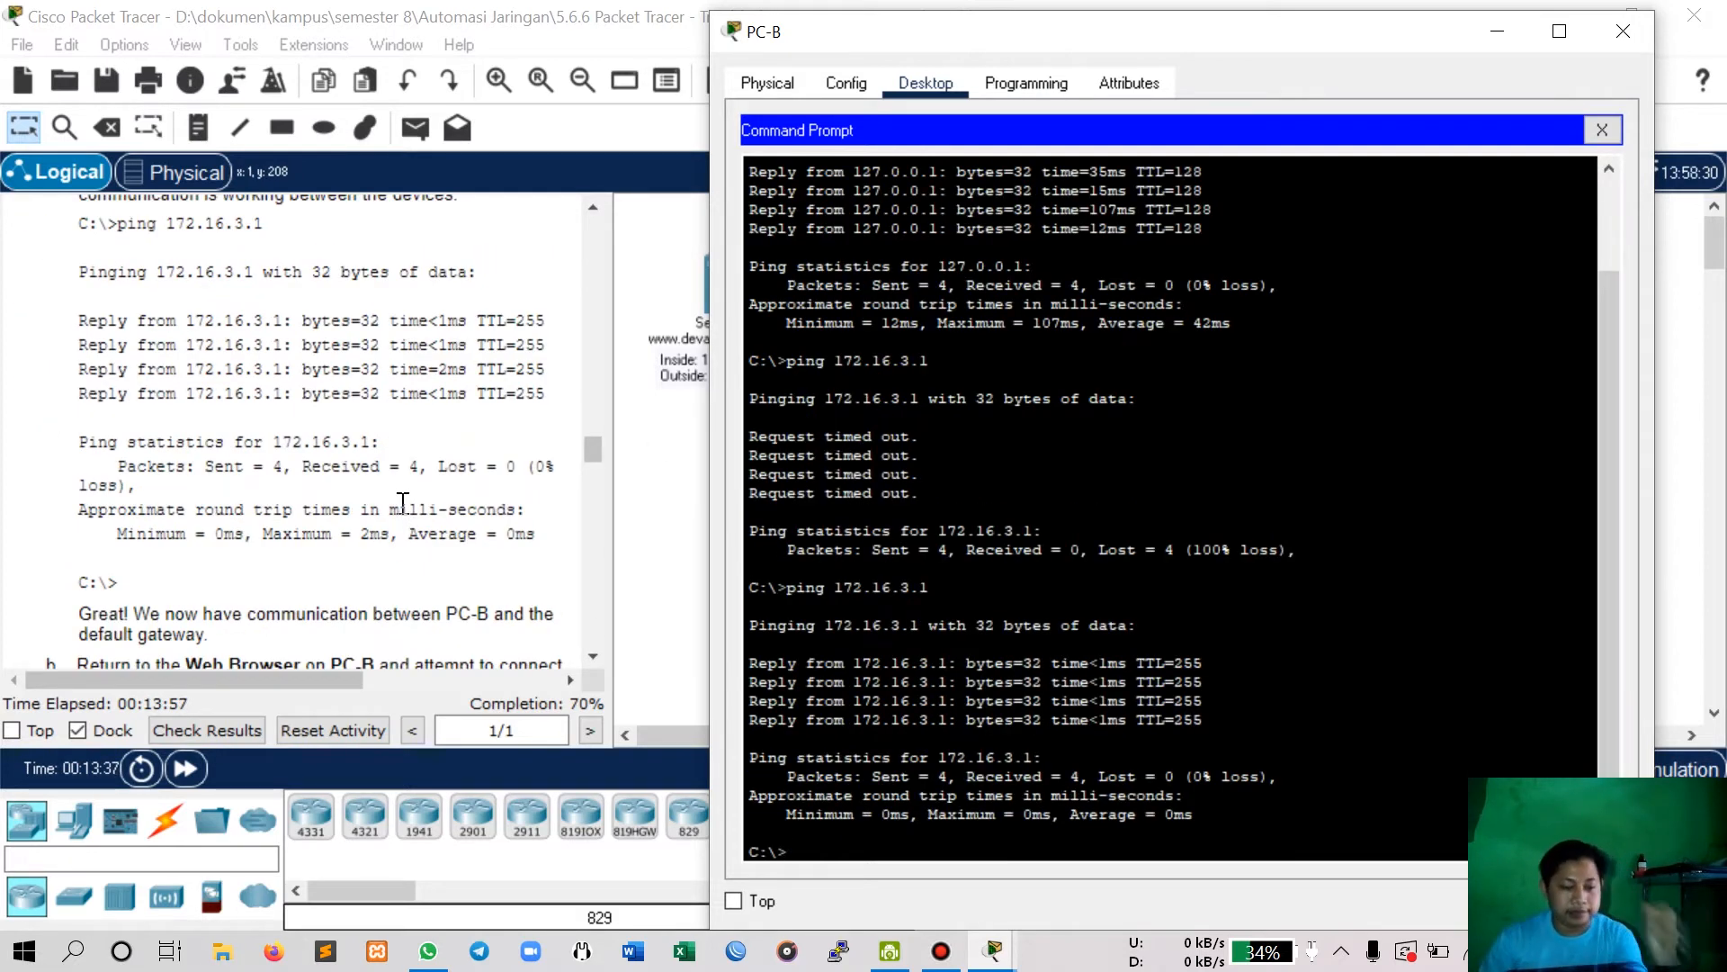
scroll(403, 501, down, 2)
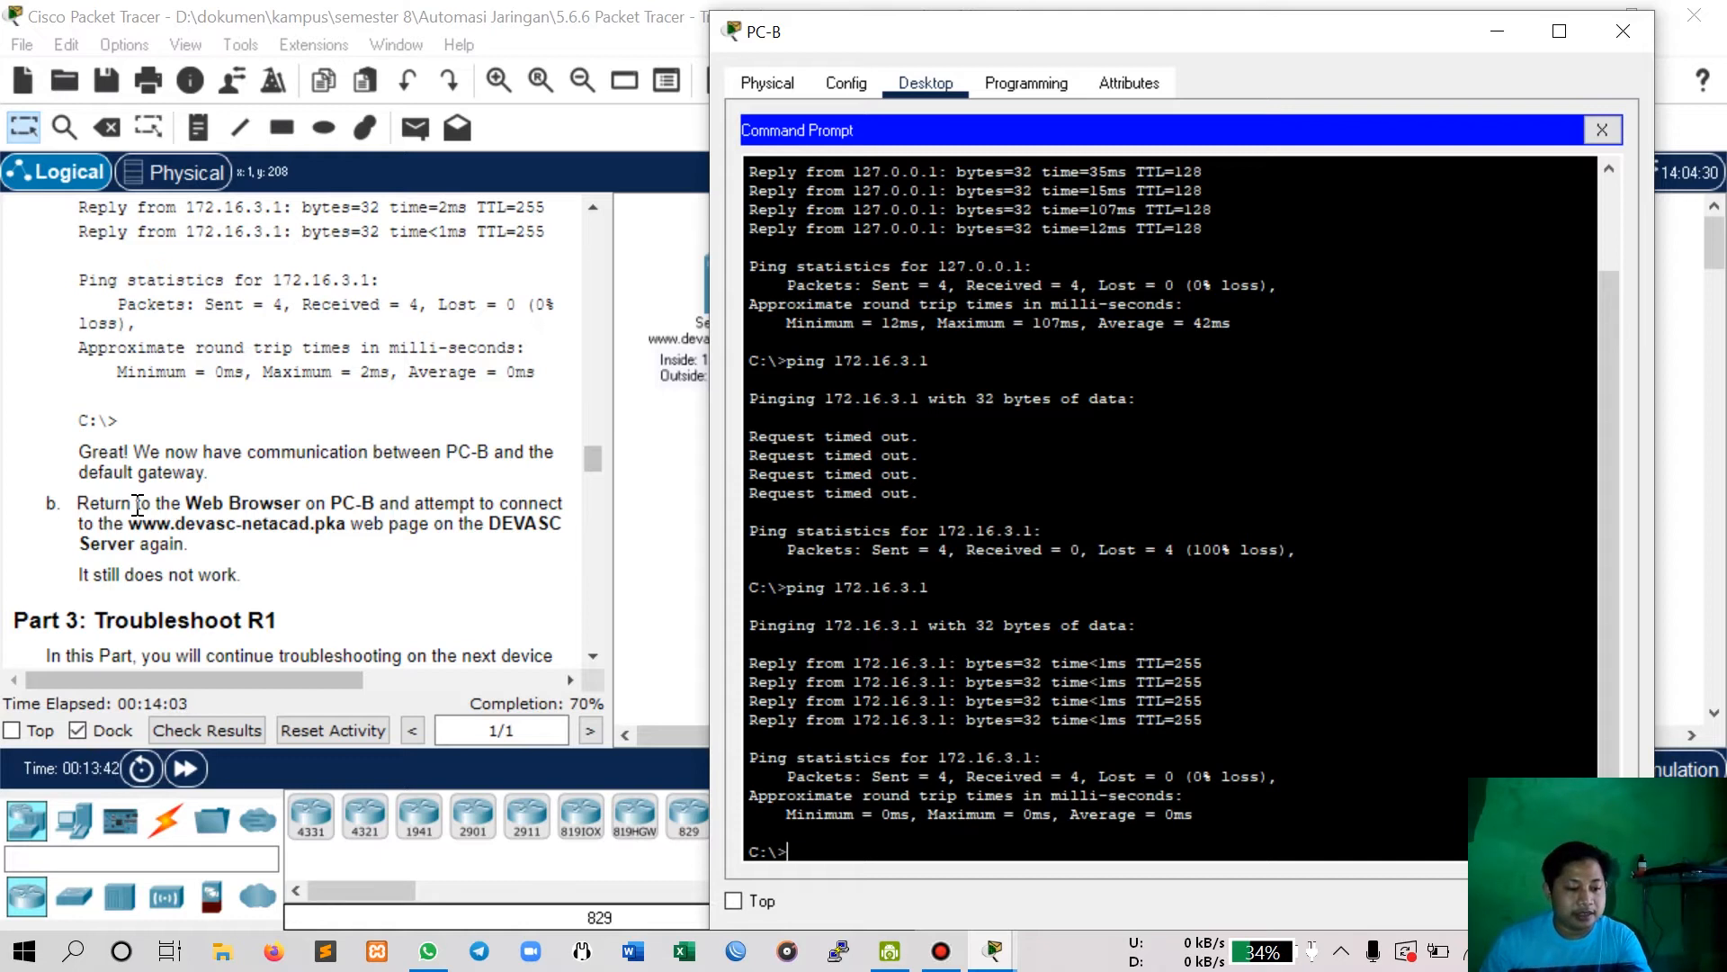
click(1600, 132)
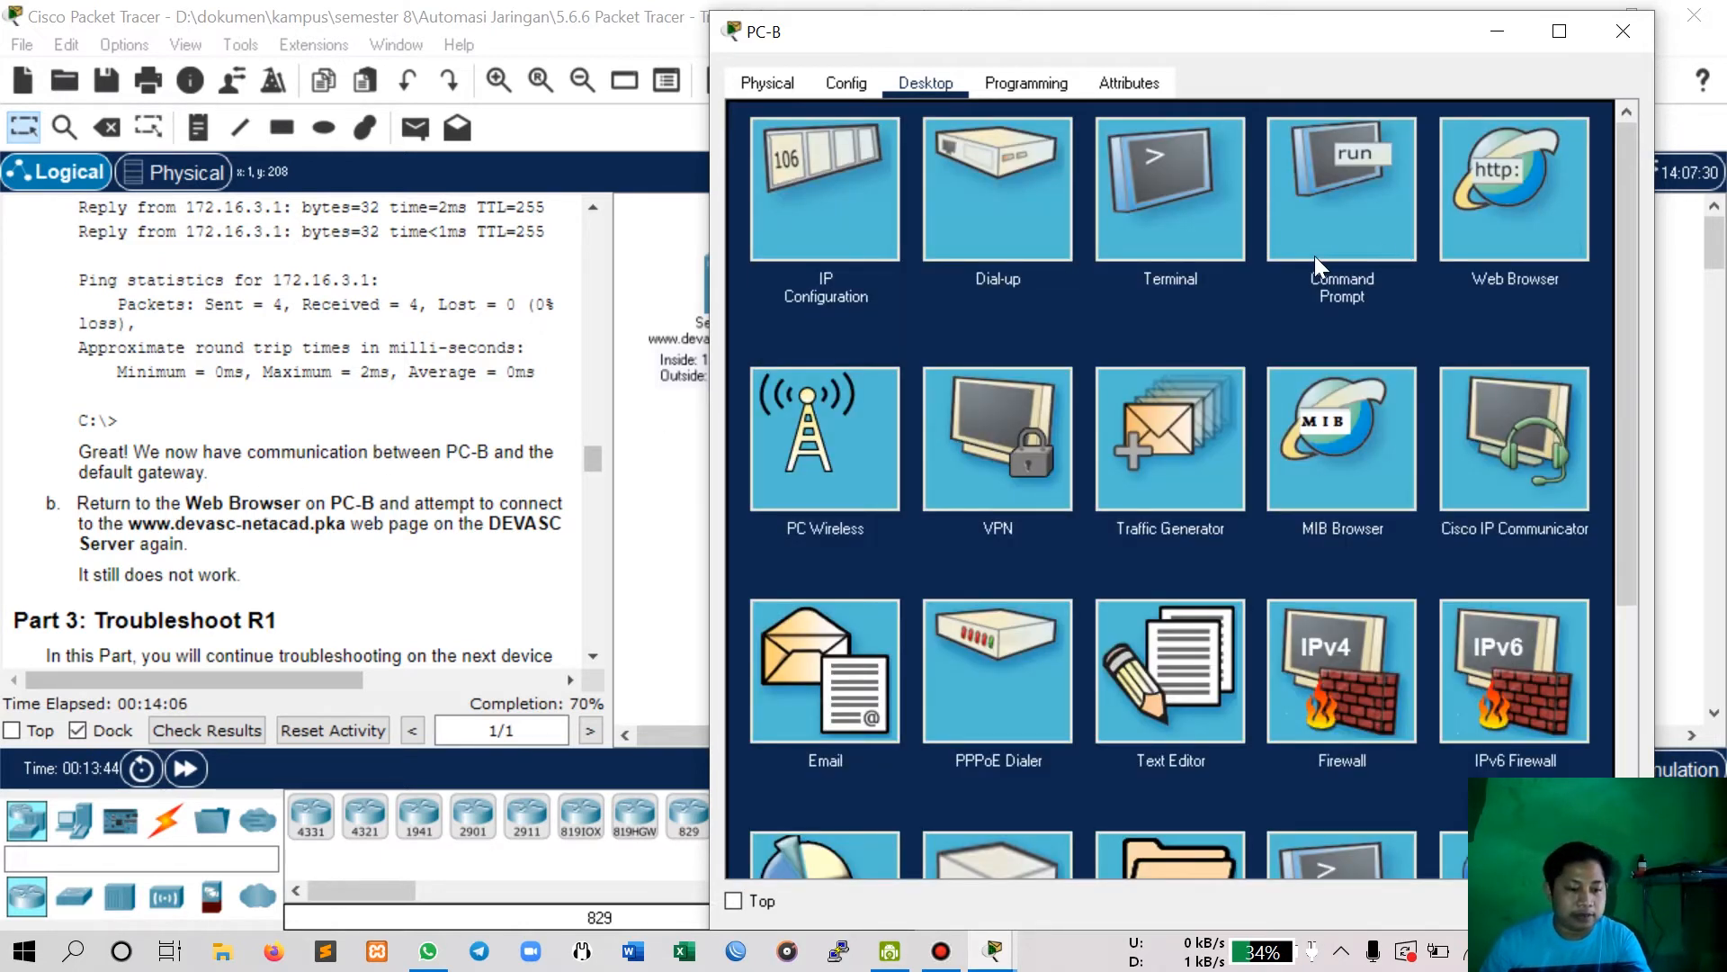
click(1495, 208)
click(1092, 159)
text(www.de)
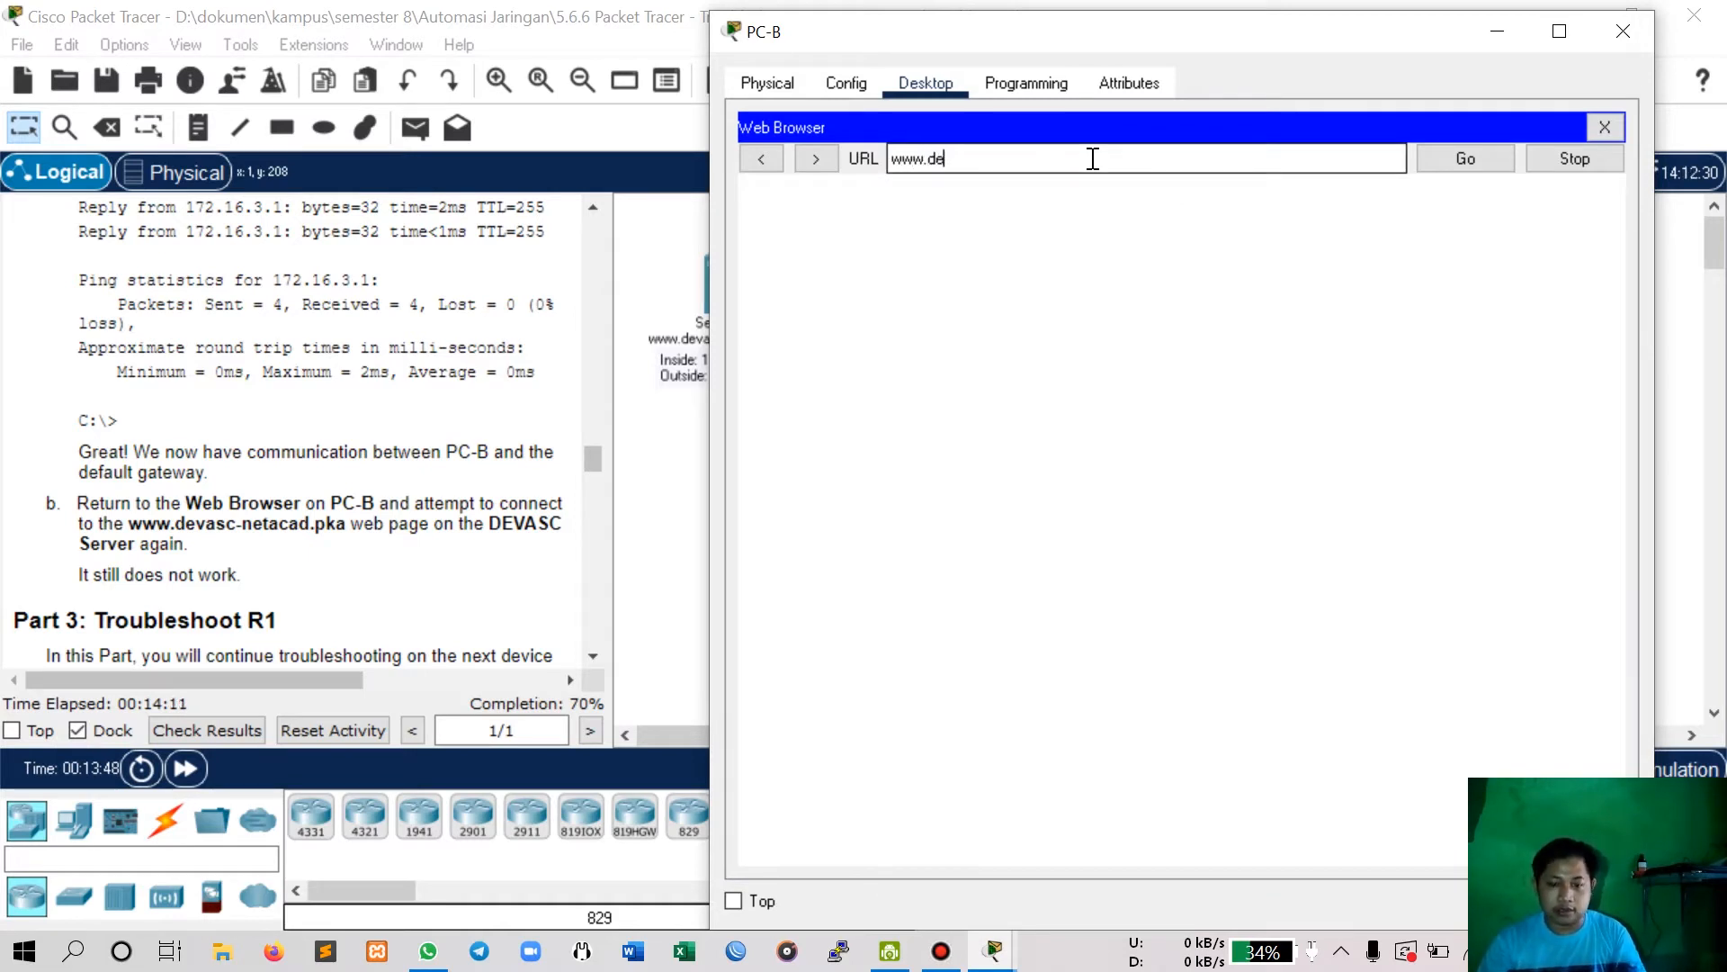
text(vasc-netacad.pka)
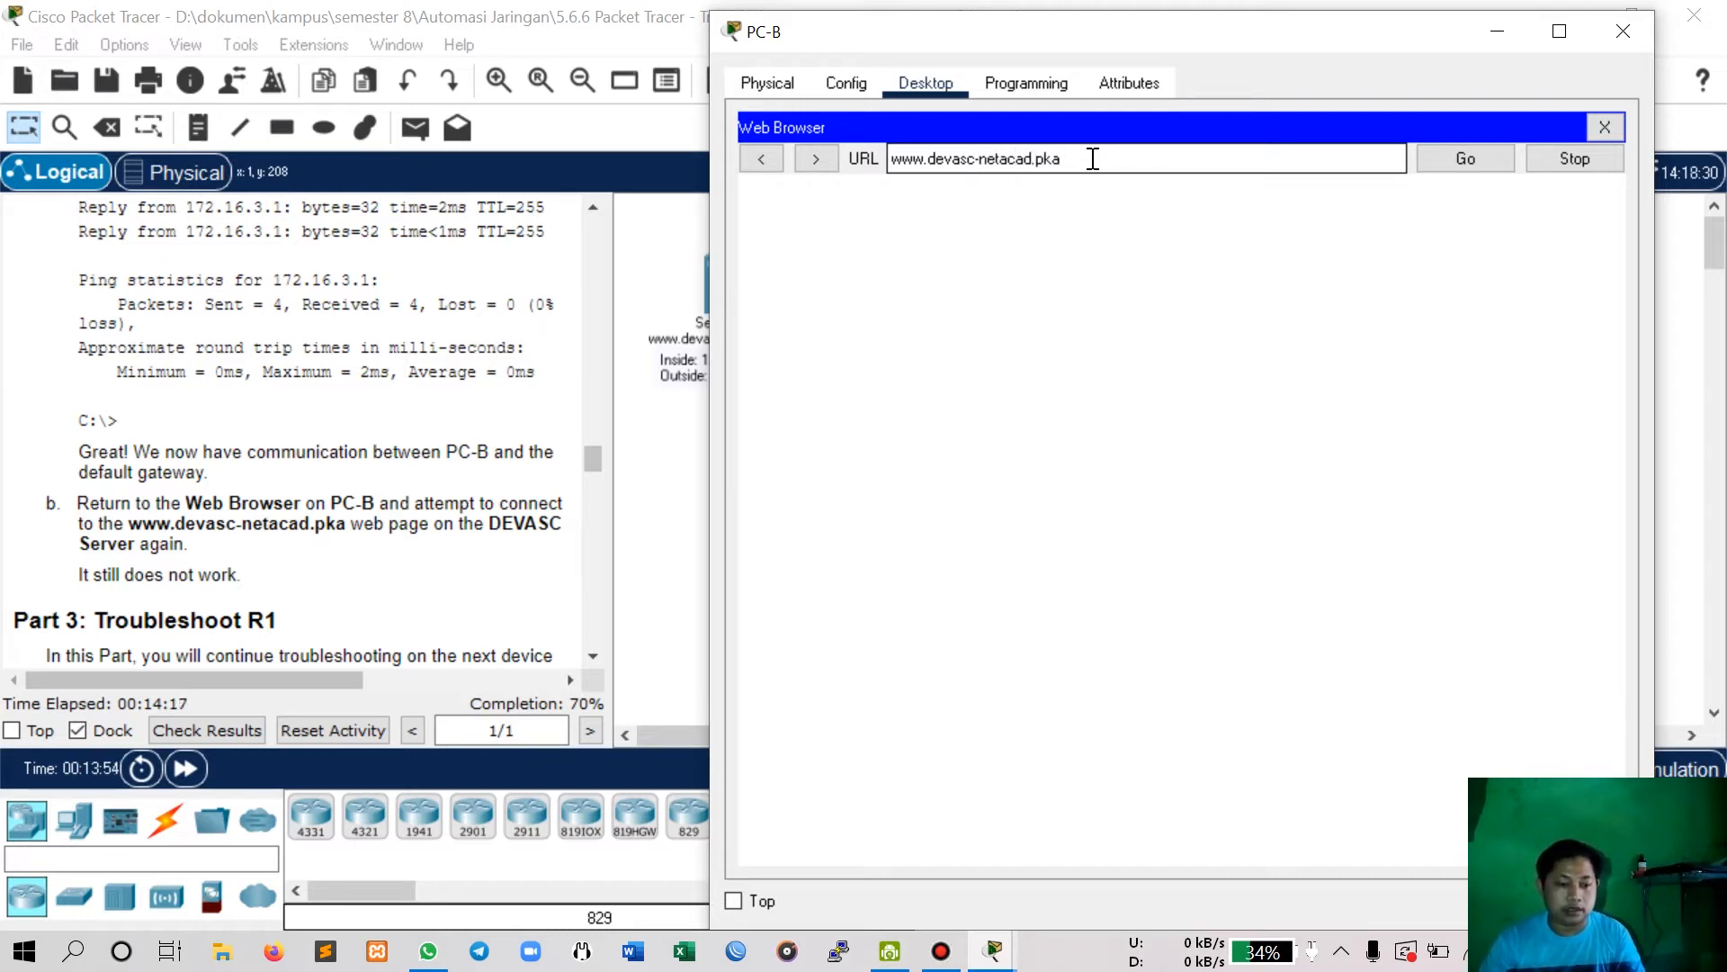
key(Return)
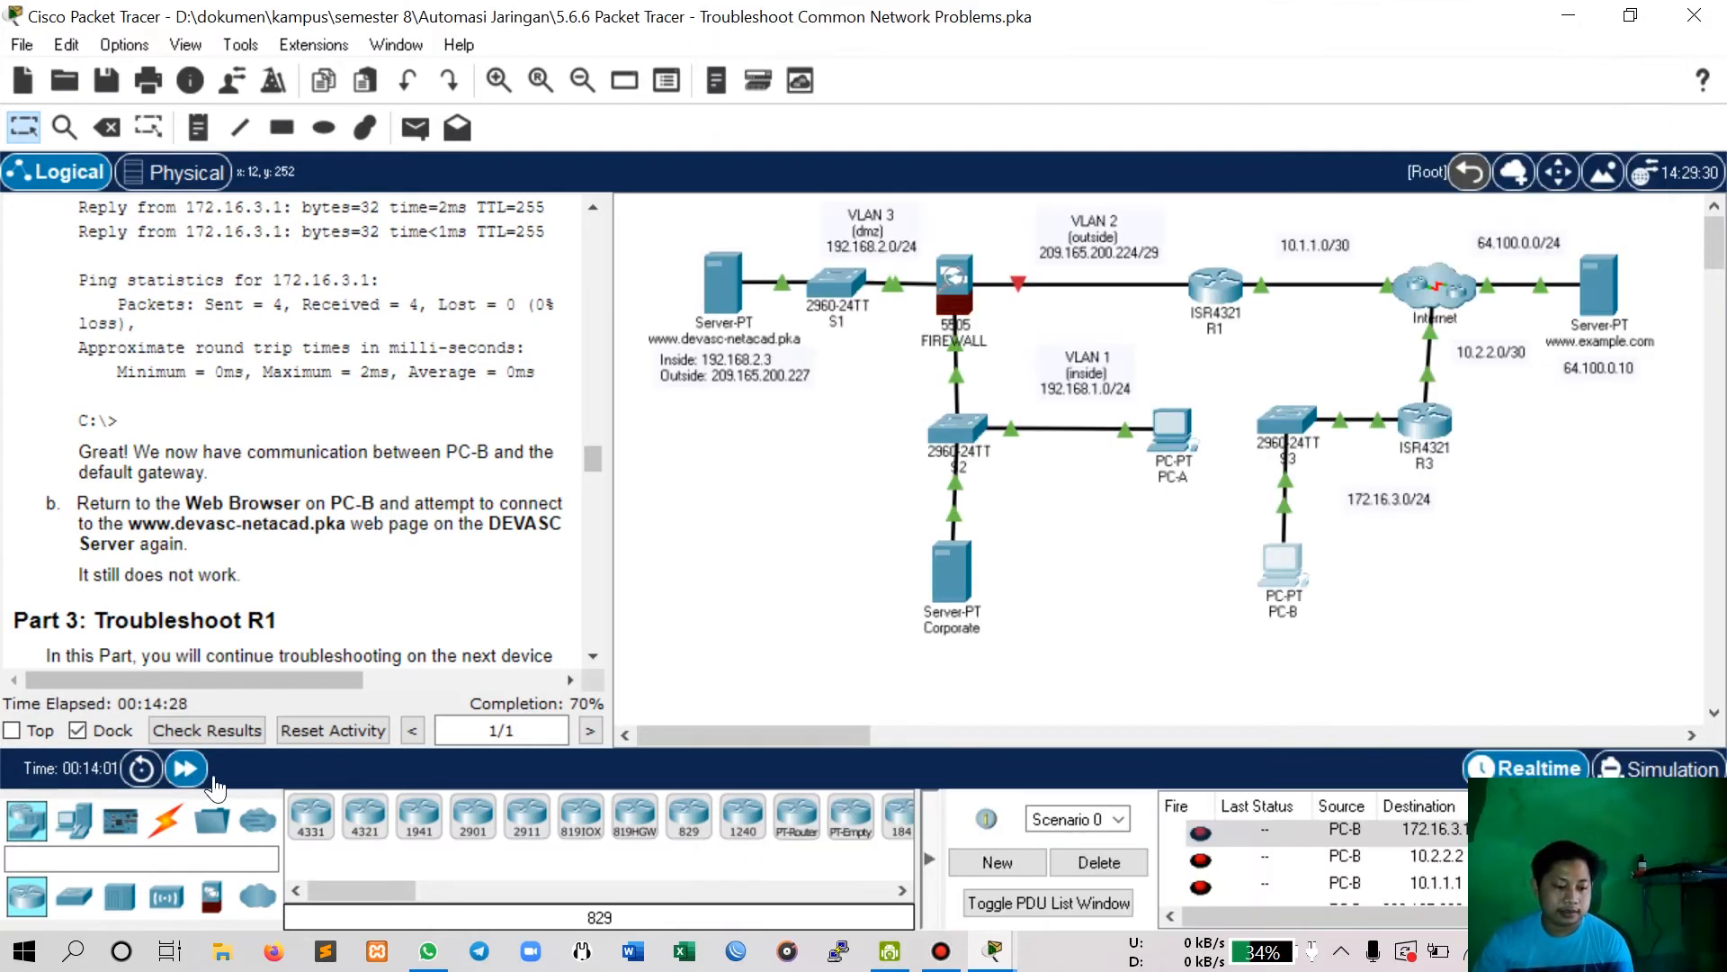
click(186, 767)
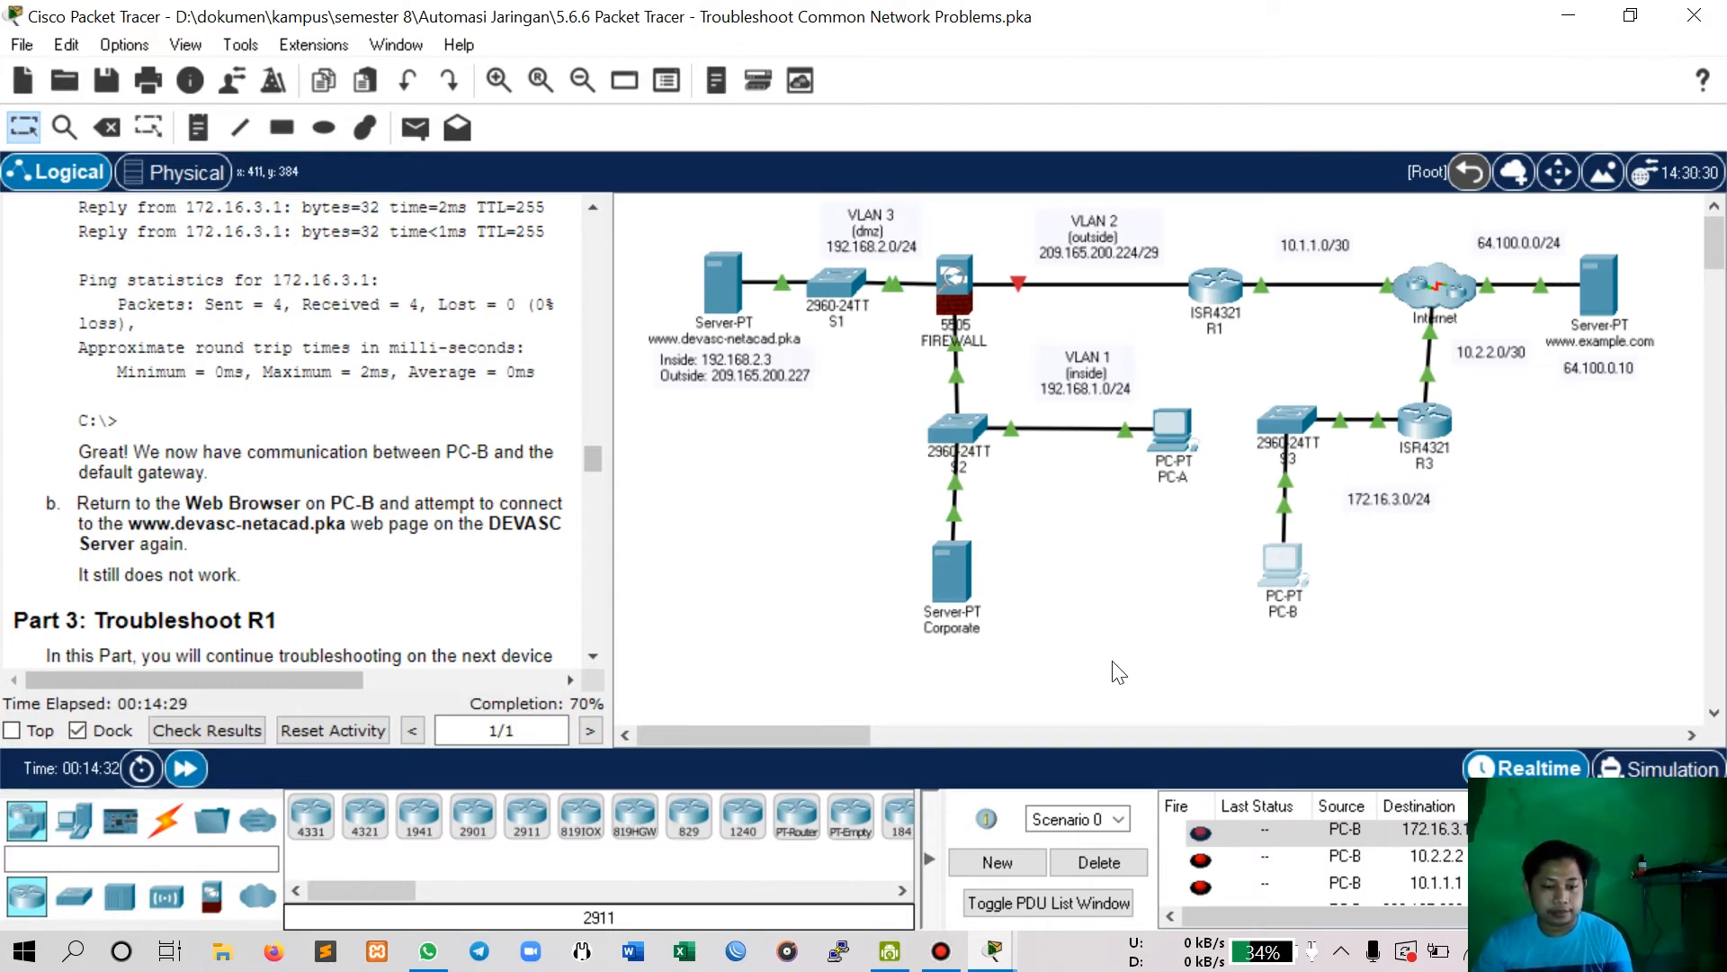
key(alt+Tab)
click(1464, 158)
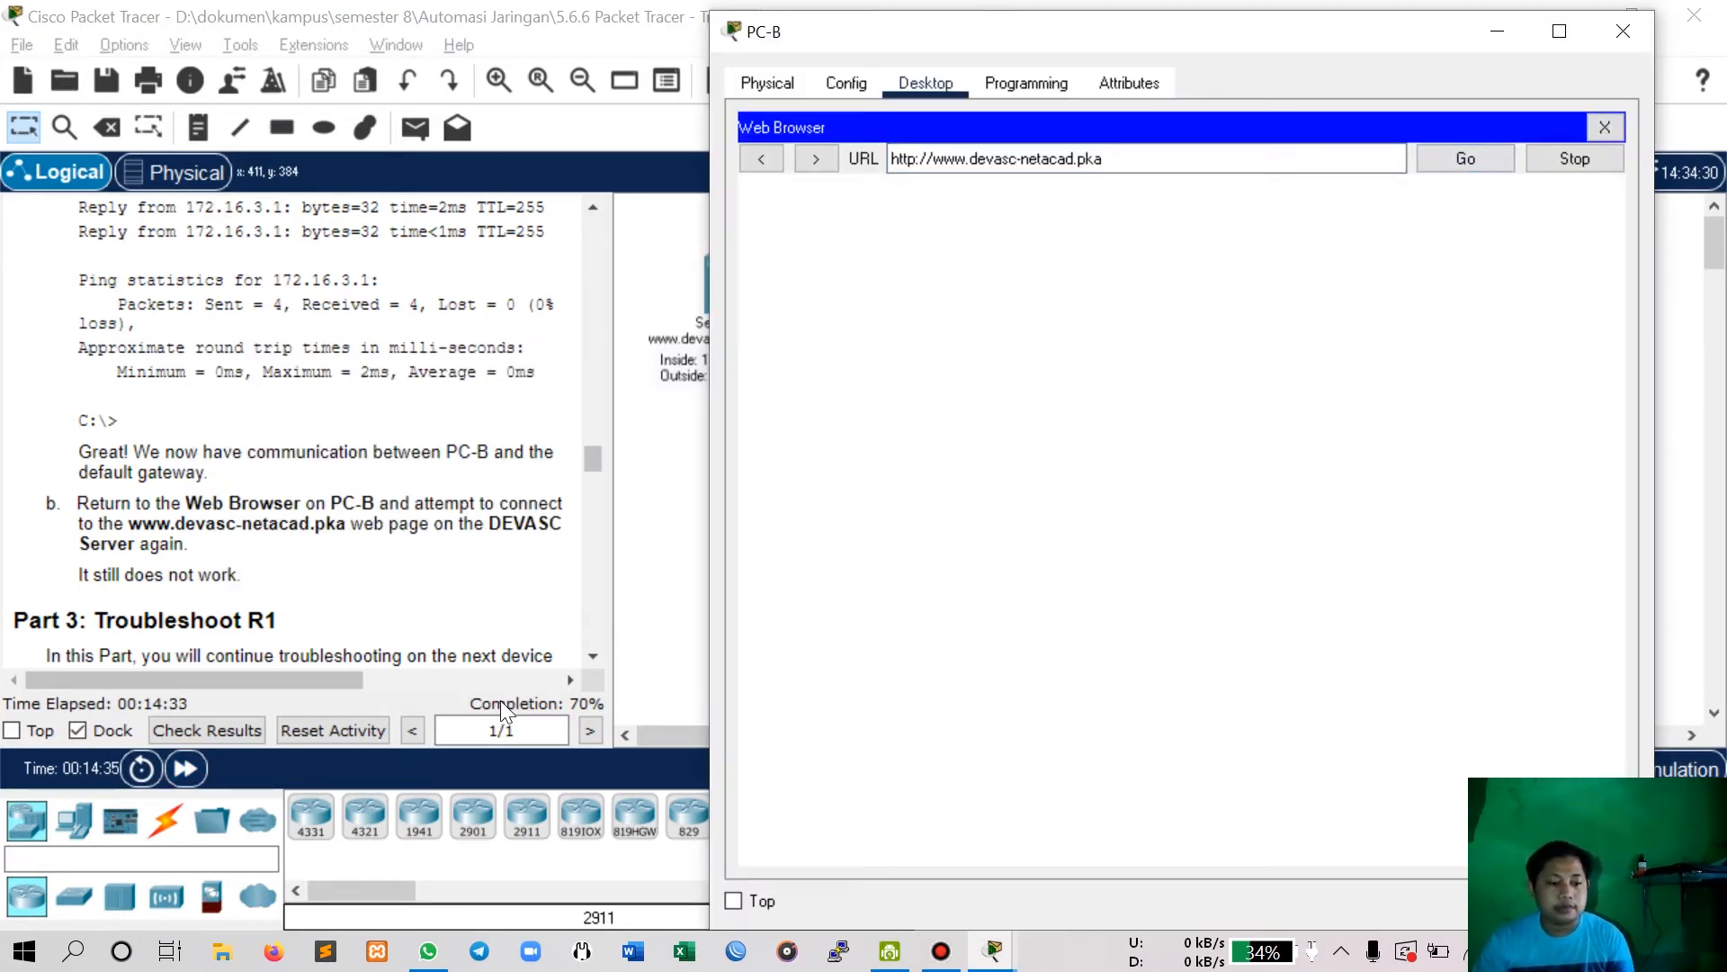
Return to the network topology and read the Part 3 instructions on checking R1's basic configuration.
click(576, 11)
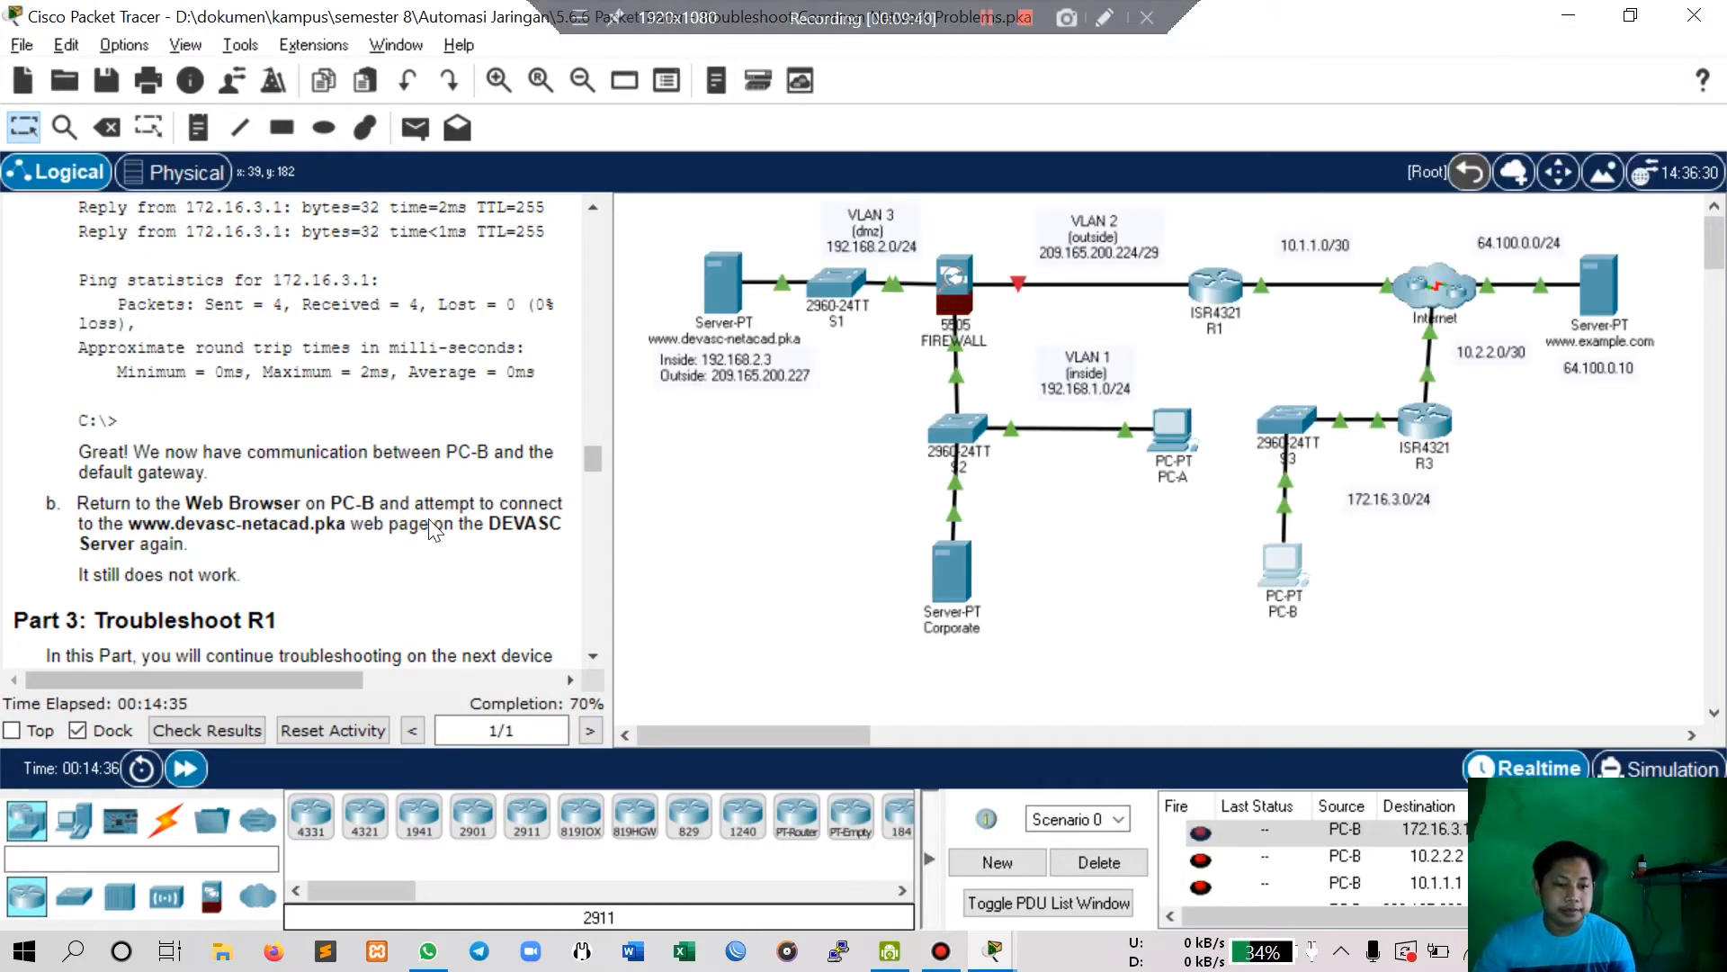
scroll(293, 525, down, 2)
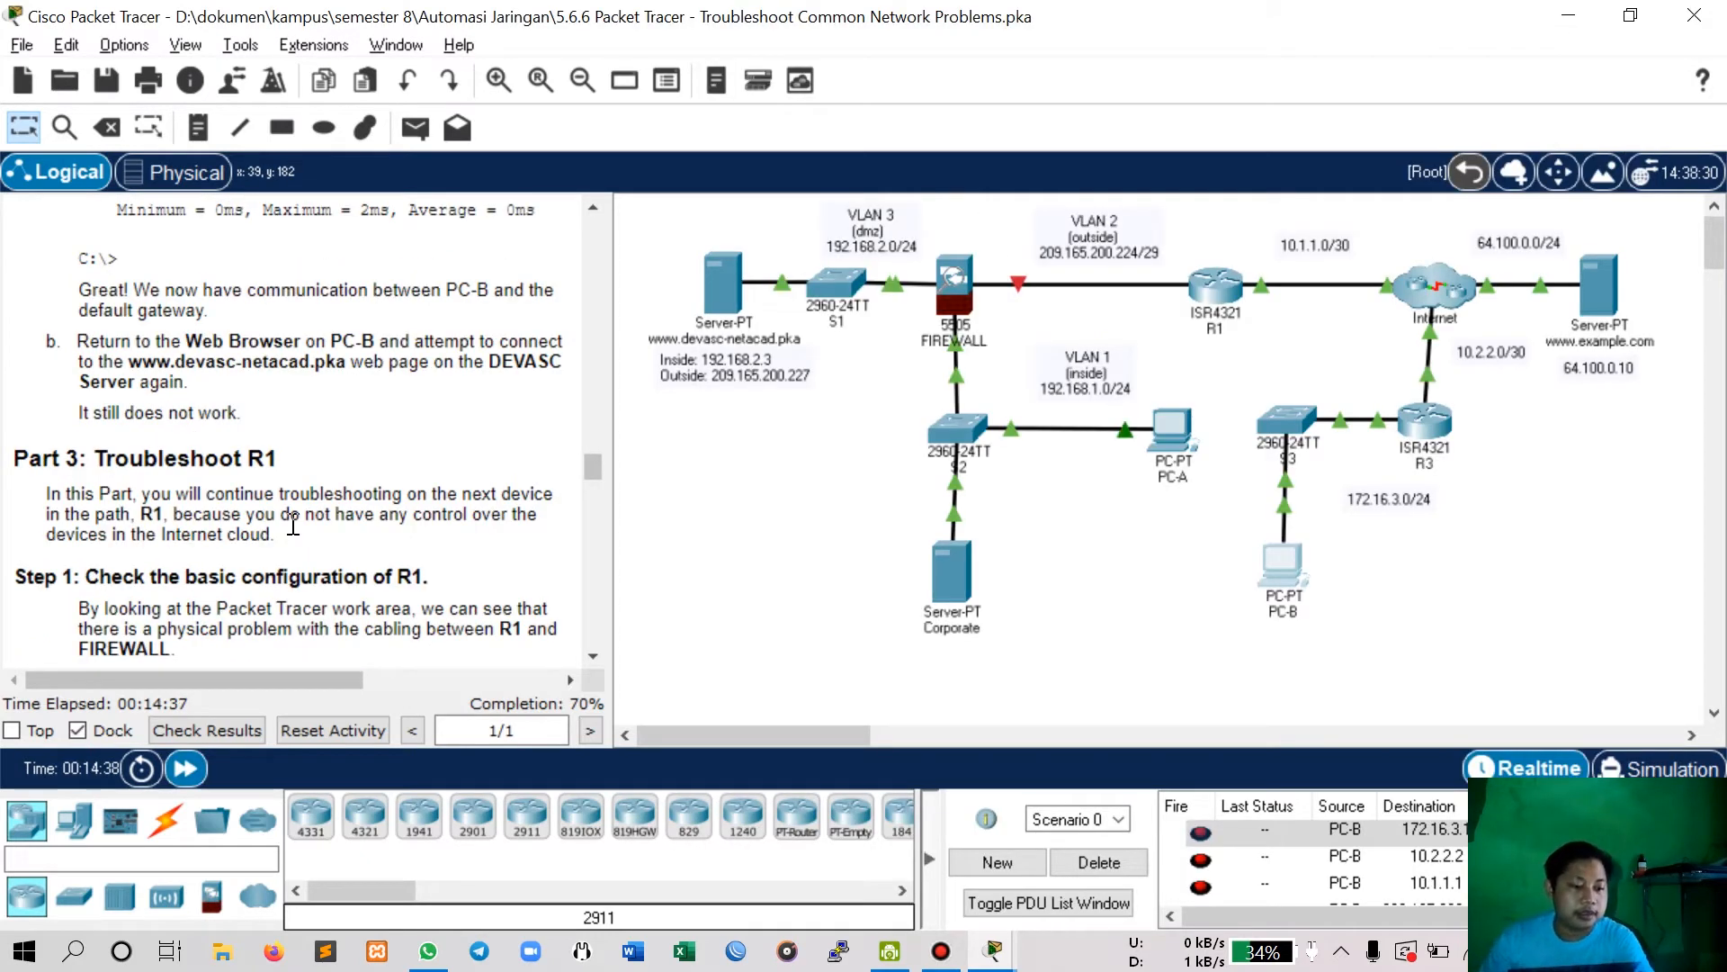
scroll(294, 526, down, 1)
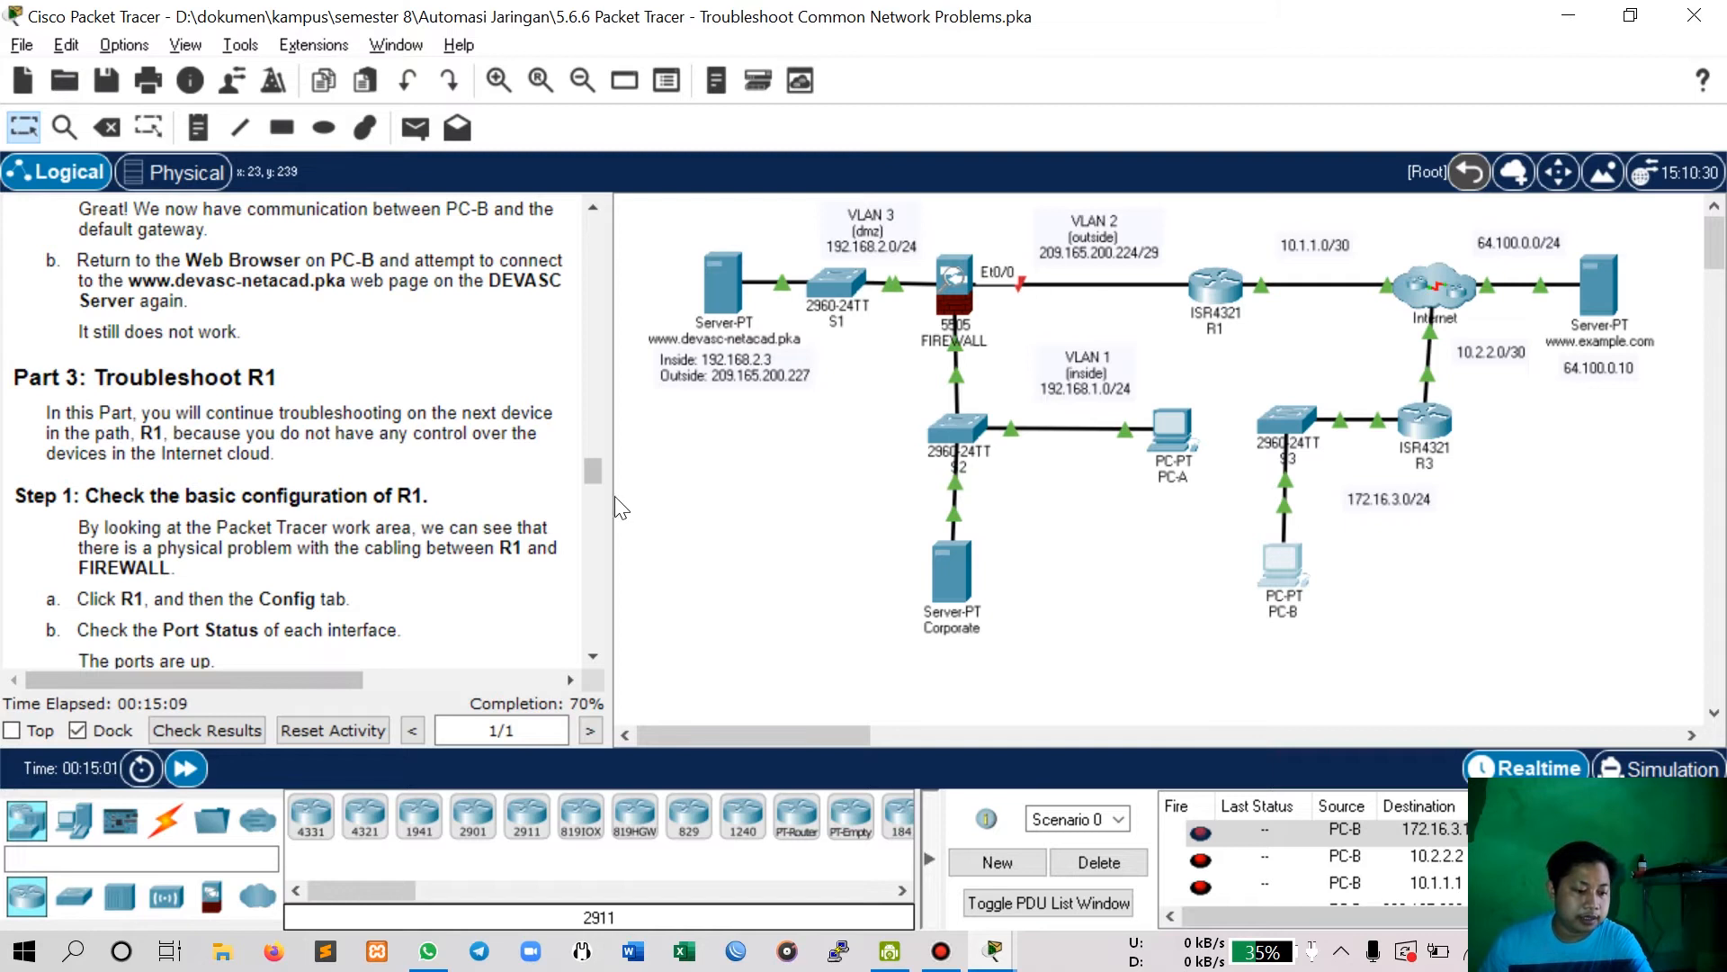
Open R1's configuration settings, close PC-B's window and move R1's window clear of the activity instructions.
click(1218, 288)
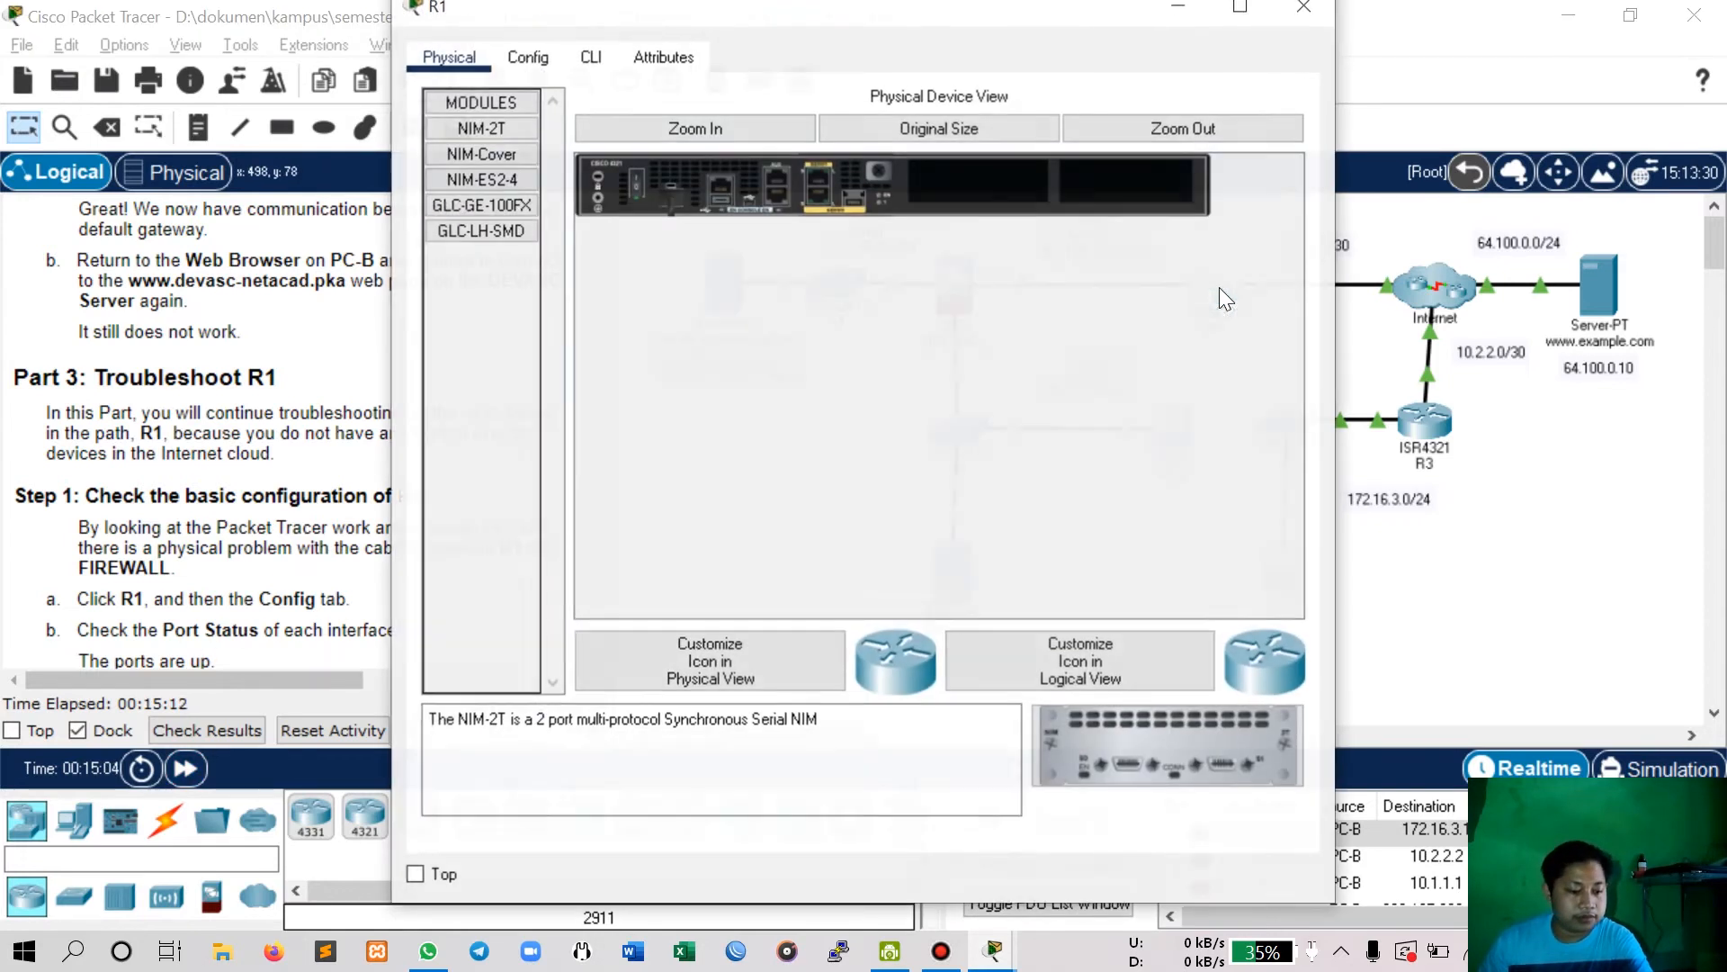
click(528, 57)
key(alt+Tab)
key(alt+Tab)
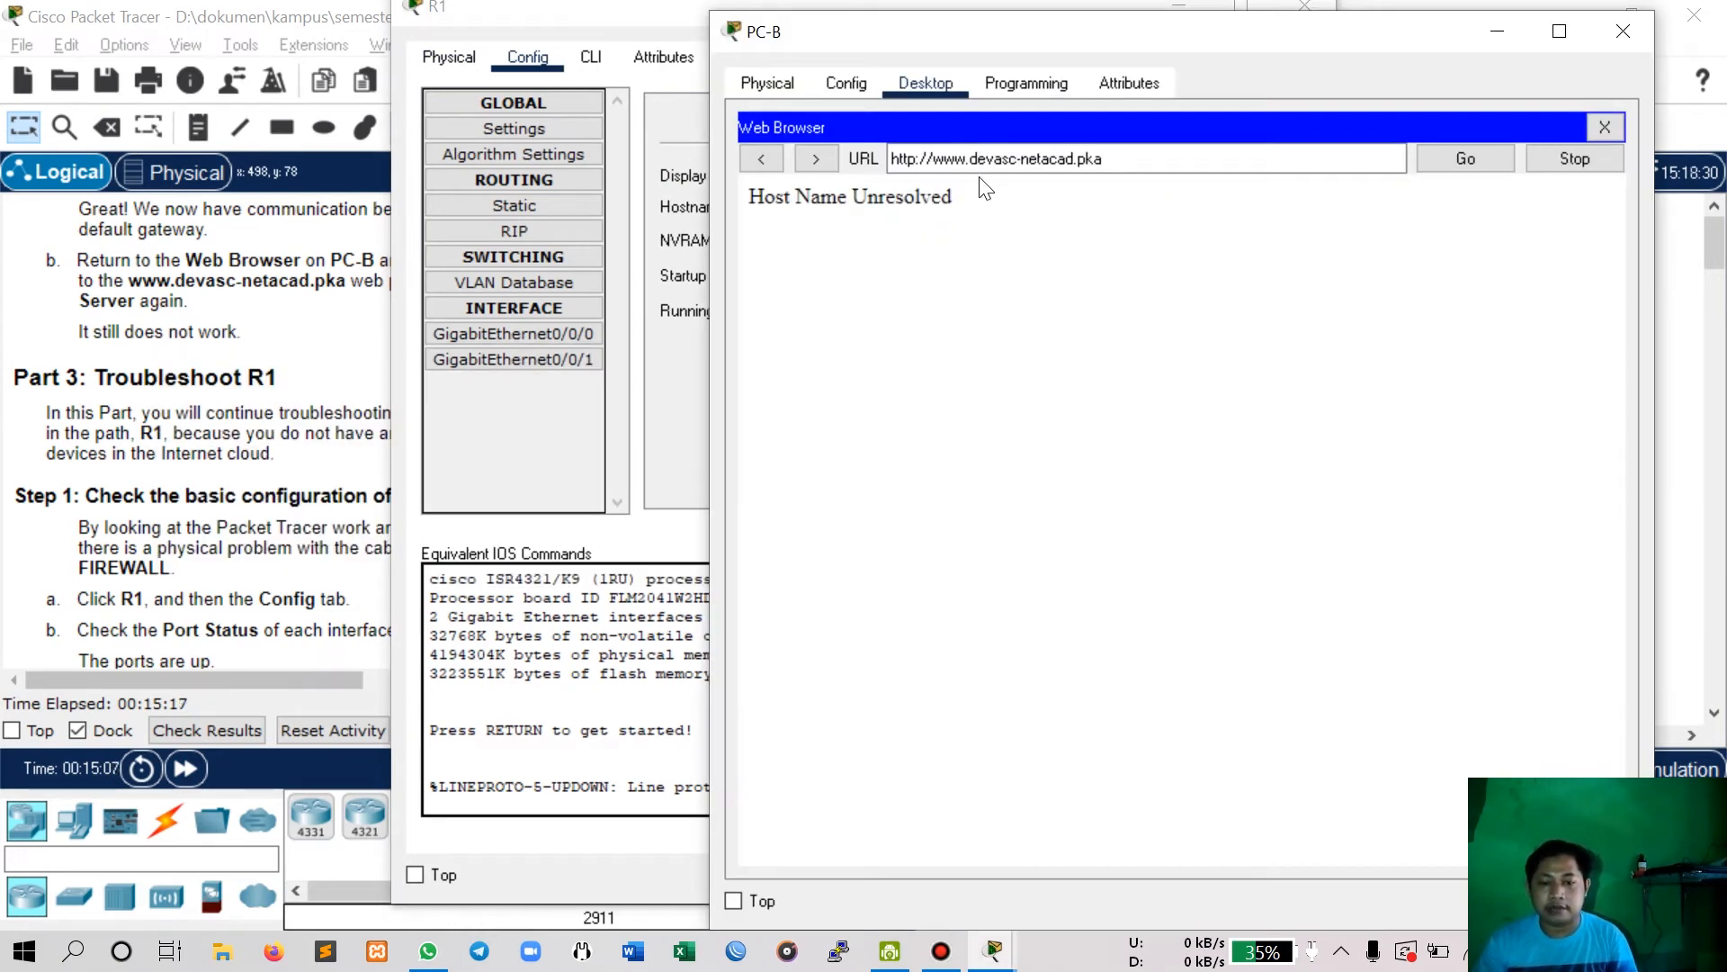
click(1623, 32)
drag(892, 8, 1138, 64)
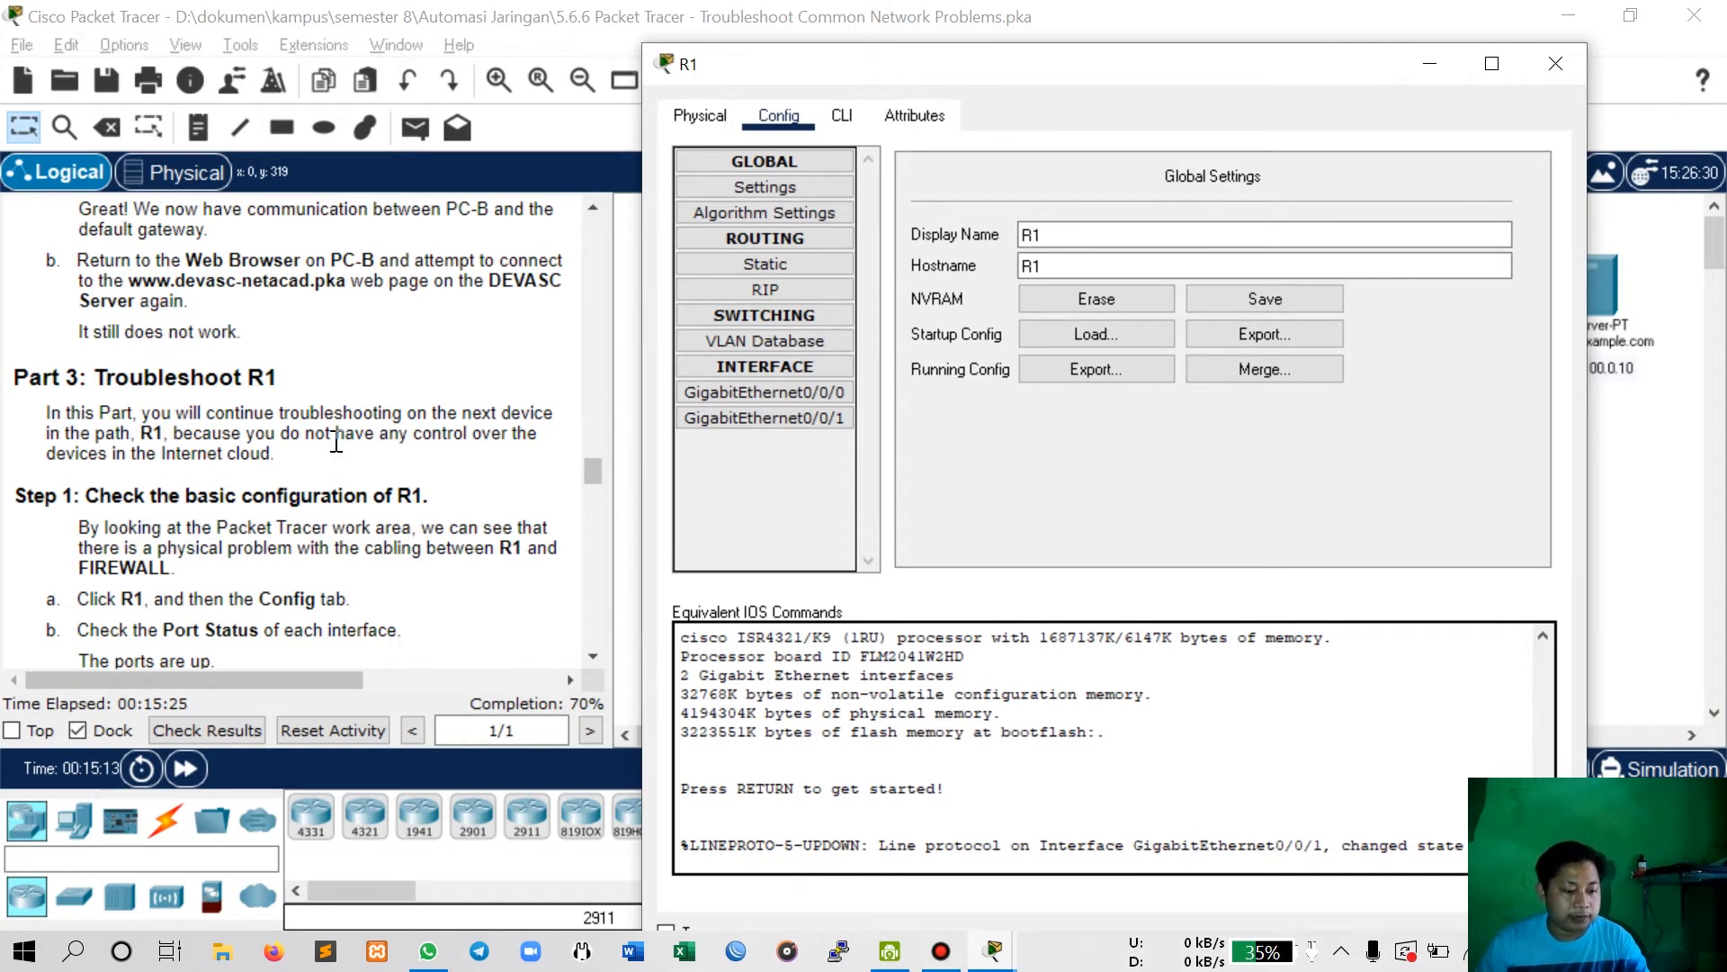
Check the port status and IP configuration of R1's GigabitEthernet0/0/0 and GigabitEthernet0/0/1 interfaces against the Step 1 instructions.
scroll(336, 441, down, 3)
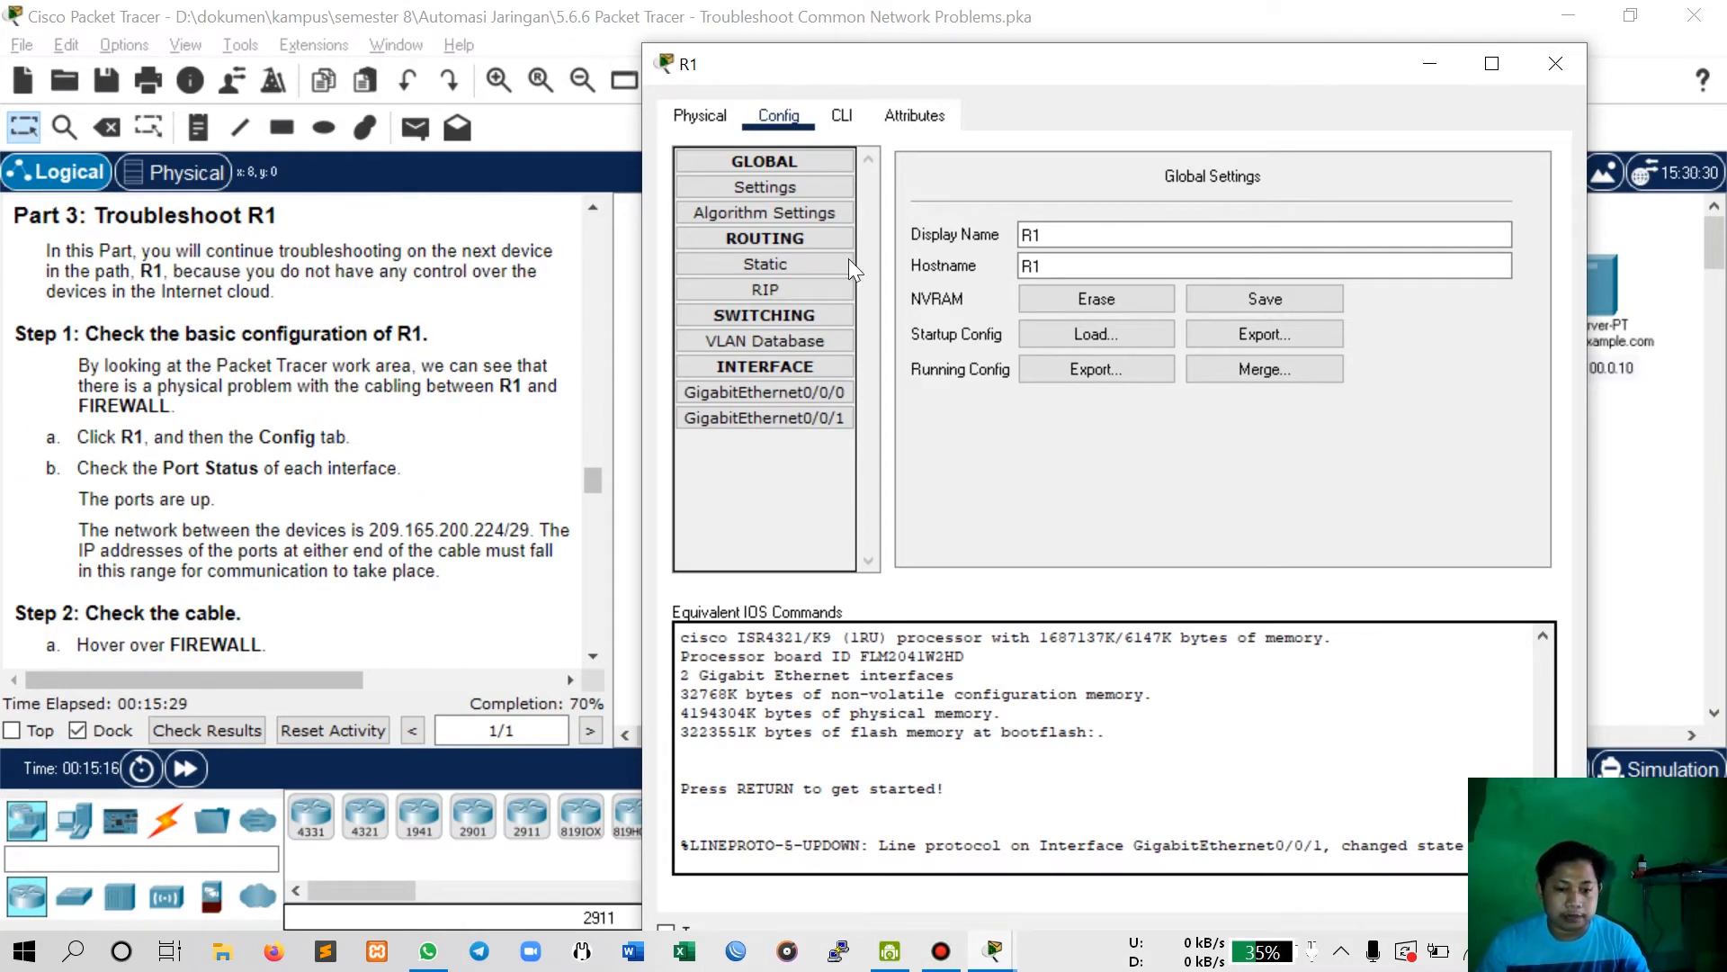
click(811, 393)
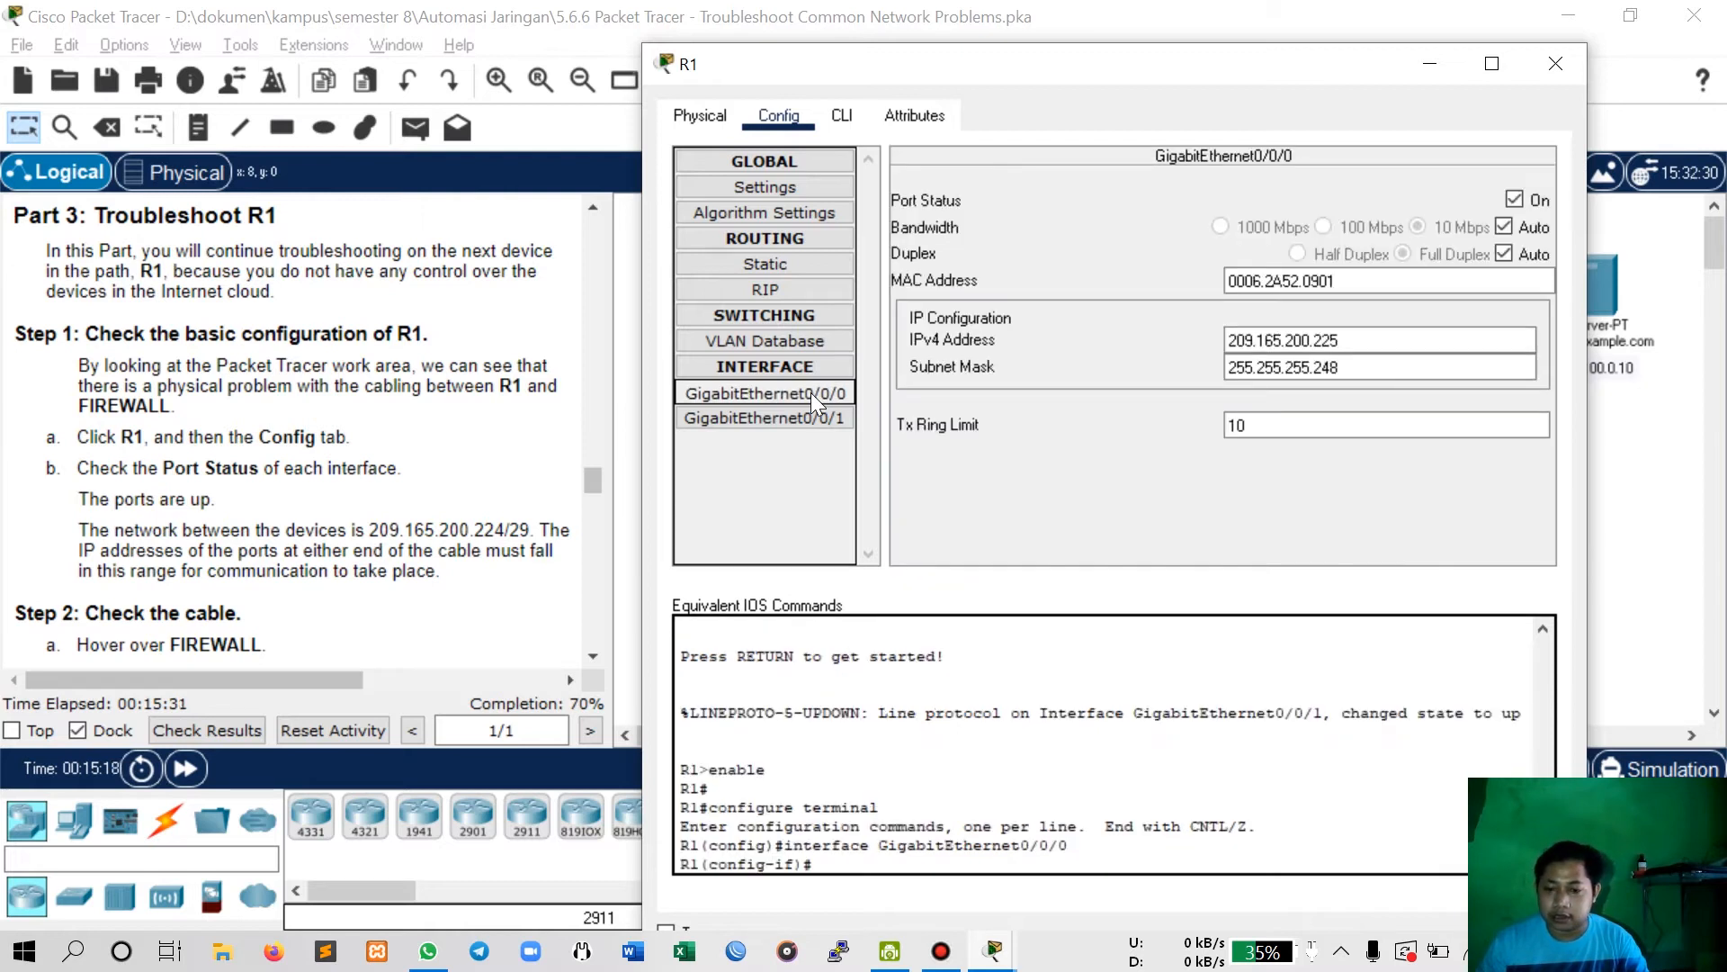
click(777, 421)
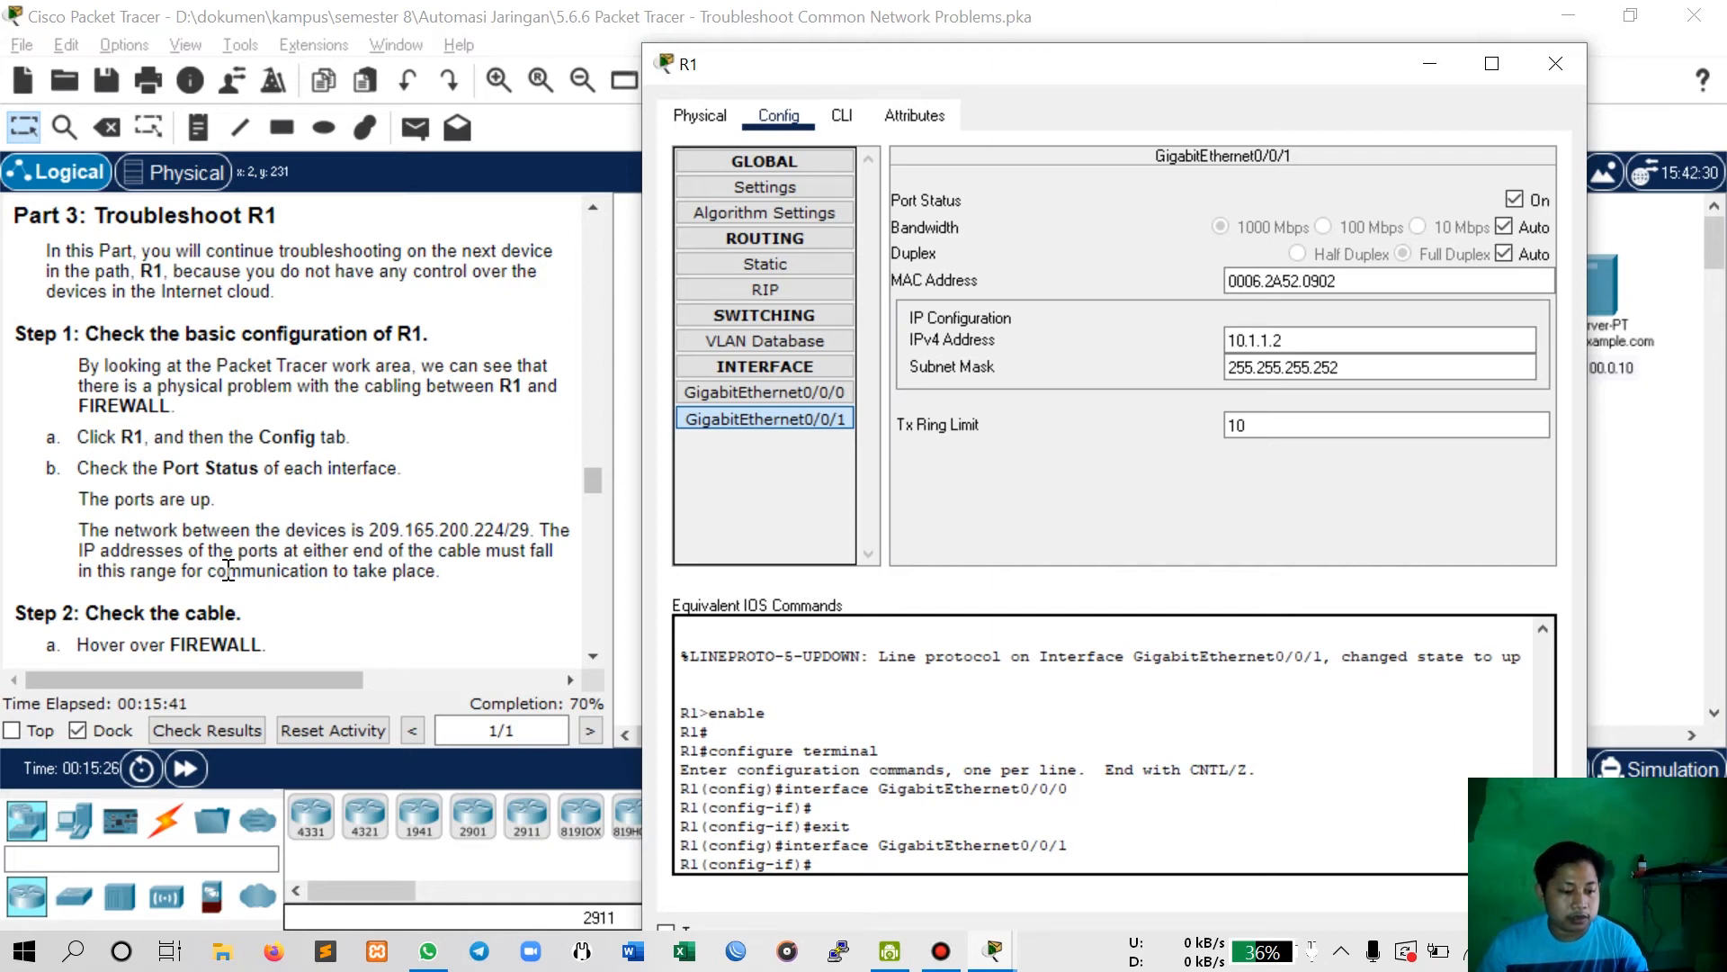
Compare R1's GigabitEthernet0/0/0 address and subnet mask with the topology and the network range given in the instructions.
drag(865, 69, 292, 274)
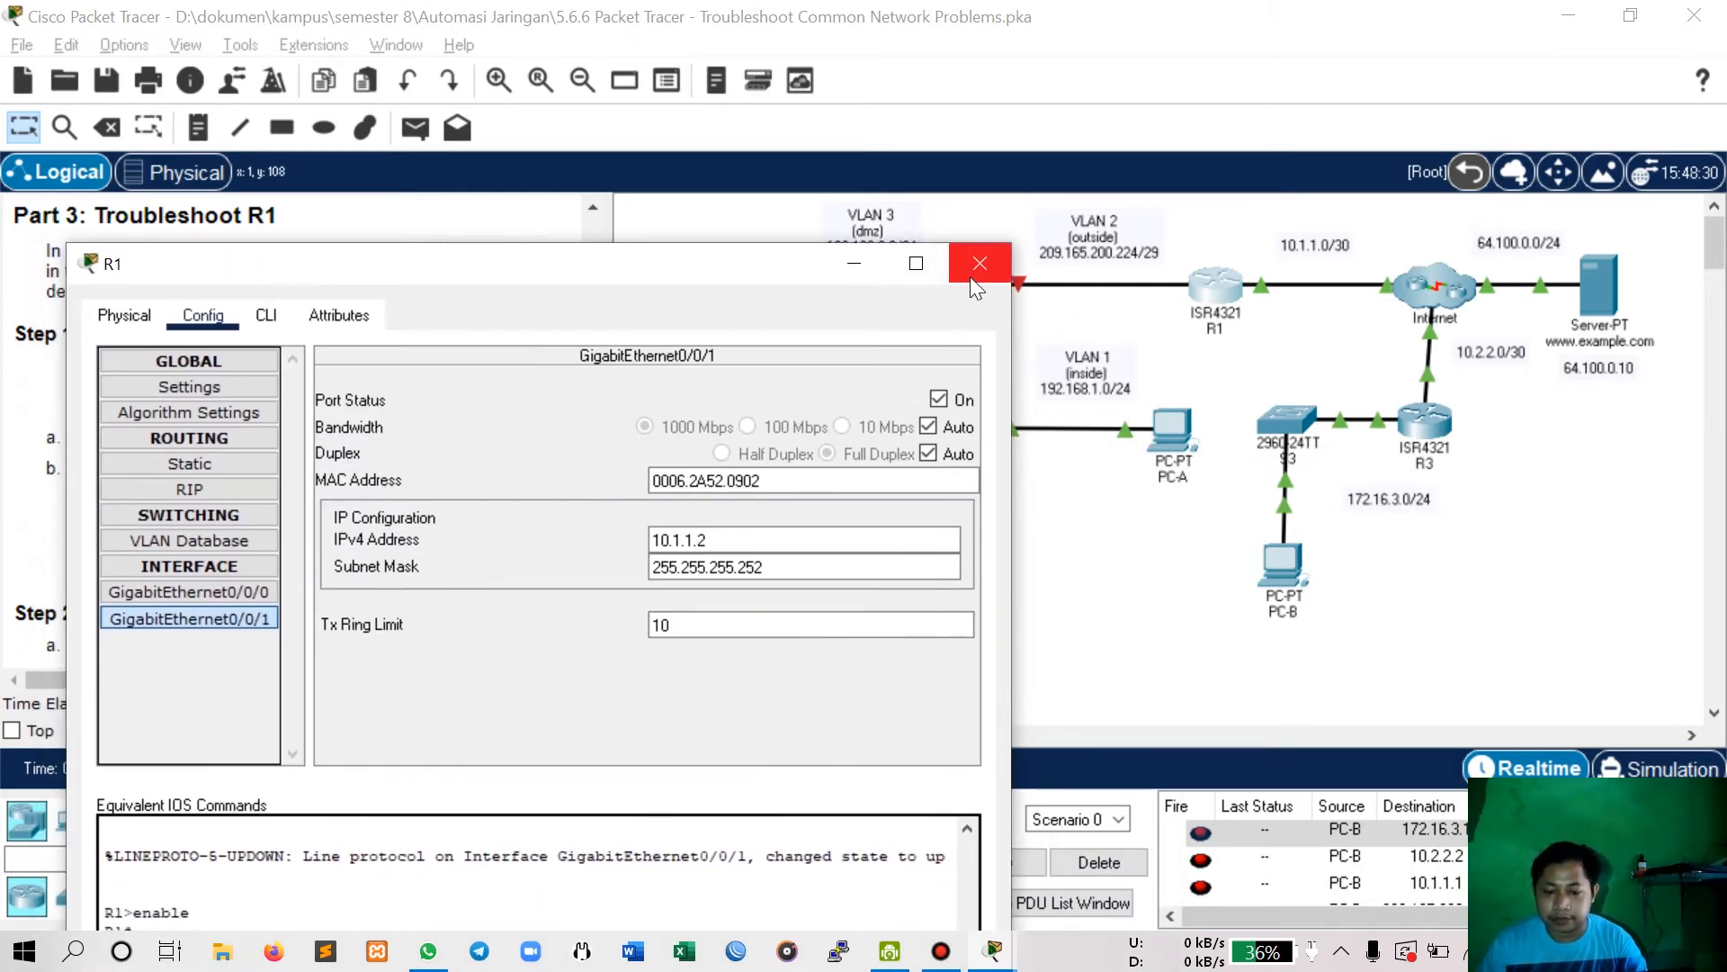
click(258, 592)
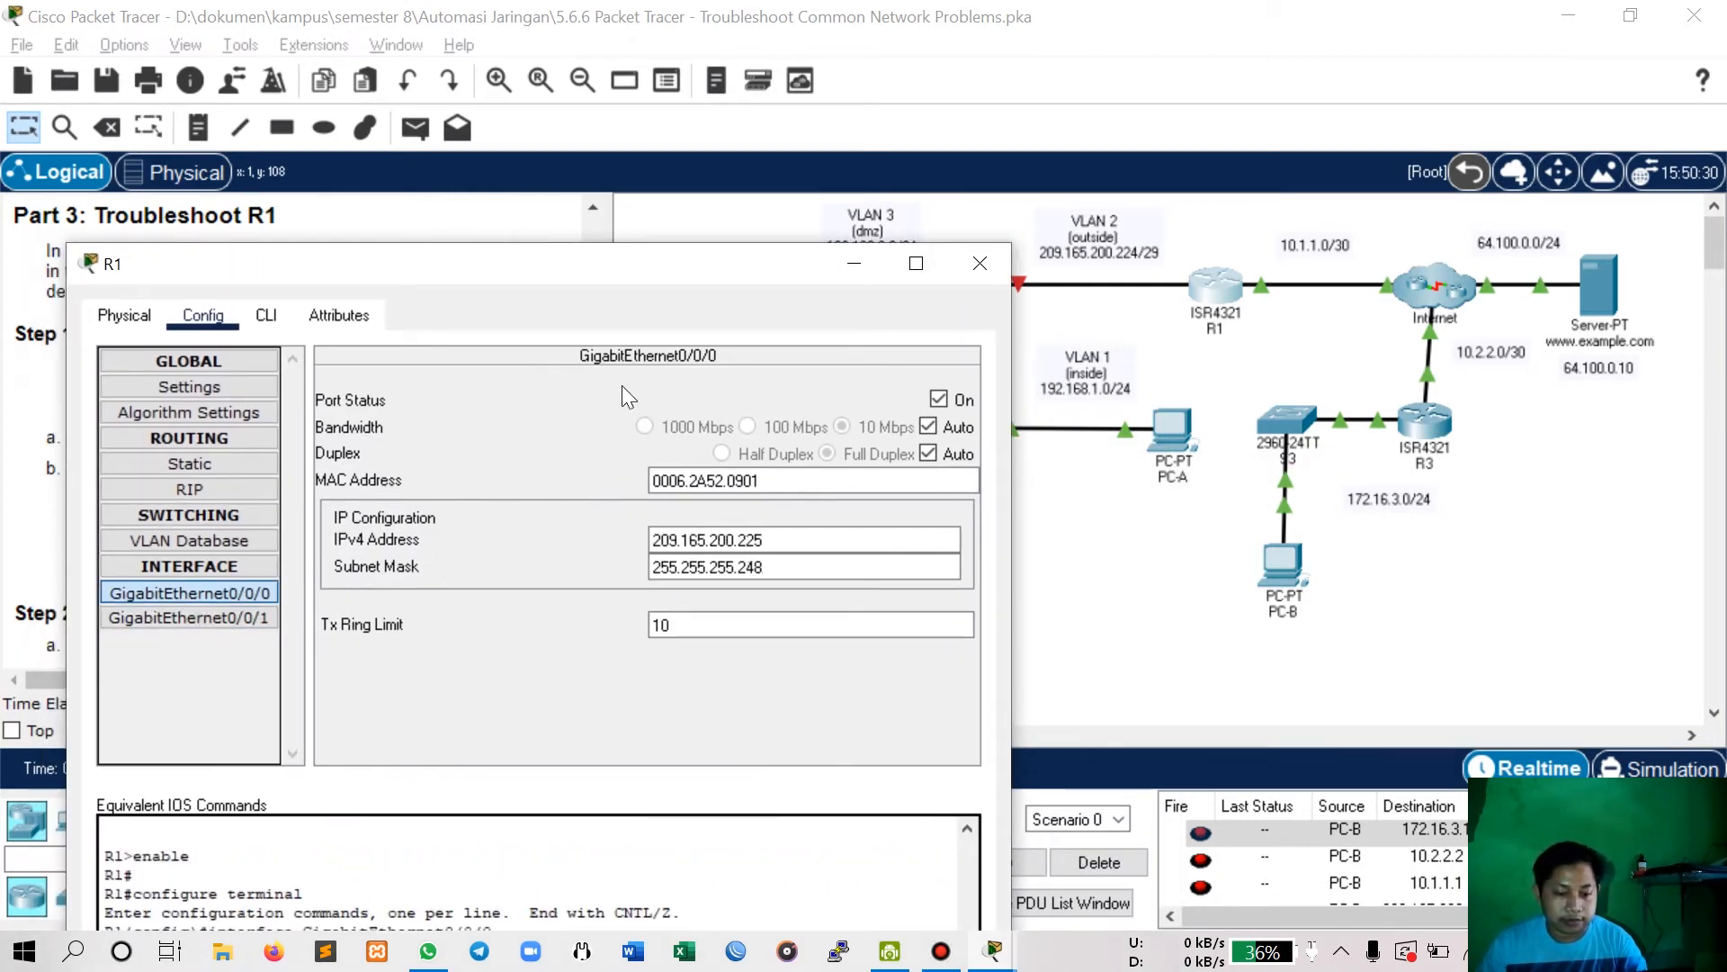
drag(628, 279, 1196, 191)
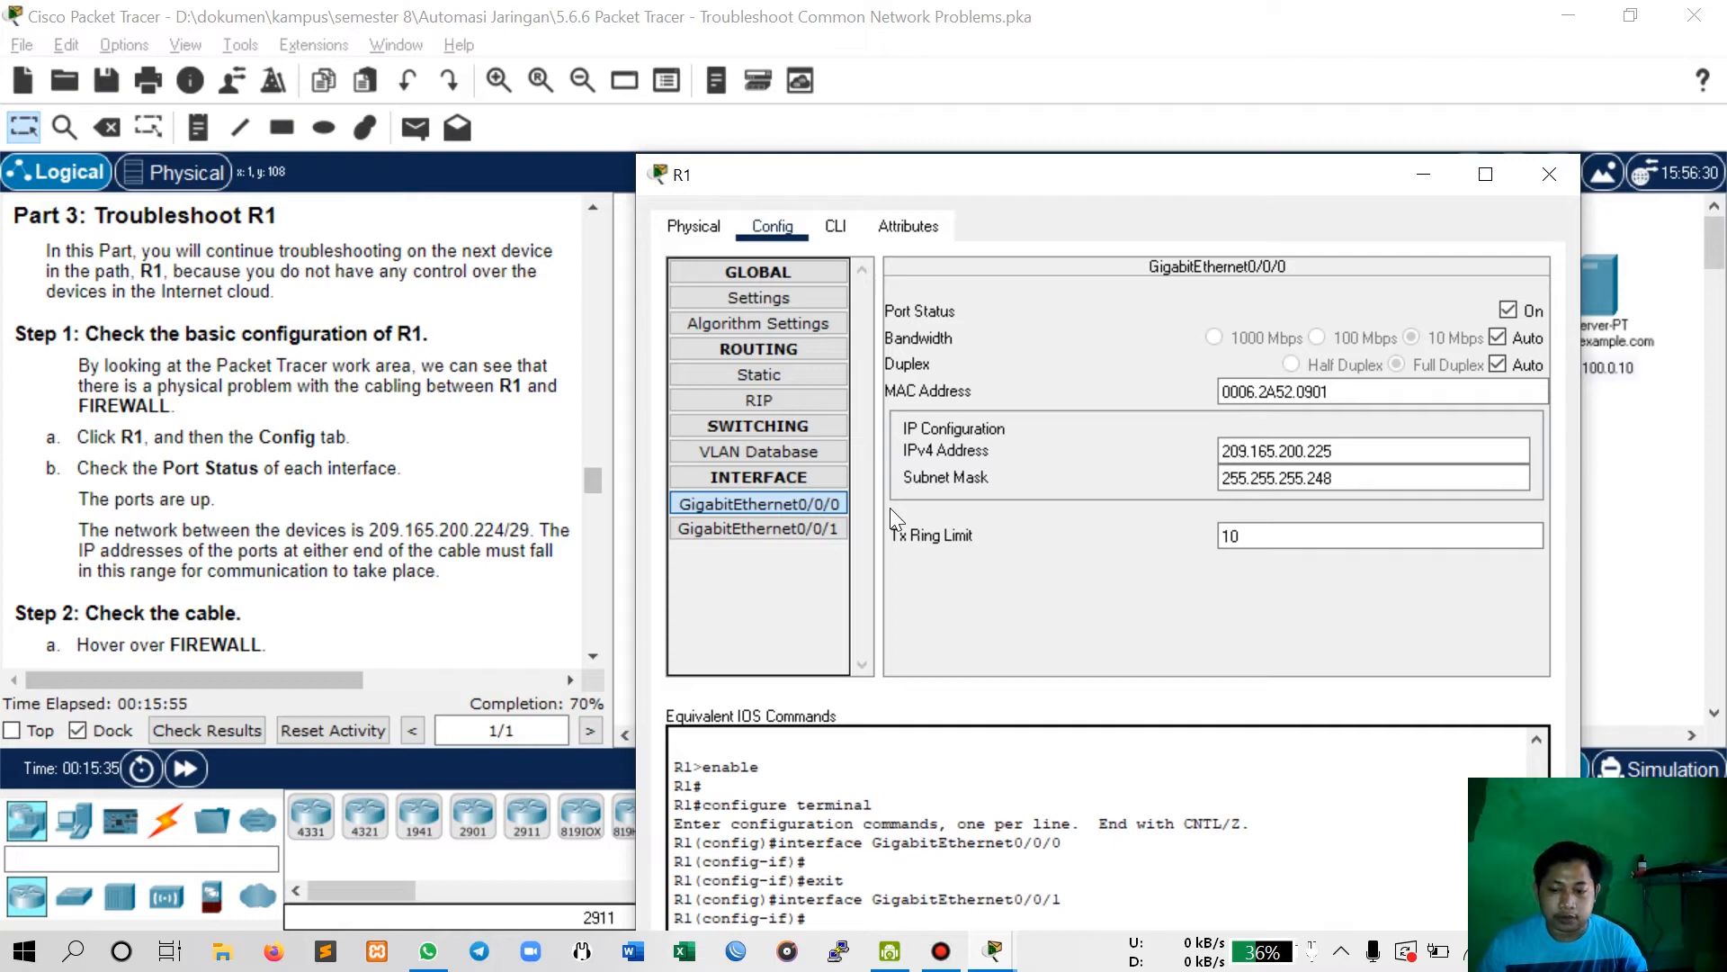
click(1338, 450)
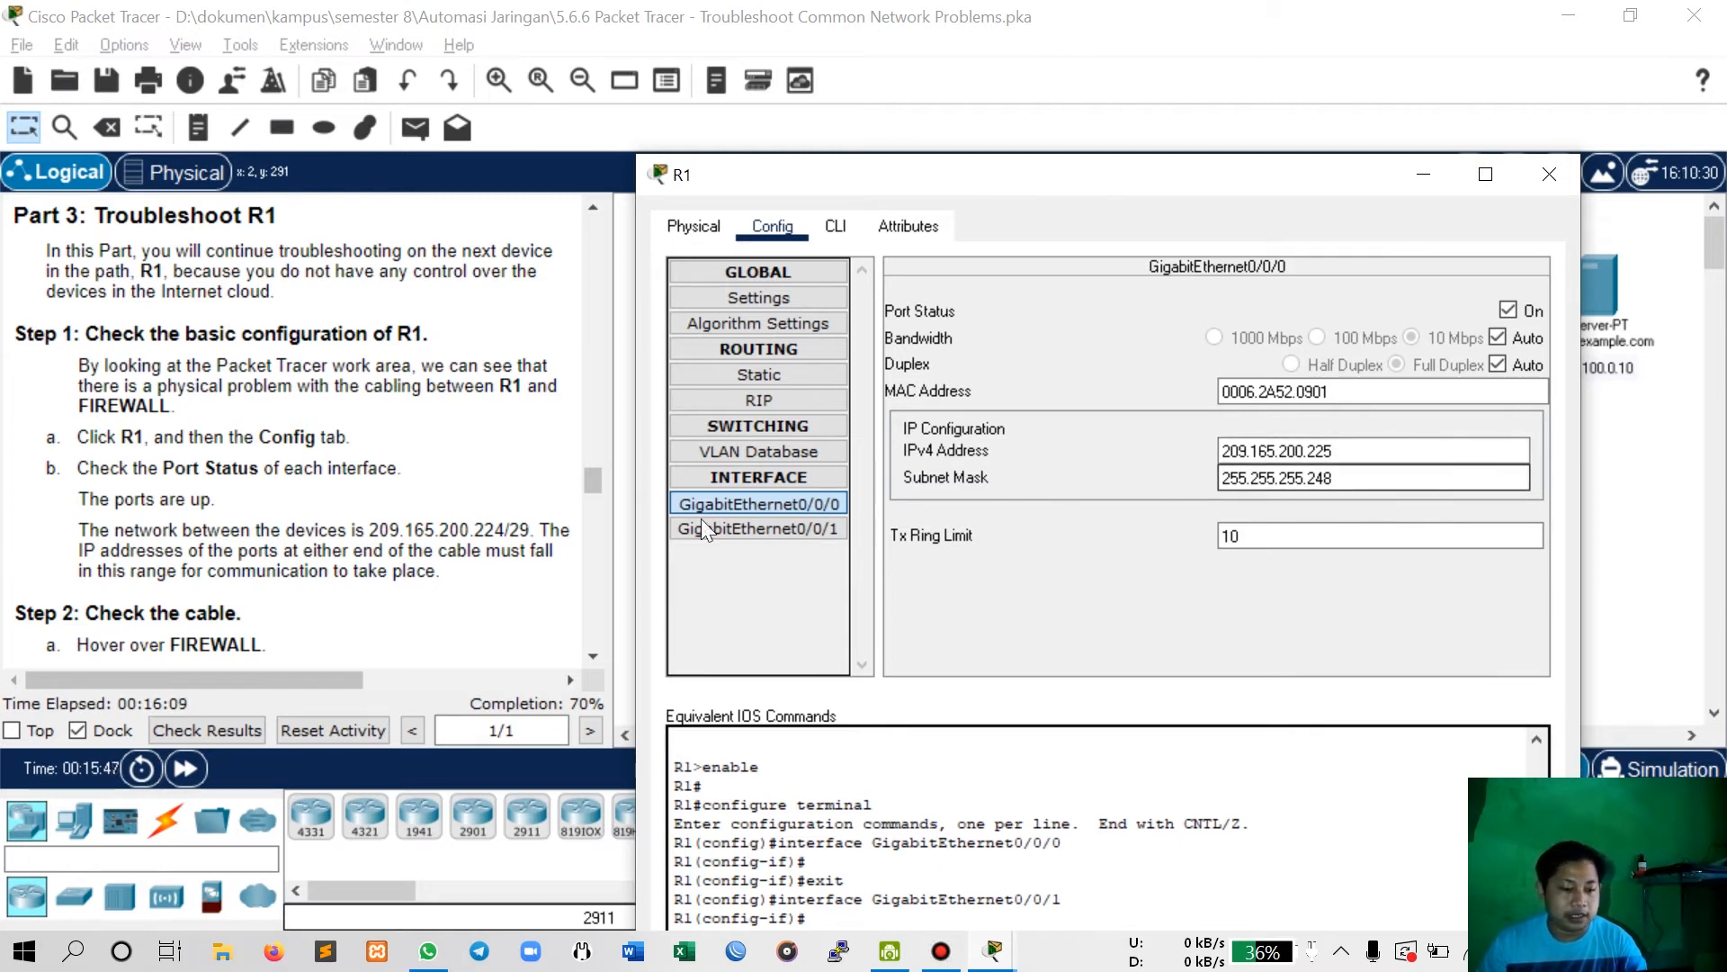
scroll(164, 513, down, 1)
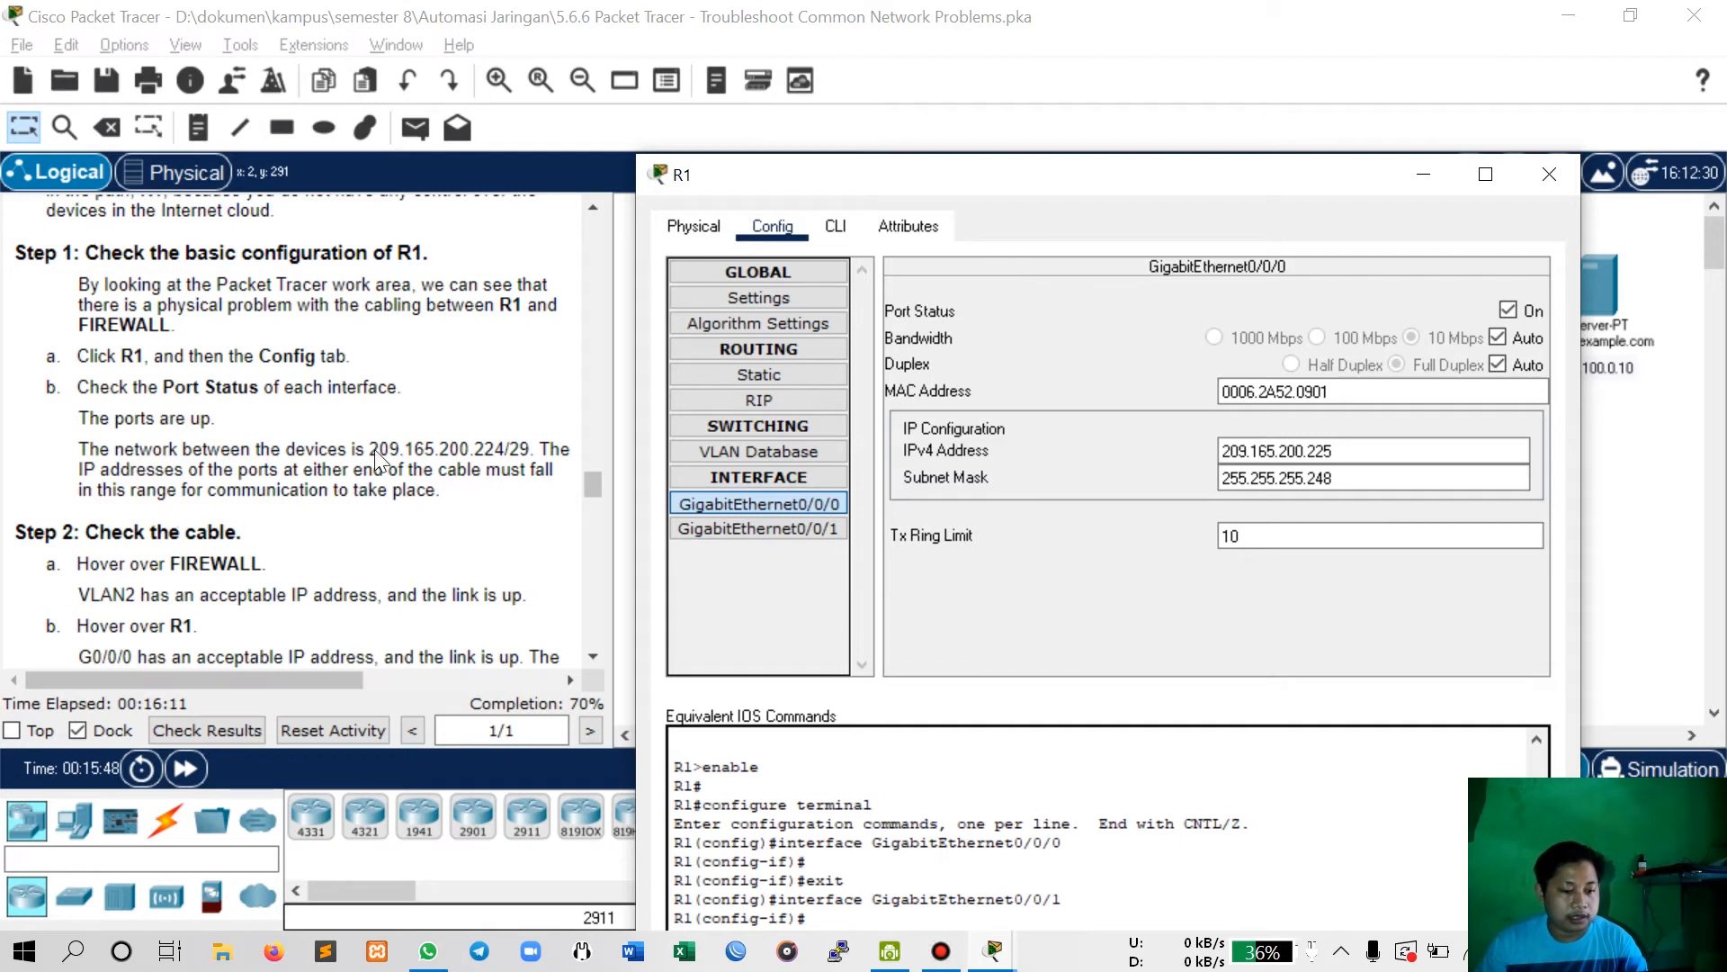
drag(1034, 180, 1072, 128)
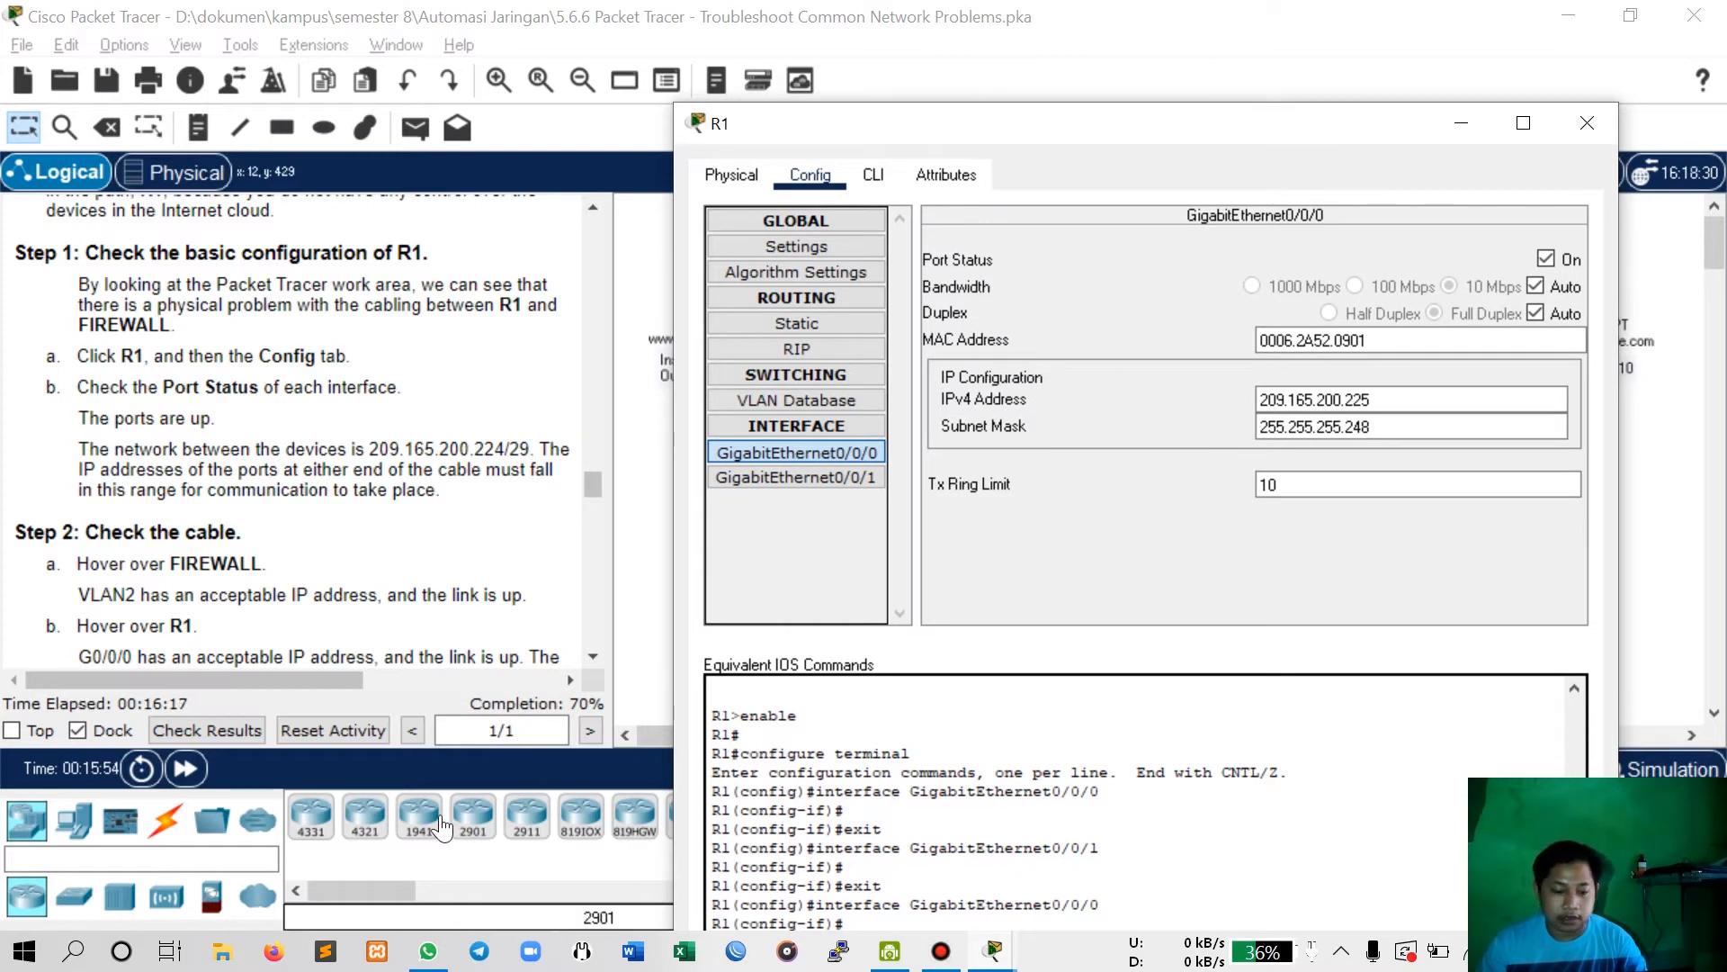
Switch to Firefox, search for "subnetting calculator" and open the IP Subnet Calculator on calculator.net.
click(271, 945)
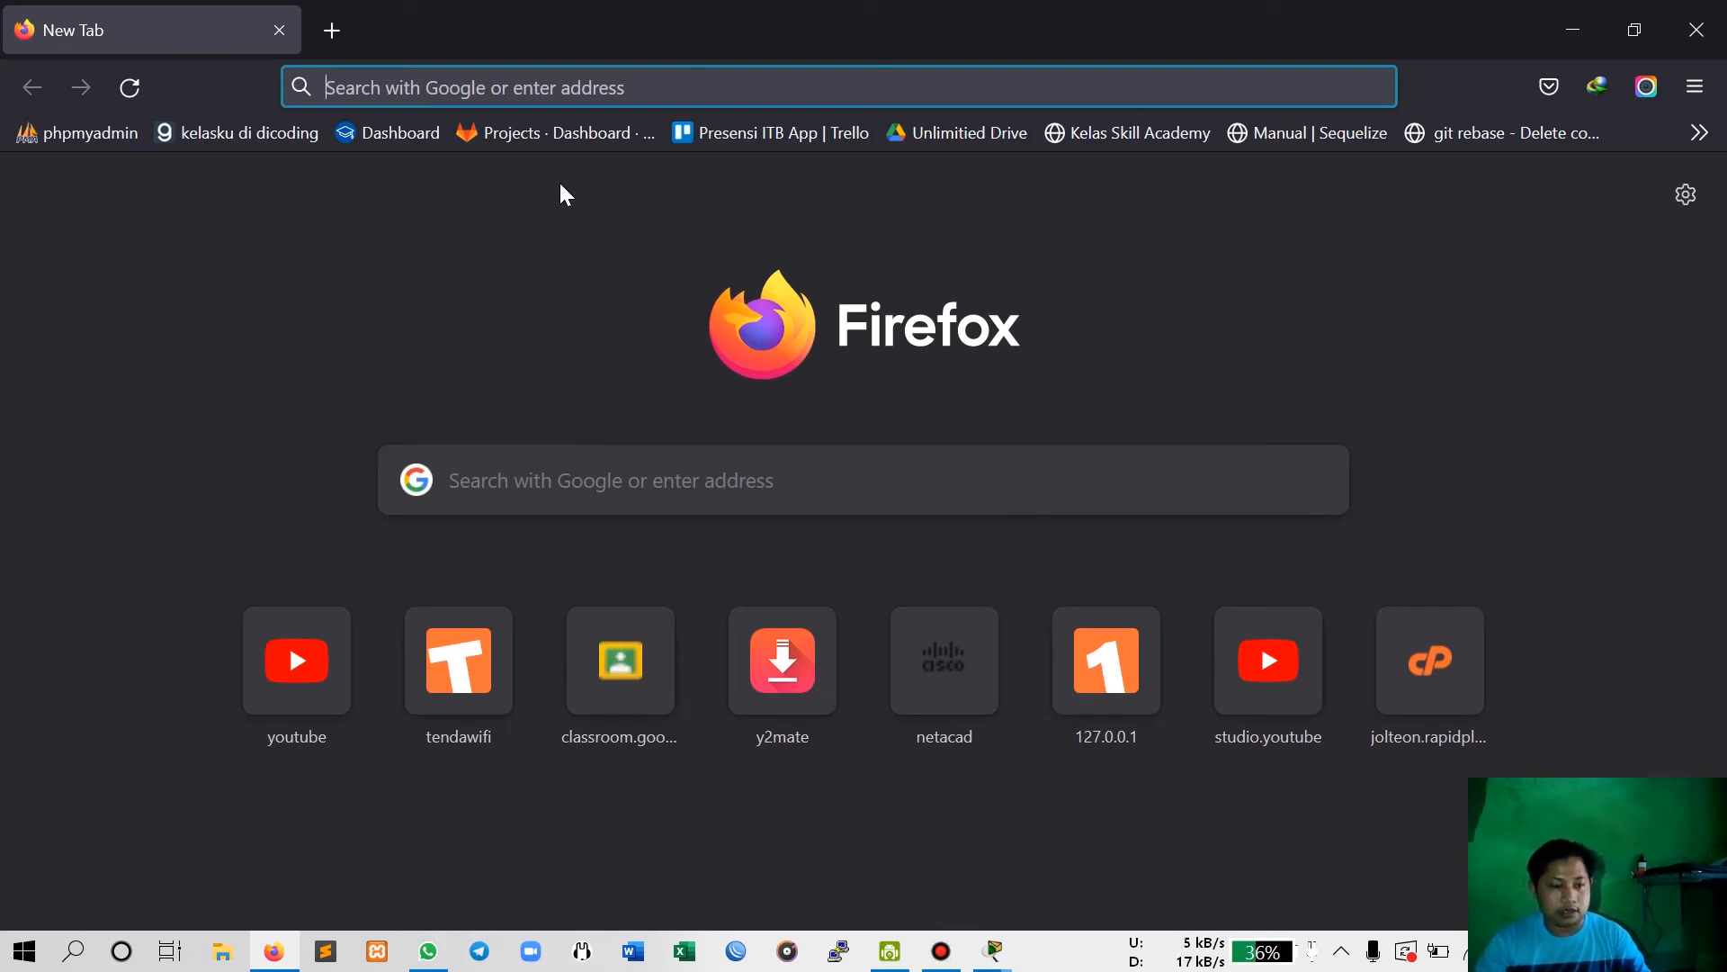
text(subnett)
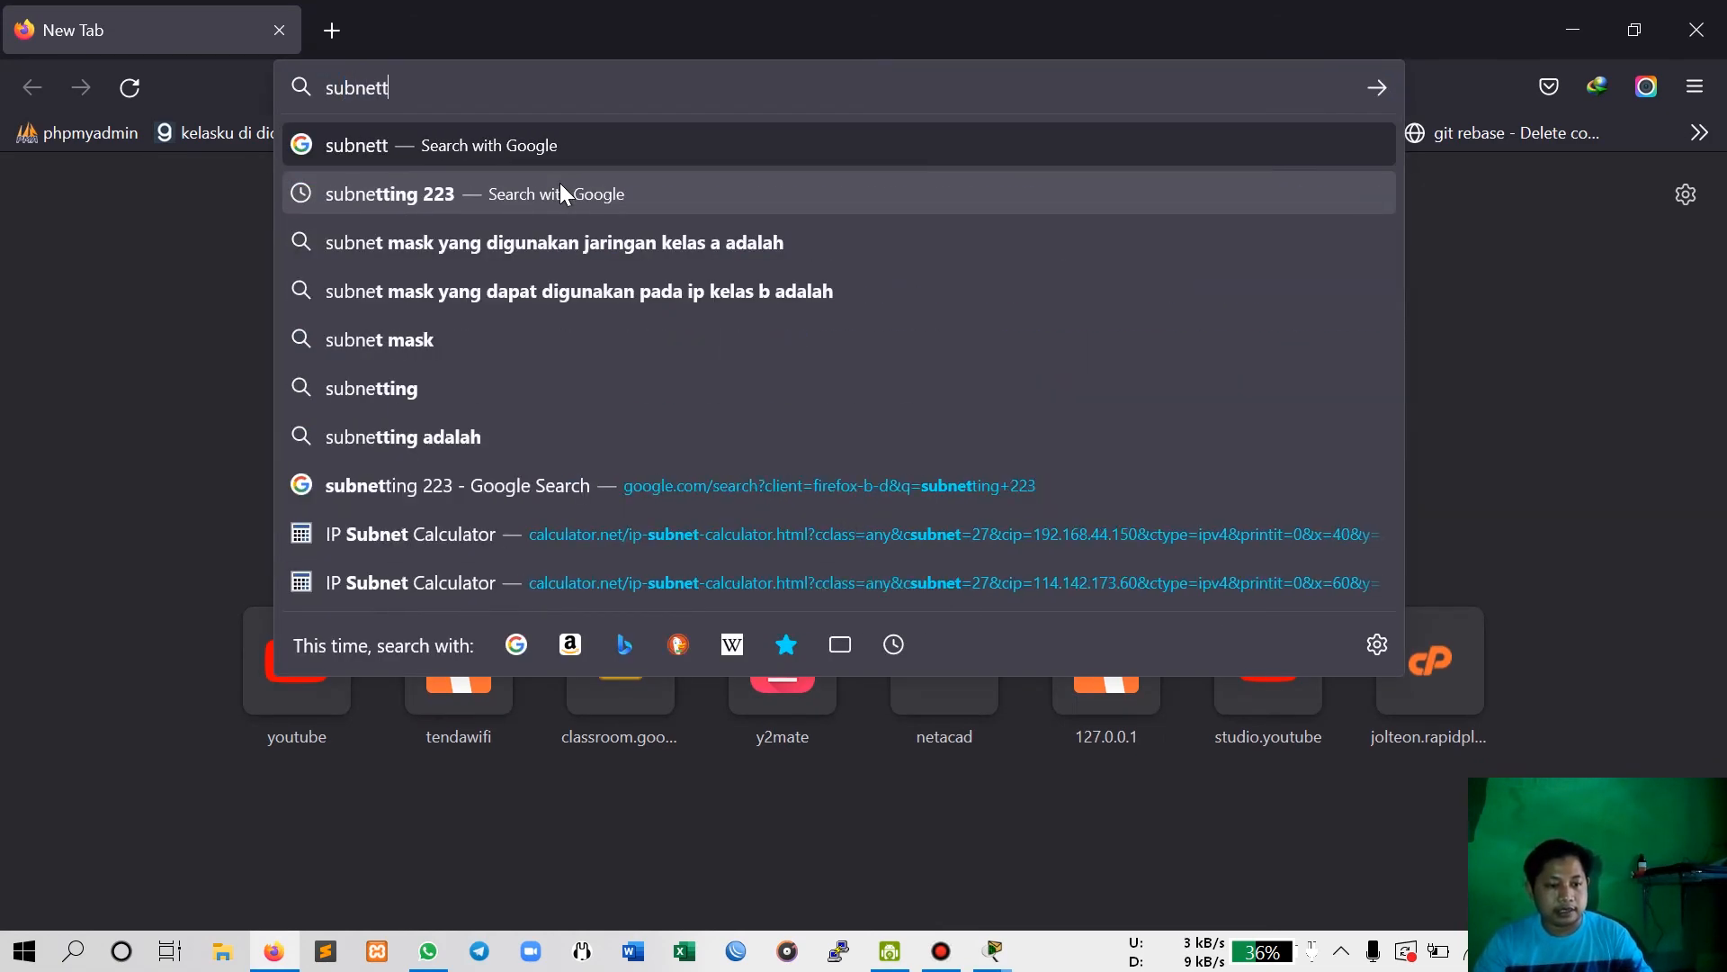
text(ing cal)
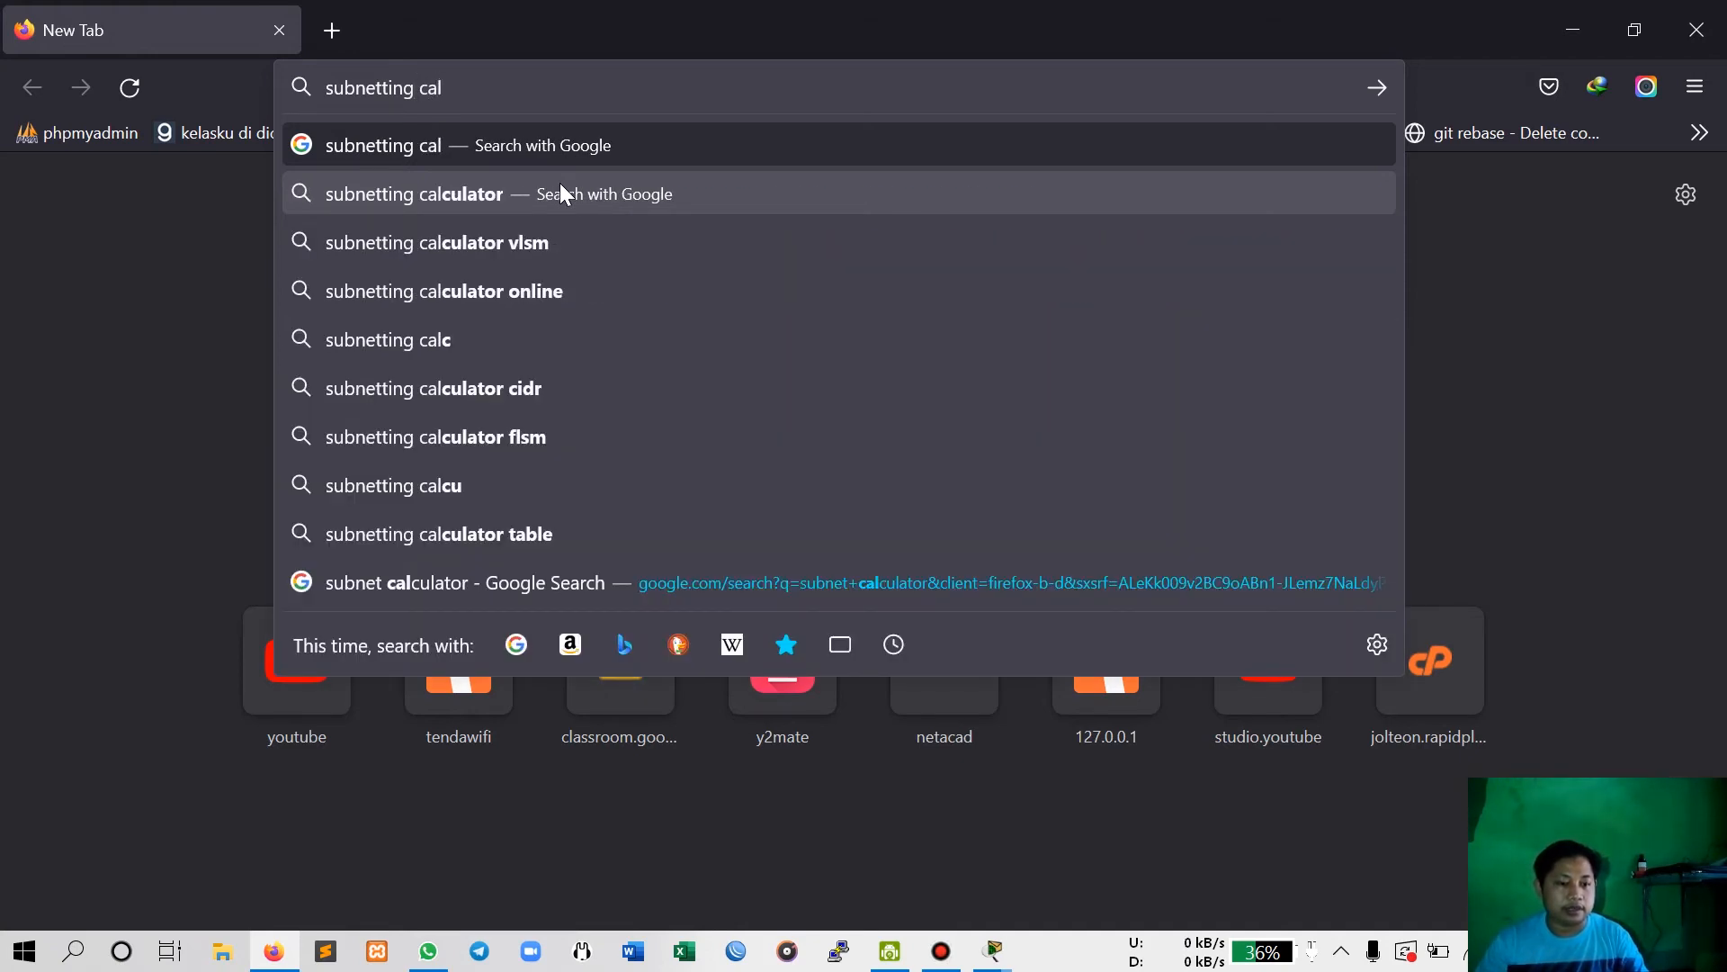
click(562, 187)
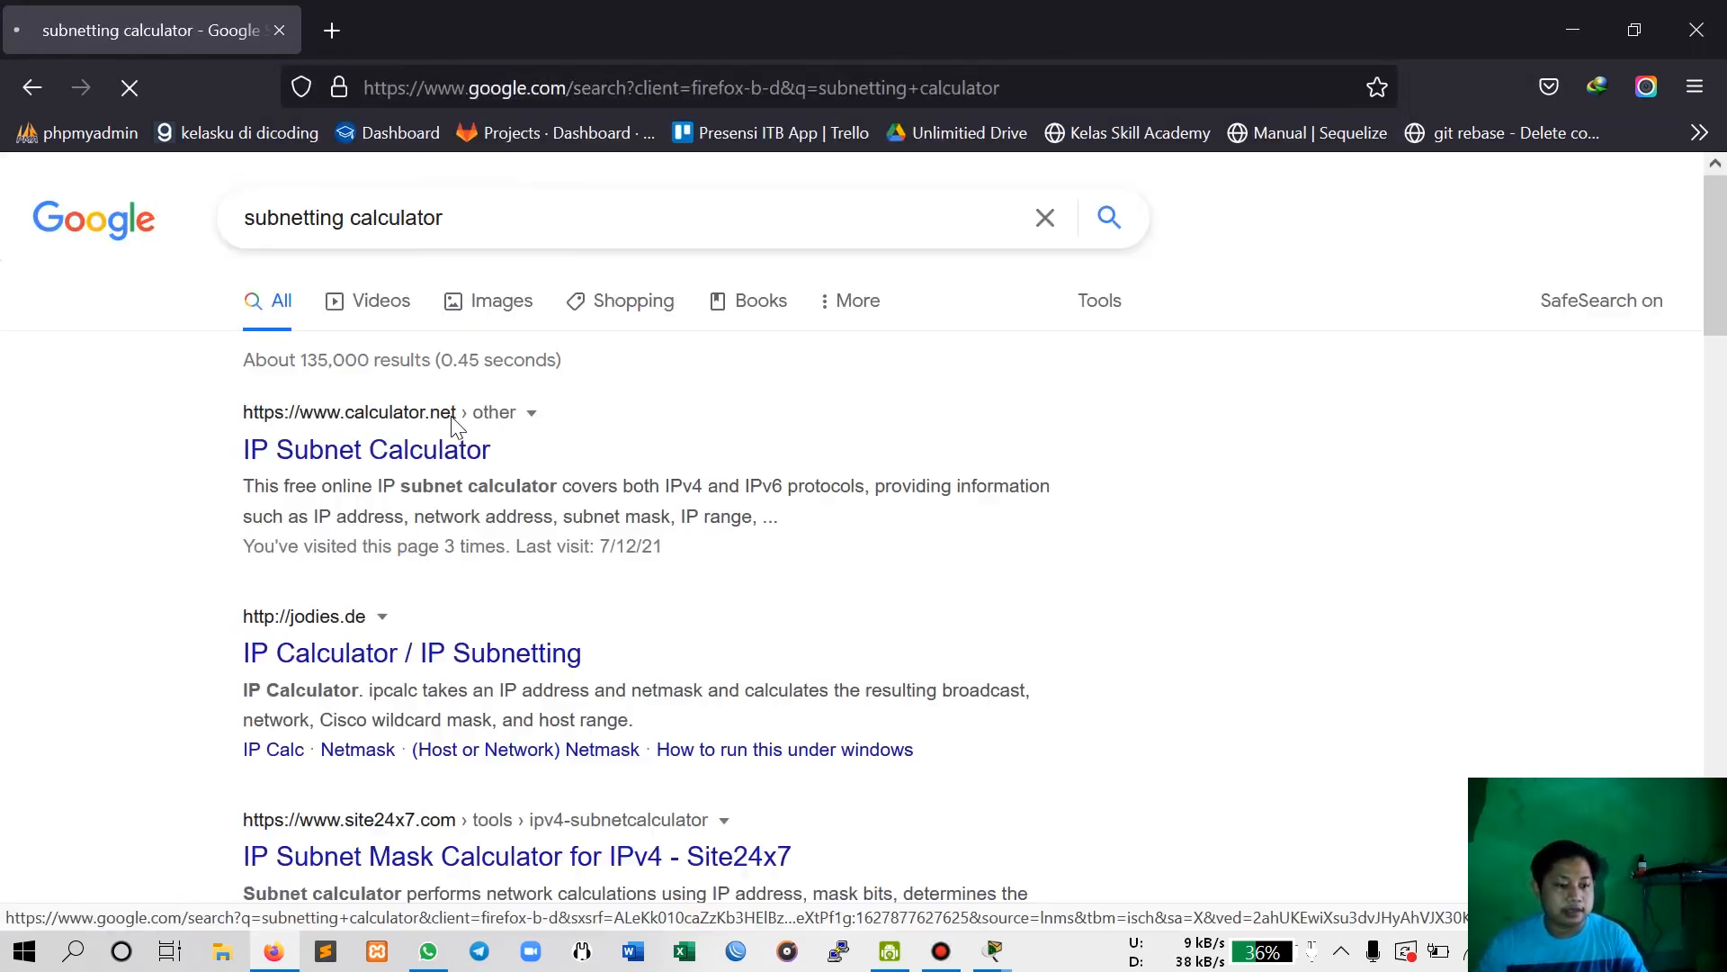
click(369, 460)
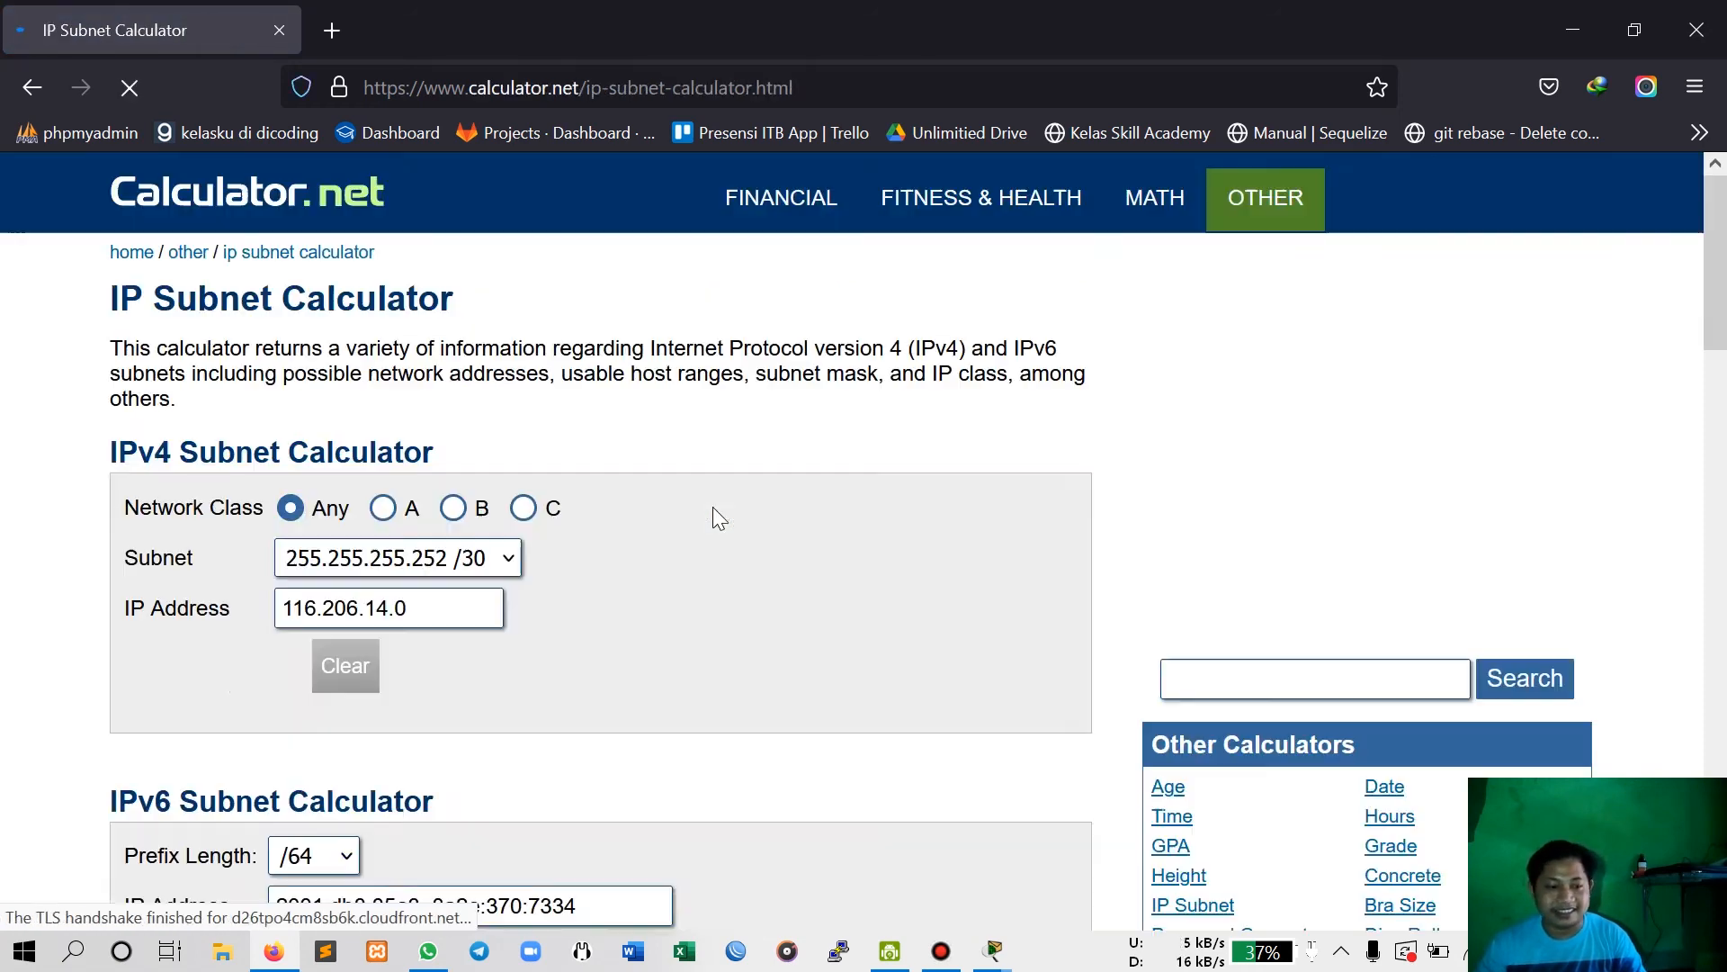
Copy R1's GigabitEthernet0/0/0 IPv4 address 209.165.200.225 into the IPv4 subnet calculator and set the subnet to 255.255.255.248 /29.
key(alt+Tab)
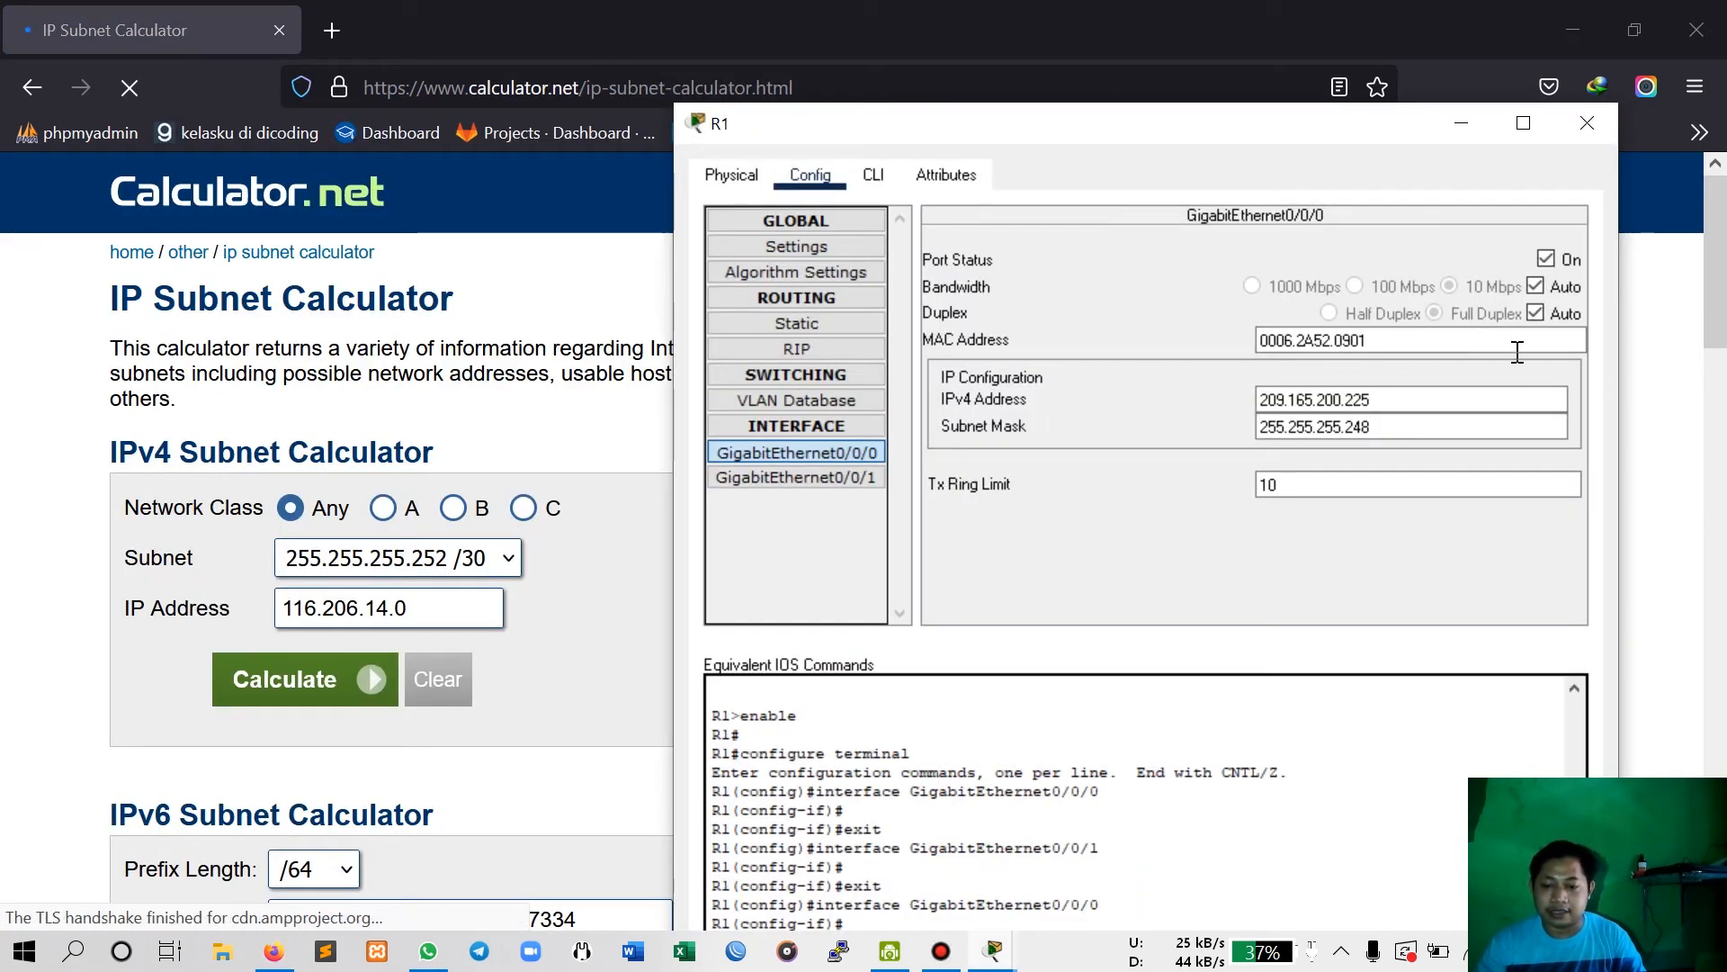
drag(1427, 399, 1220, 400)
key(ctrl+c)
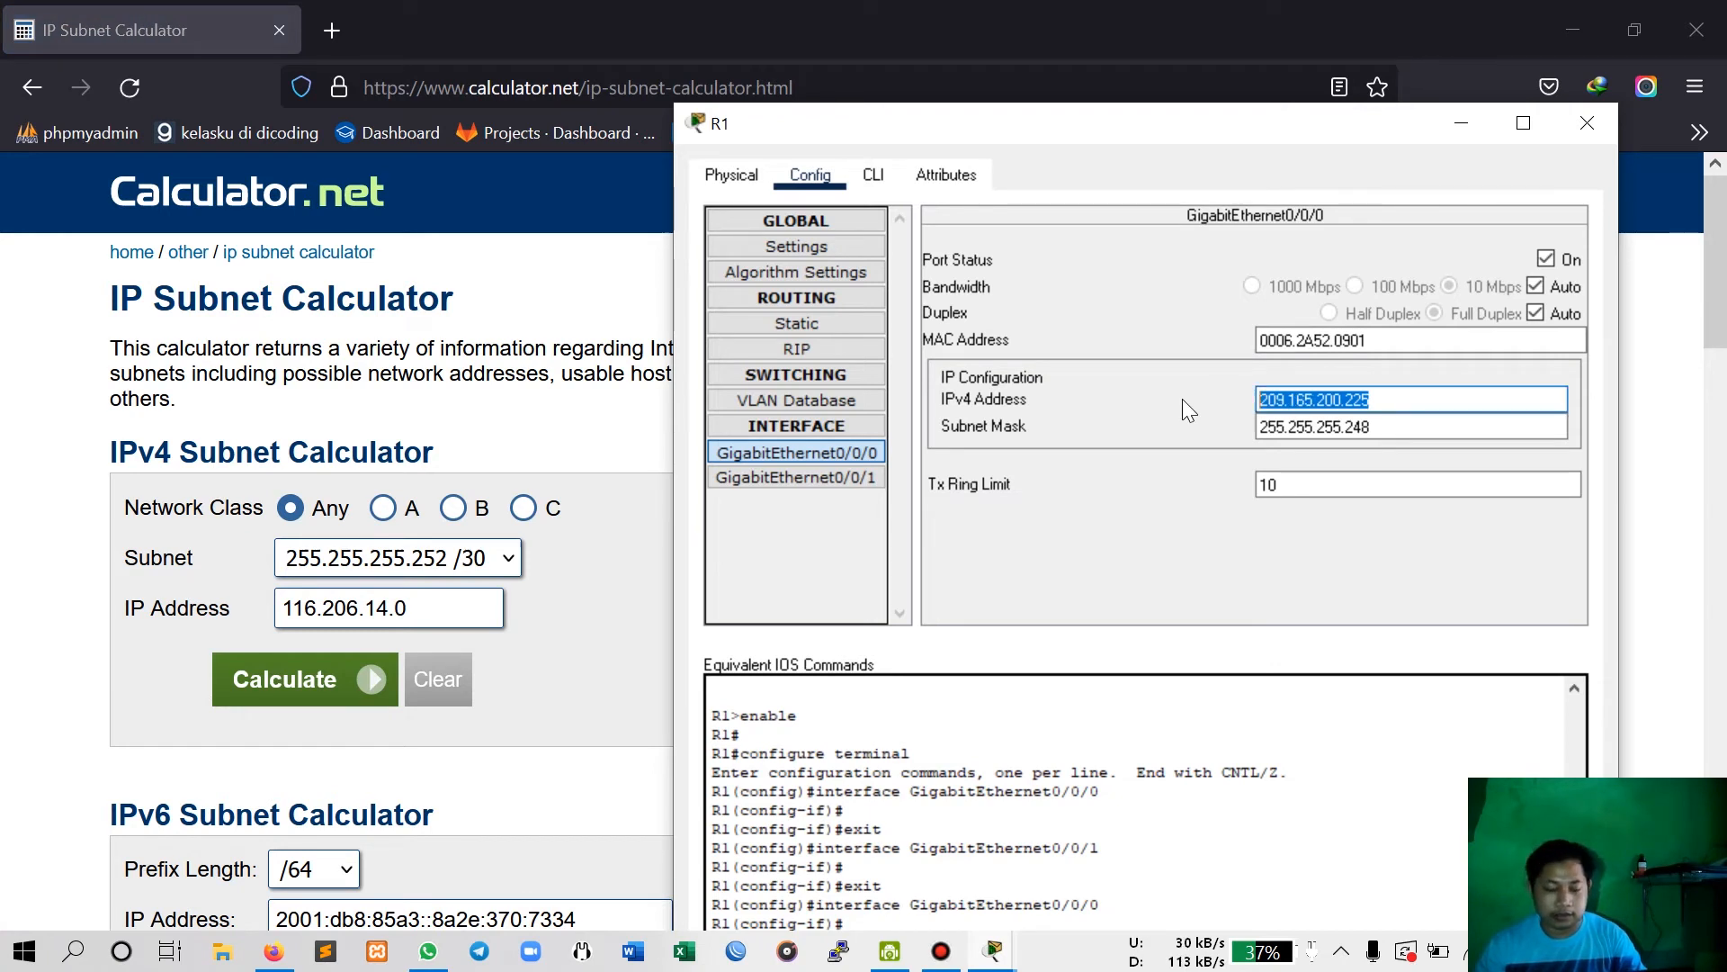
click(426, 565)
click(426, 565)
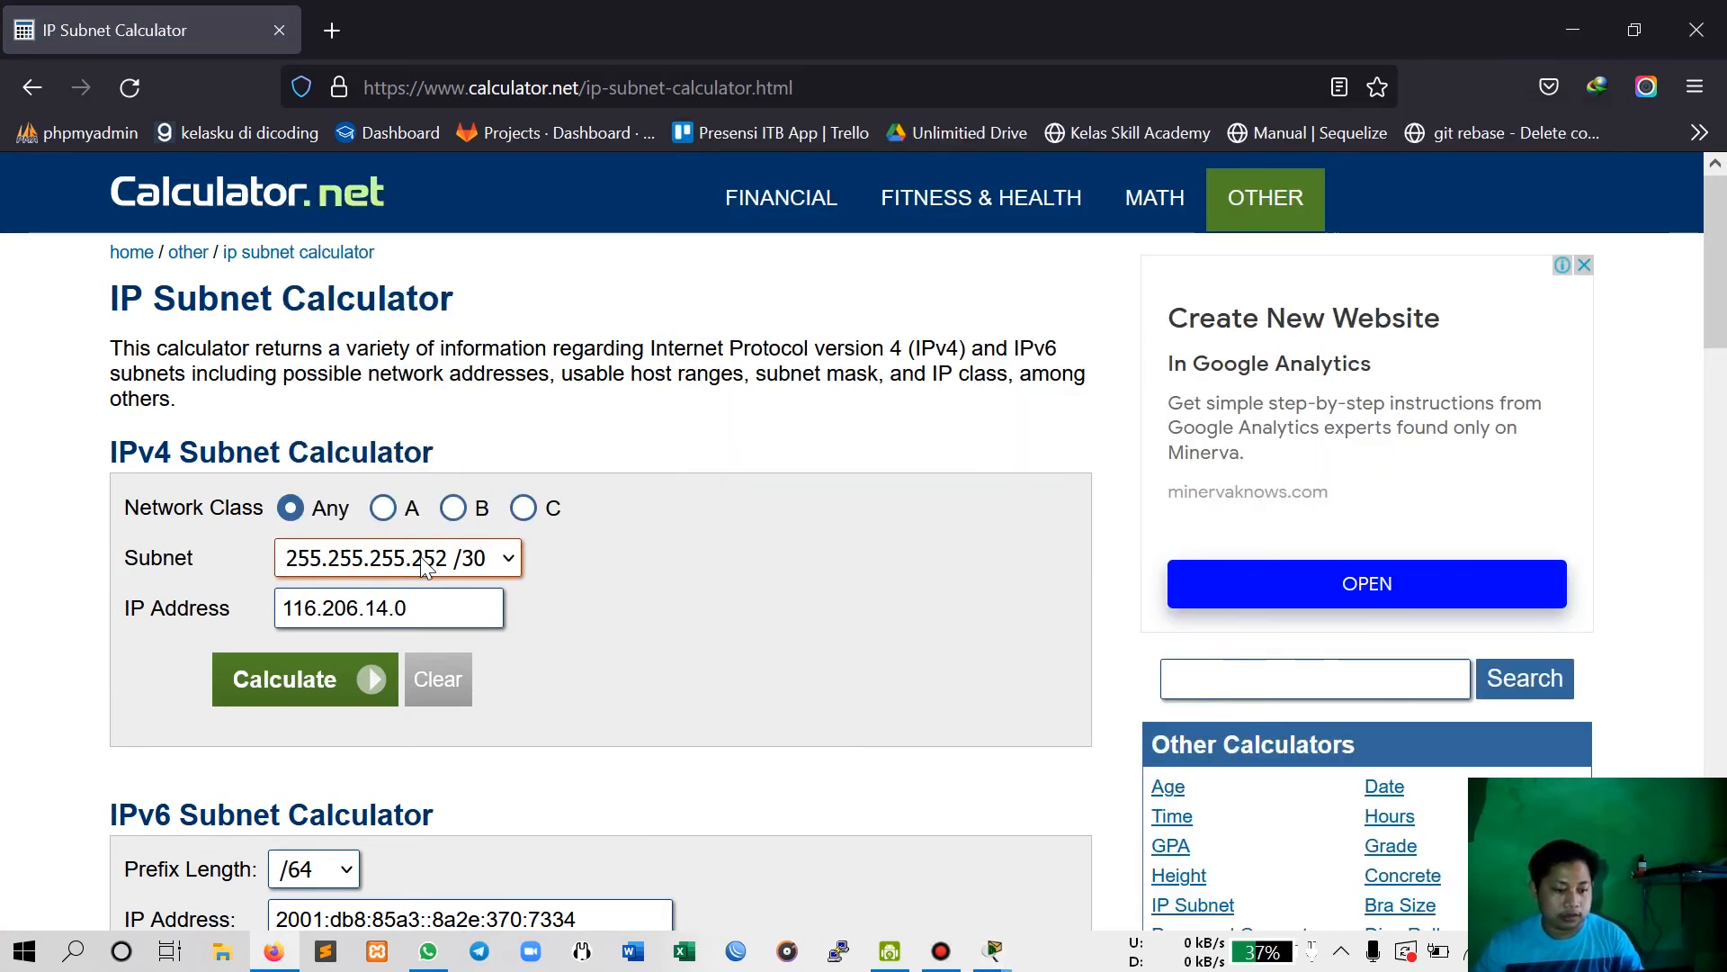
click(358, 627)
key(ctrl+a)
key(ctrl+v)
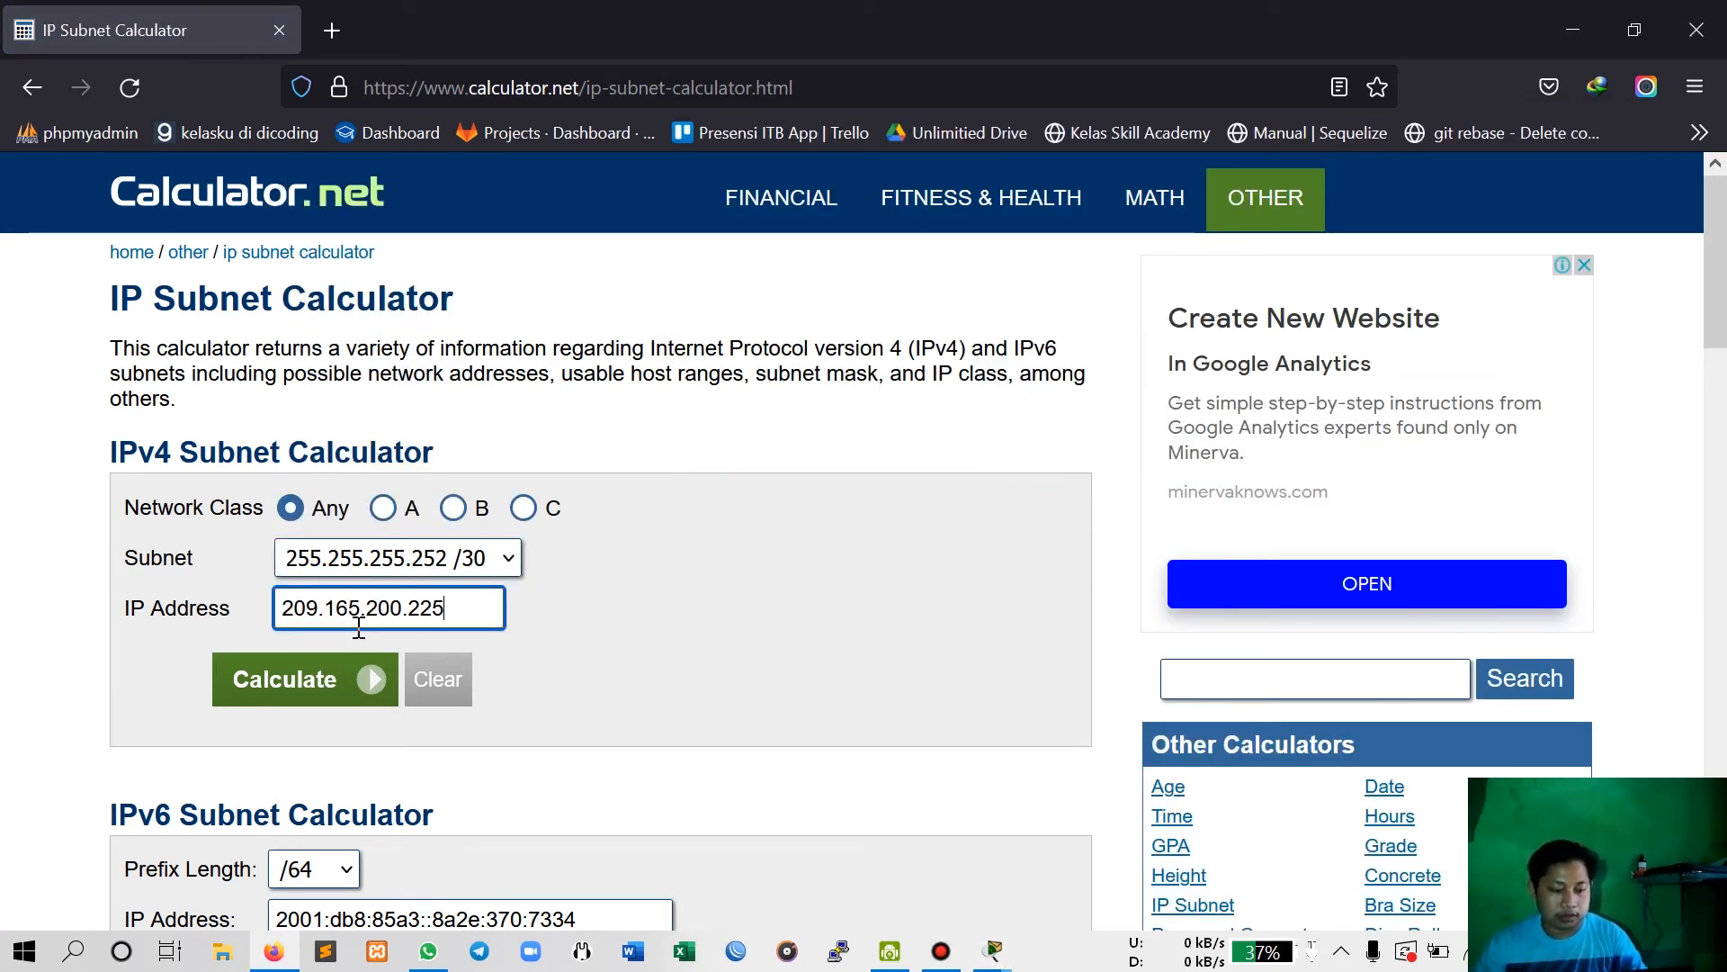
click(501, 563)
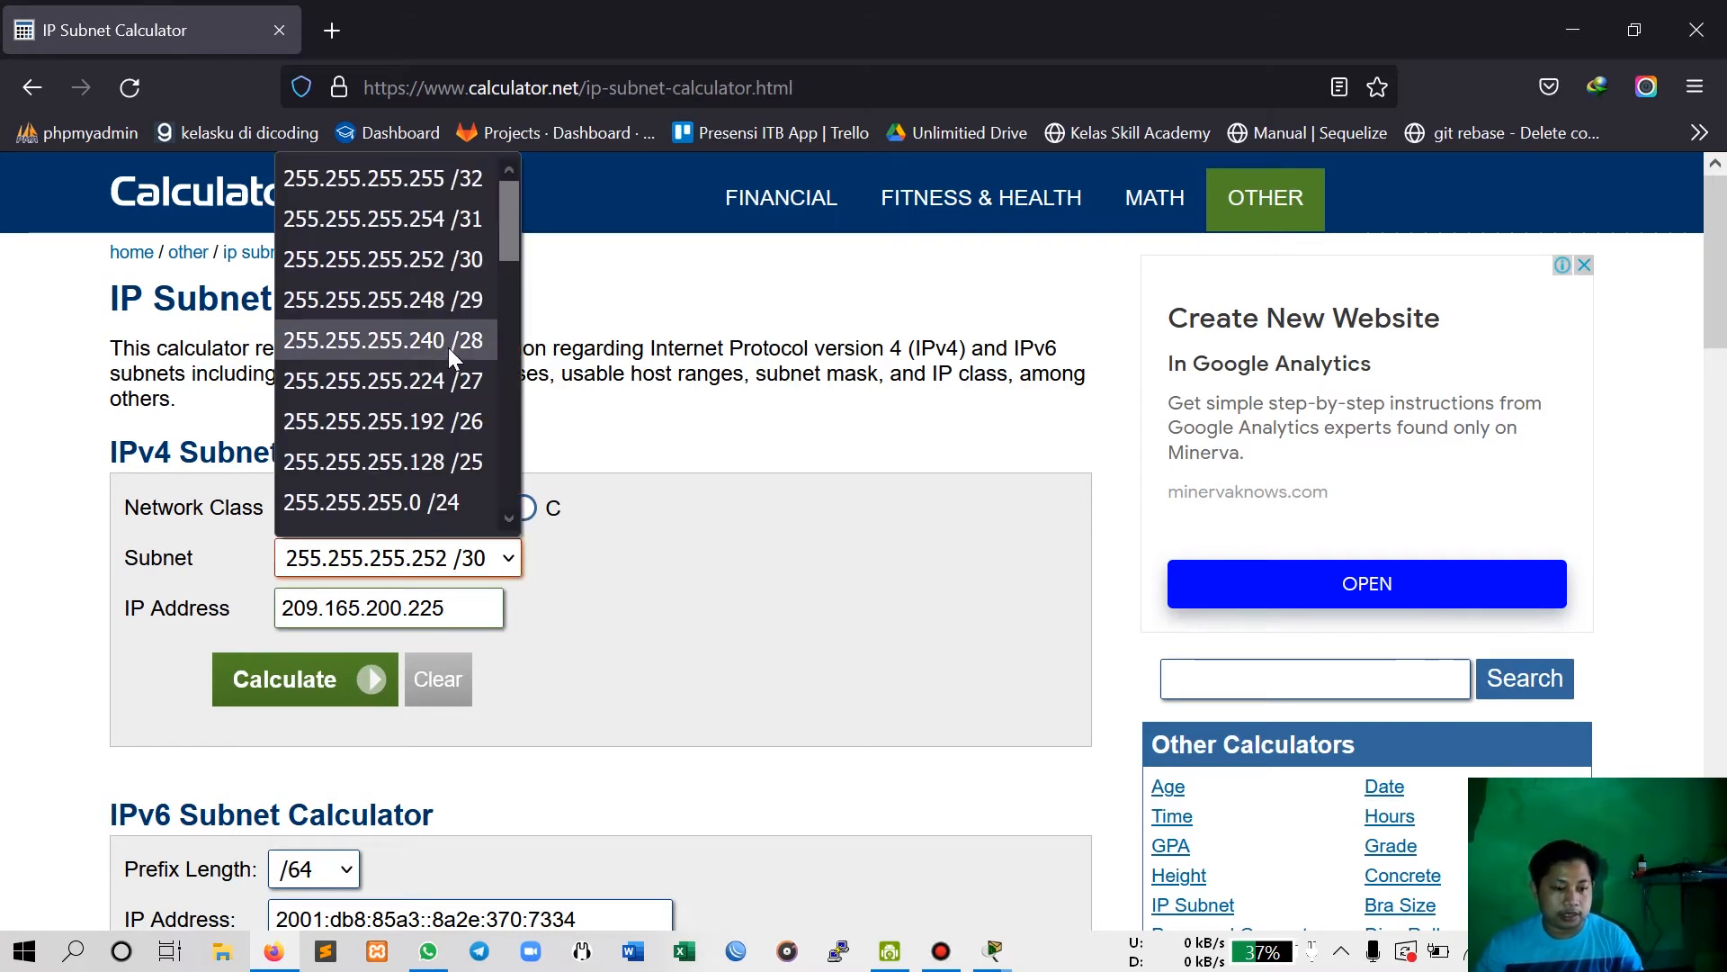
click(445, 290)
Check the entered subnet against the network range in the Packet Tracer instructions and calculate the IPv4 subnet.
key(alt+Tab)
key(alt+Tab)
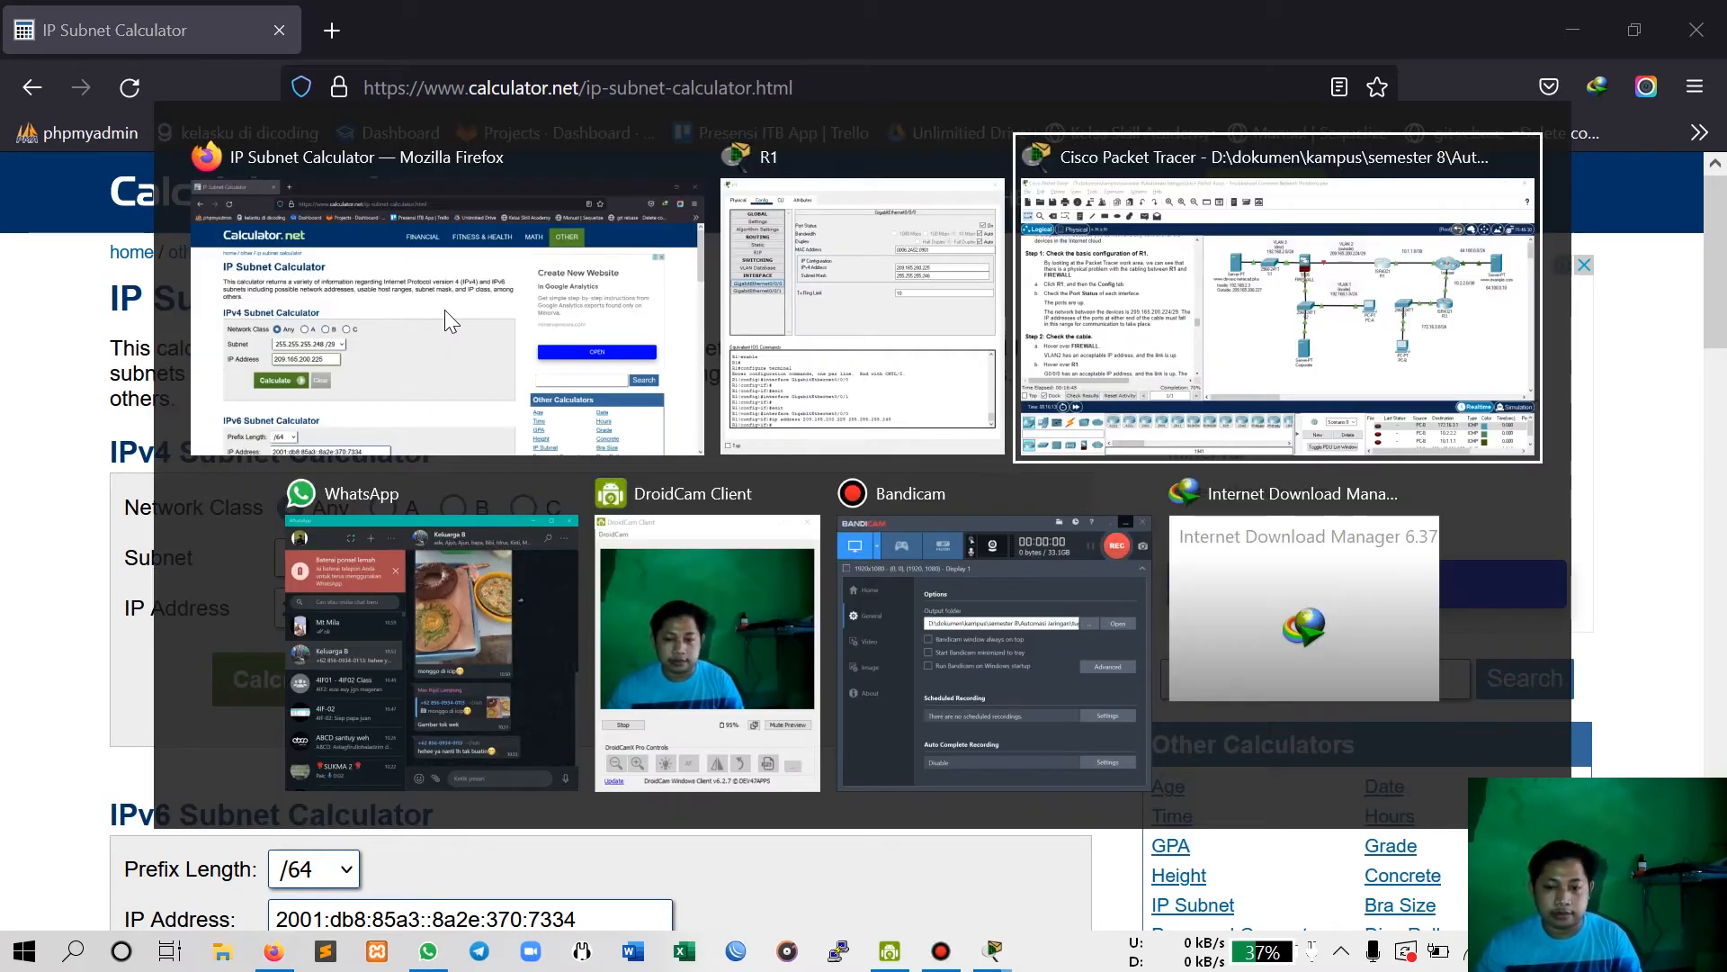
key(alt+Tab)
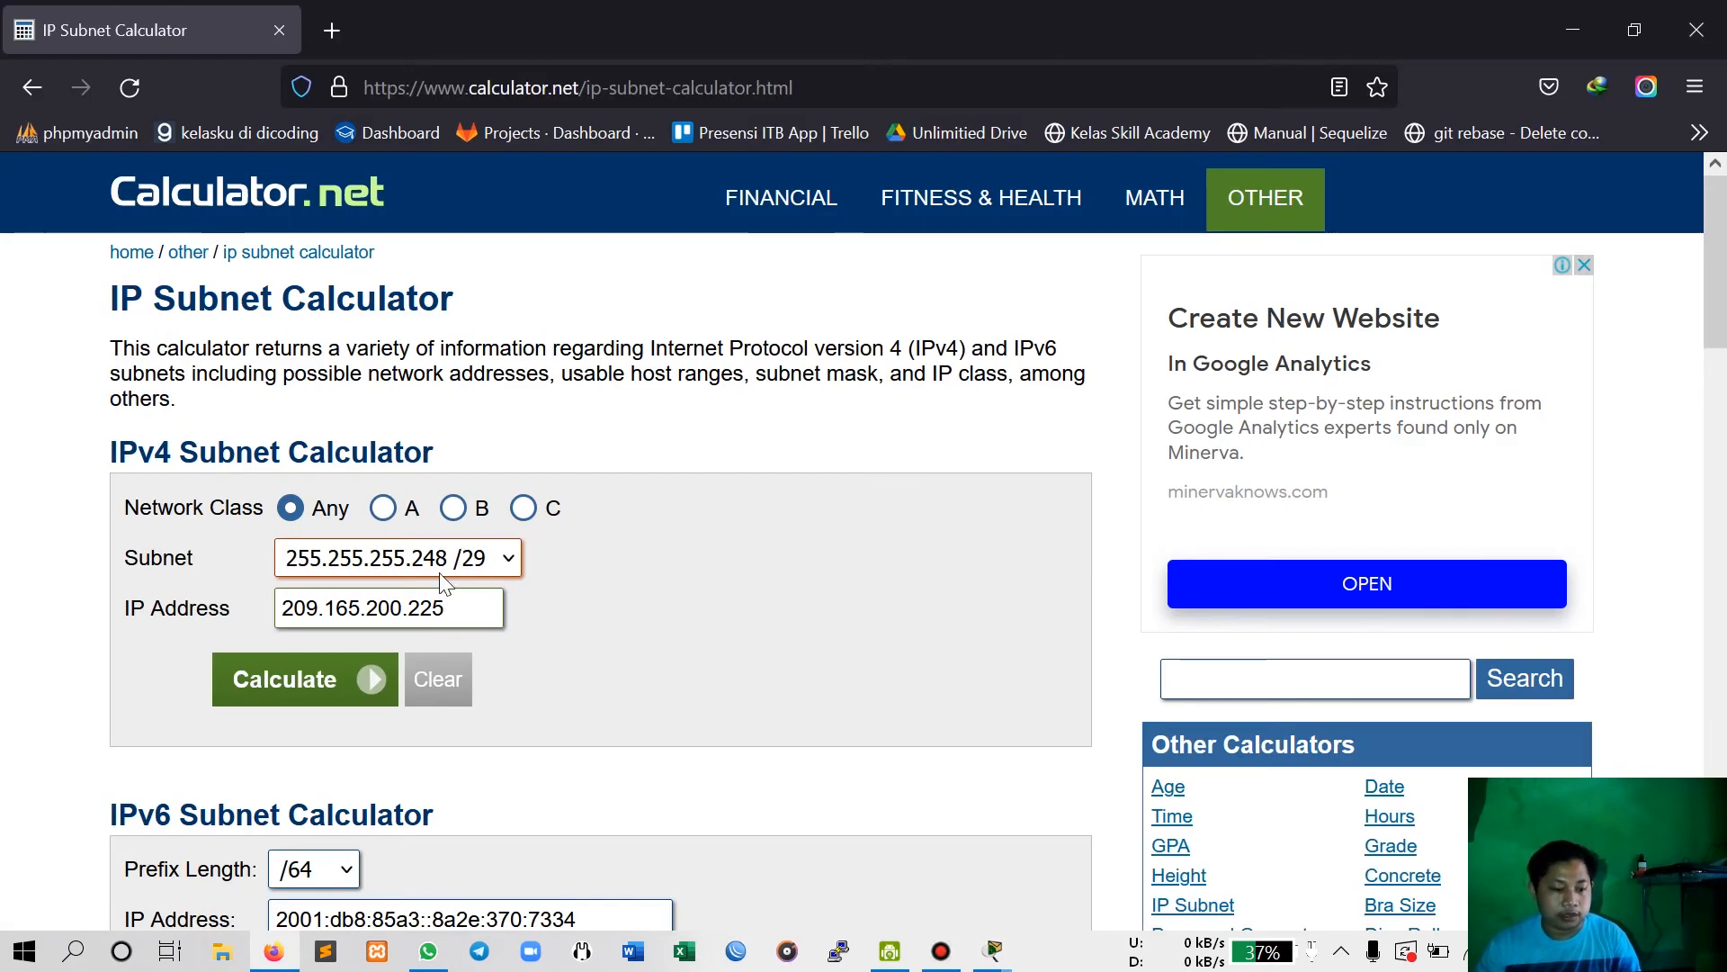
key(alt+Tab)
key(alt+Tab)
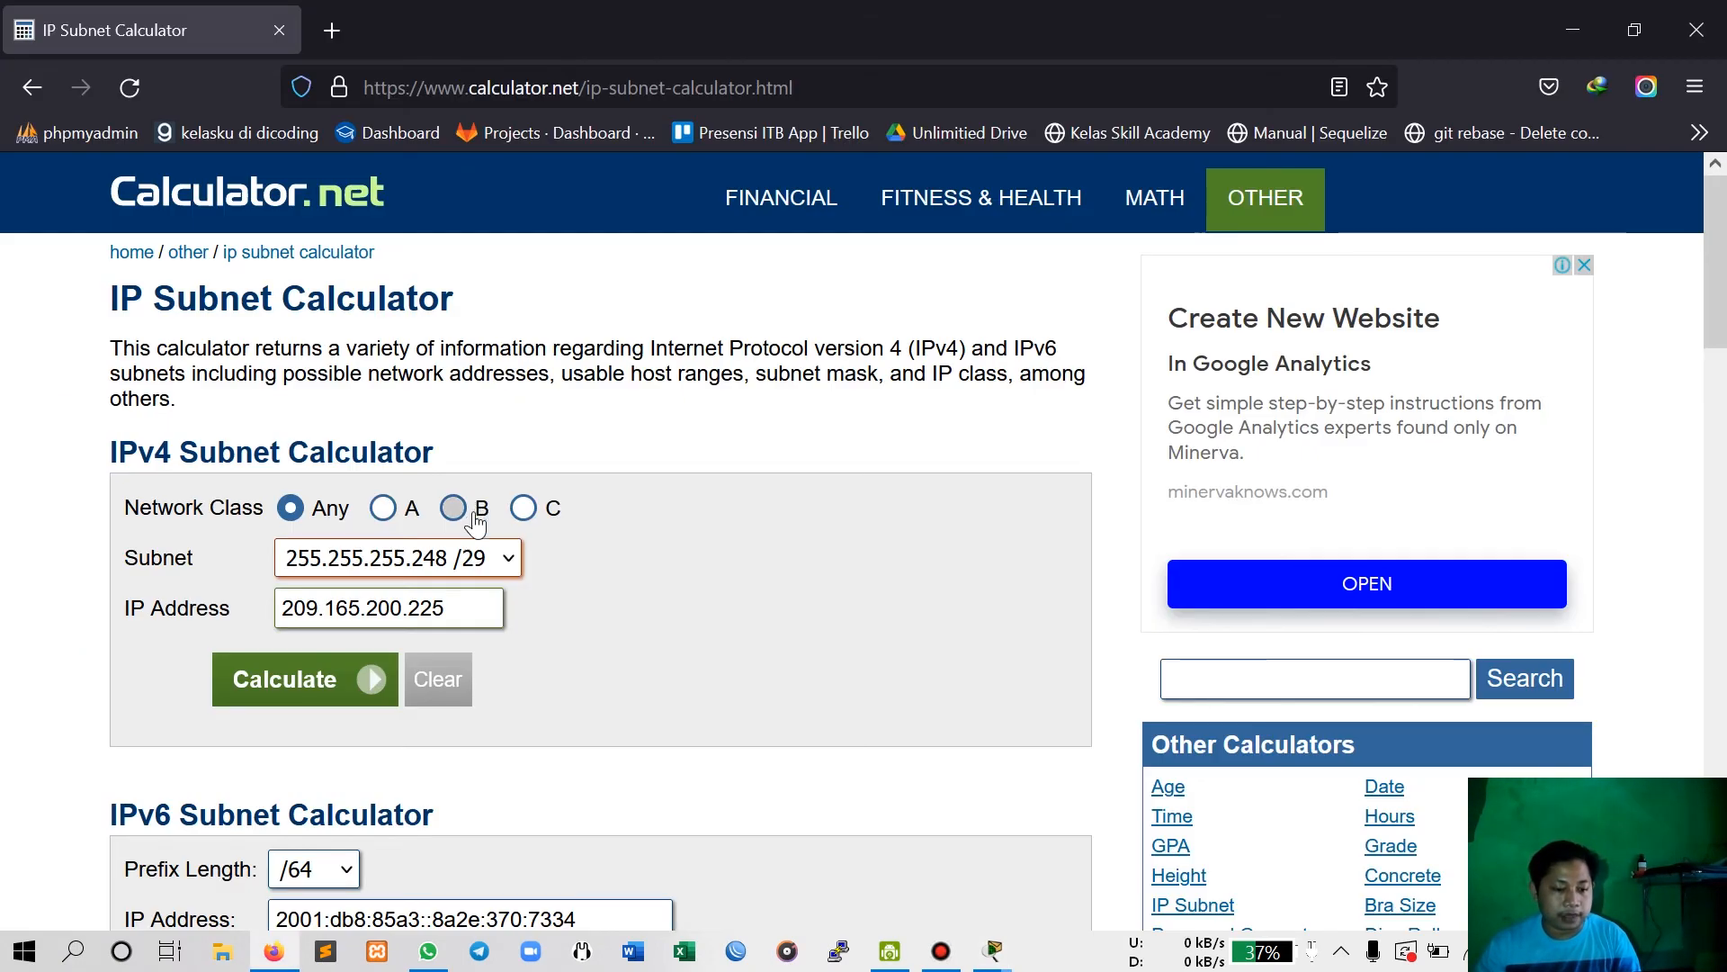
click(447, 569)
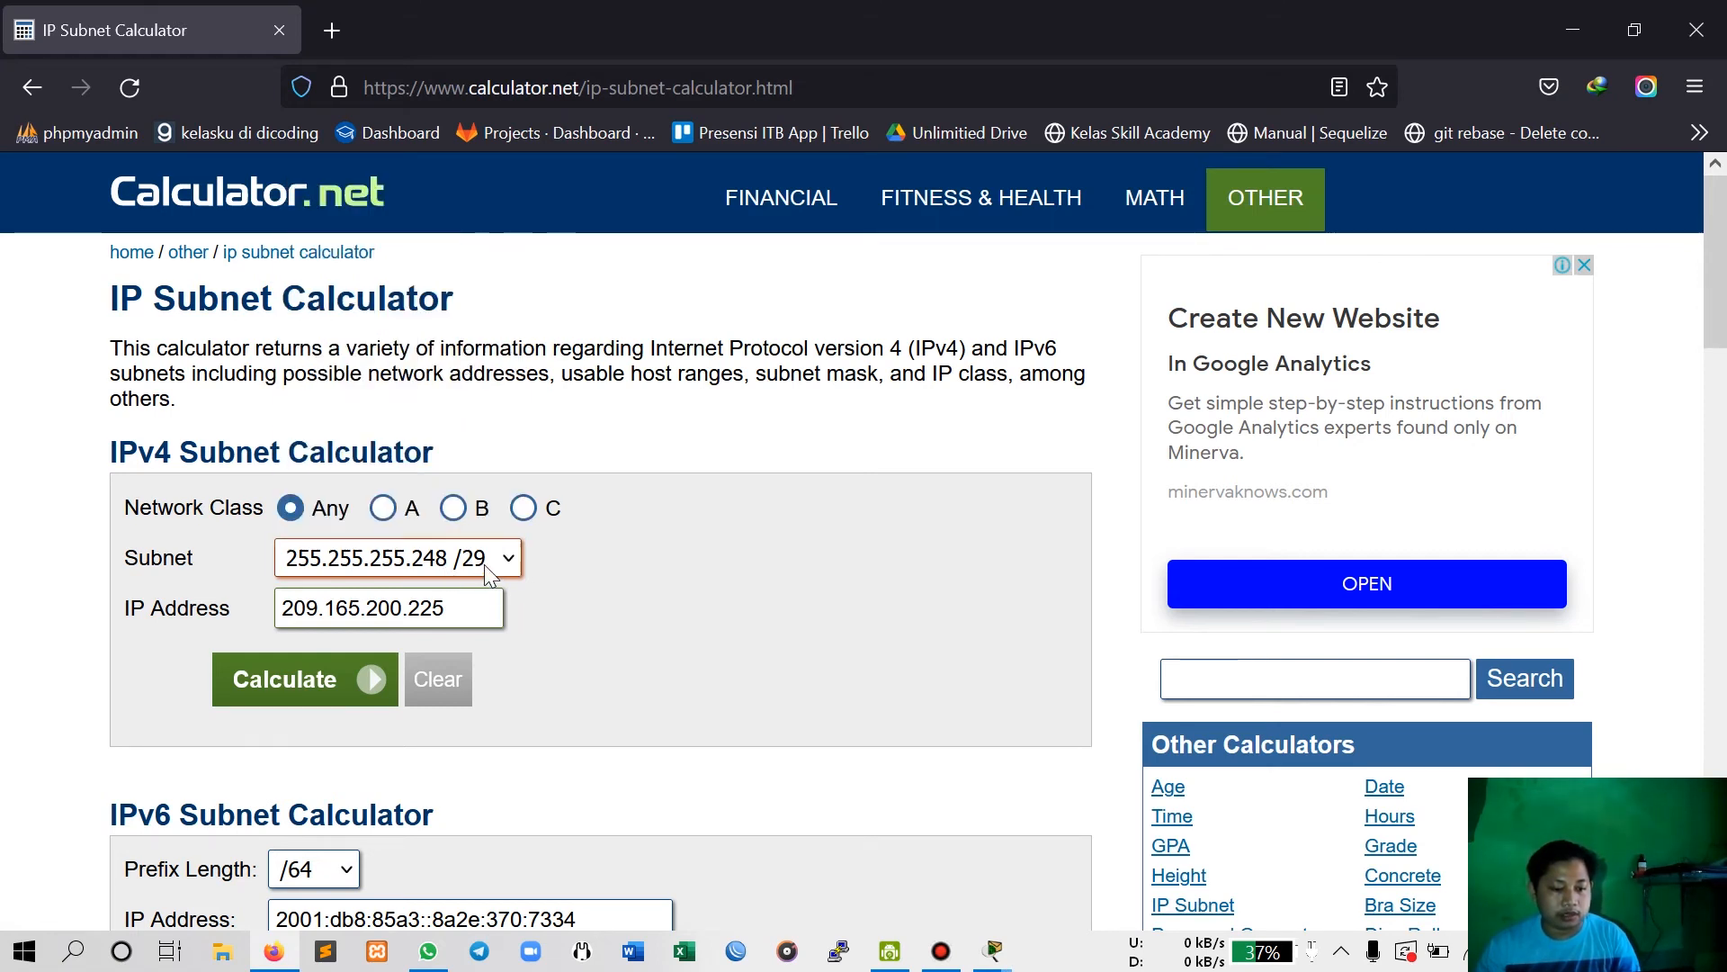
key(alt+Tab)
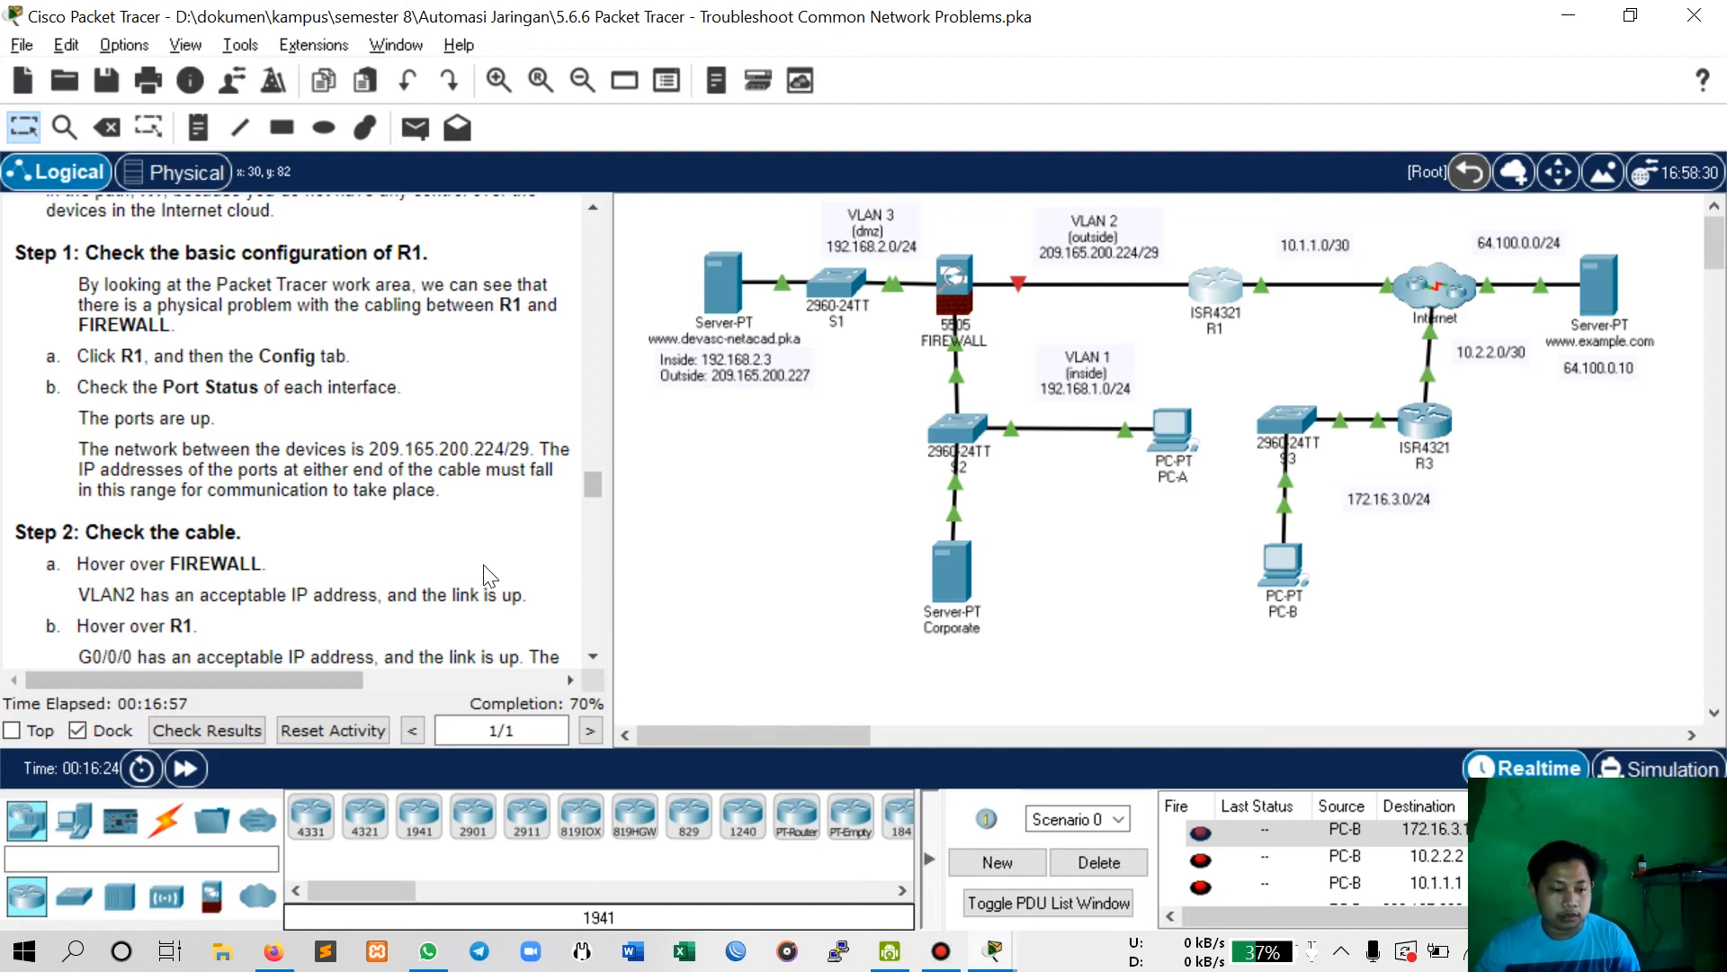
key(alt+Tab)
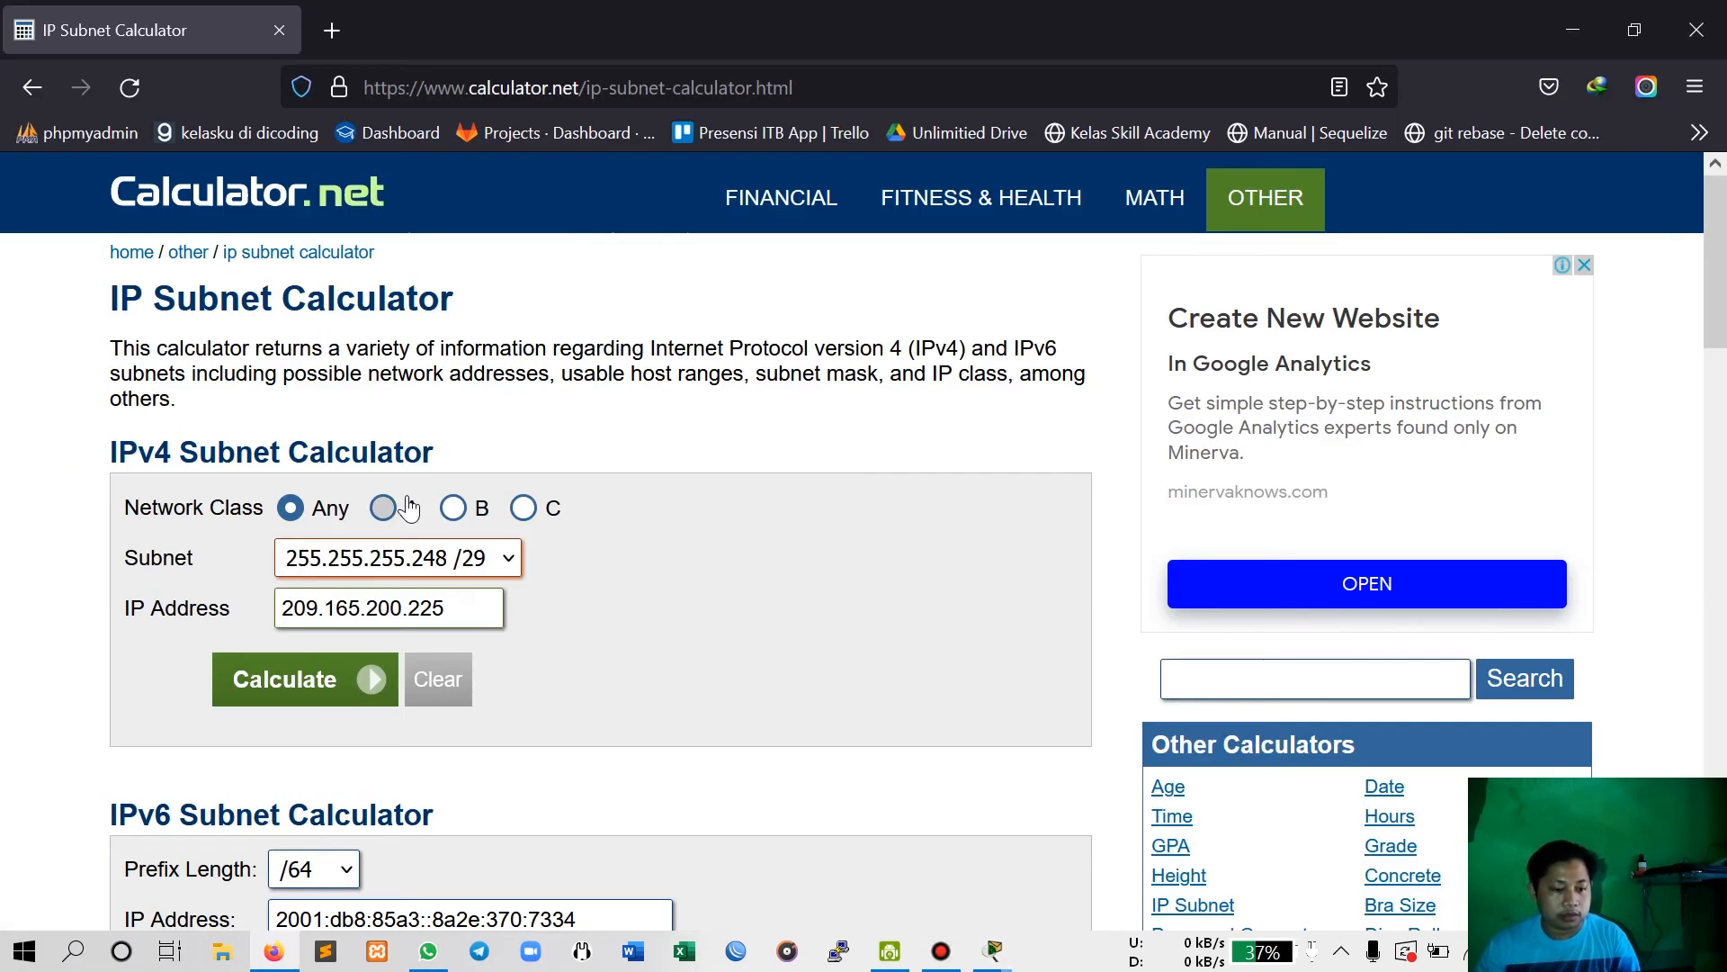
click(281, 681)
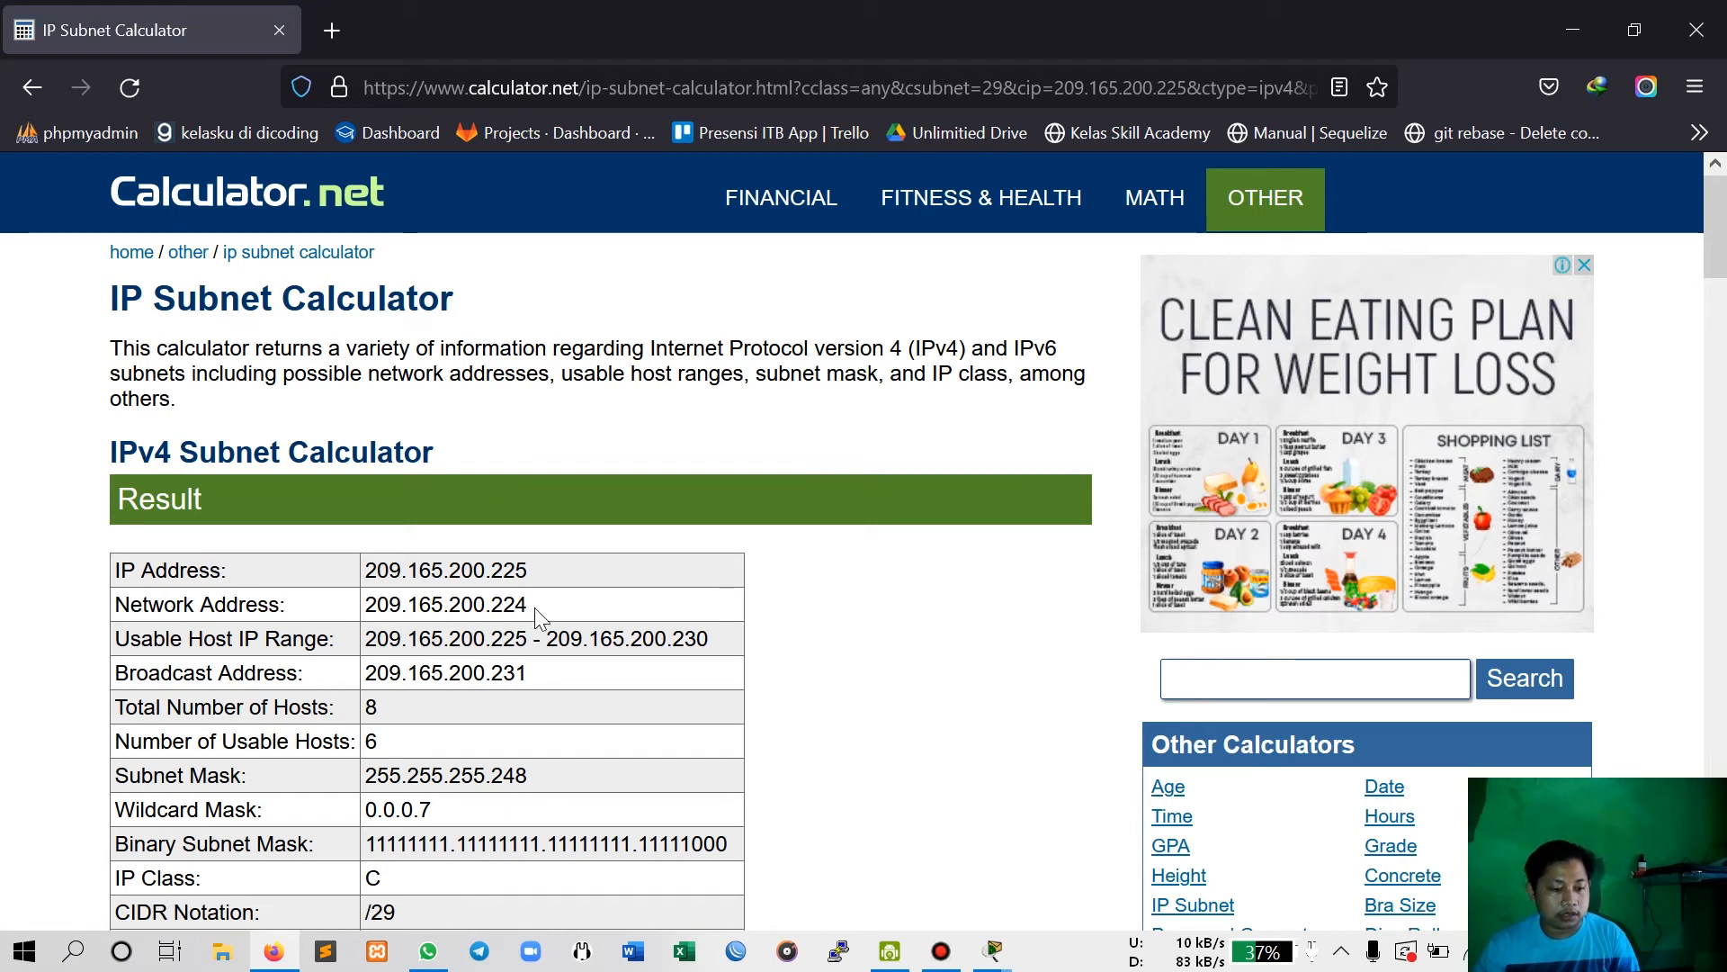
Compare the calculated network address and usable host IP range with the network between R1 and FIREWALL in the instructions.
drag(530, 605, 455, 605)
key(alt+Tab)
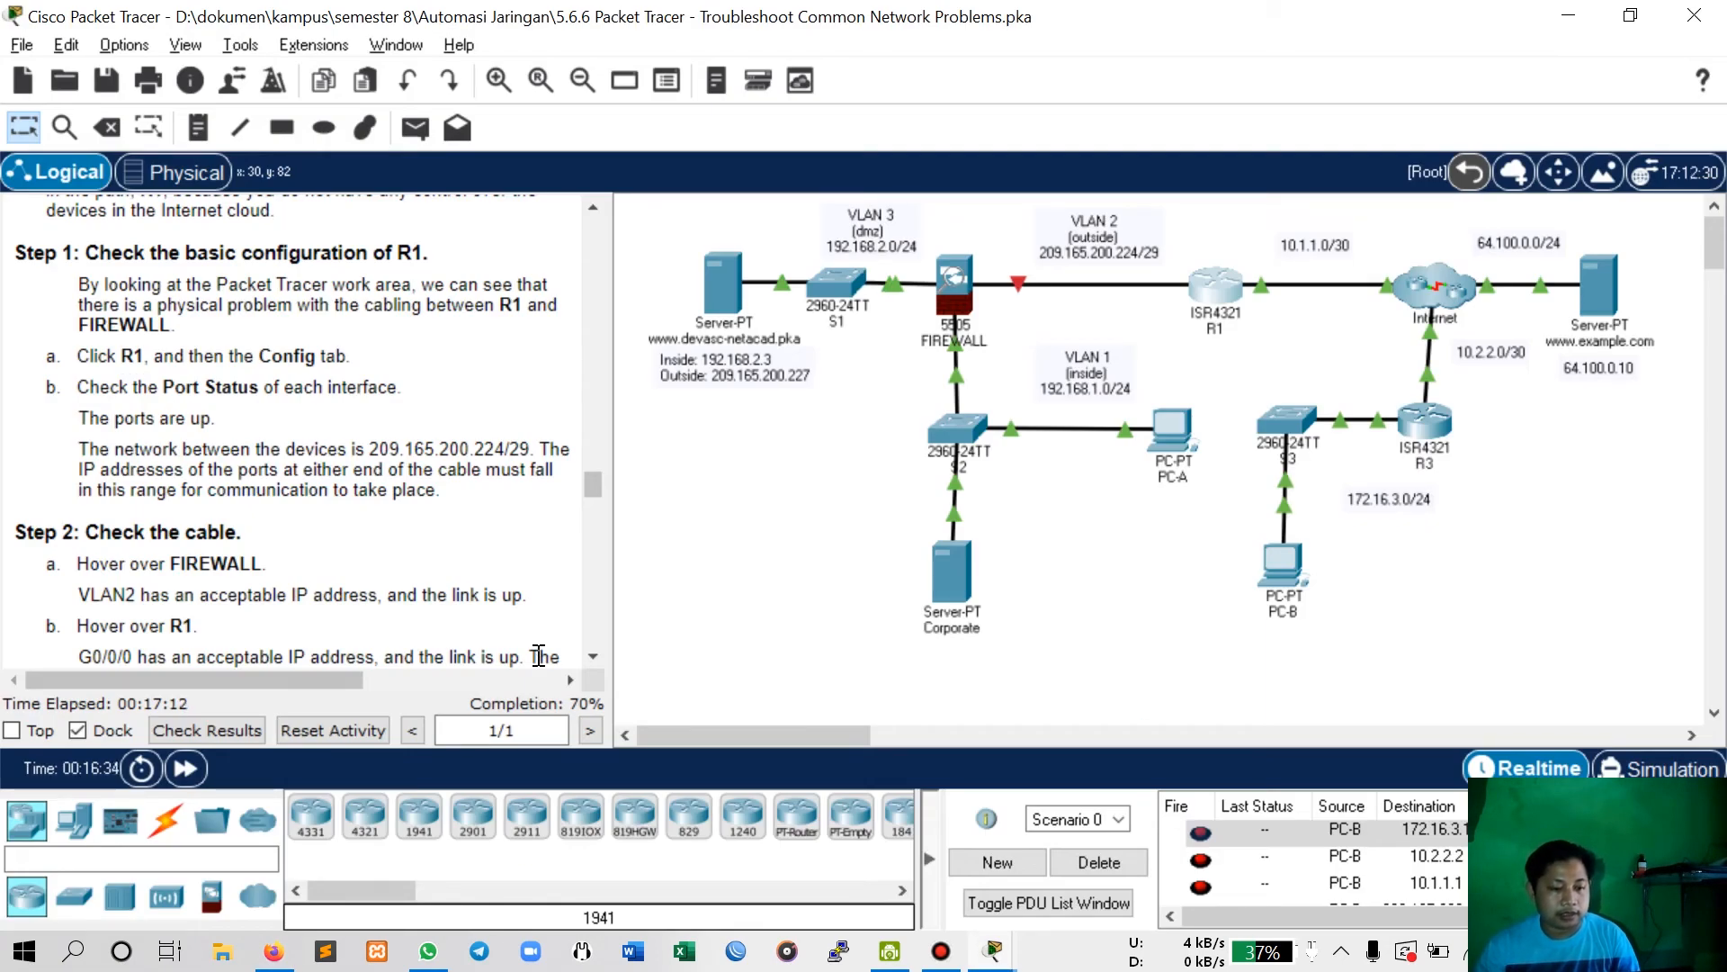
key(alt+Tab)
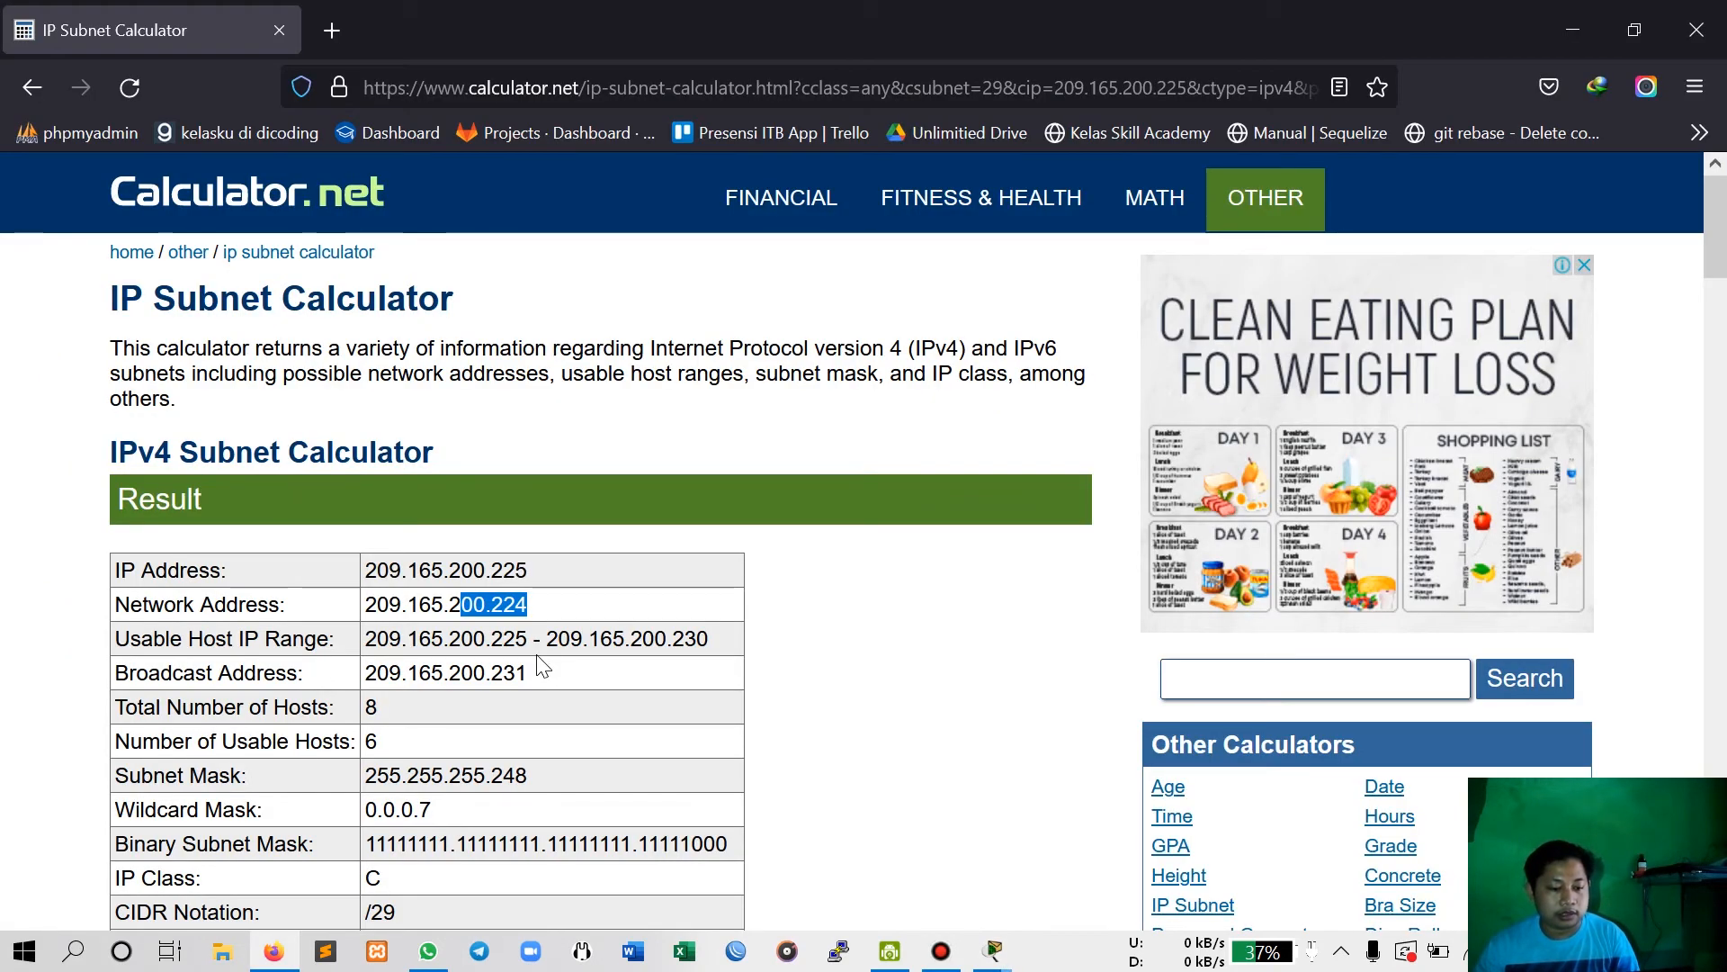
key(alt+Tab)
key(alt+Tab)
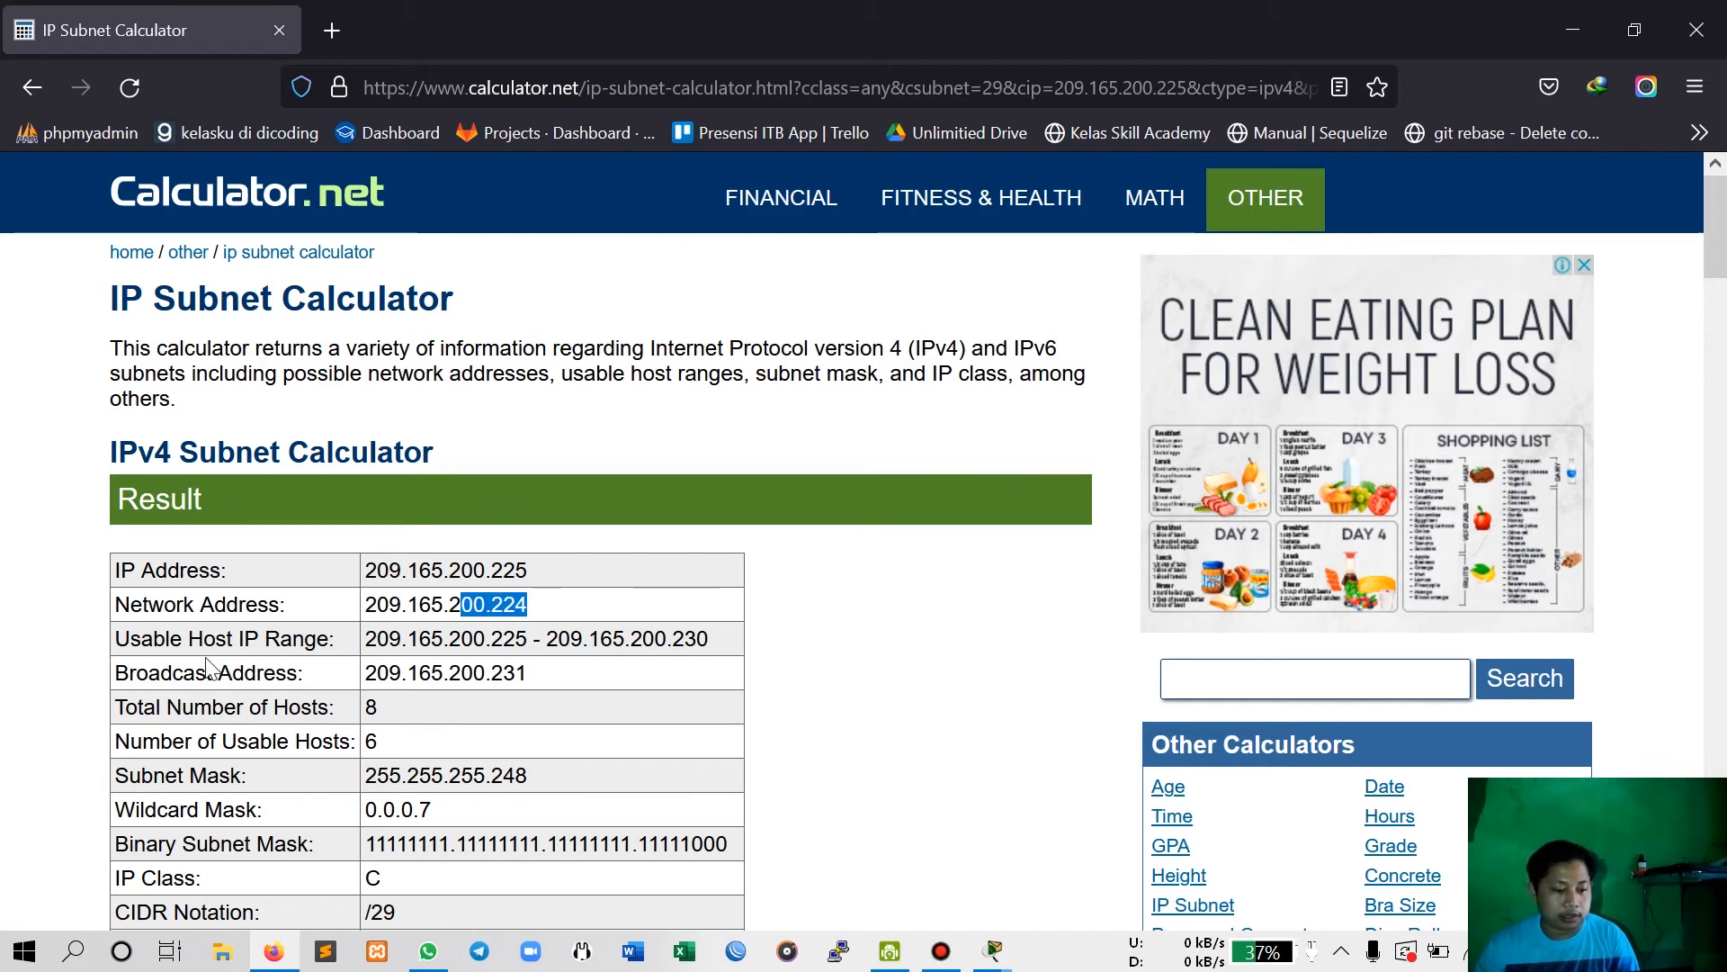
drag(487, 639, 724, 643)
Return to Packet Tracer and read the Step 2 instructions on checking the cable between FIREWALL and R1.
key(alt+Tab)
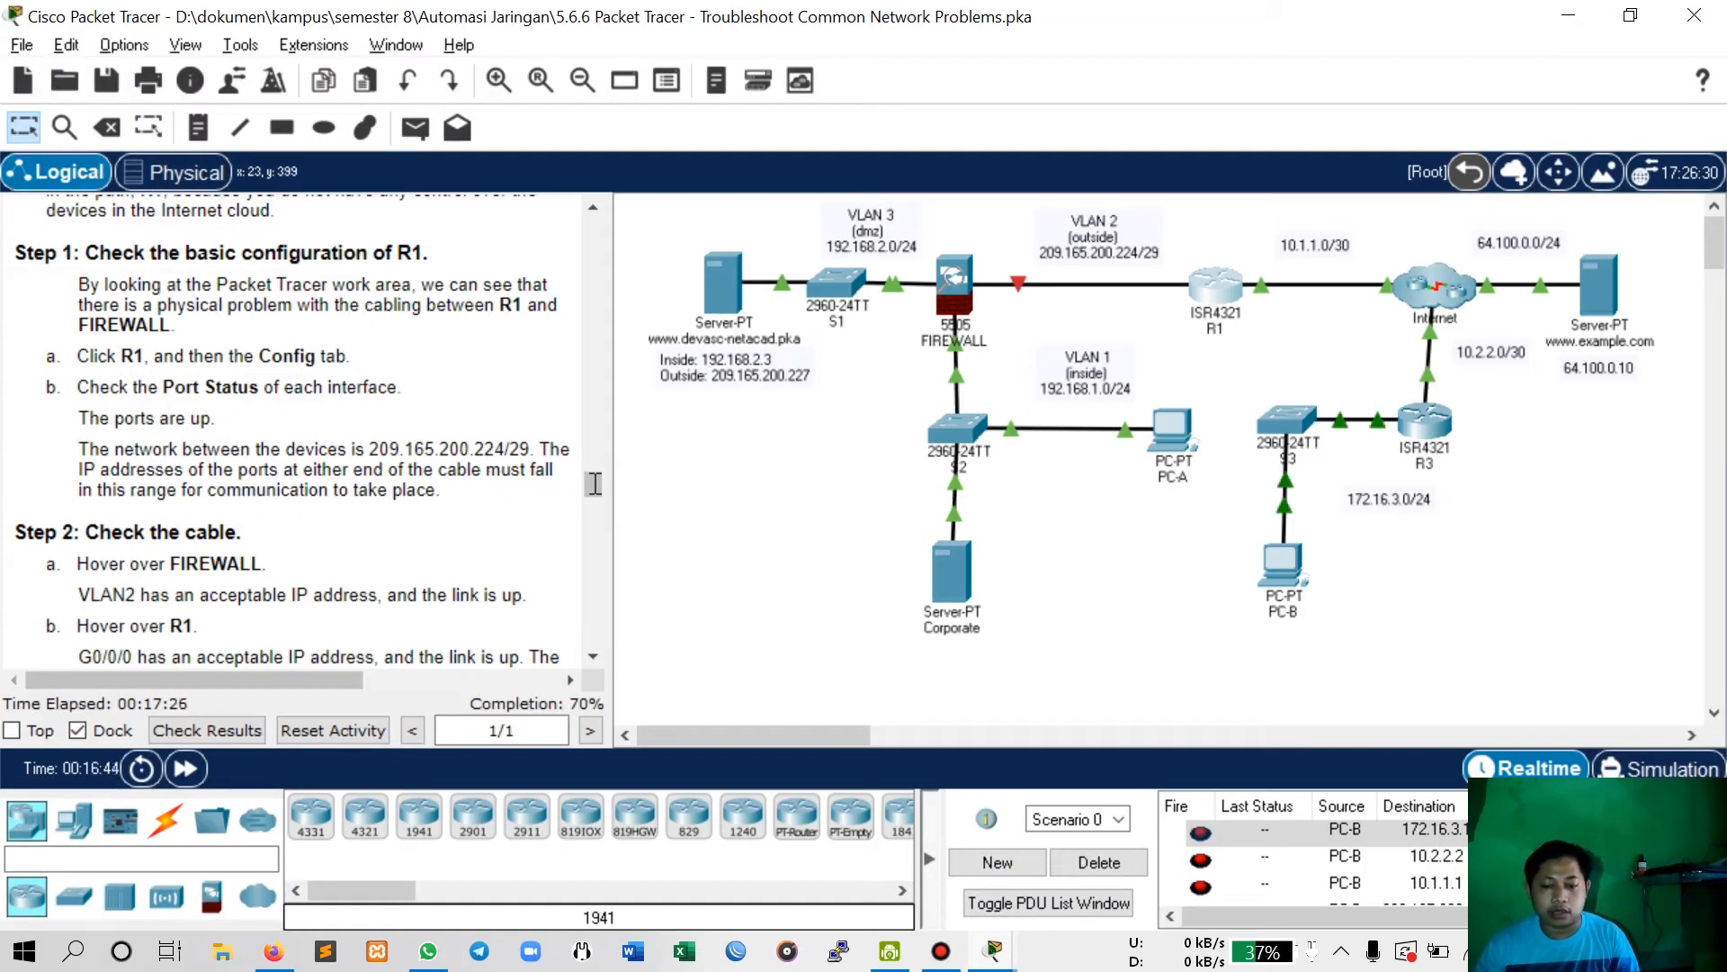
key(alt+Tab)
key(alt+Tab)
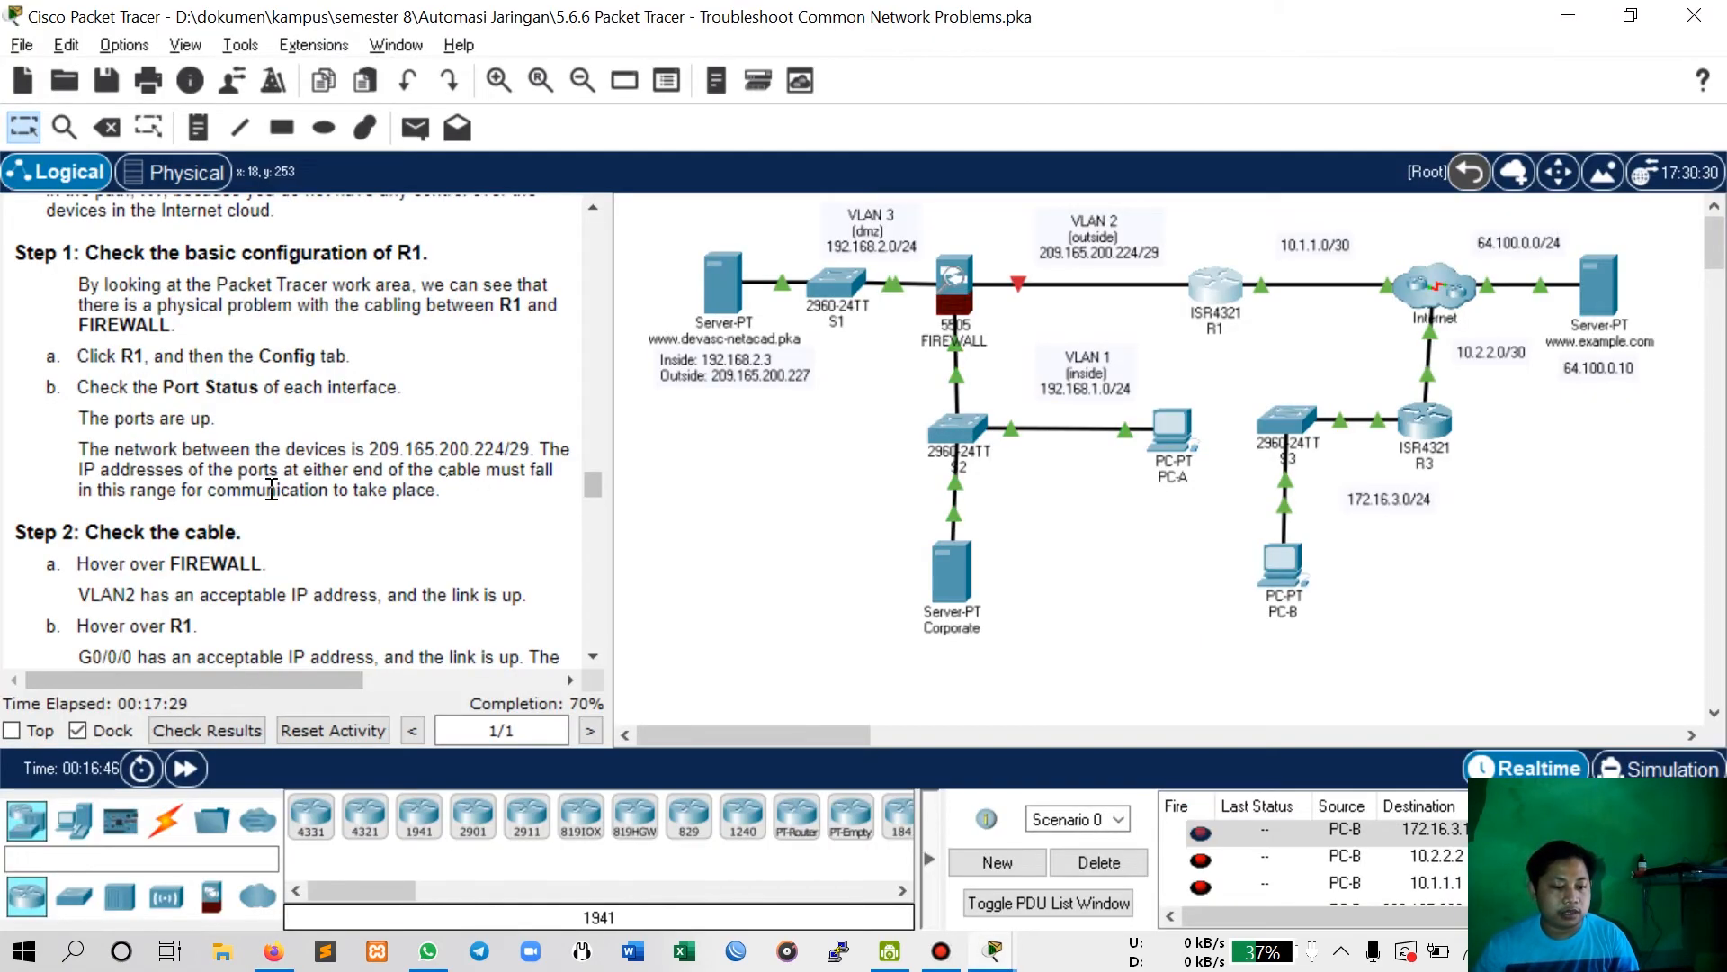
scroll(241, 492, down, 3)
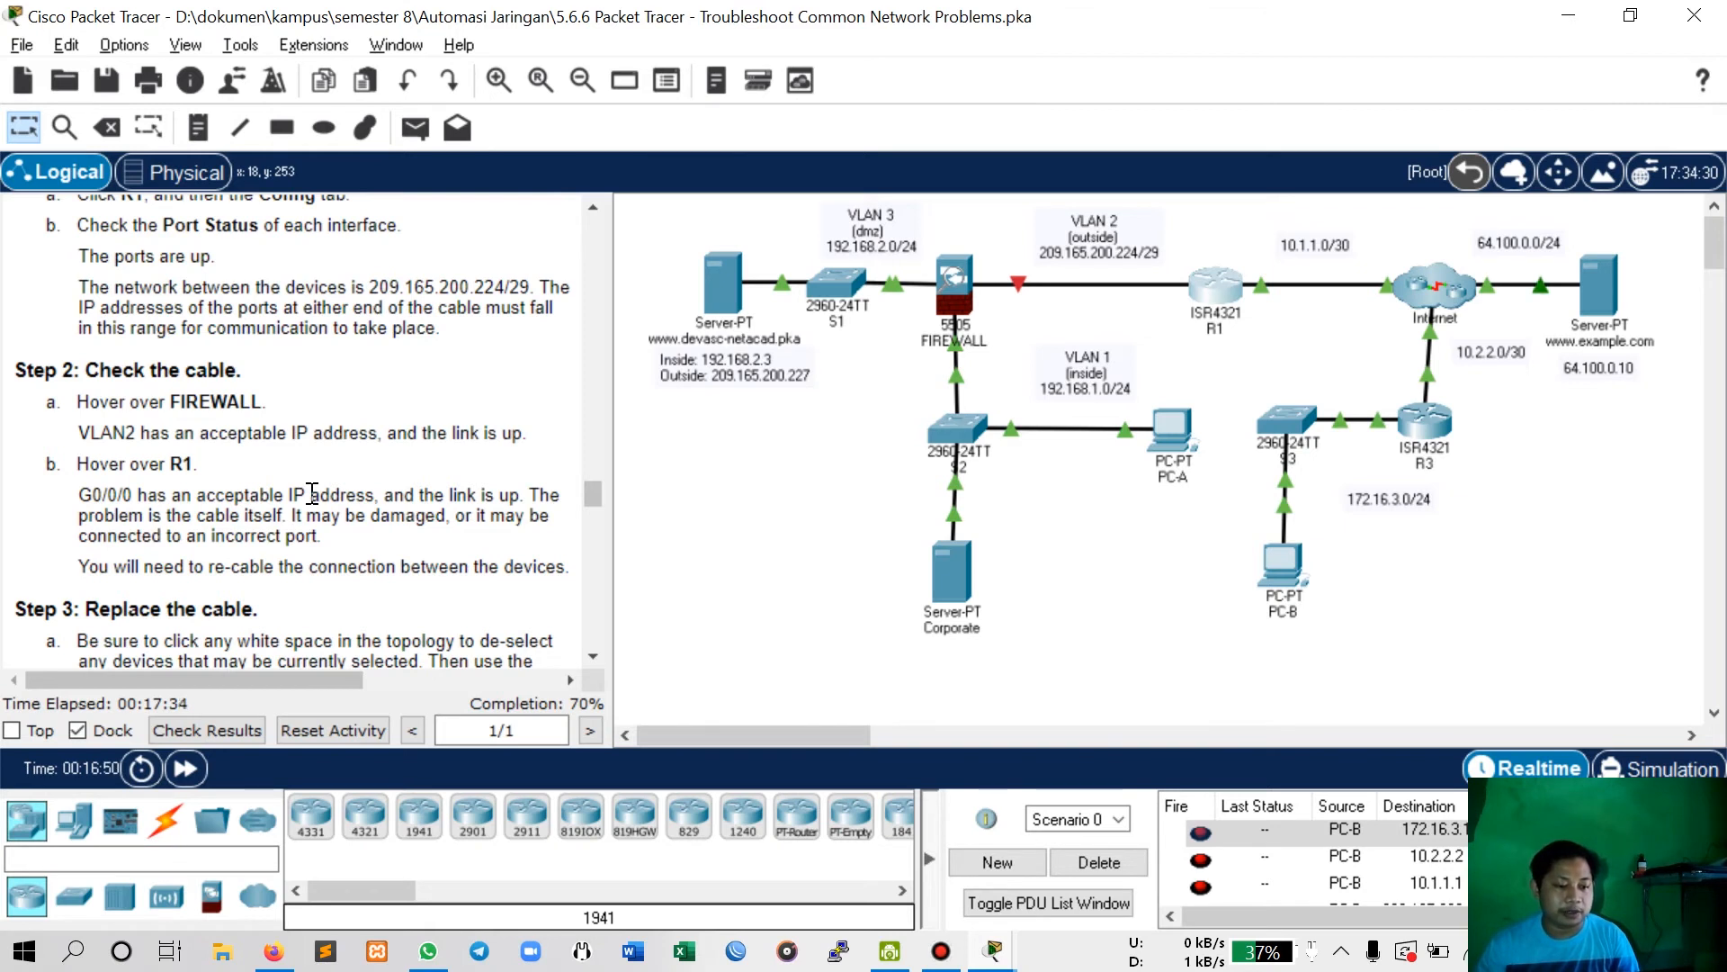
Compare the subnet mask in the browser's IPv4 subnet calculator result with the mask on R1's GigabitEthernet0/0/0 interface in Packet Tracer.
scroll(311, 493, up, 2)
key(alt+Tab)
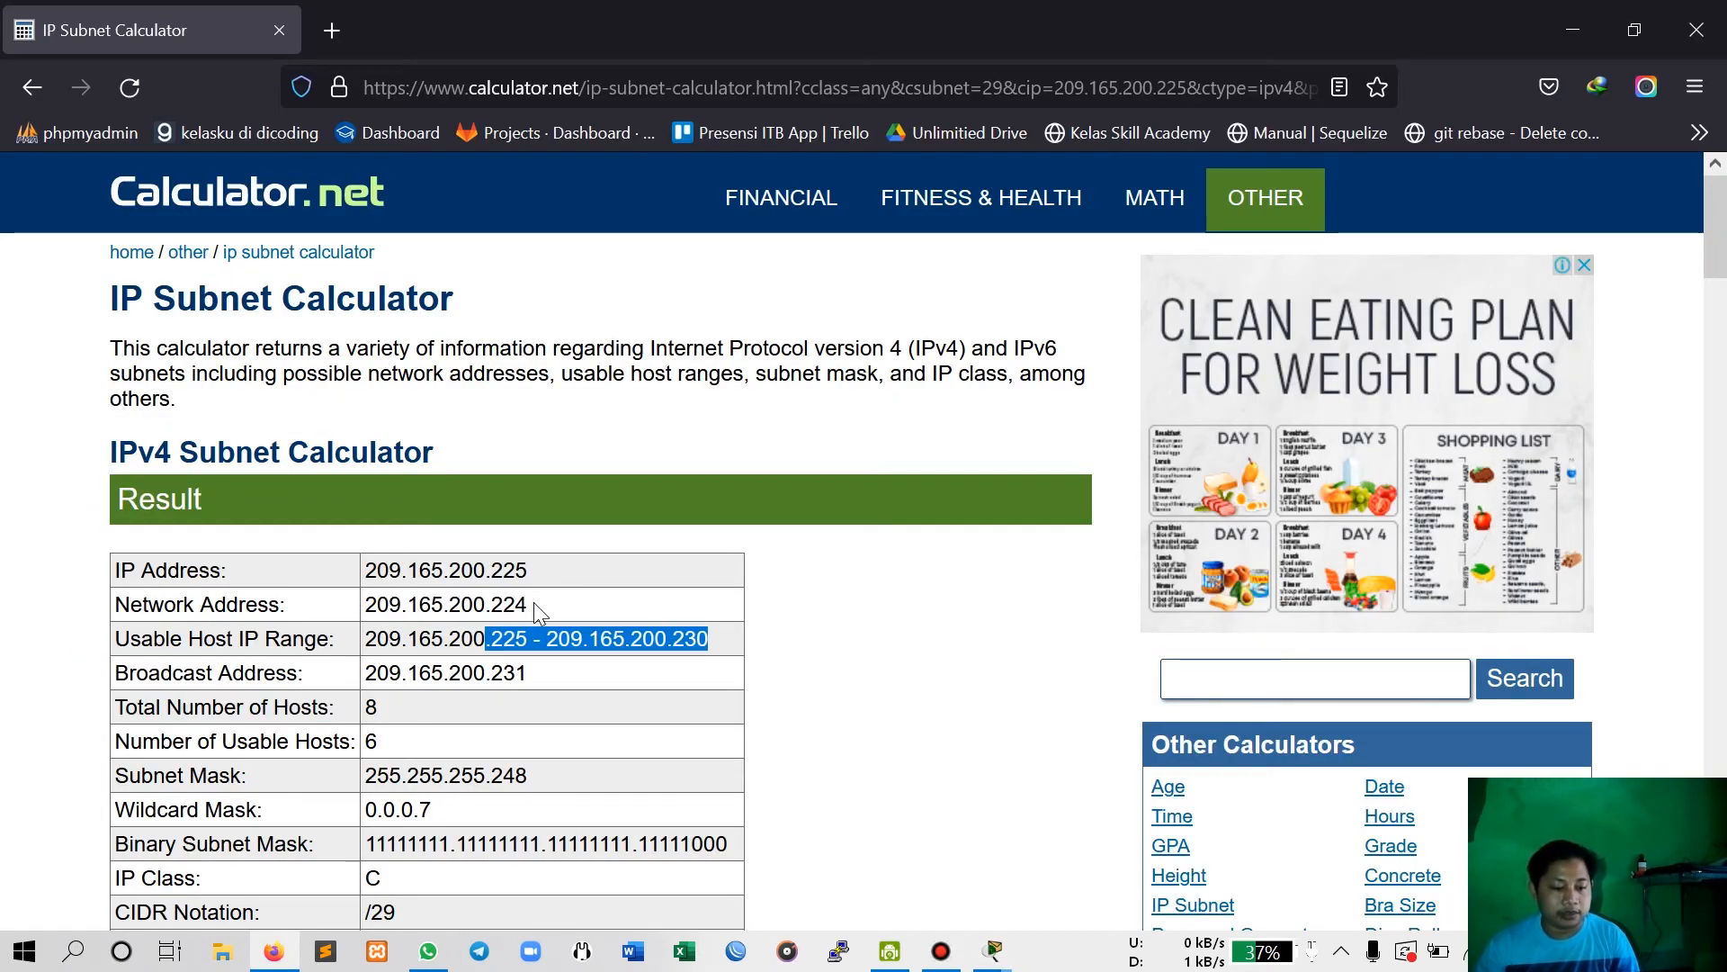
click(489, 779)
key(alt+Tab)
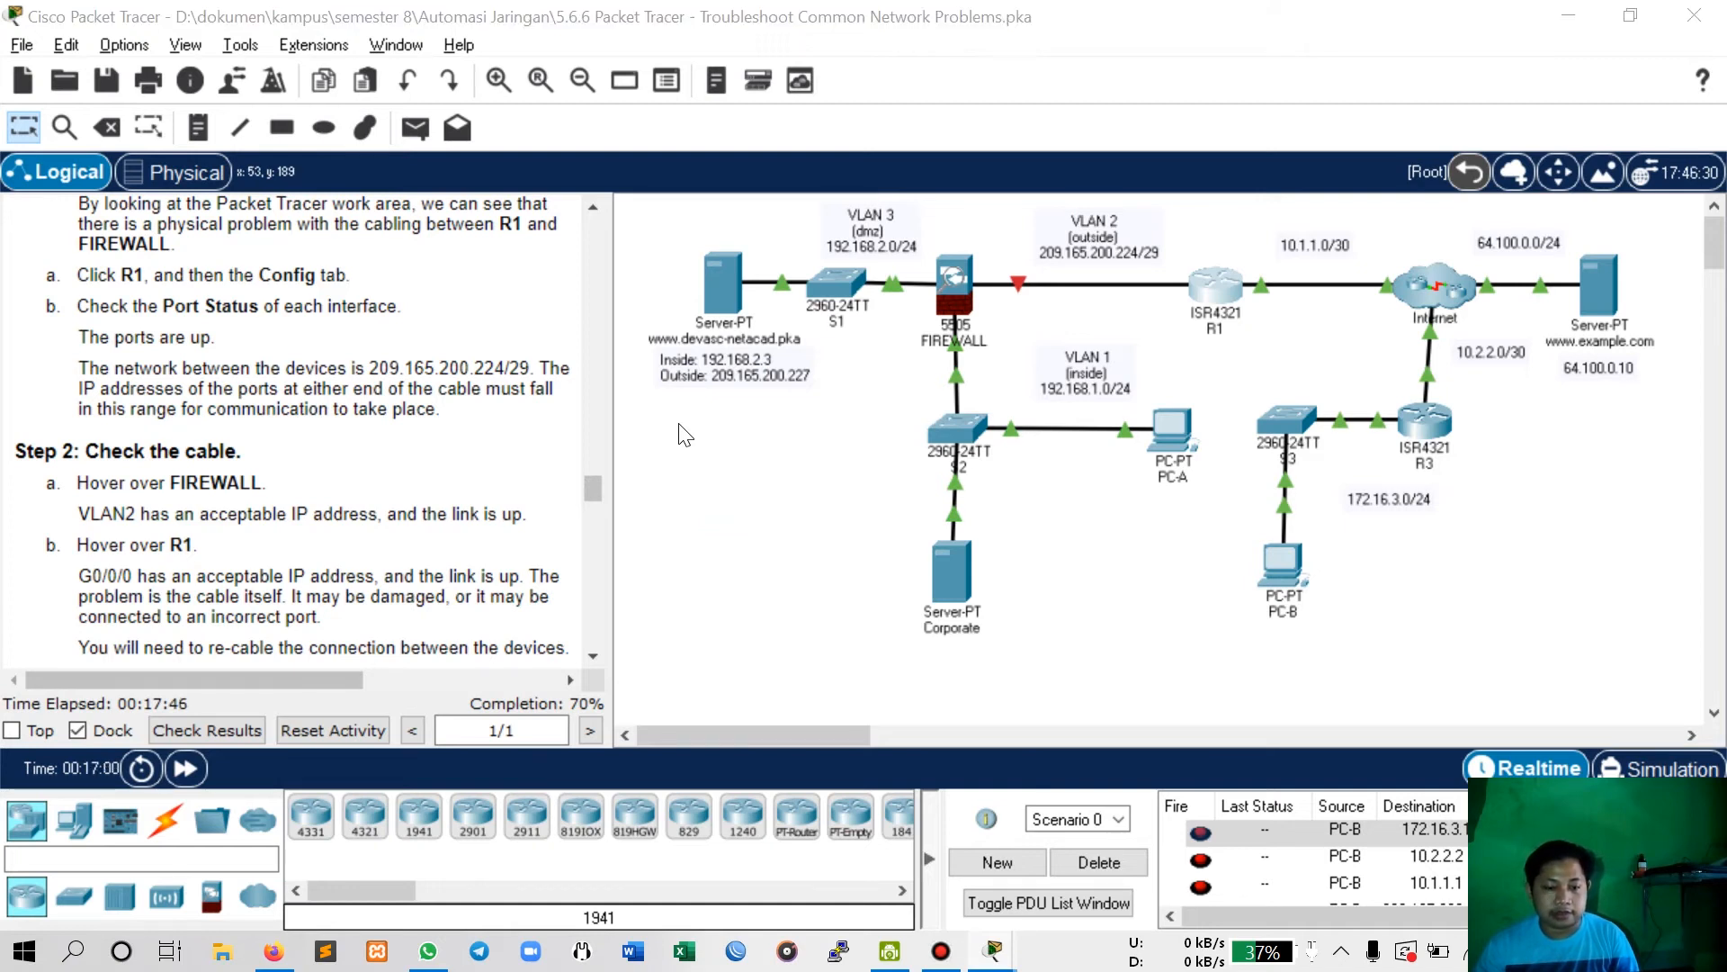
key(alt+Tab)
key(alt+Tab)
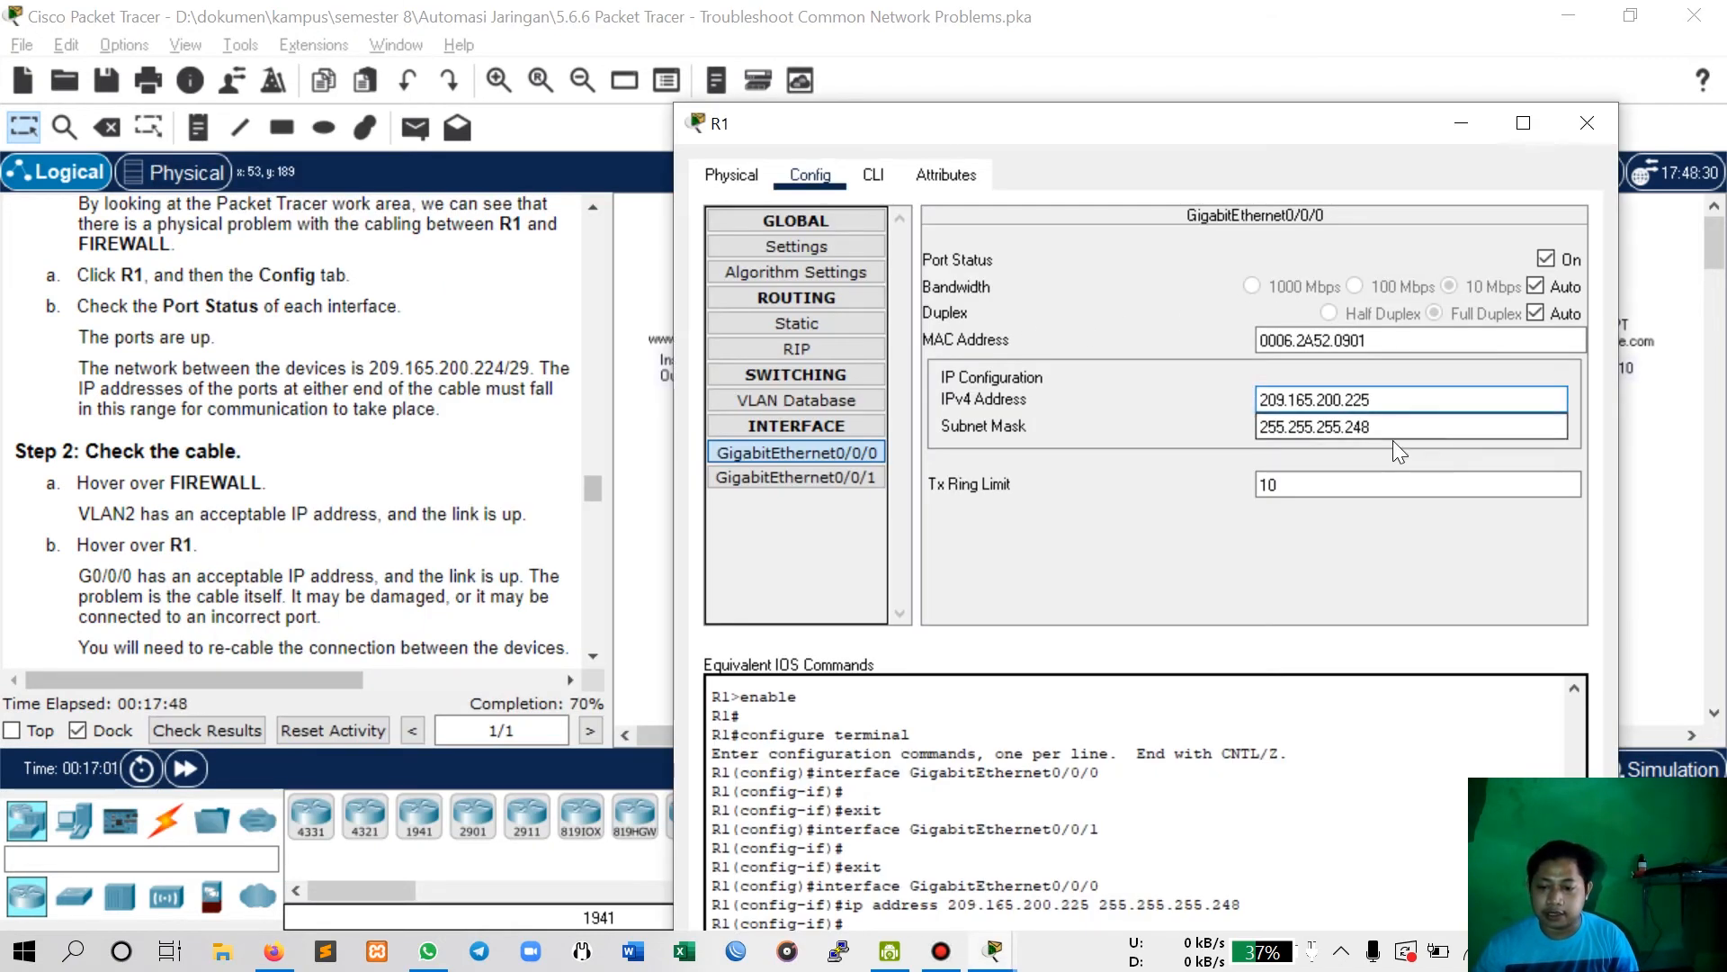
key(alt+Tab)
click(1392, 440)
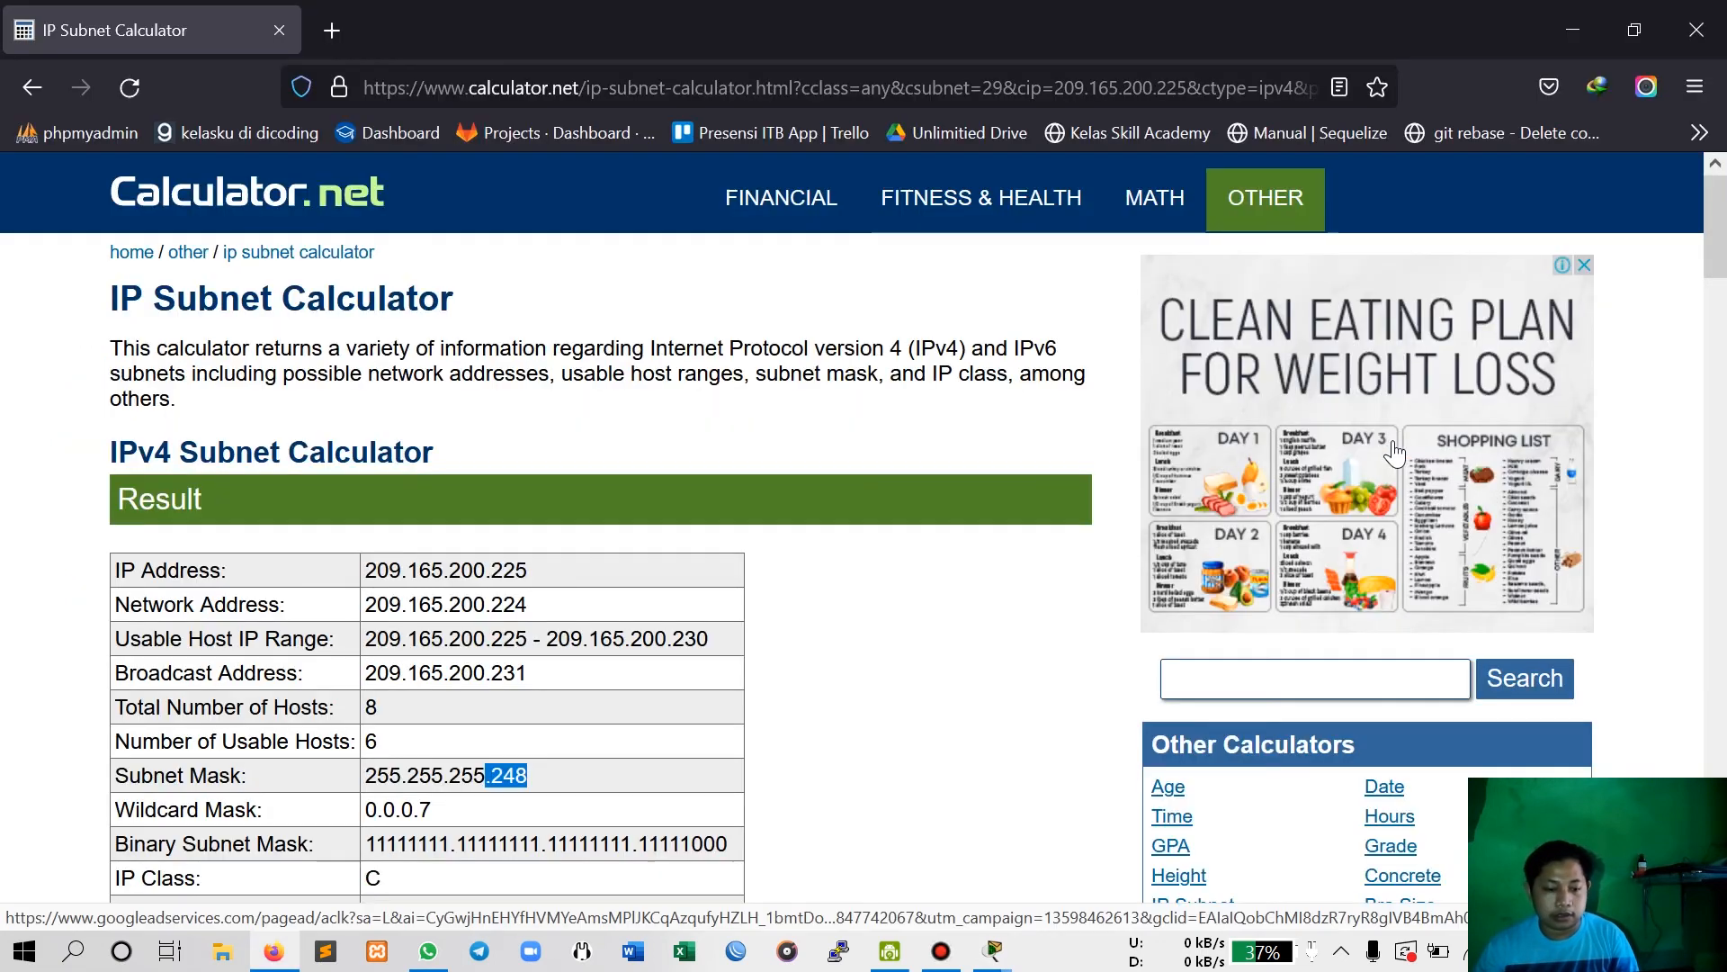
key(alt+Tab)
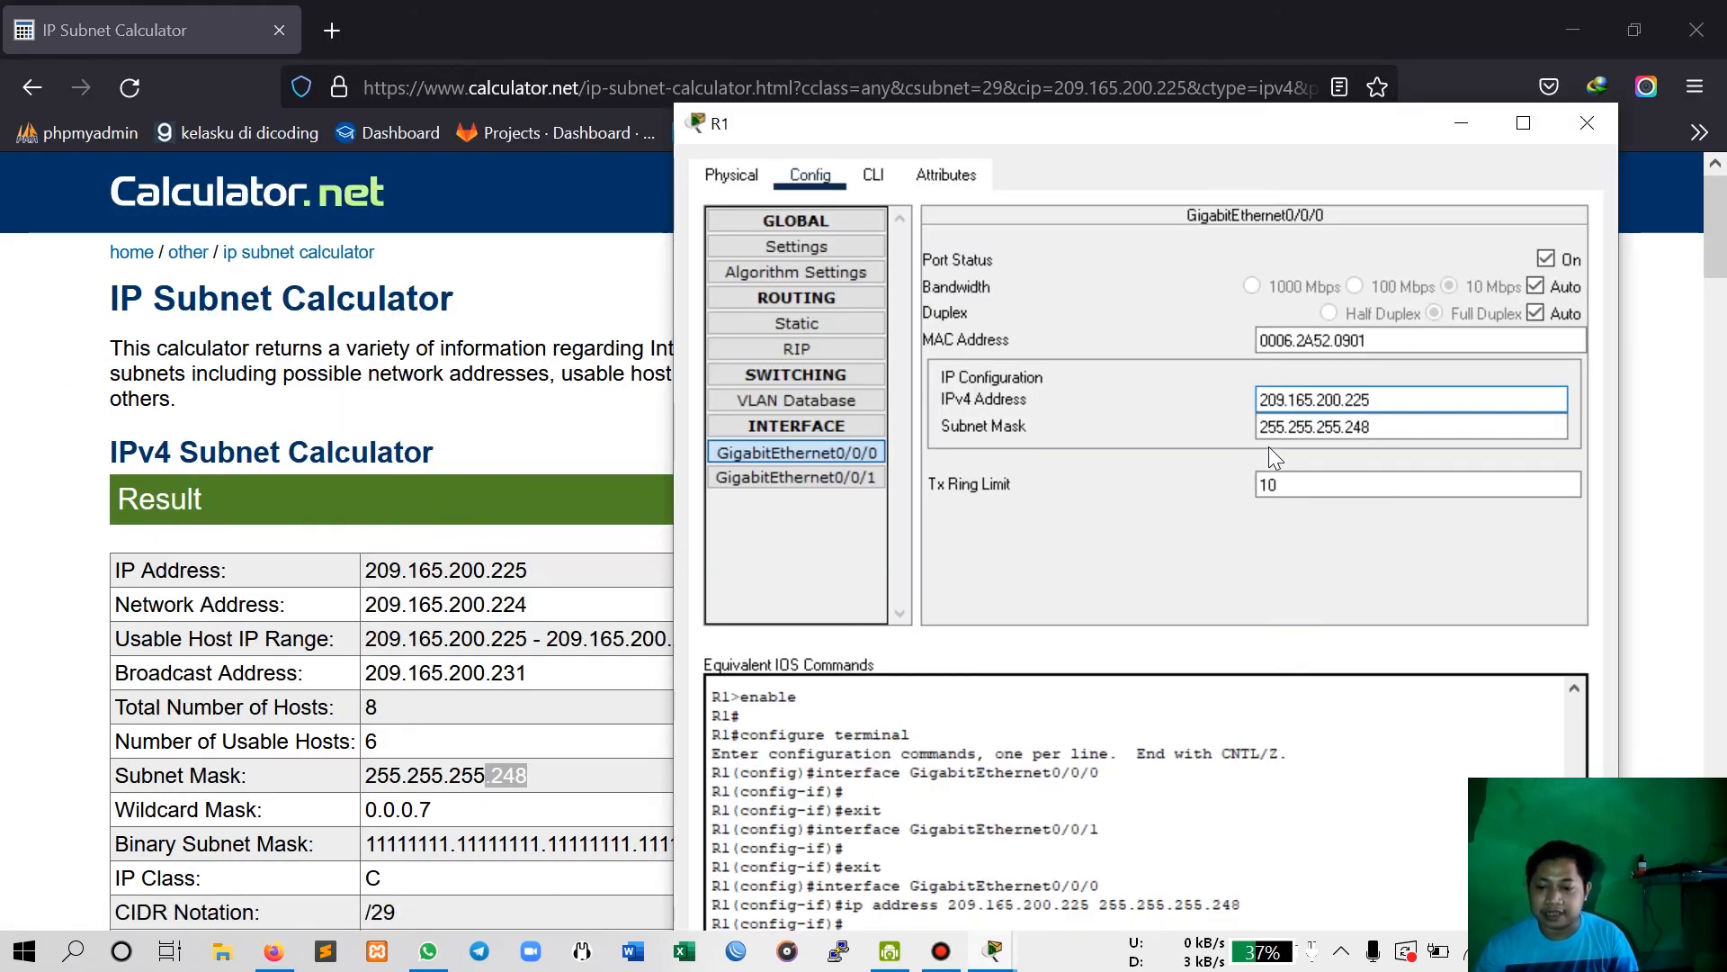
click(1386, 438)
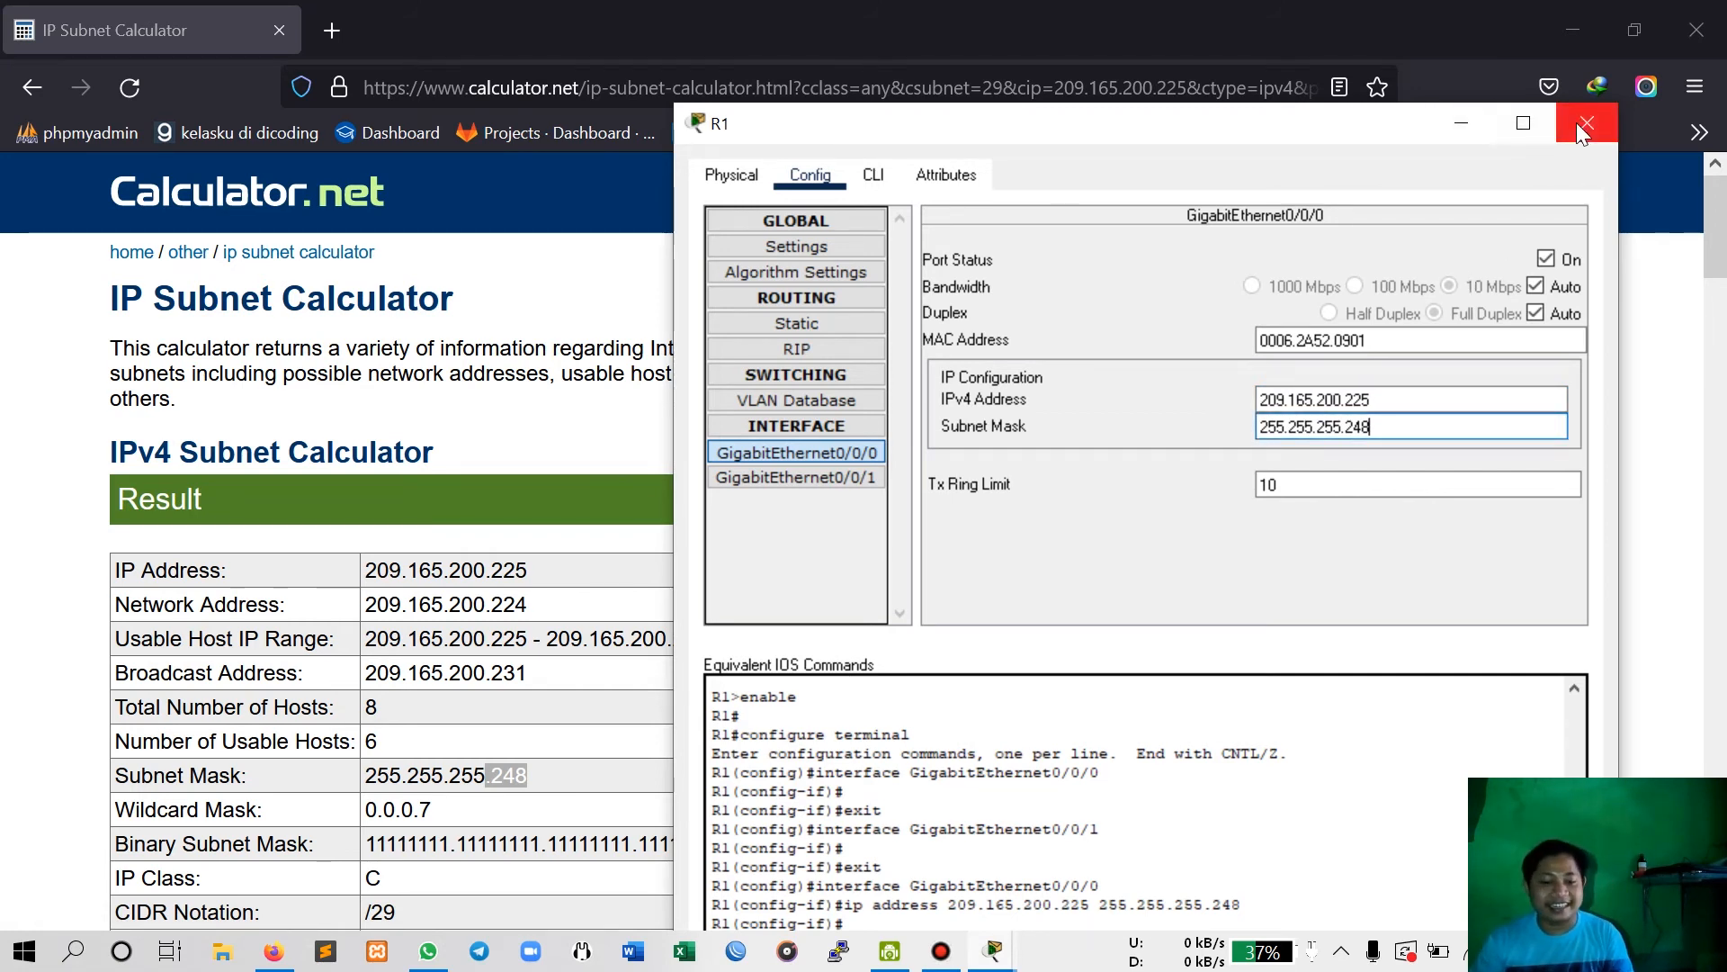
Return to the Packet Tracer topology and check the port and IP summaries of FIREWALL and R1 against the Step 2 instructions.
key(alt+Tab)
key(alt+Tab)
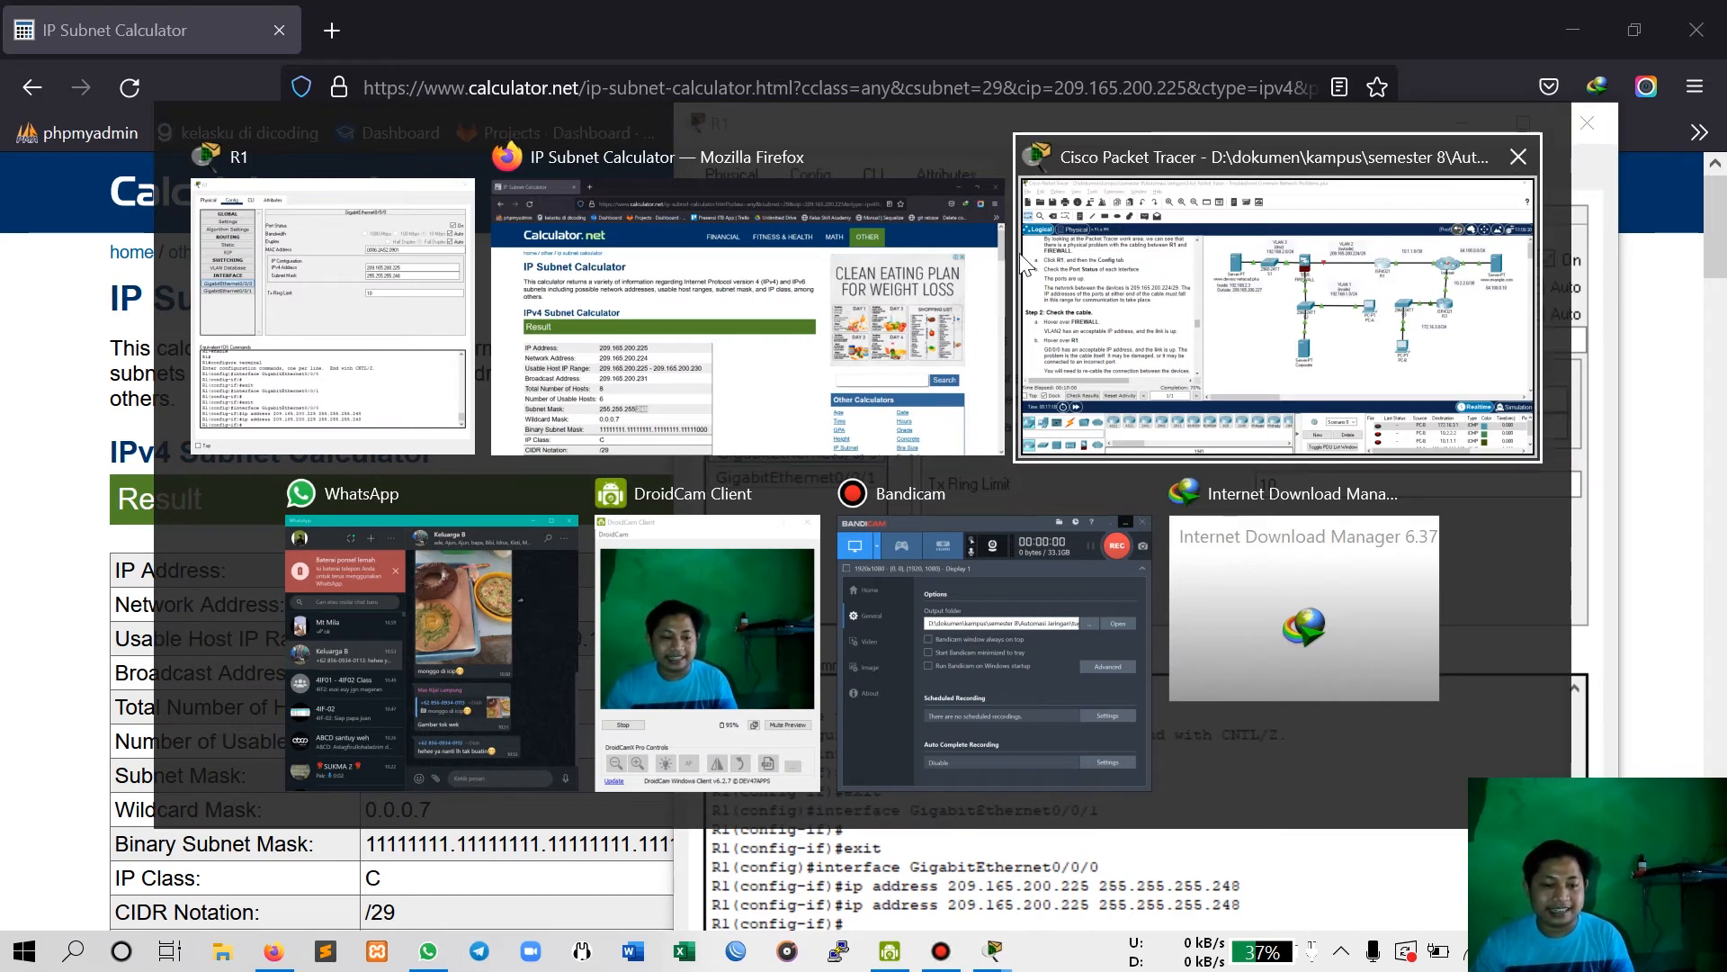
click(987, 169)
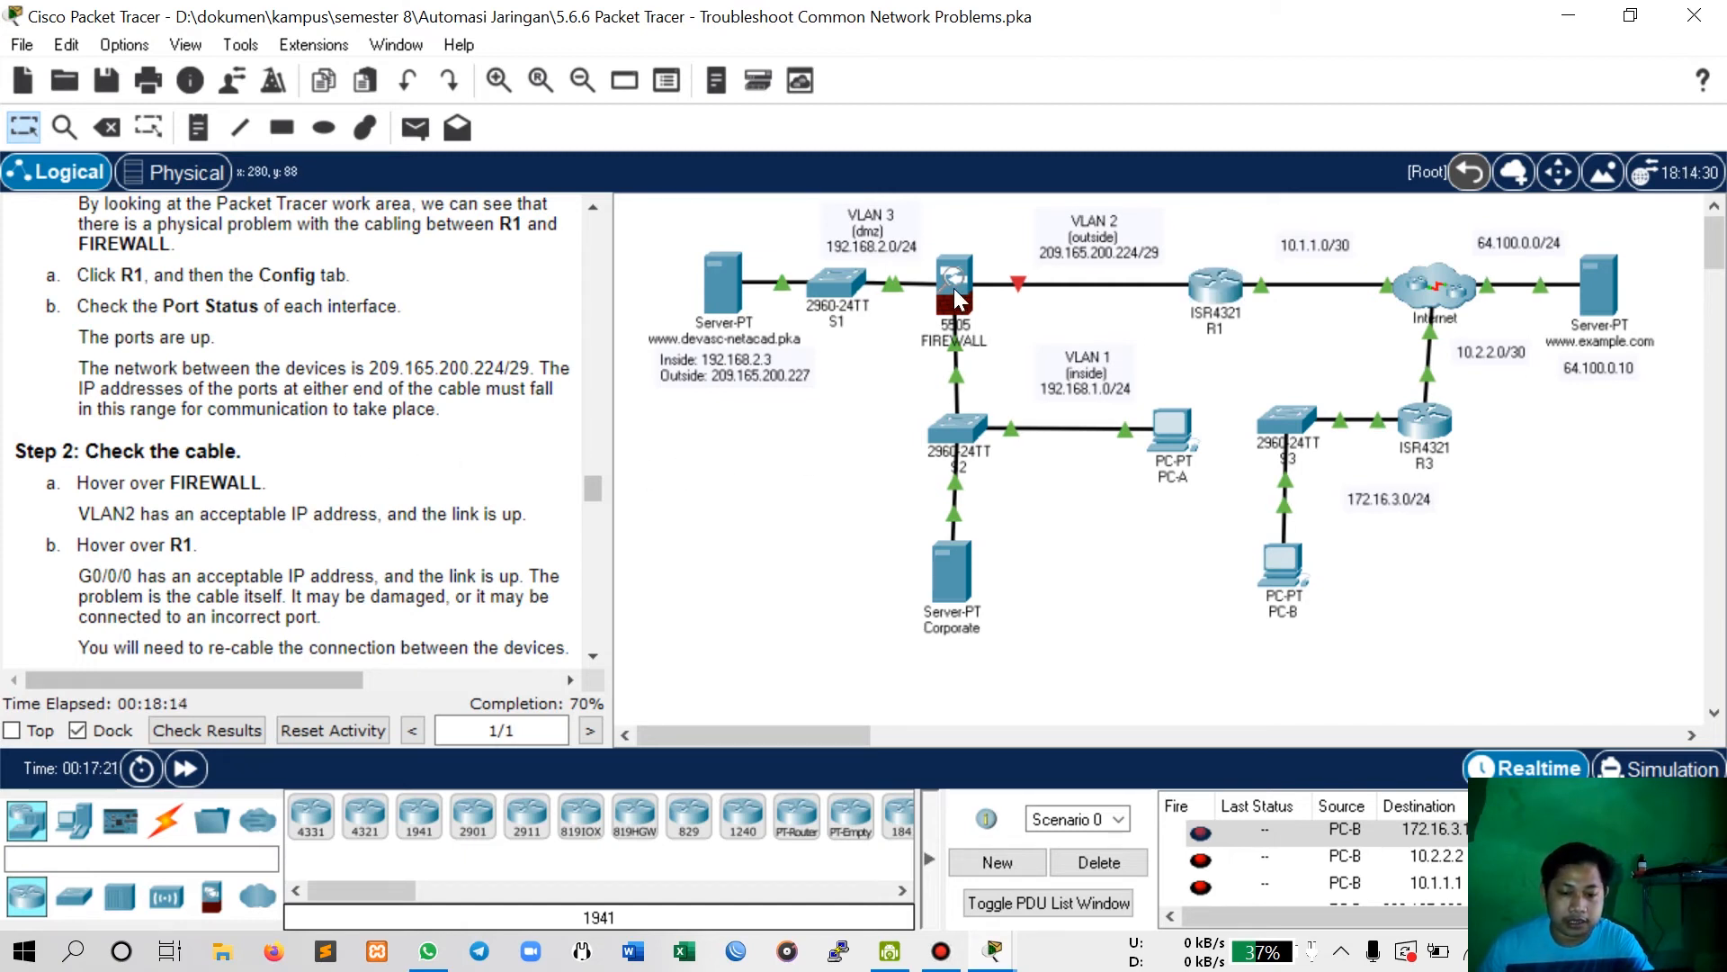
mouse_move(955, 289)
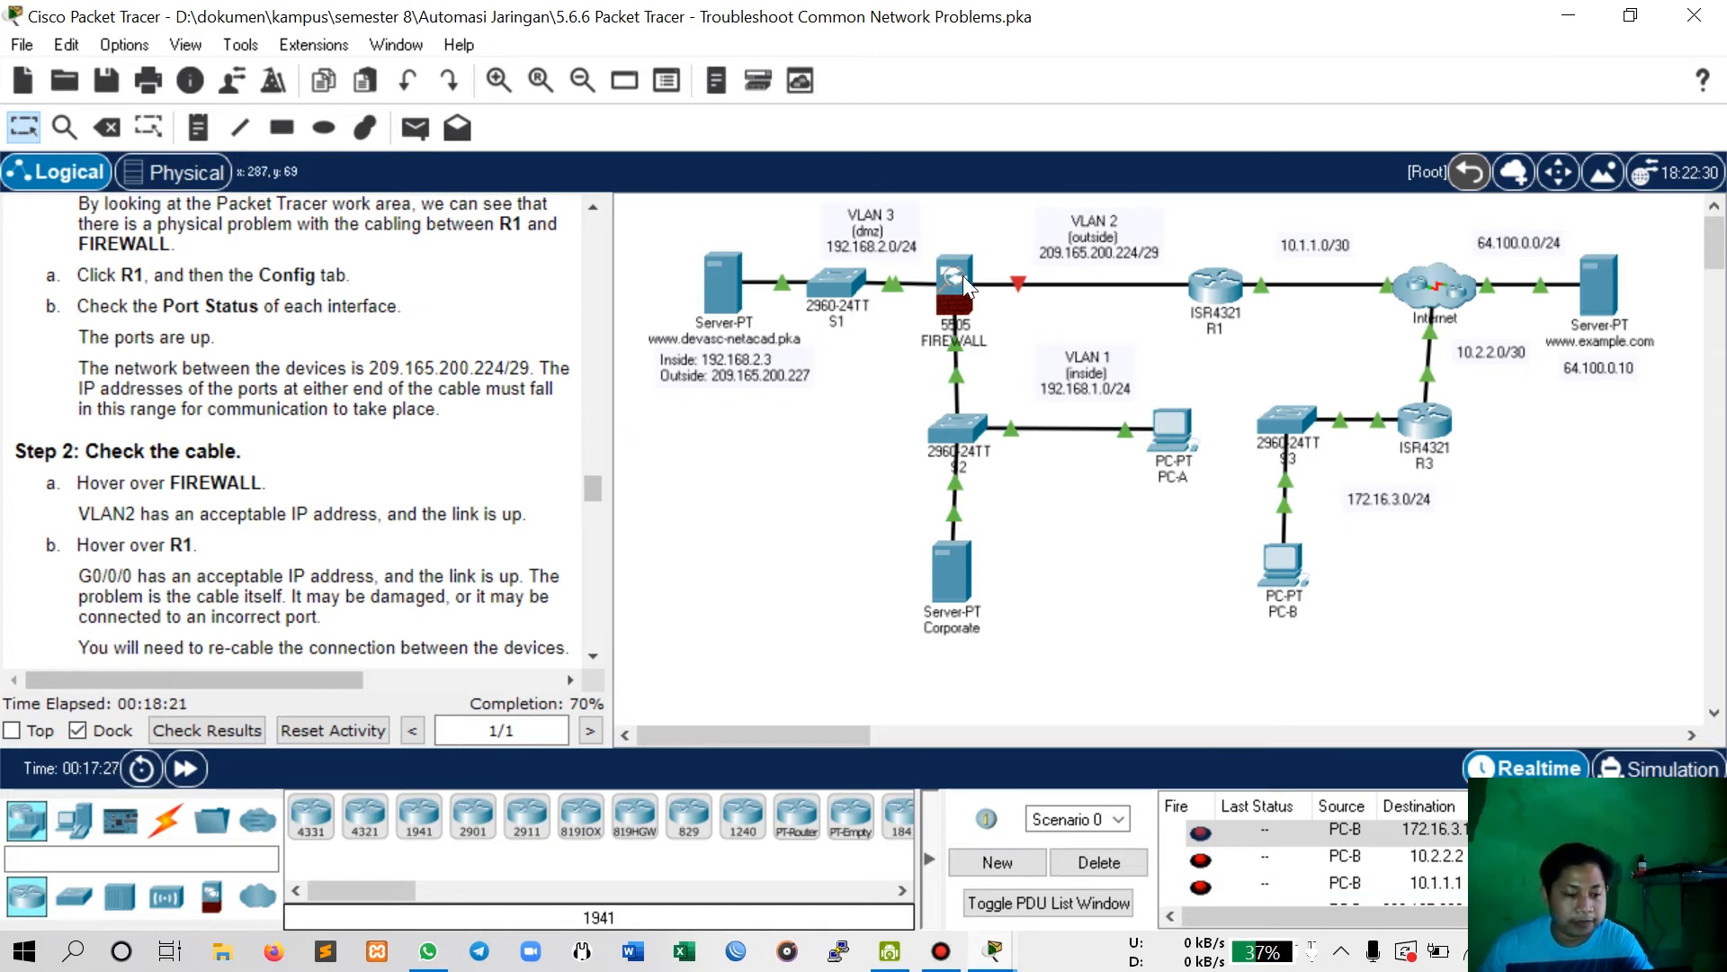
mouse_move(962, 275)
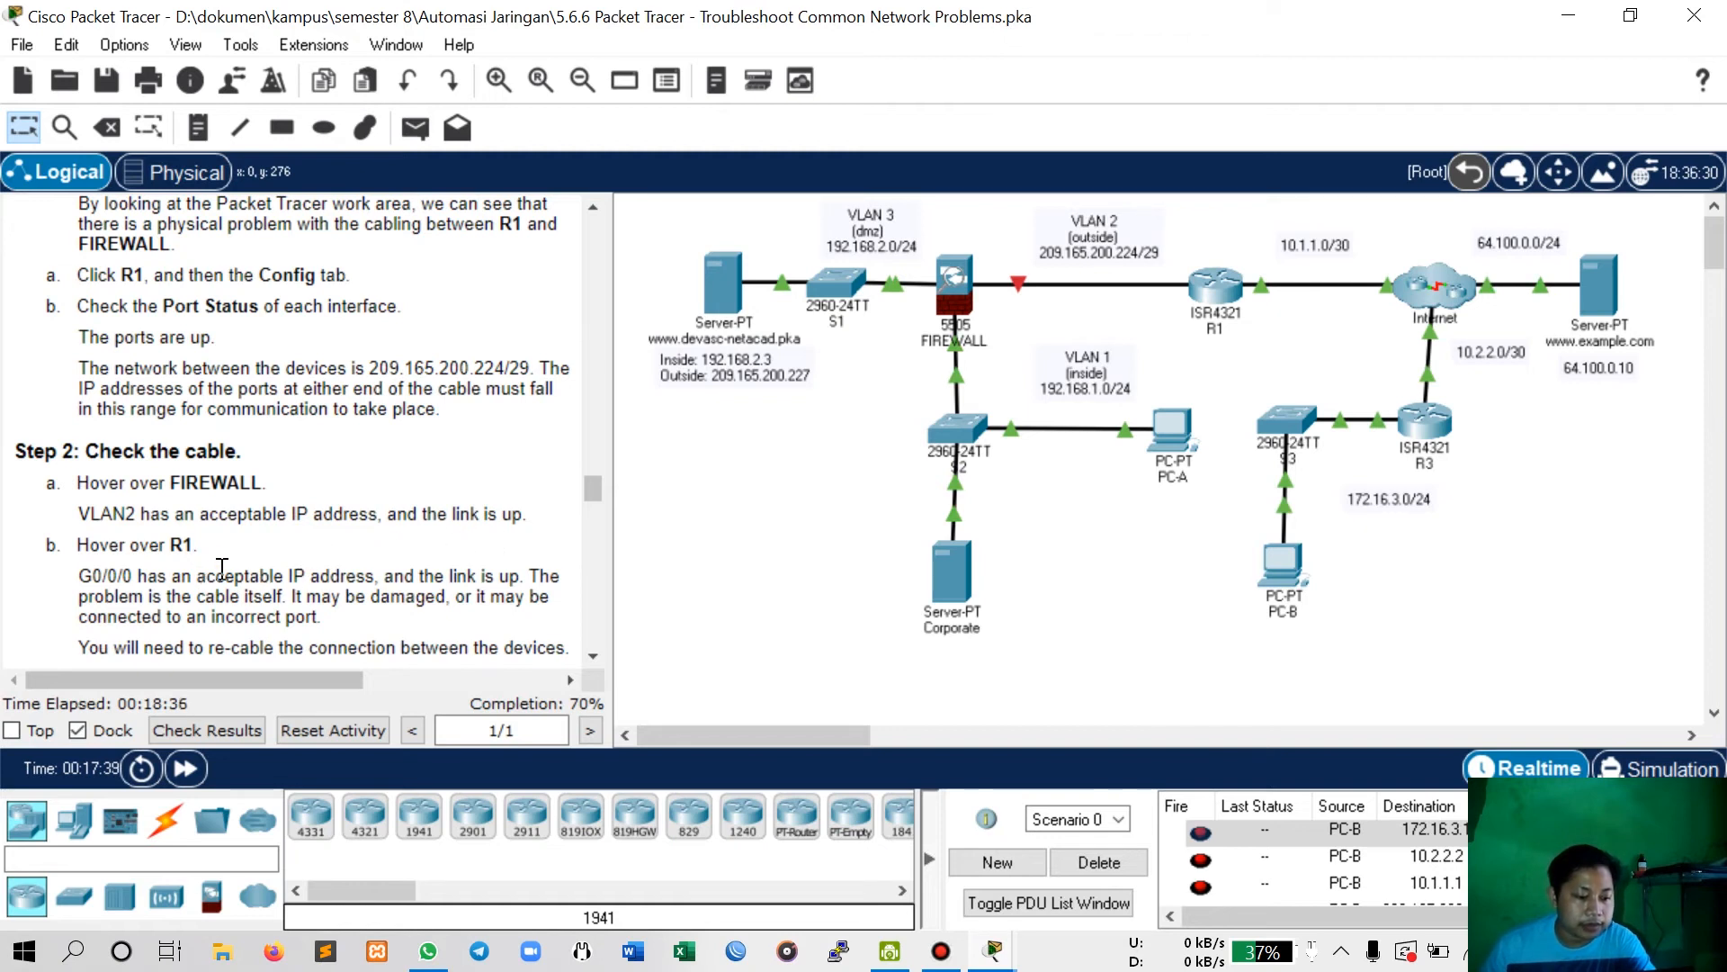
scroll(430, 488, down, 1)
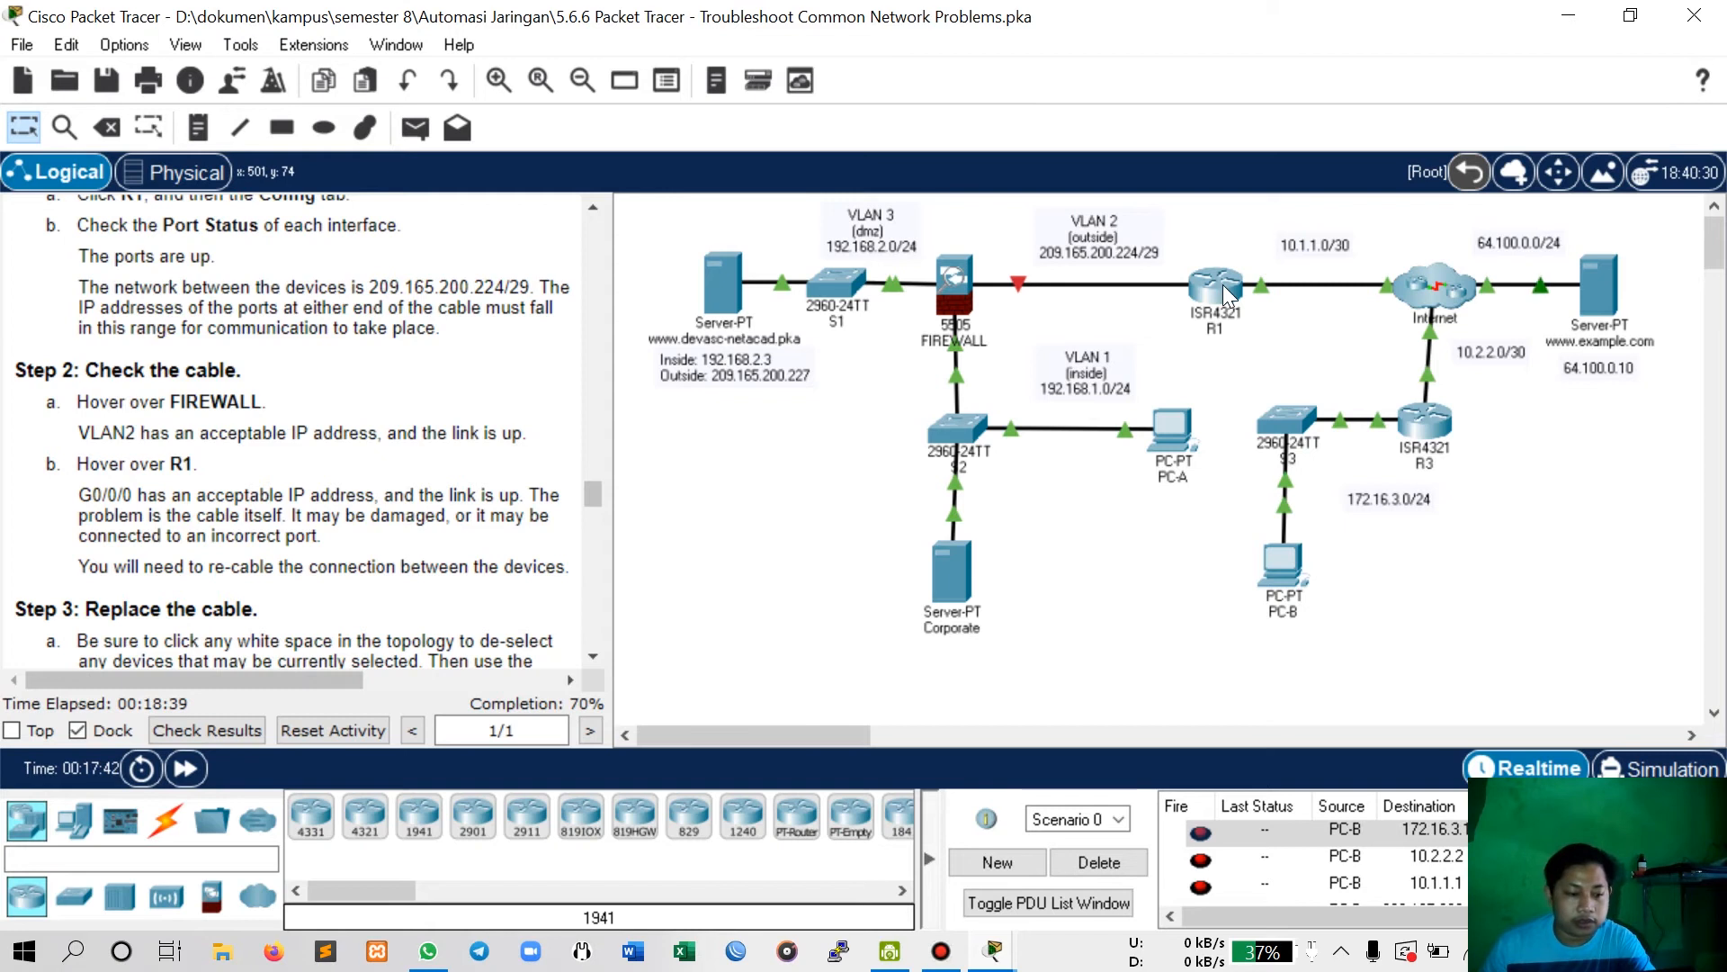
mouse_move(1223, 284)
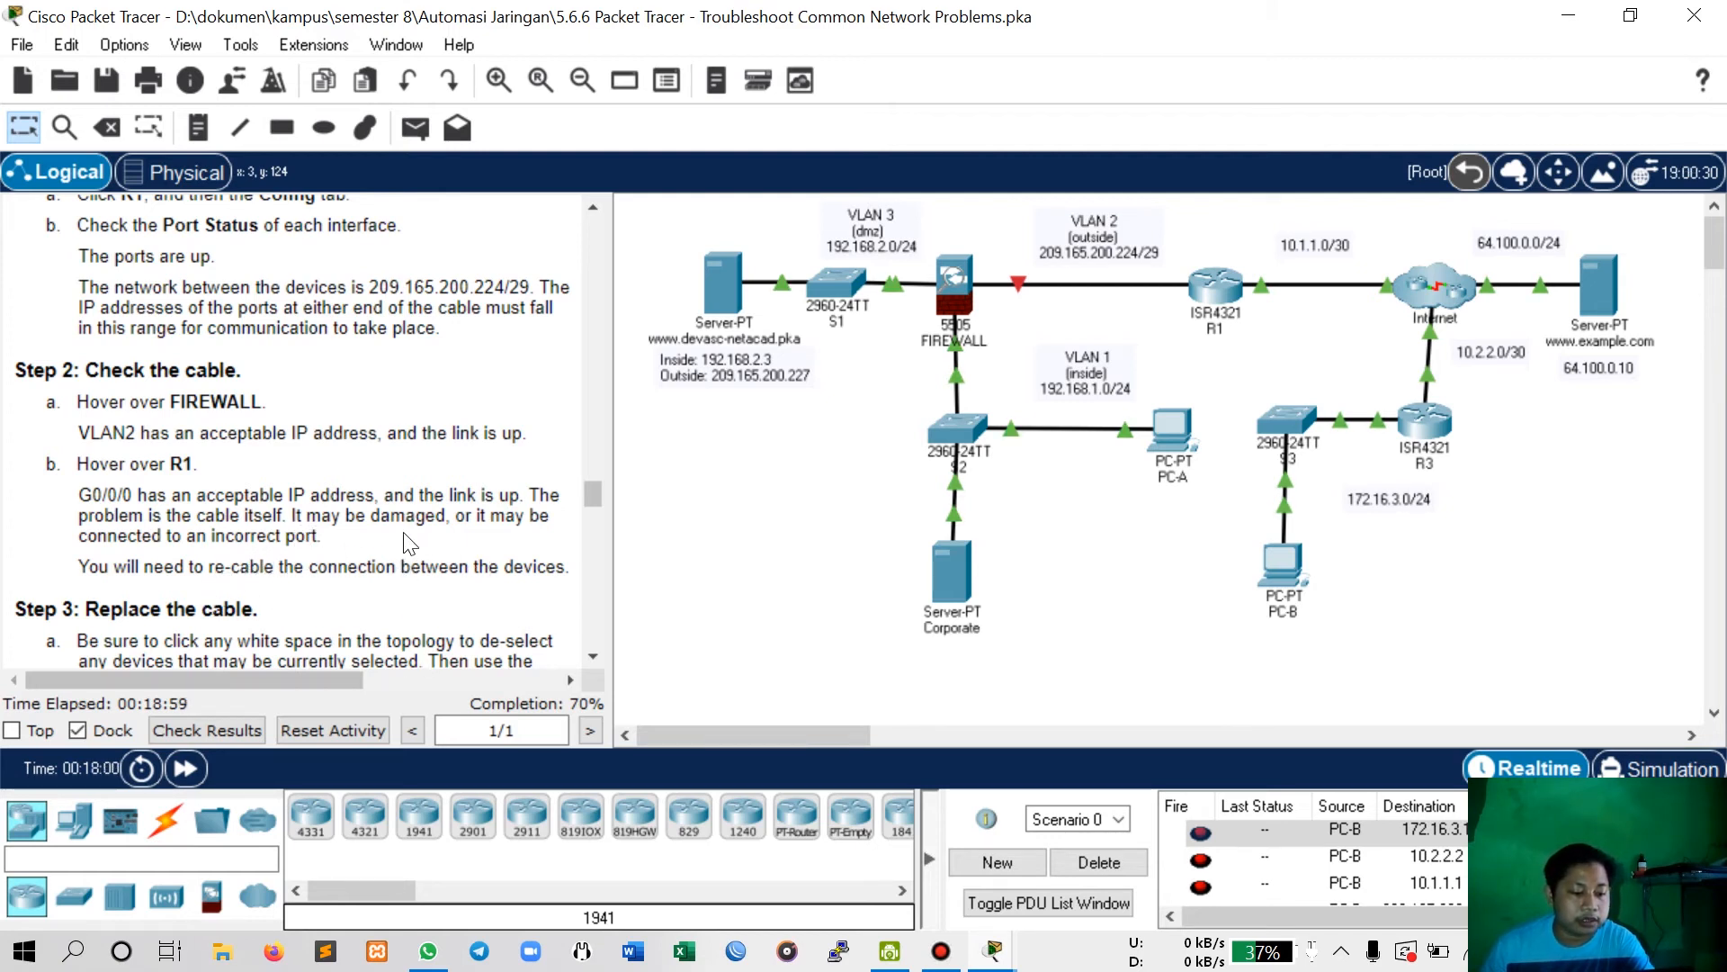
Read the Step 3 cable replacement instructions and delete the cable between FIREWALL and R1.
scroll(409, 542, down, 1)
scroll(409, 542, down, 4)
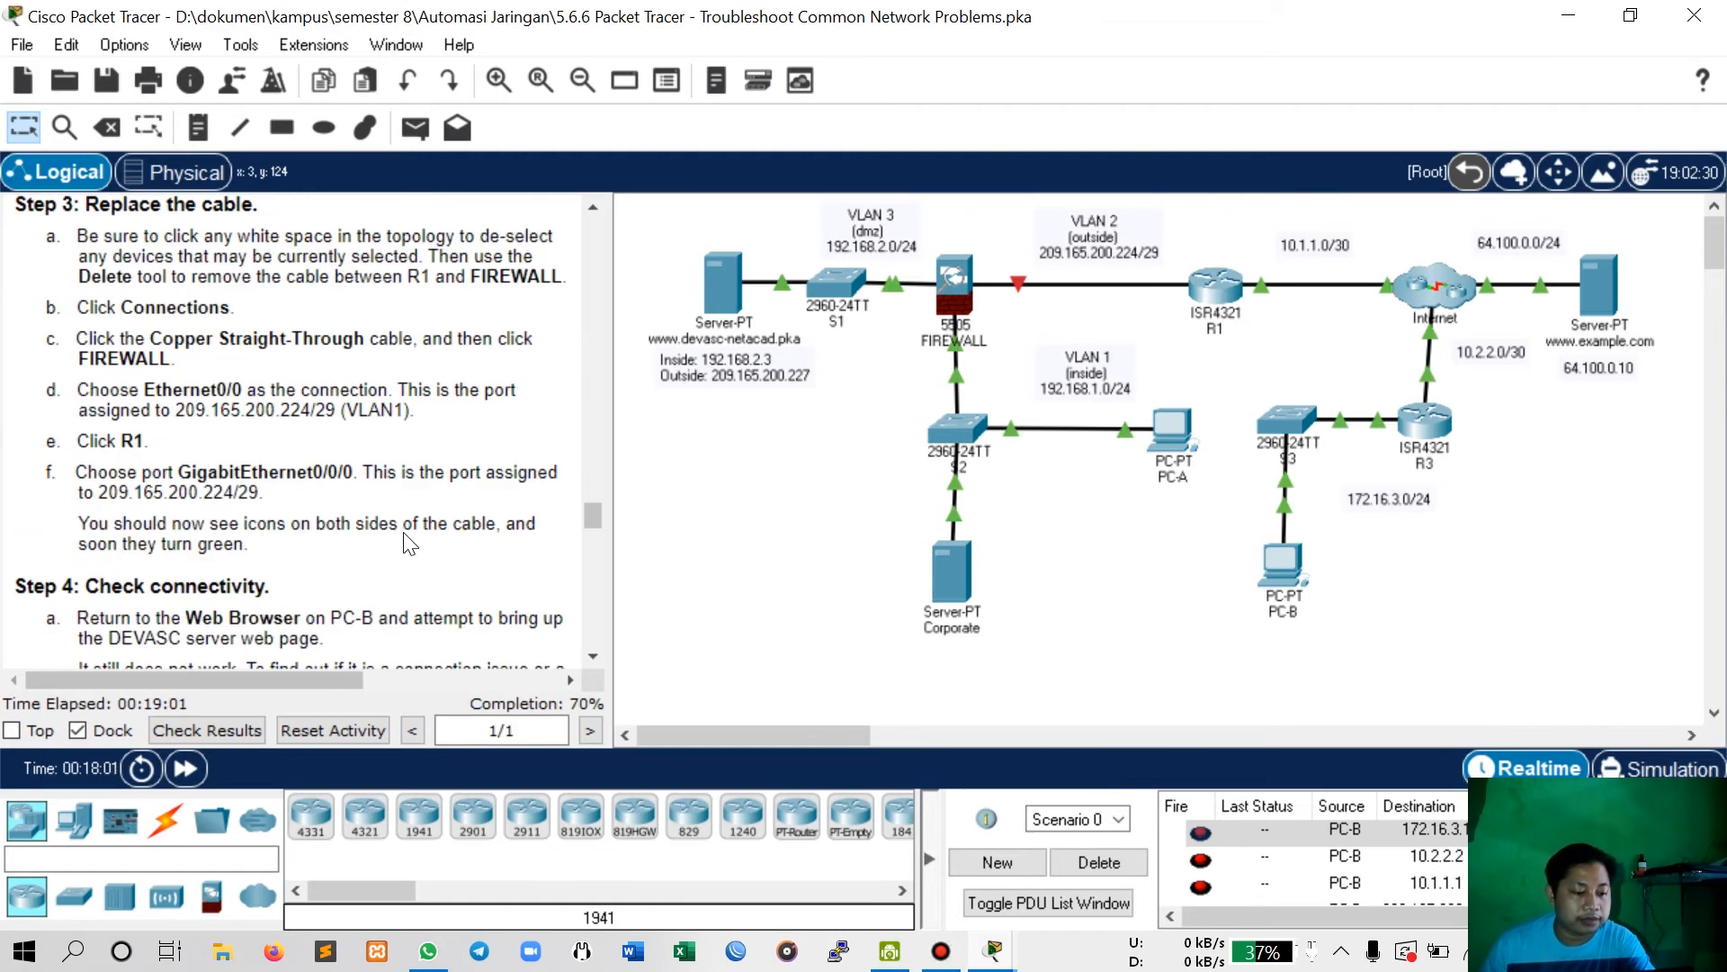
scroll(407, 540, up, 1)
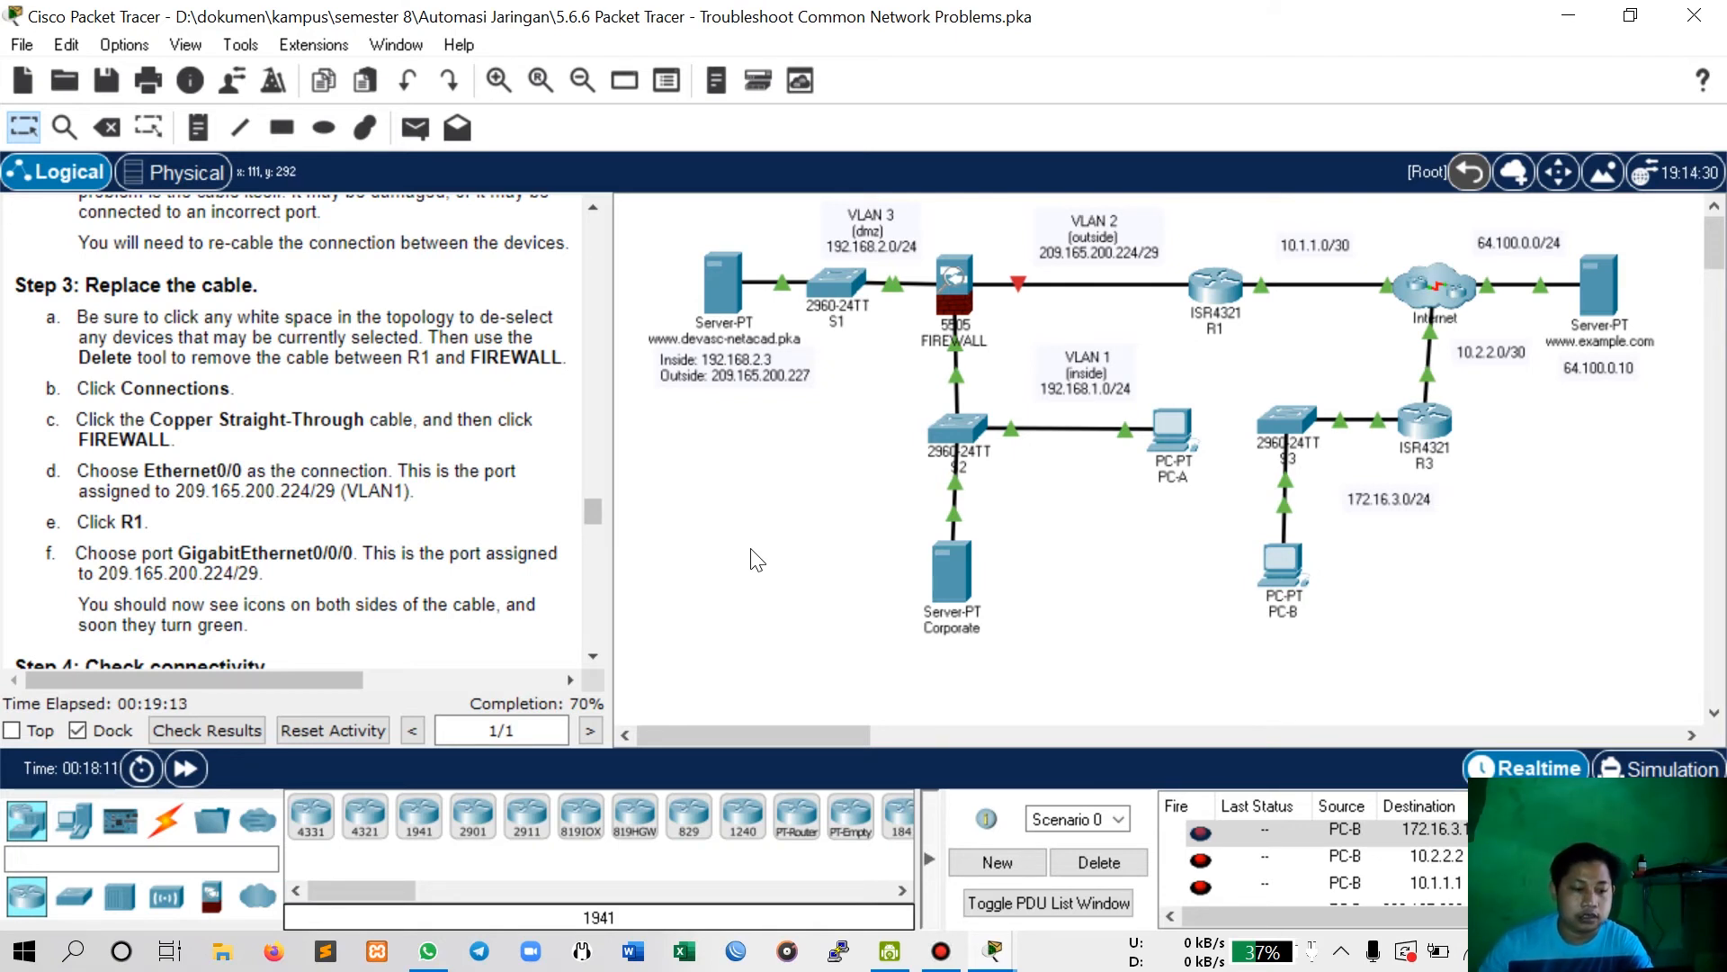
key(Delete)
click(1069, 280)
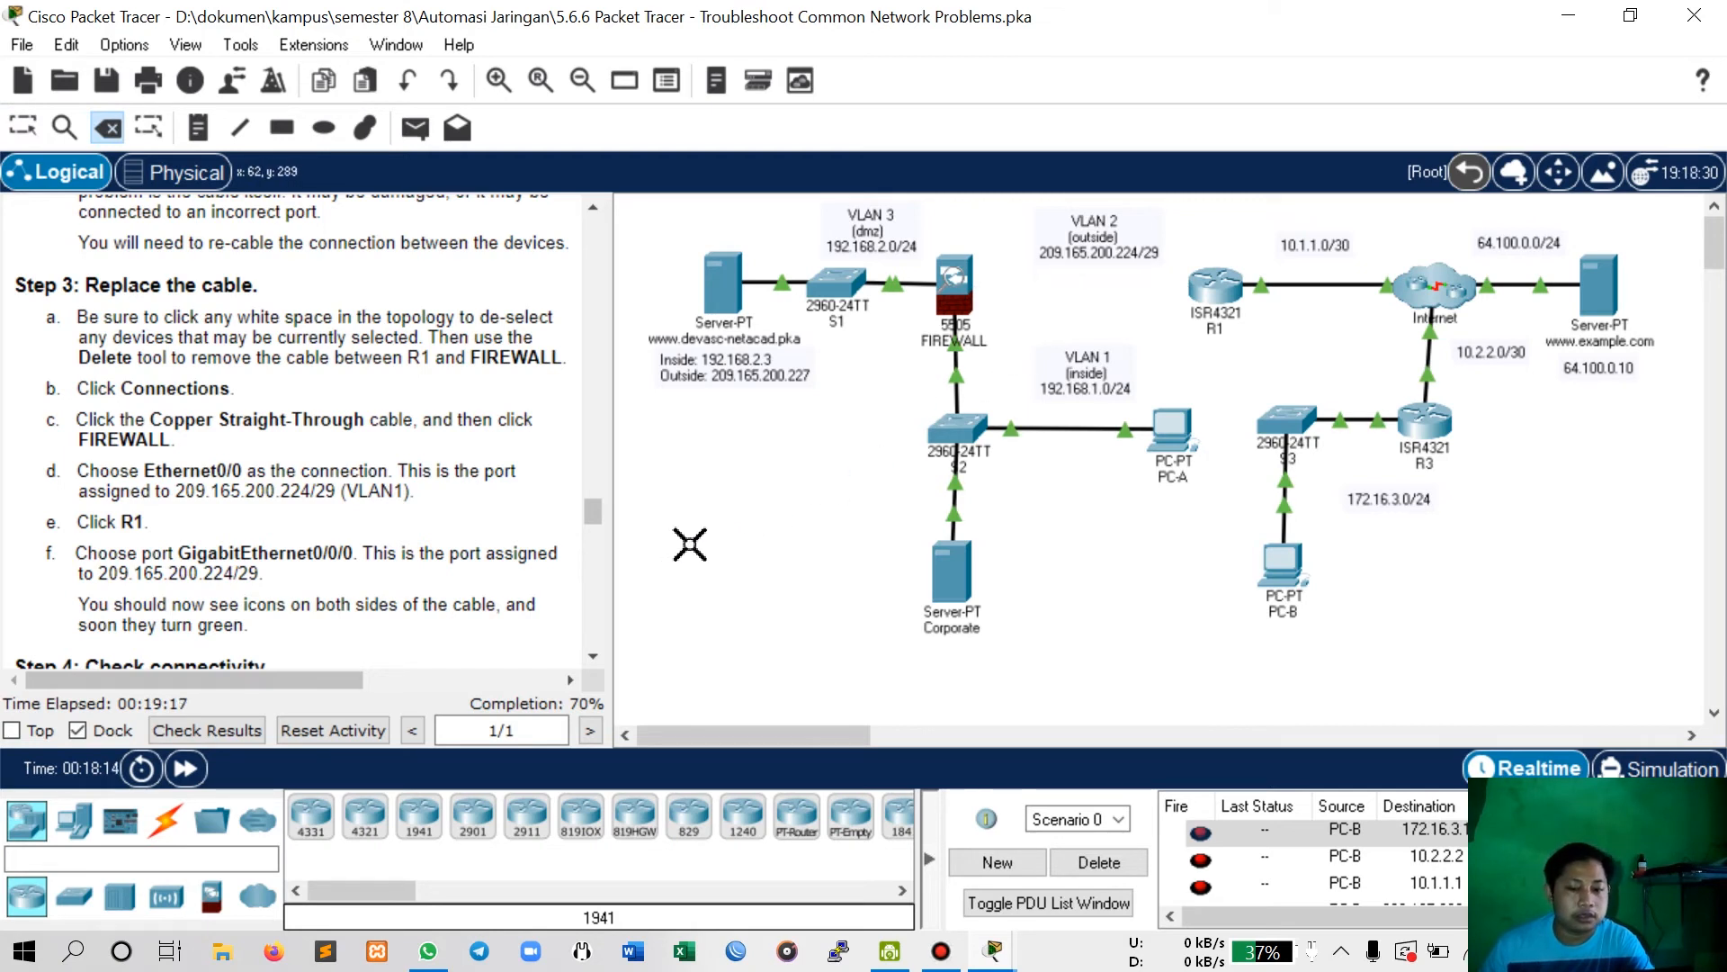
Connect FIREWALL's Ethernet0/0 to R1's GigabitEthernet0/0/0 with a Copper Straight-Through cable and fast-forward the network time.
click(165, 819)
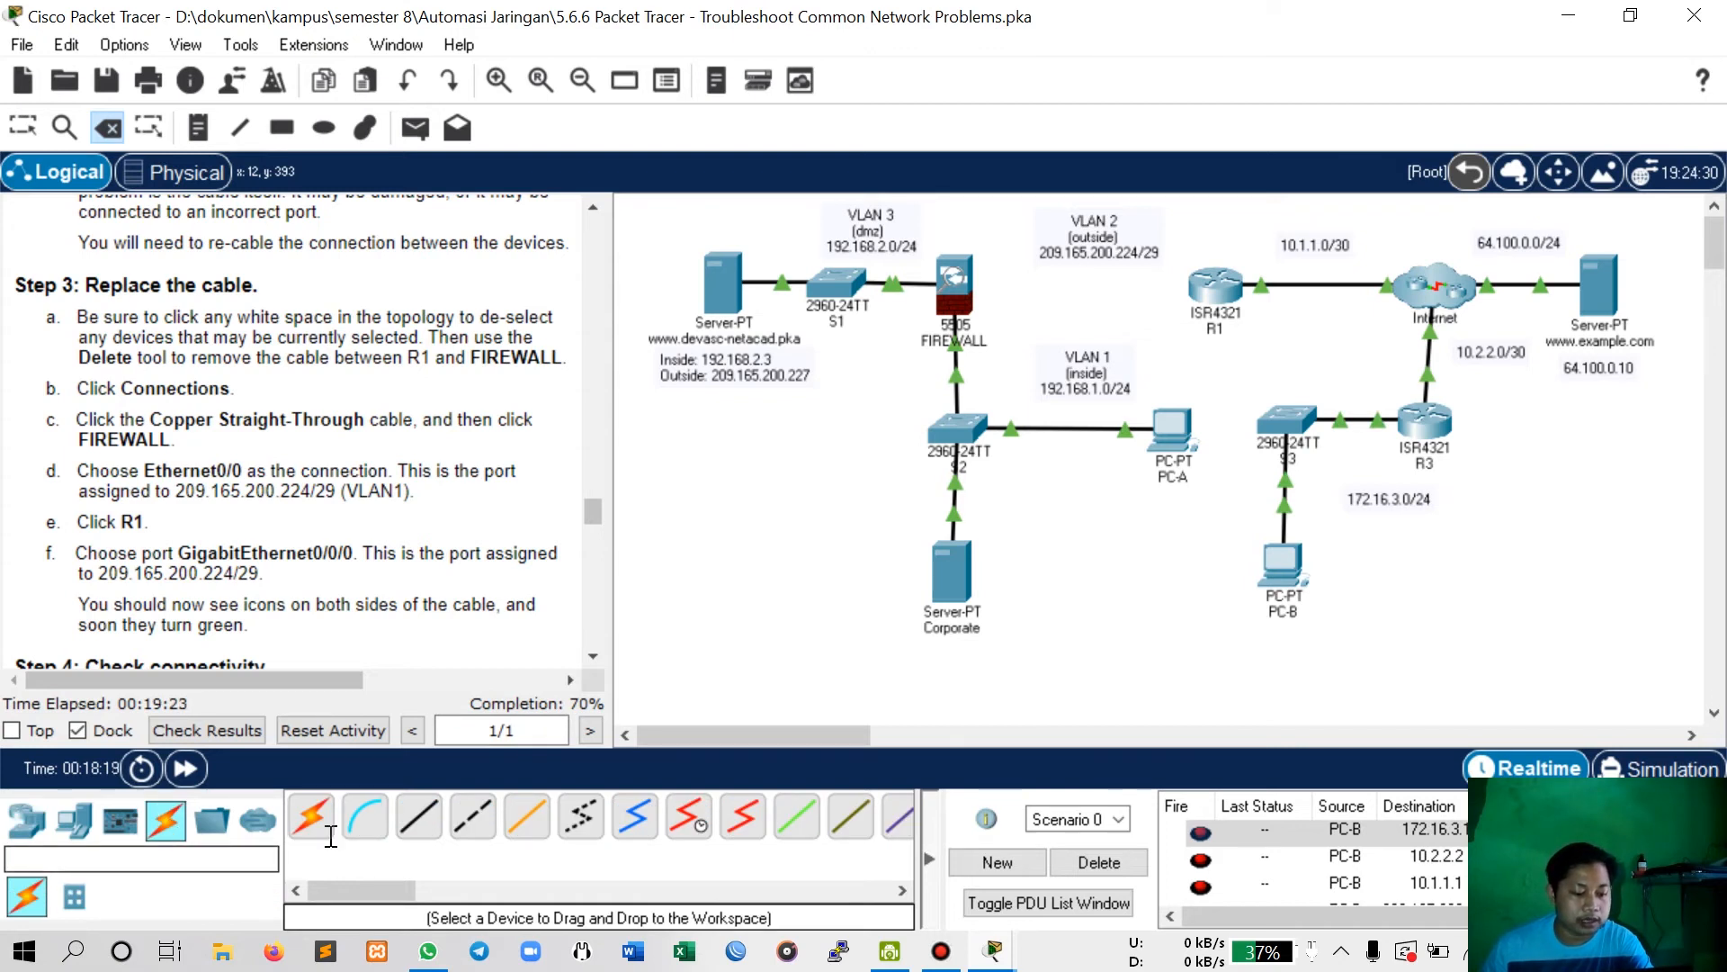
click(413, 826)
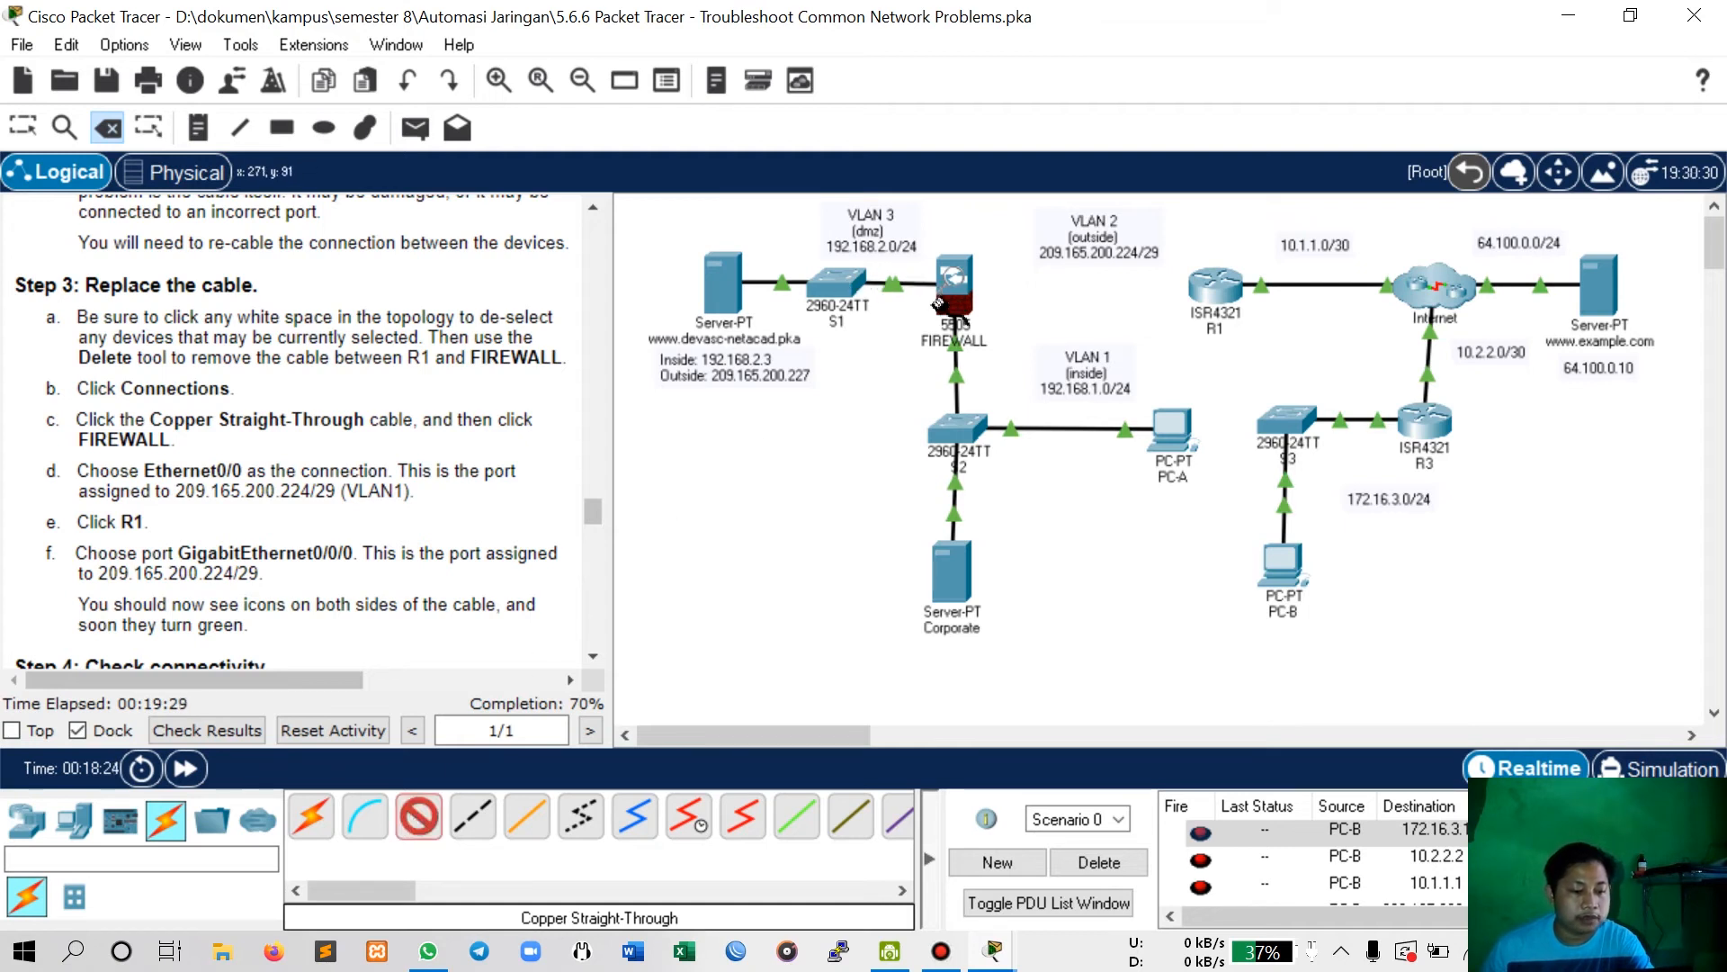
click(953, 284)
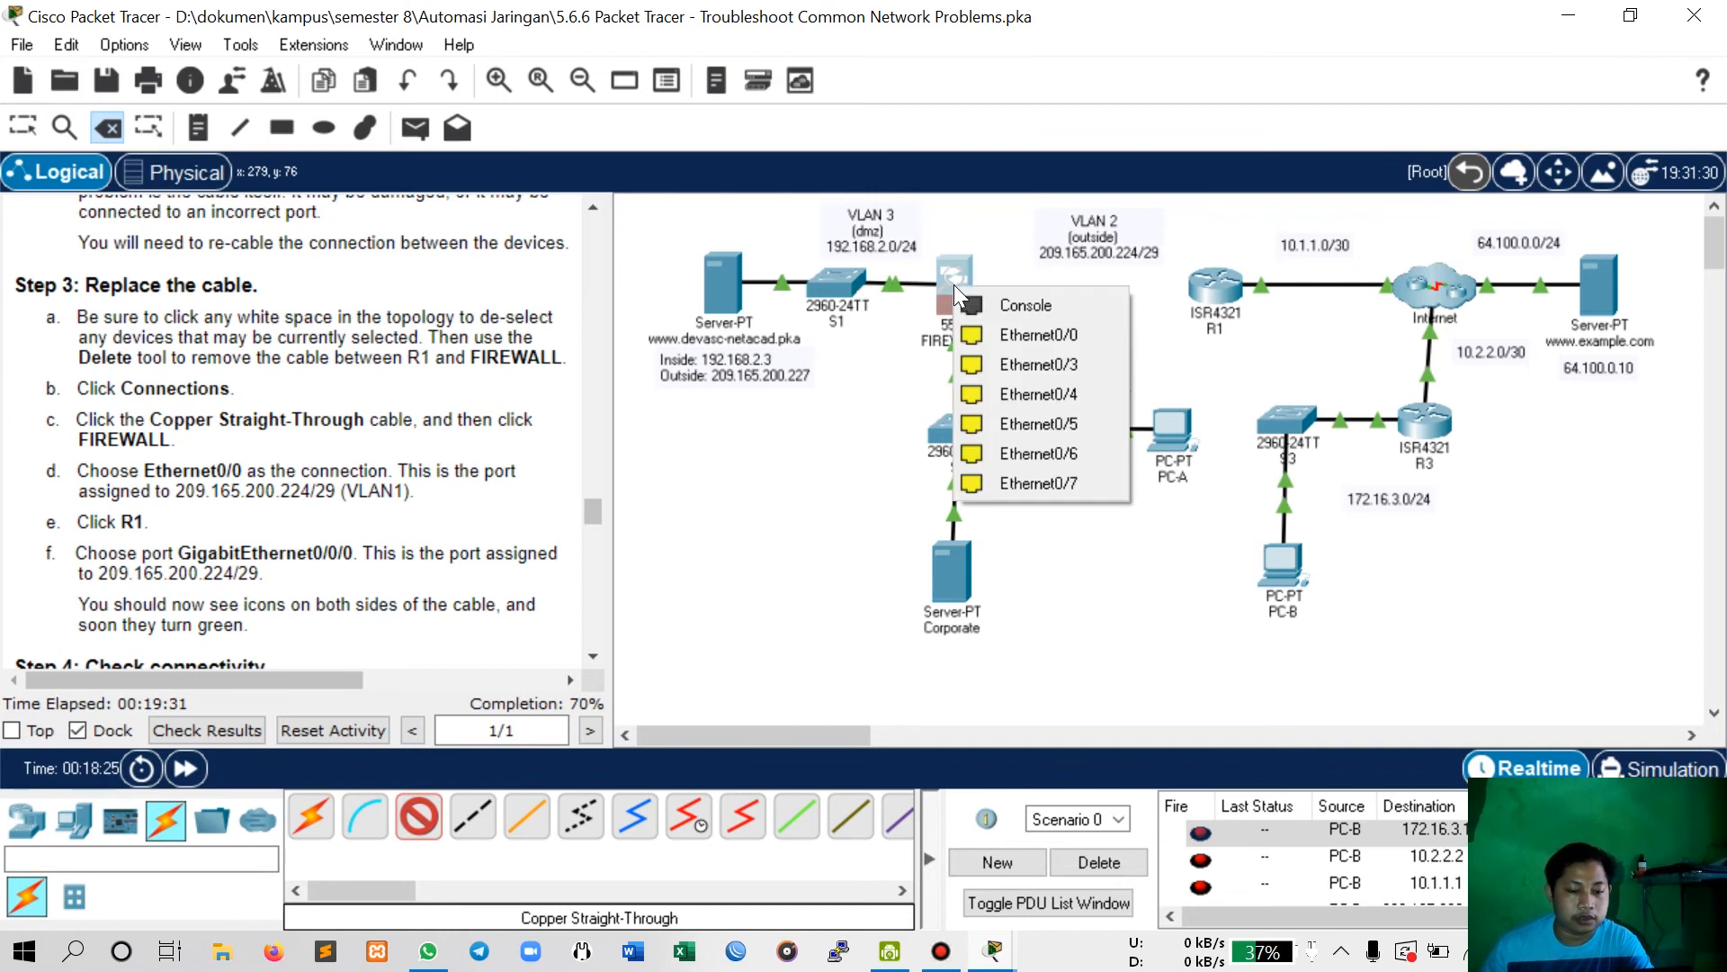
click(1034, 335)
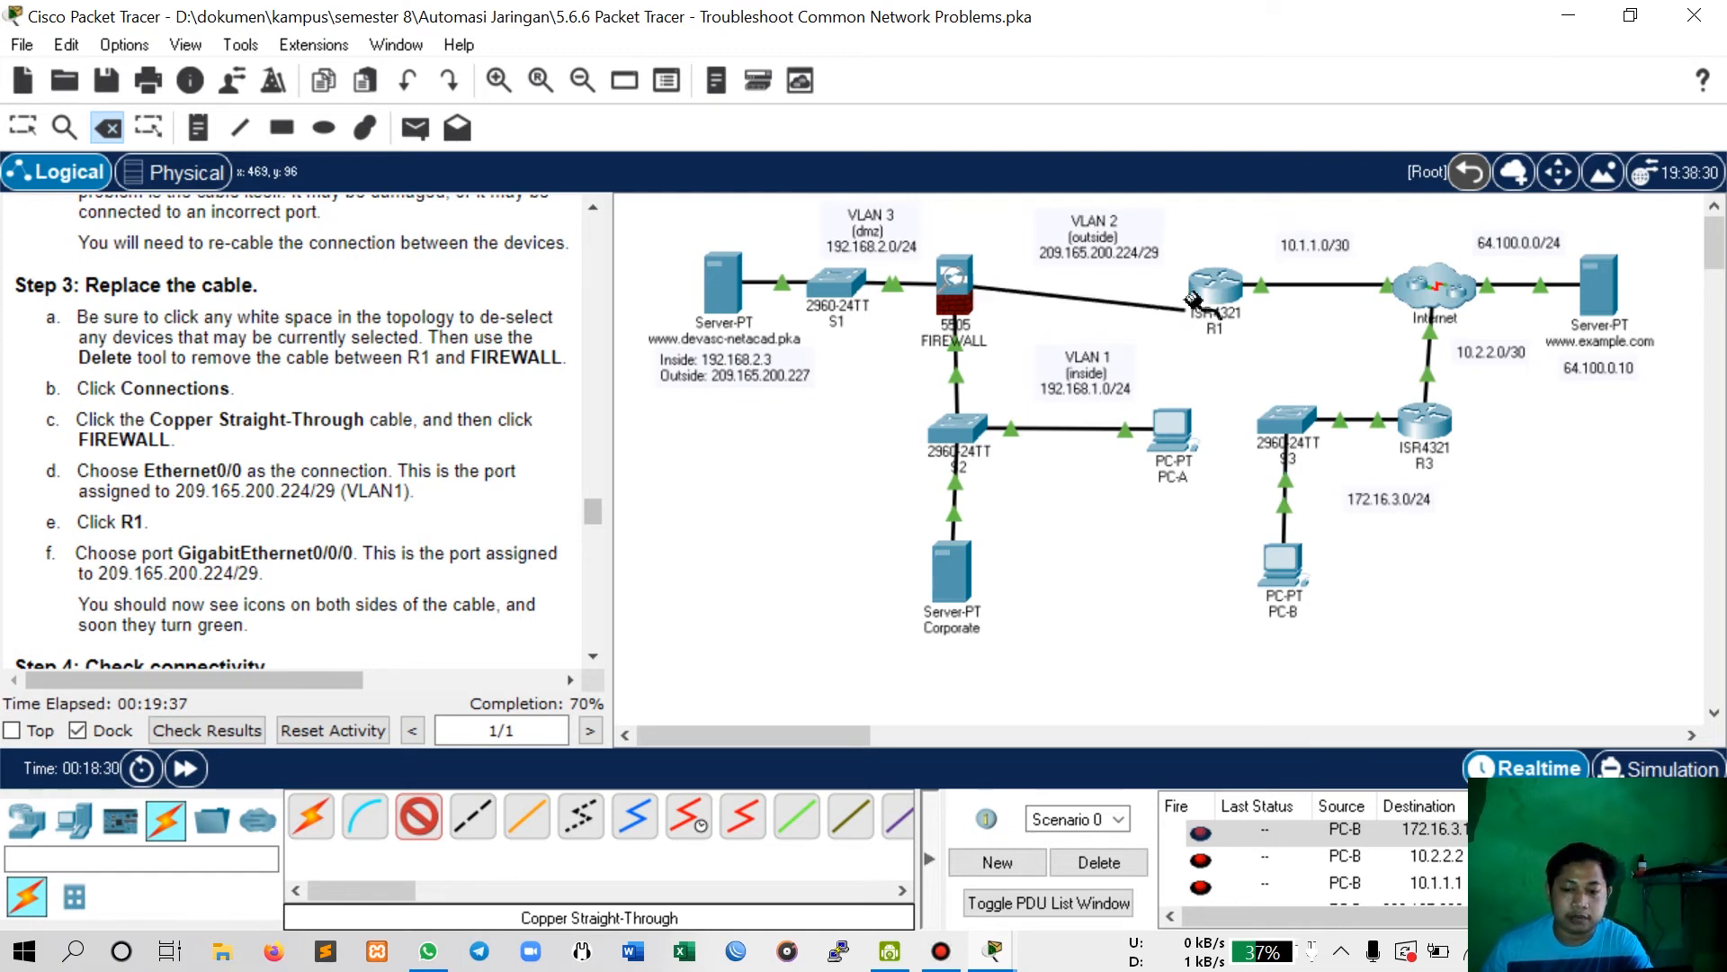
click(1217, 285)
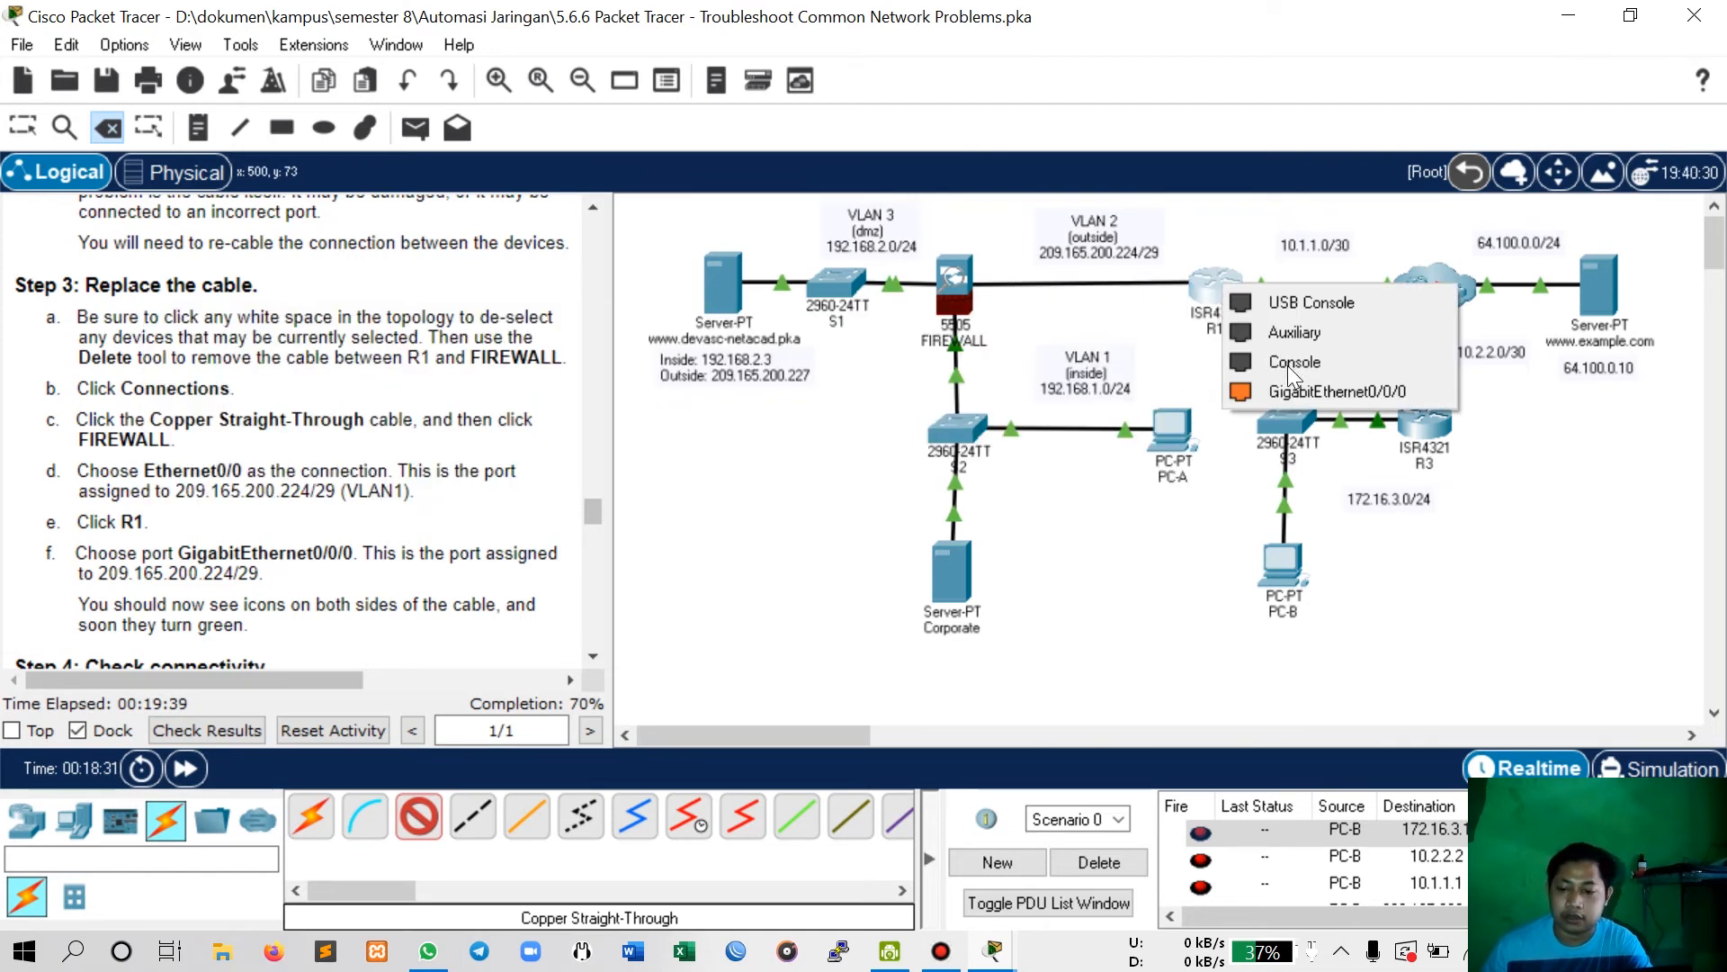
click(1297, 381)
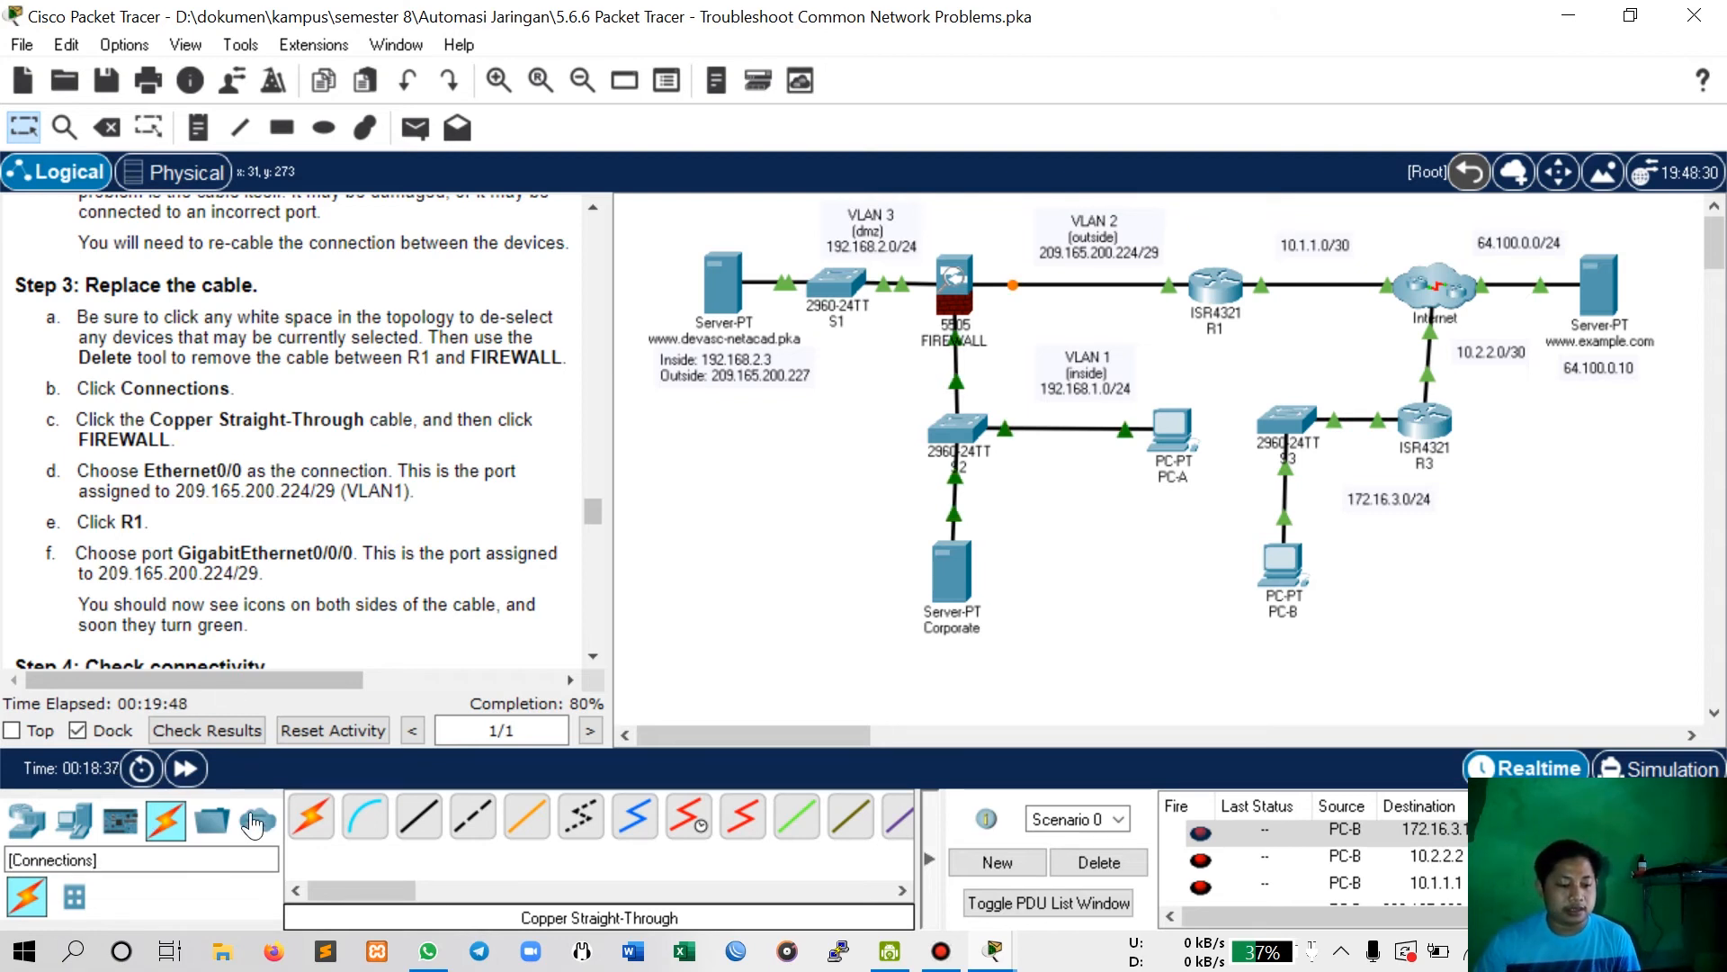
click(185, 767)
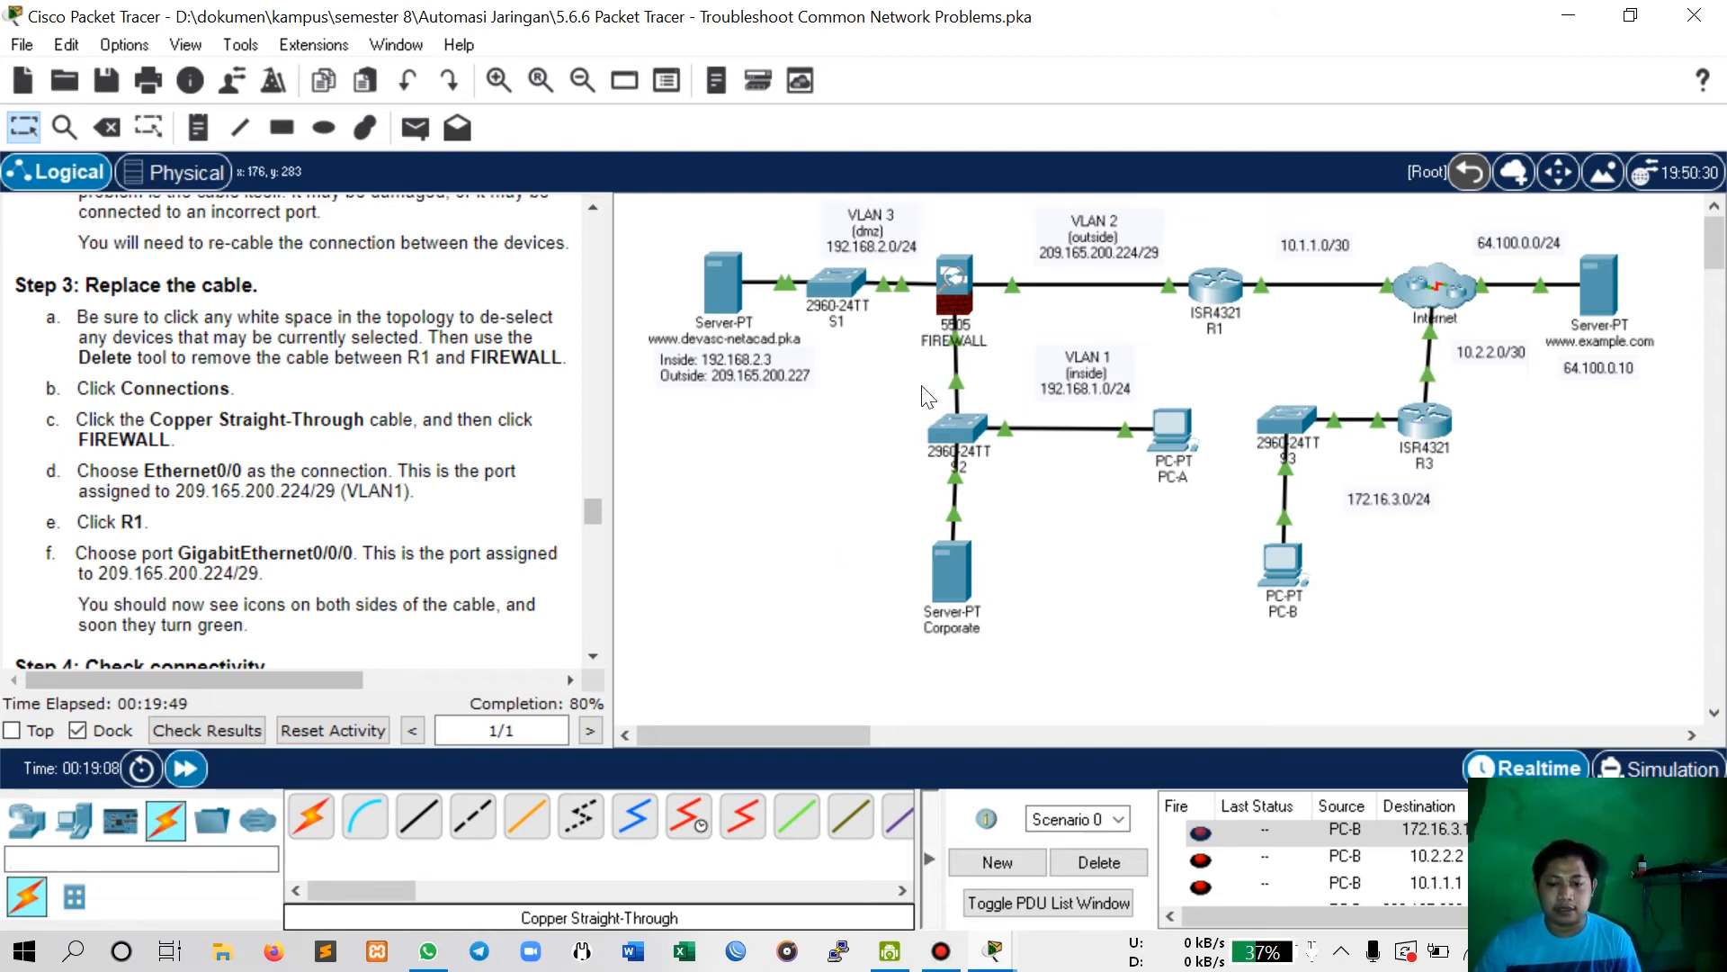
scroll(351, 400, down, 3)
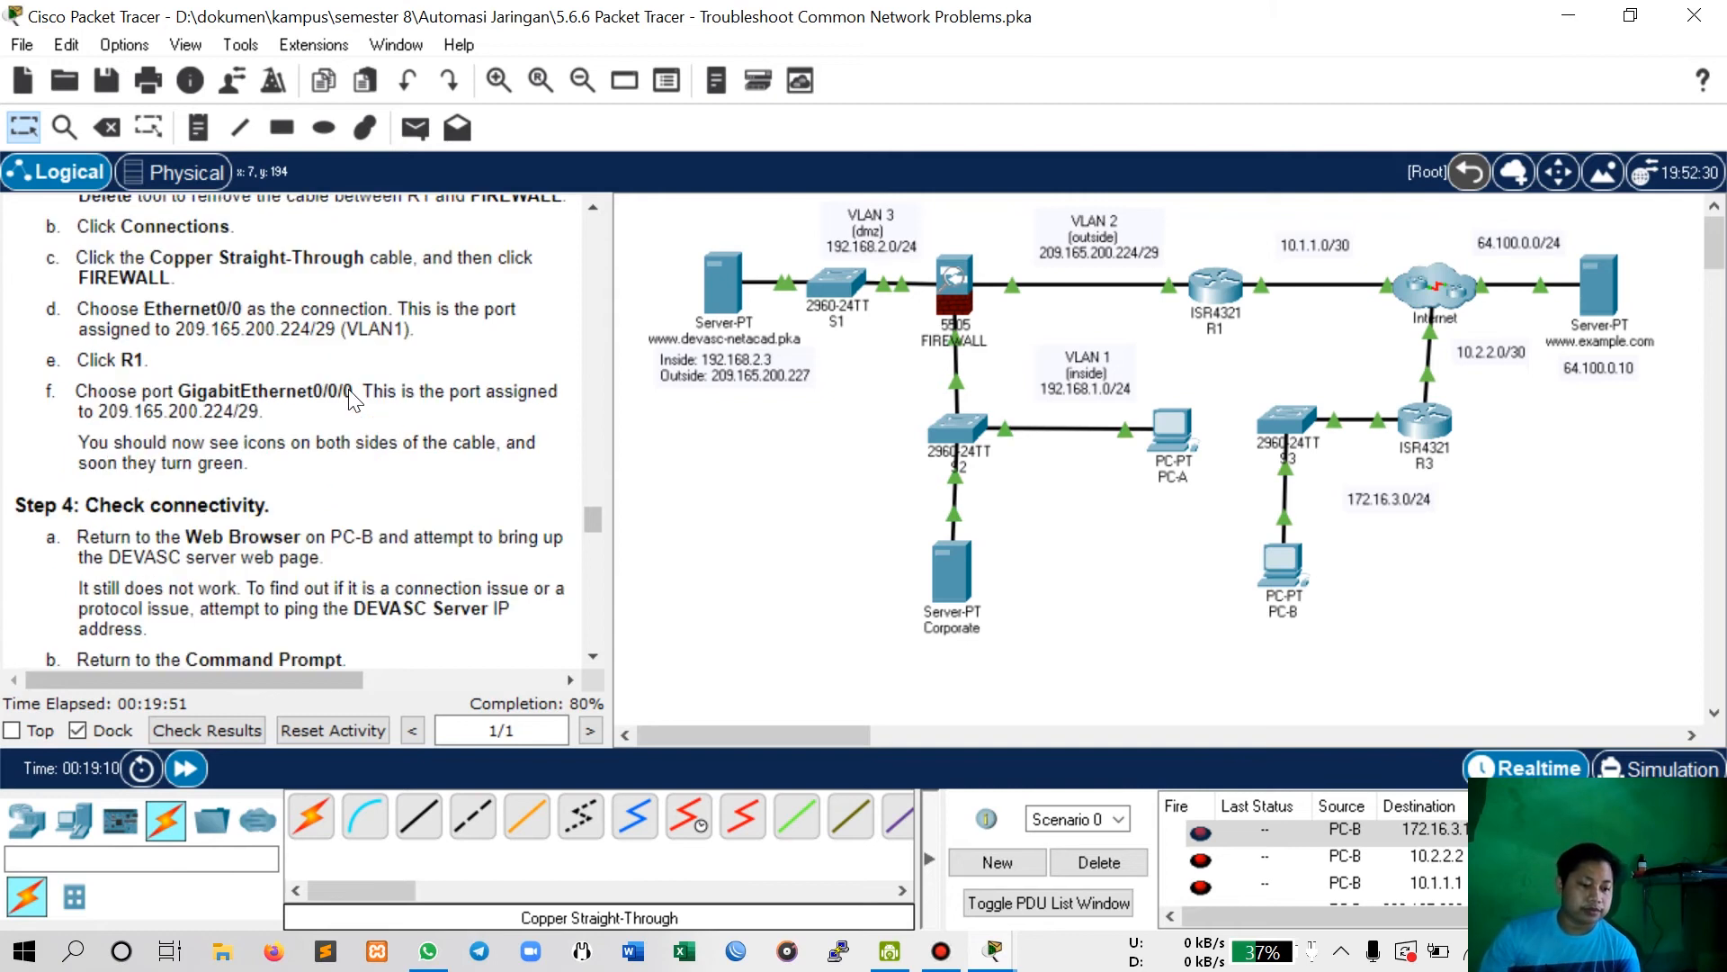
scroll(351, 400, down, 2)
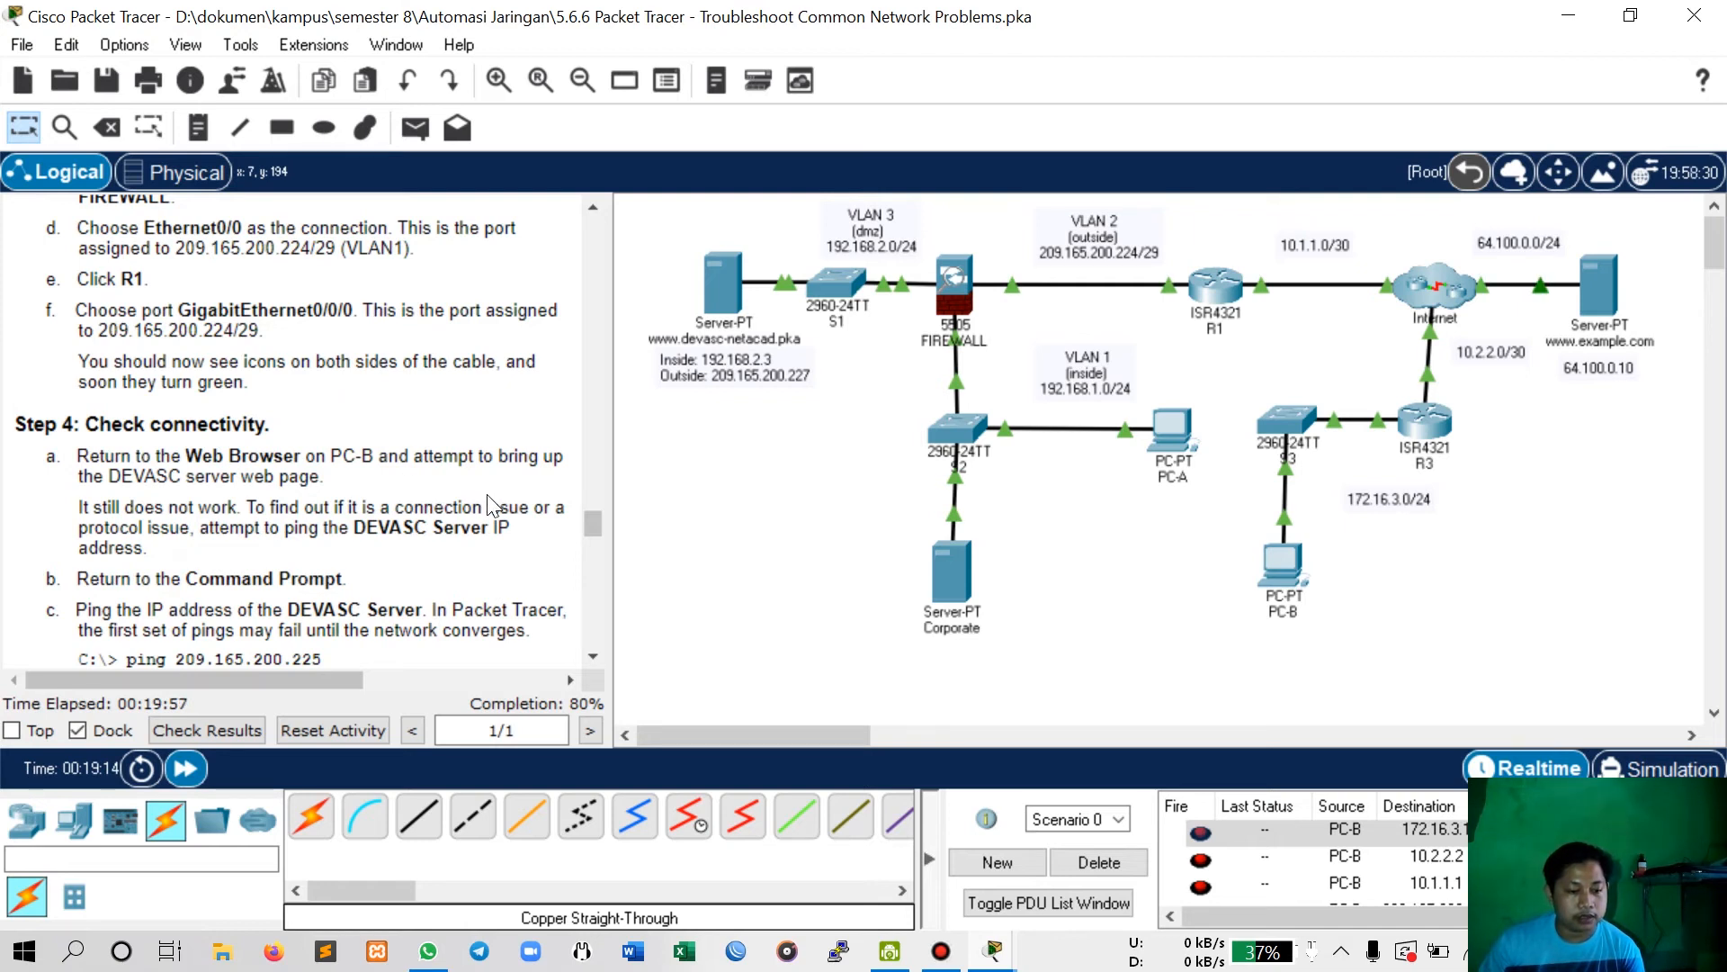
click(1285, 565)
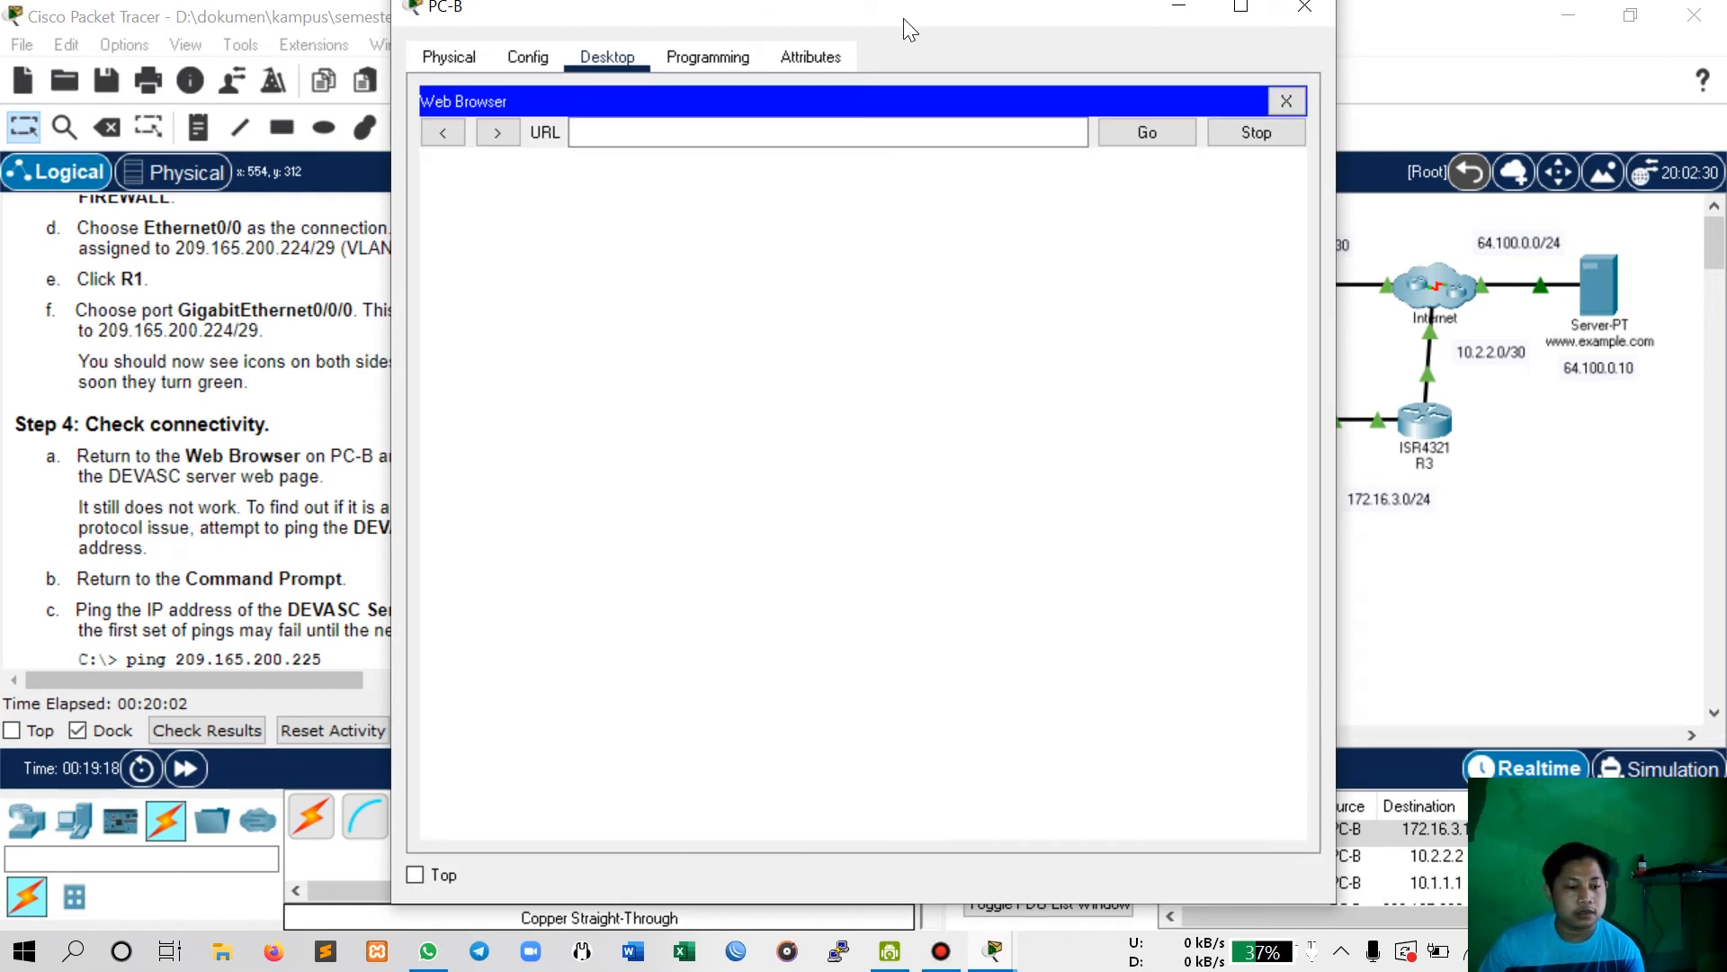
drag(904, 18, 1139, 72)
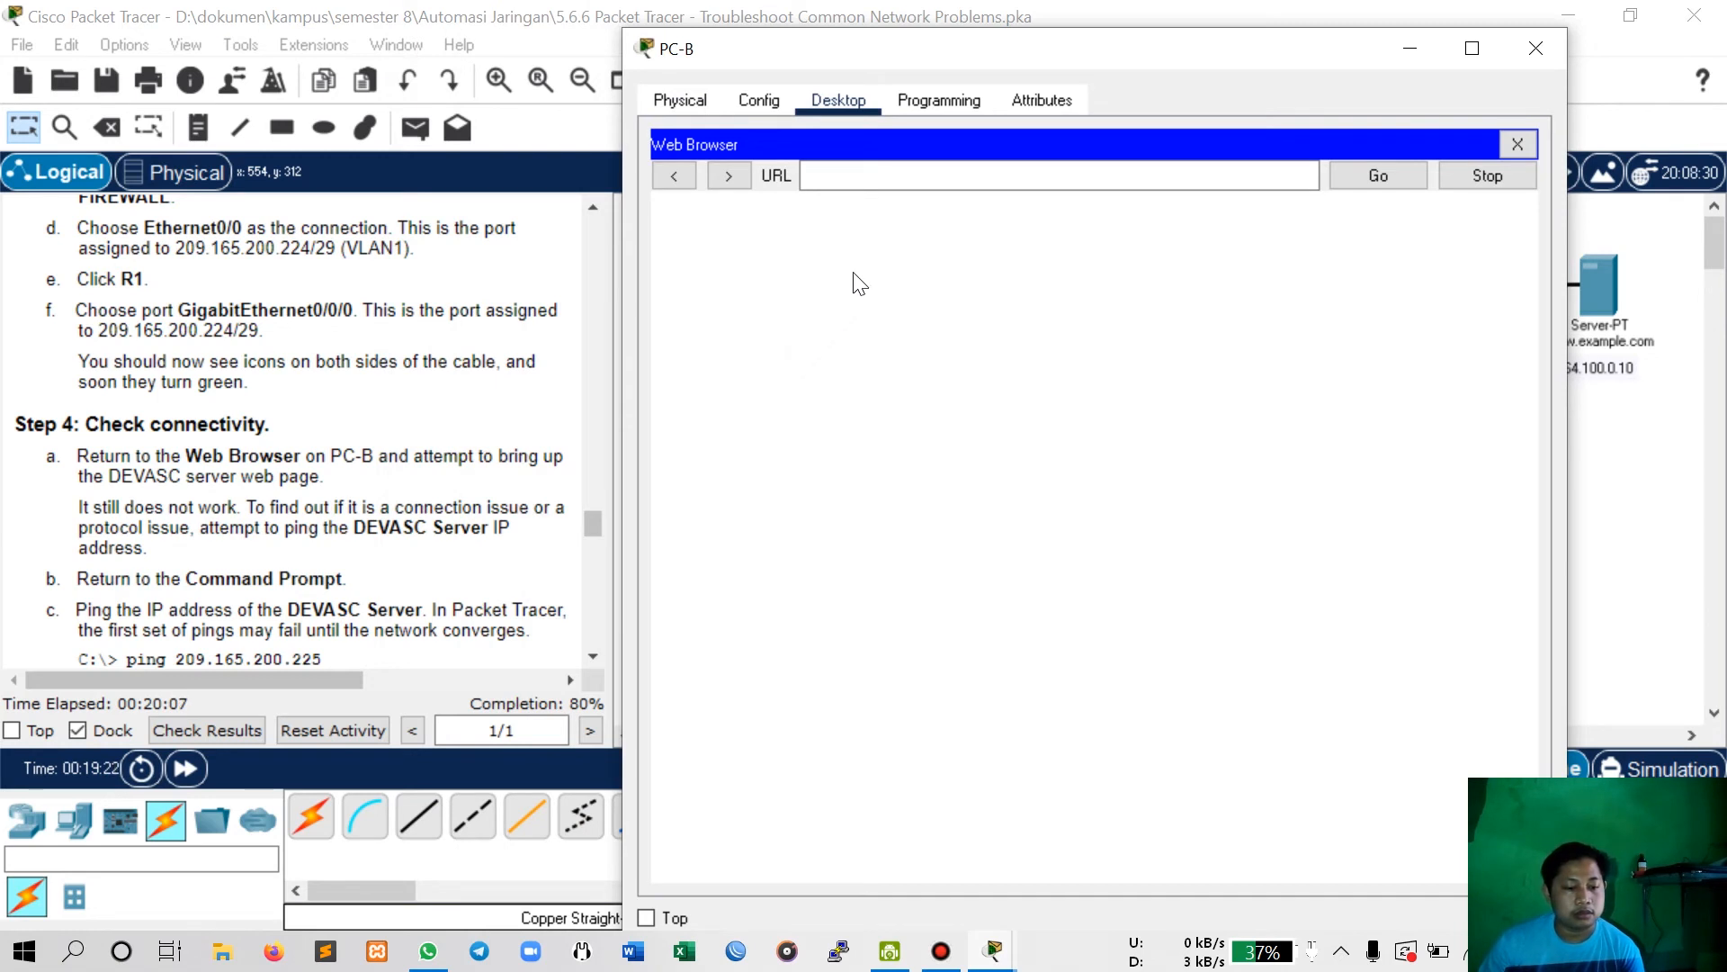
click(896, 178)
text(www.de)
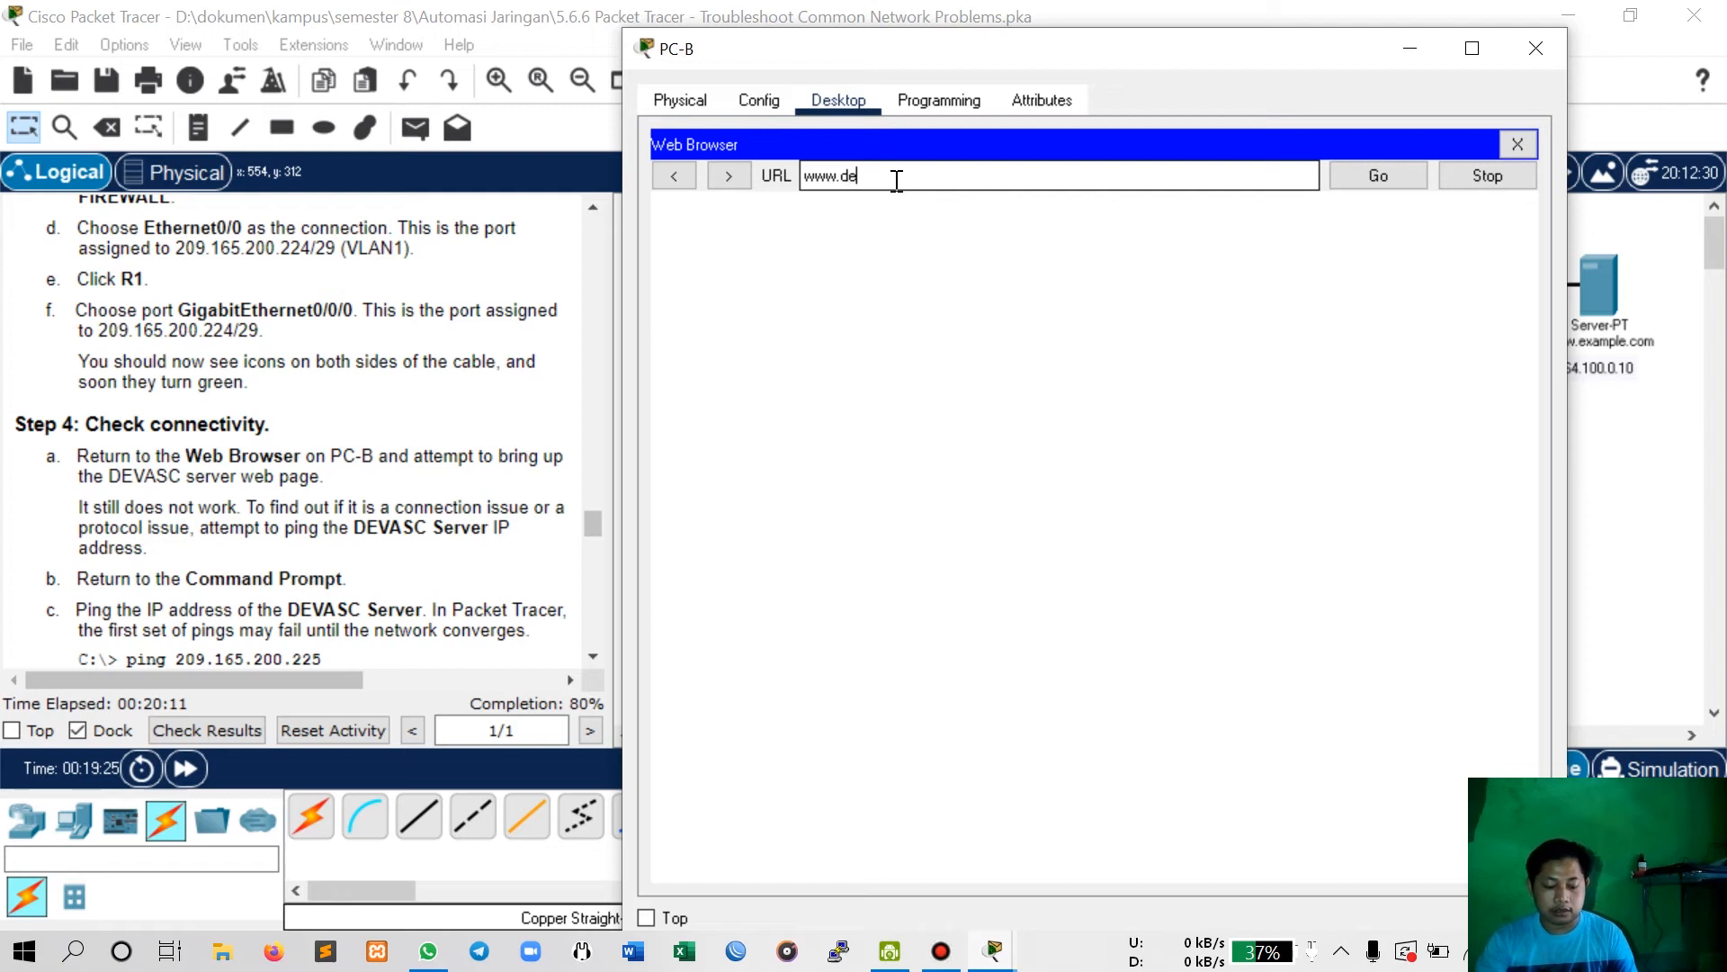
text(vasc-netacad.pka)
key(Return)
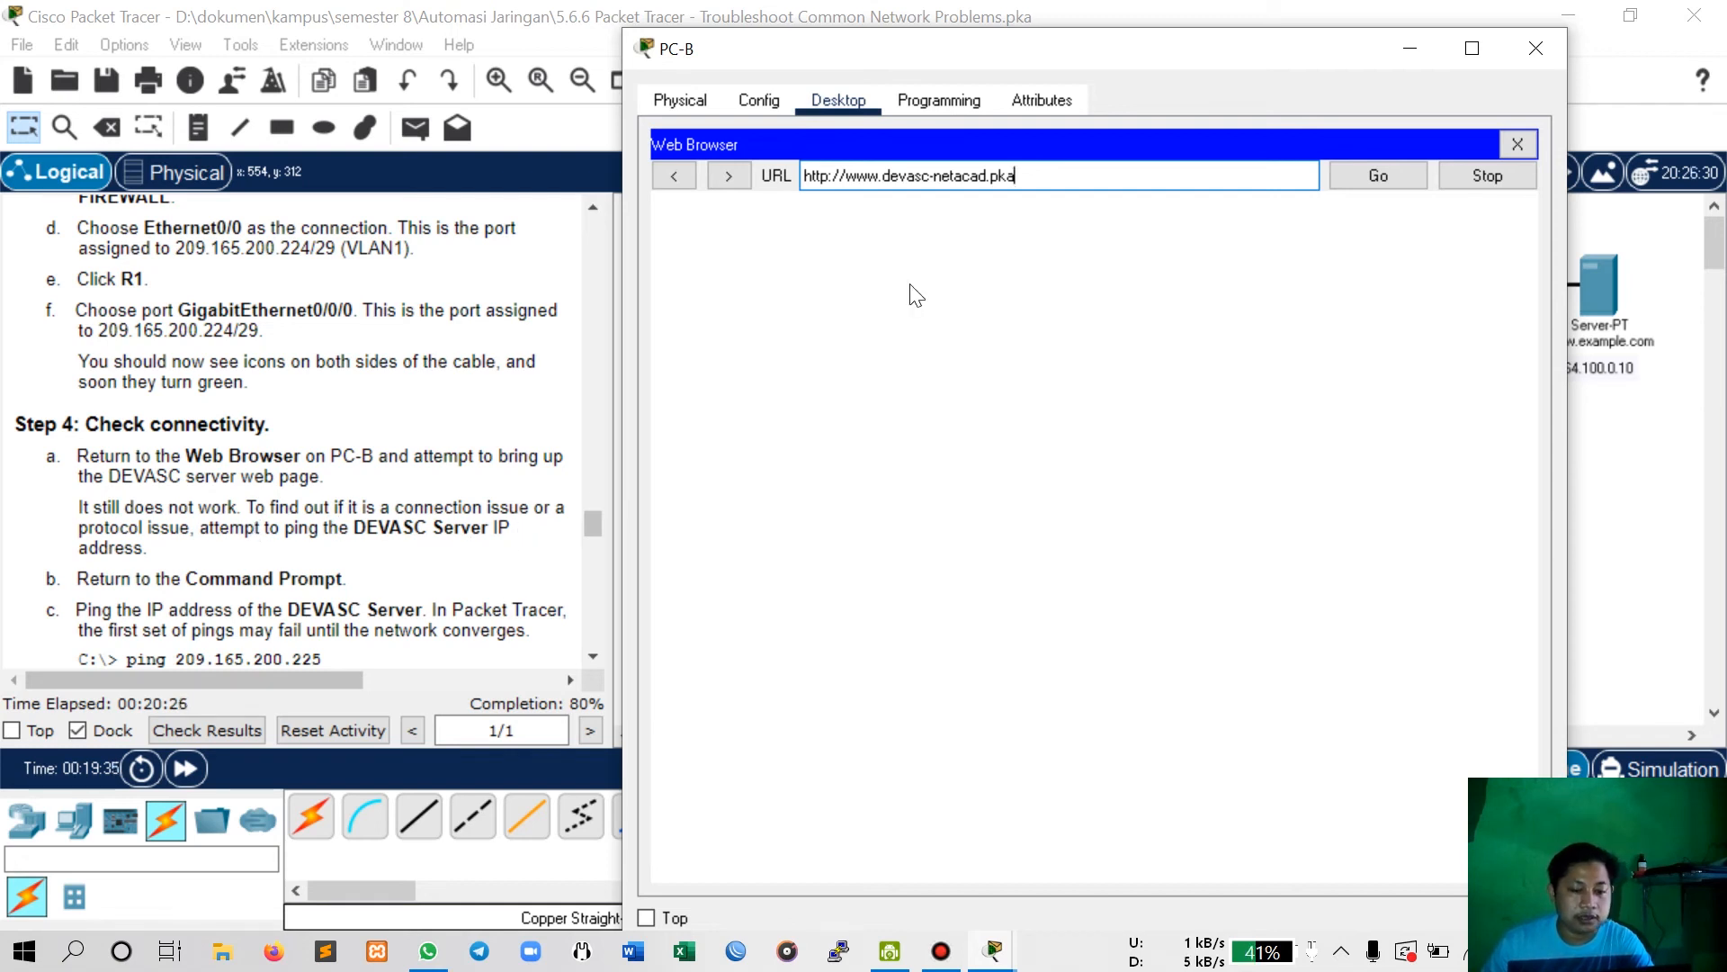
Close PC-B's web browser and ping 209.165.200.225 from its command prompt, following the ping example in the instructions.
click(1517, 146)
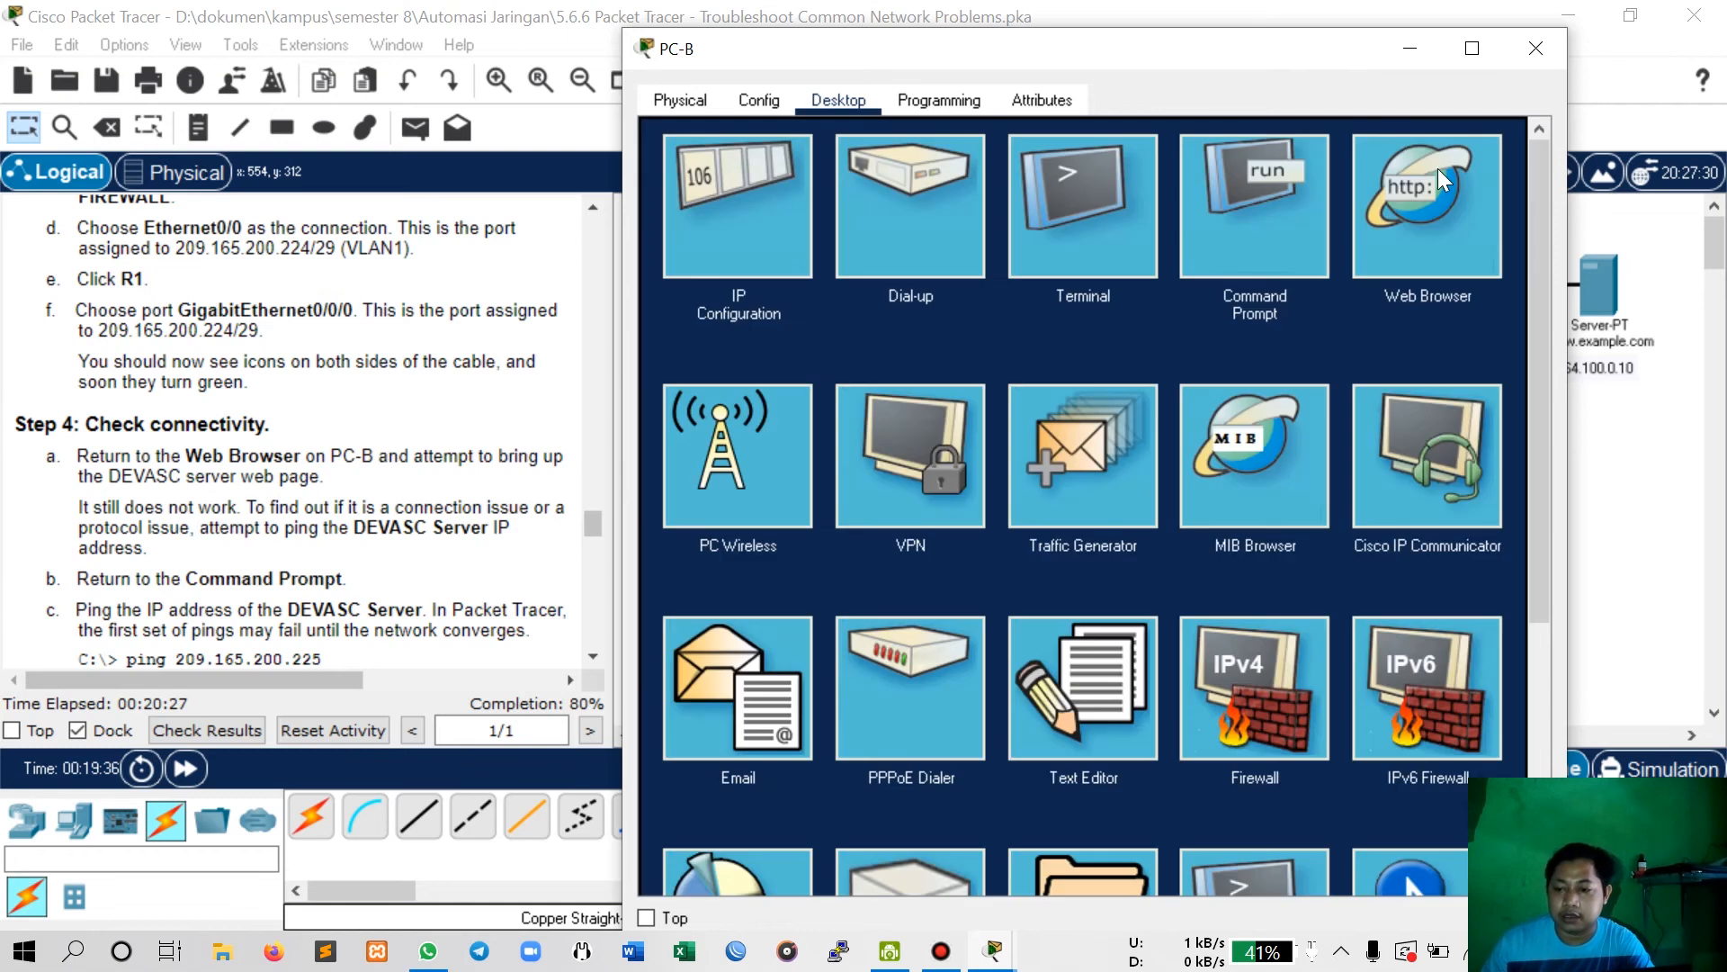
click(1295, 232)
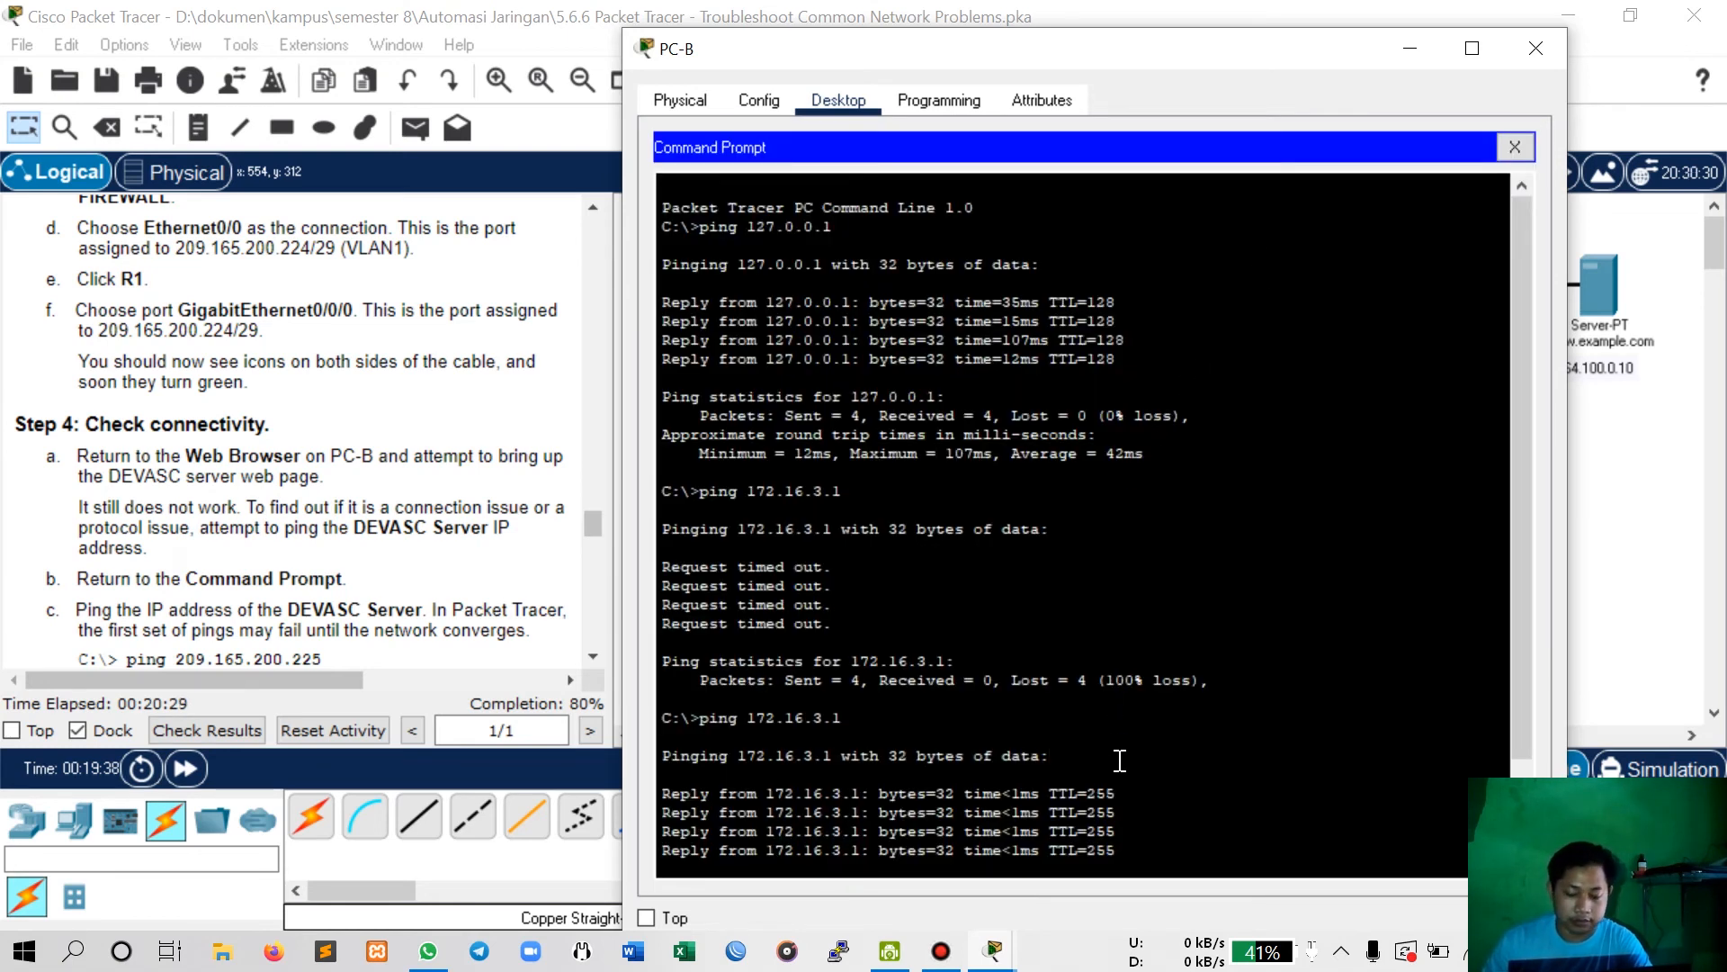
key(Up)
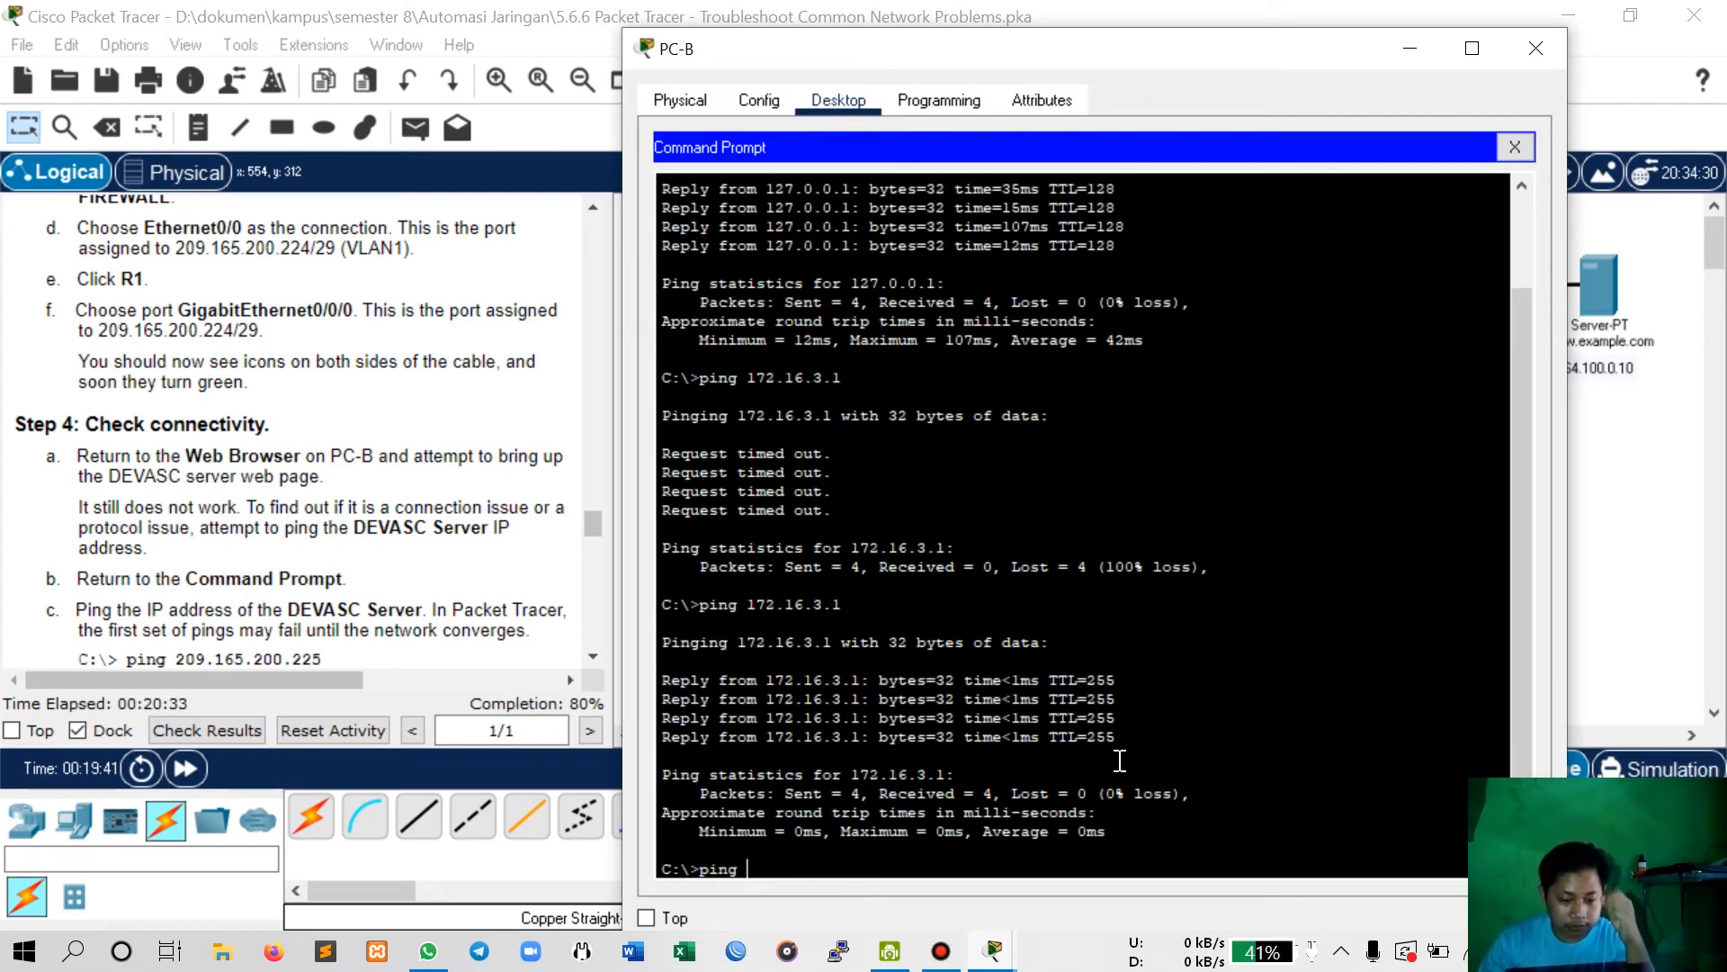
text(209.1)
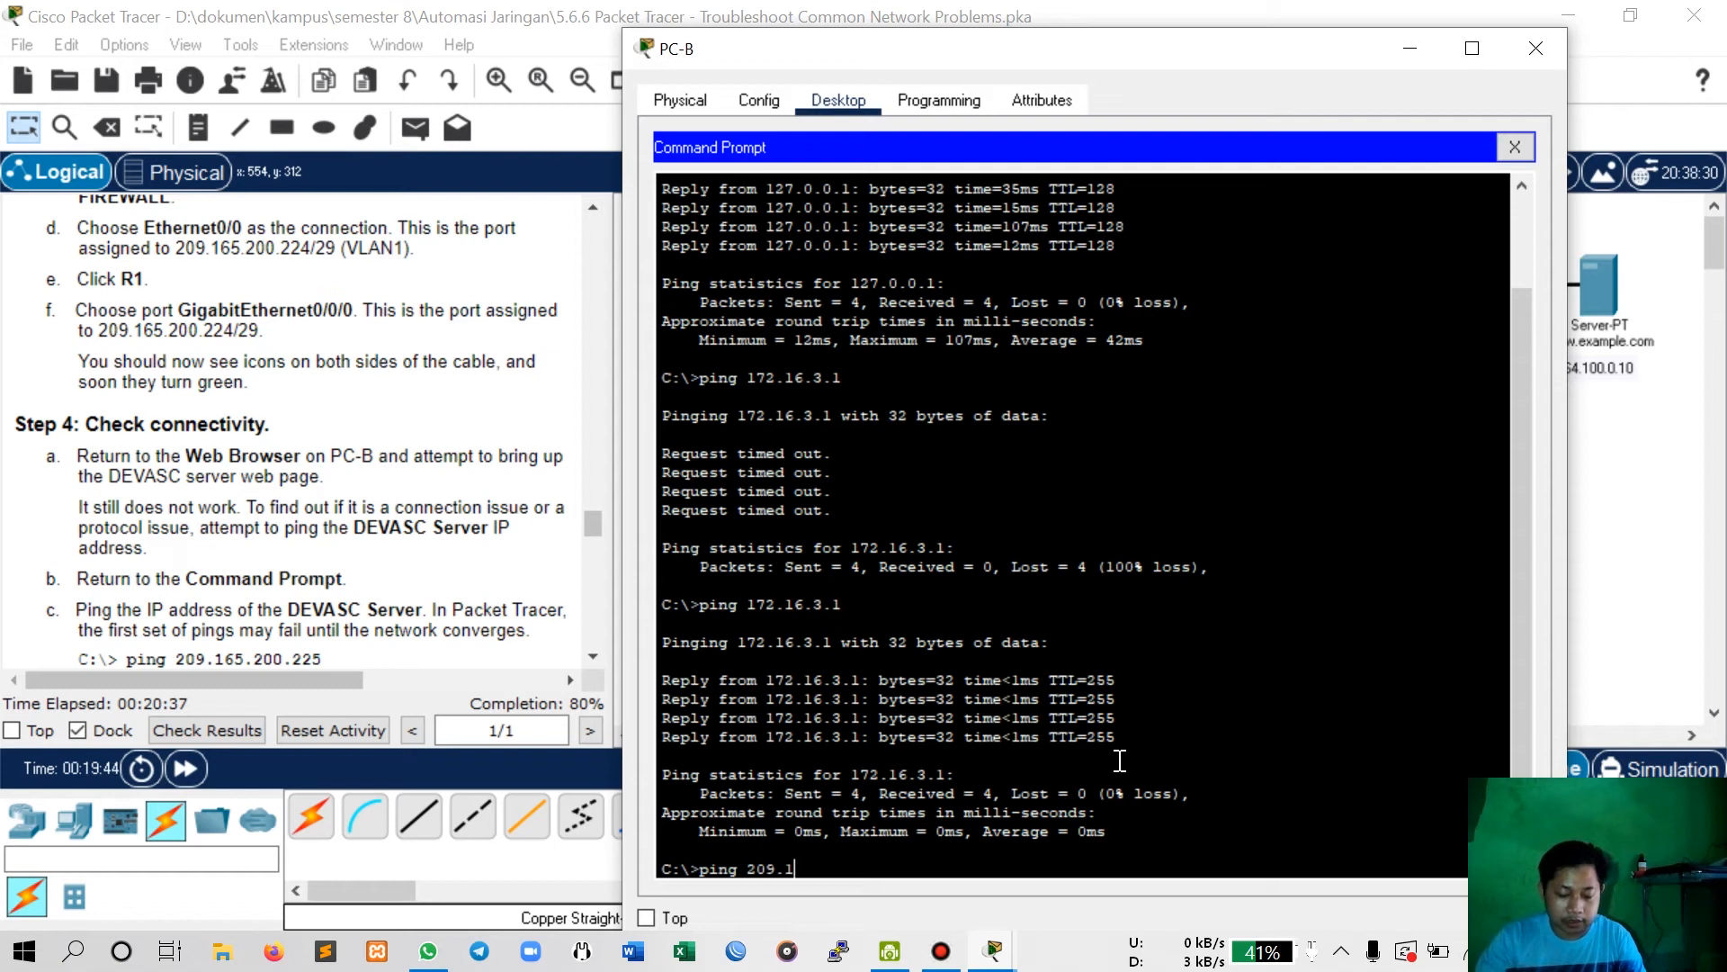
text(65.200.225)
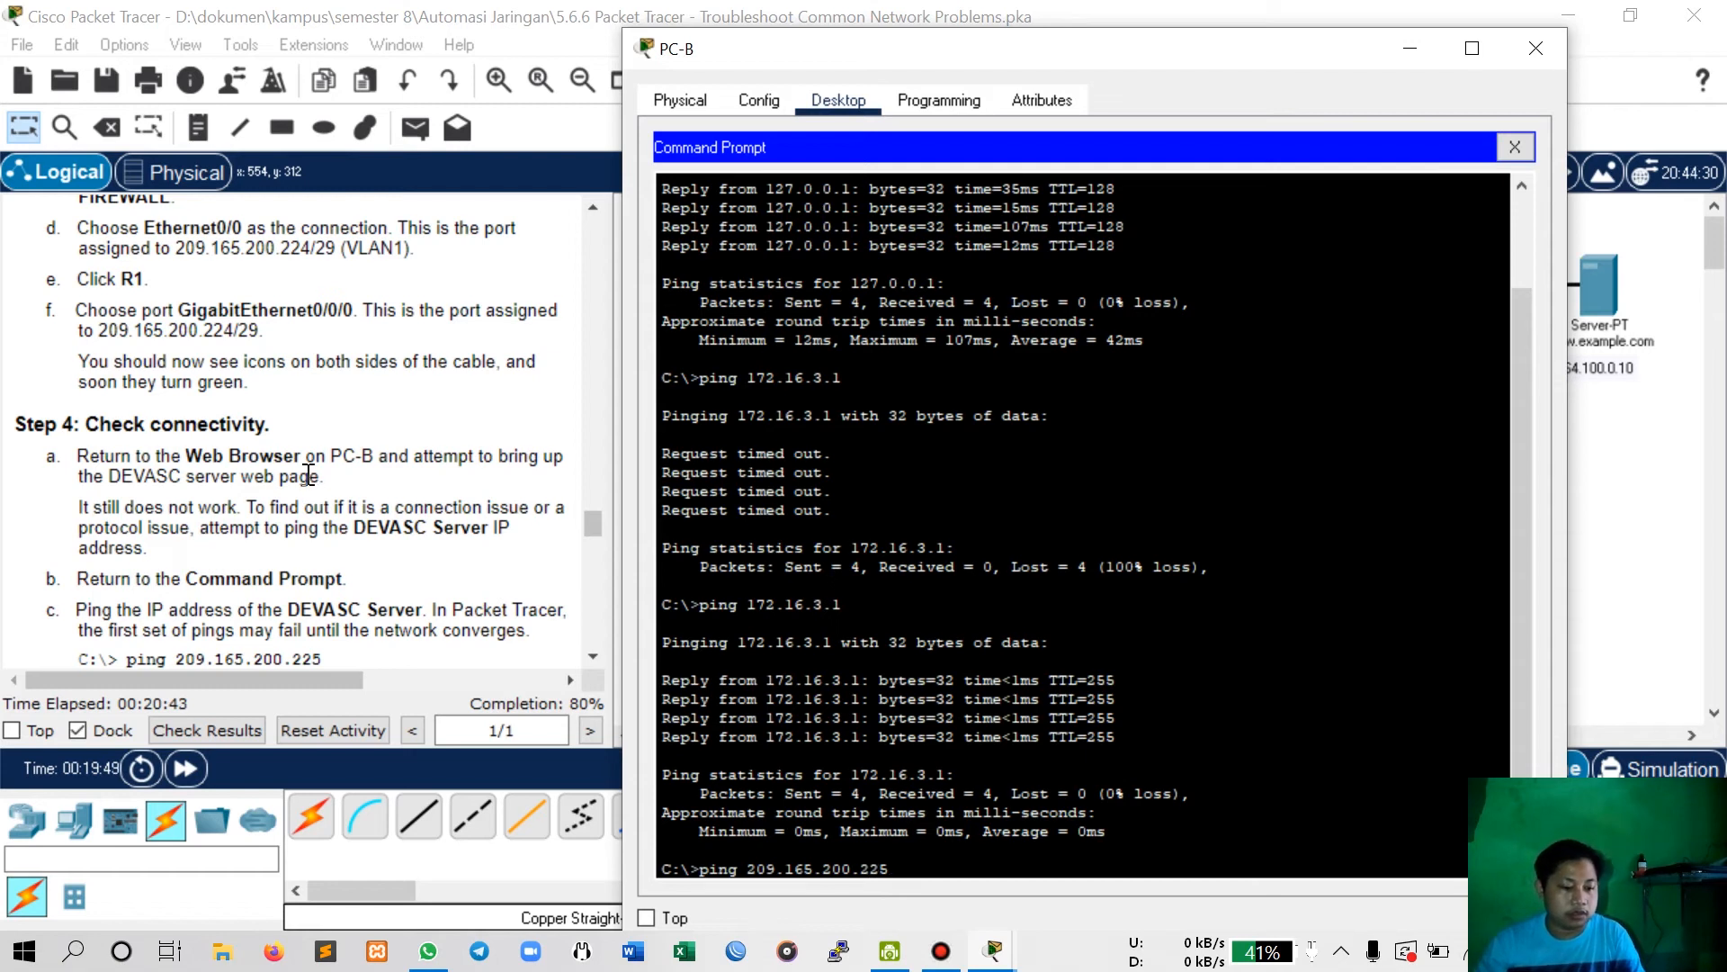
scroll(307, 474, down, 3)
key(Return)
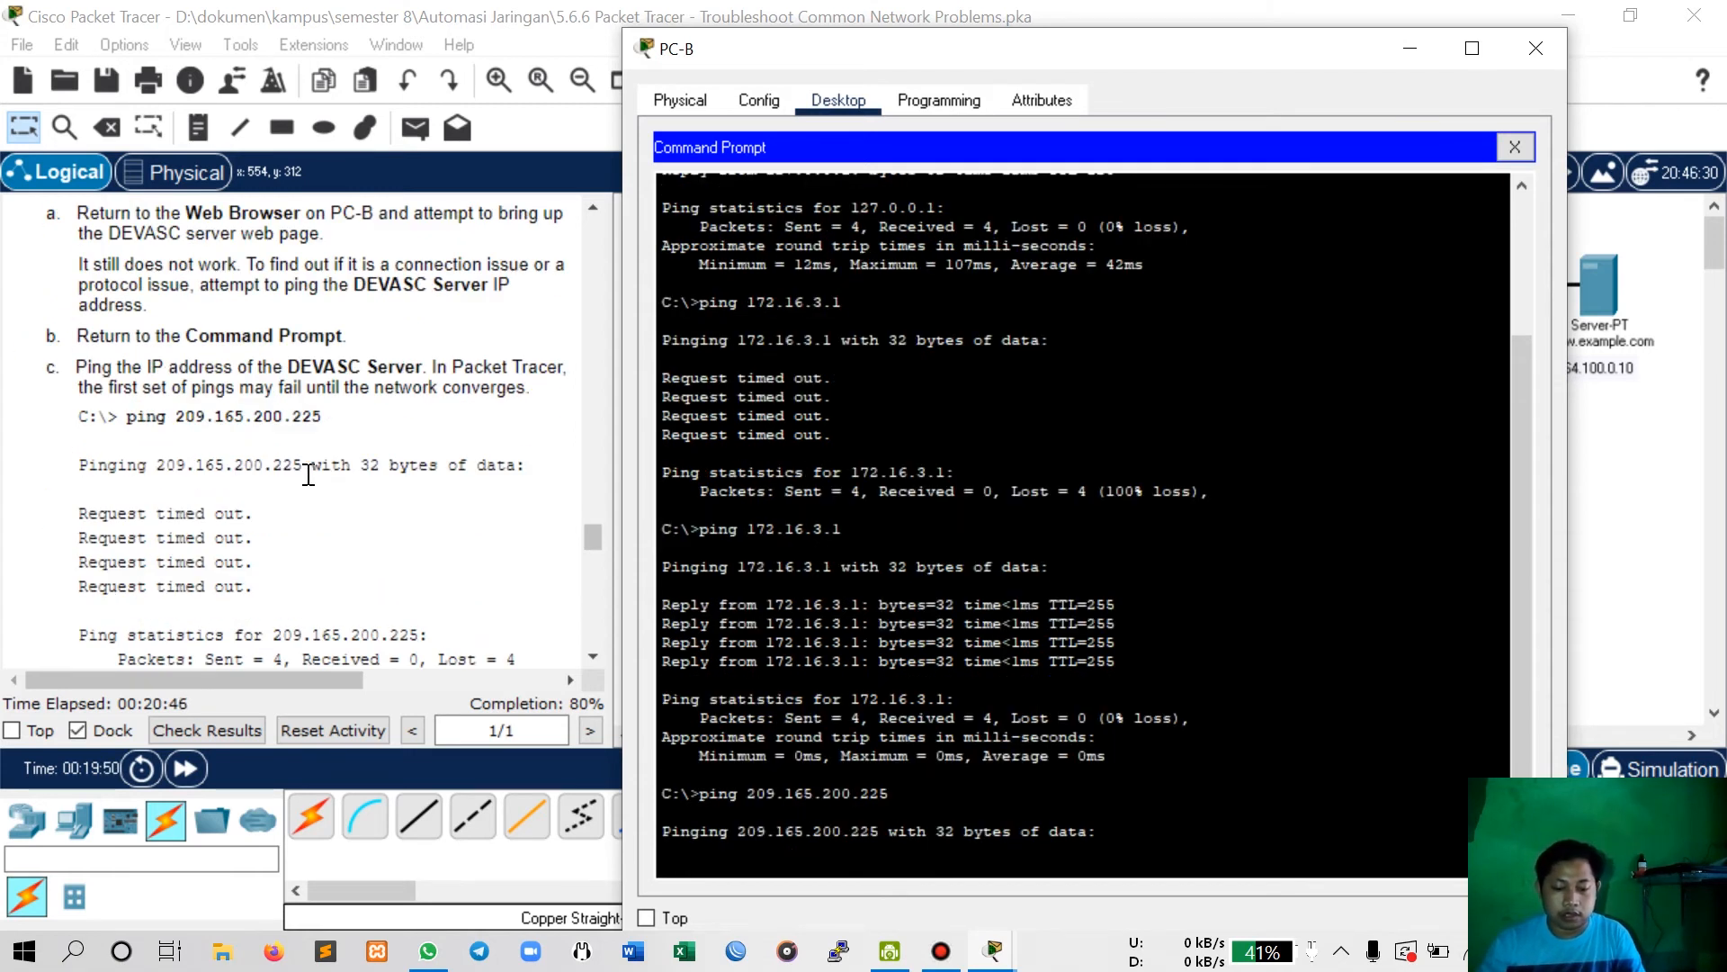
scroll(308, 474, down, 2)
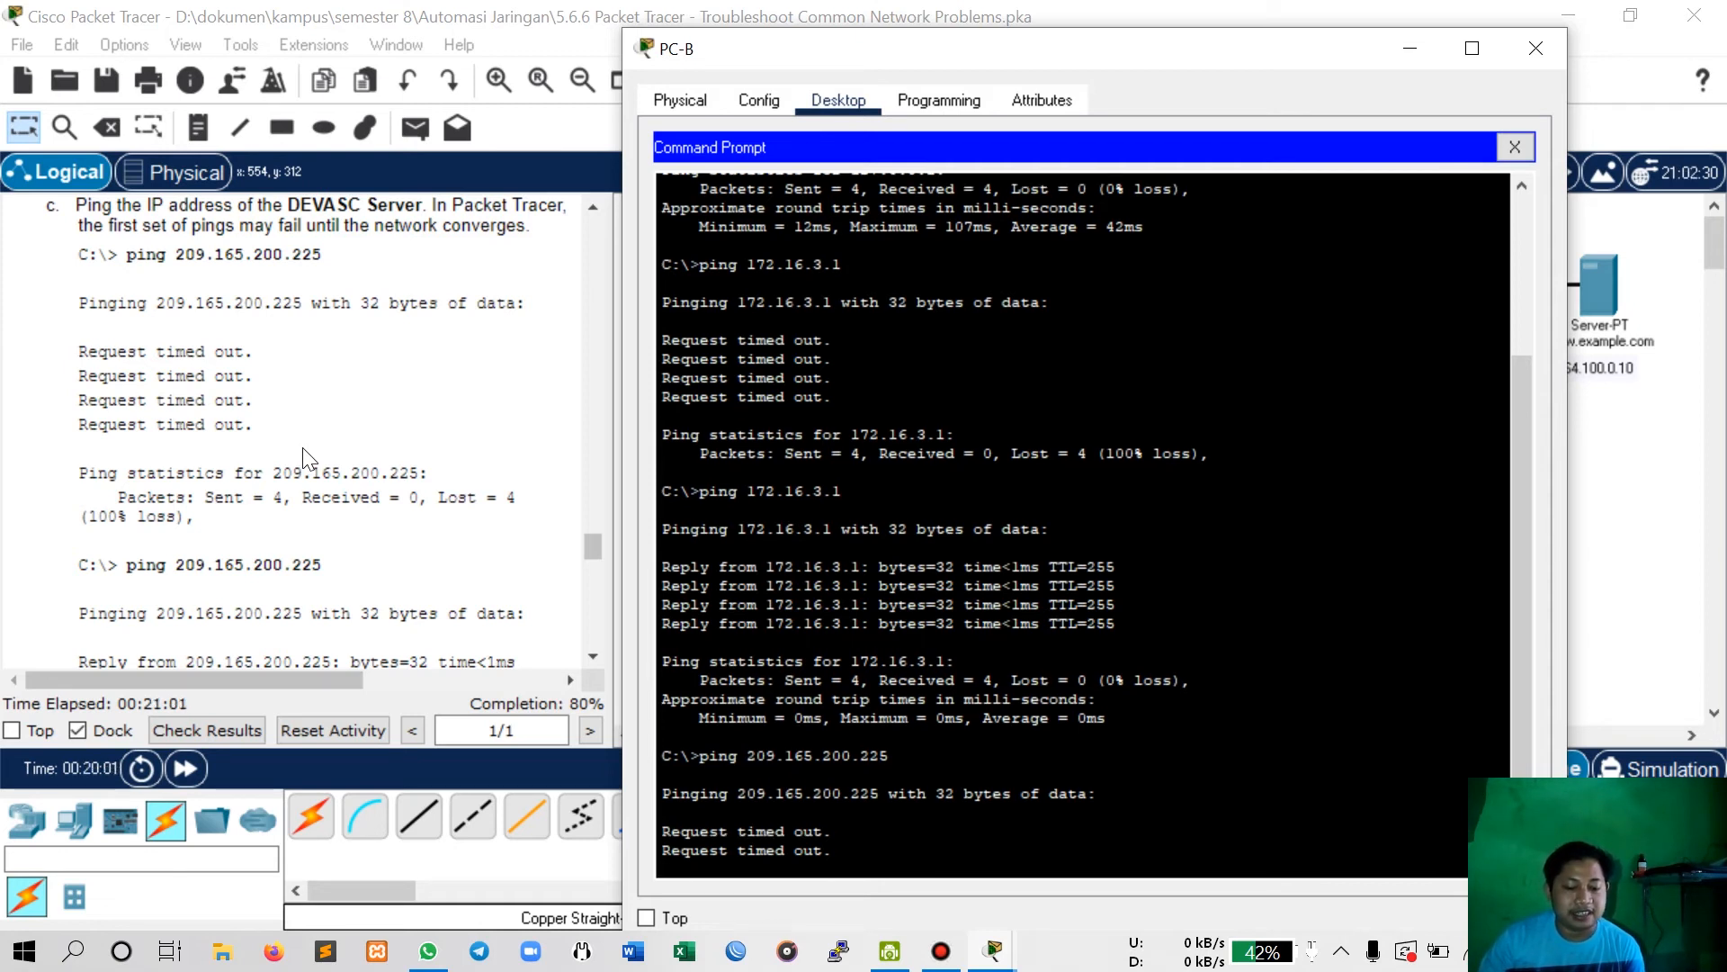
Read the expected ping output in the instructions and repeat the ping to 209.165.200.225 from PC-B's command prompt.
scroll(306, 459, down, 3)
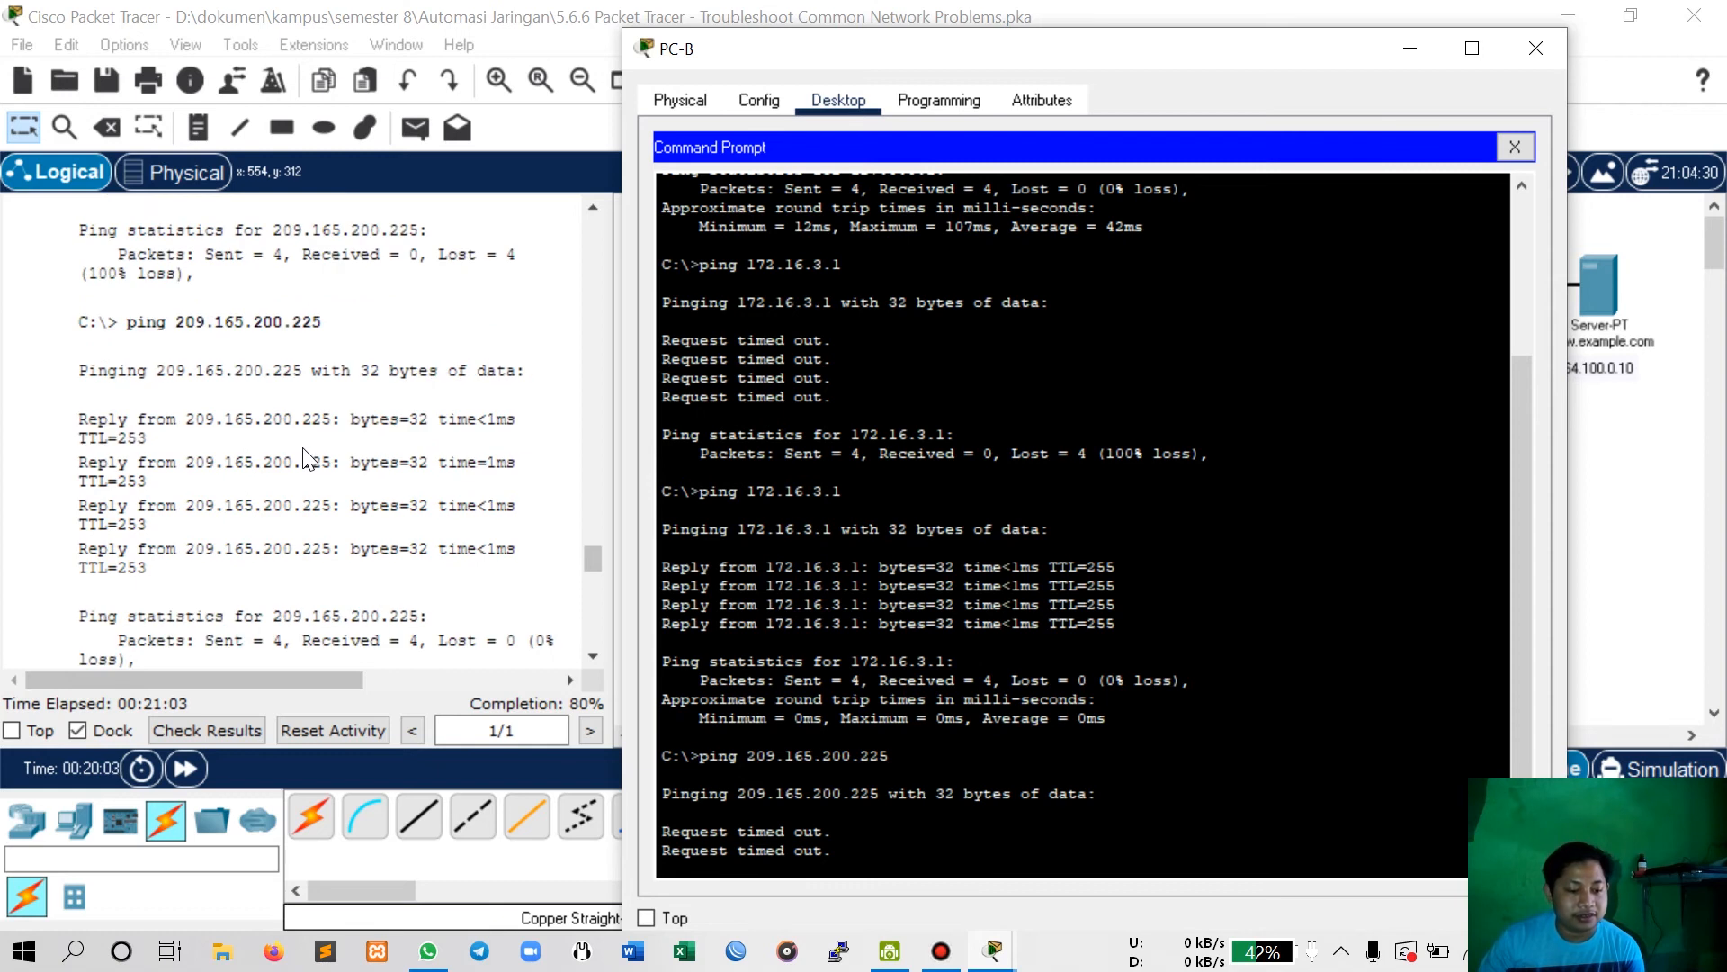
scroll(306, 459, down, 3)
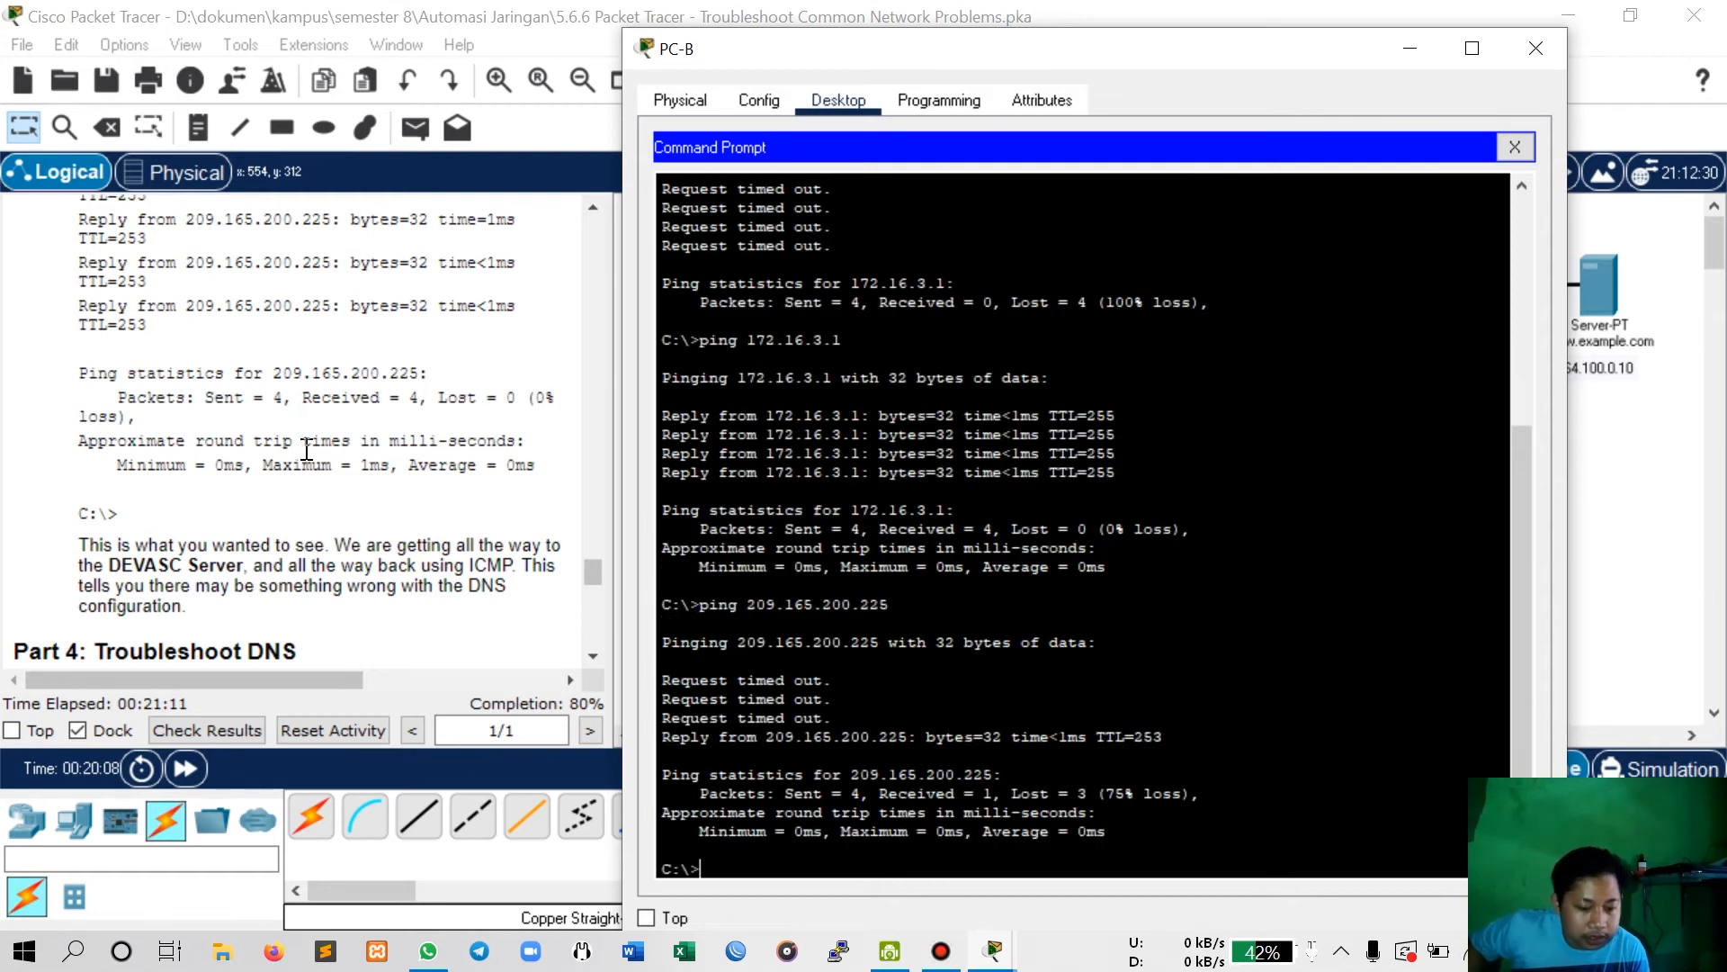
key(Up)
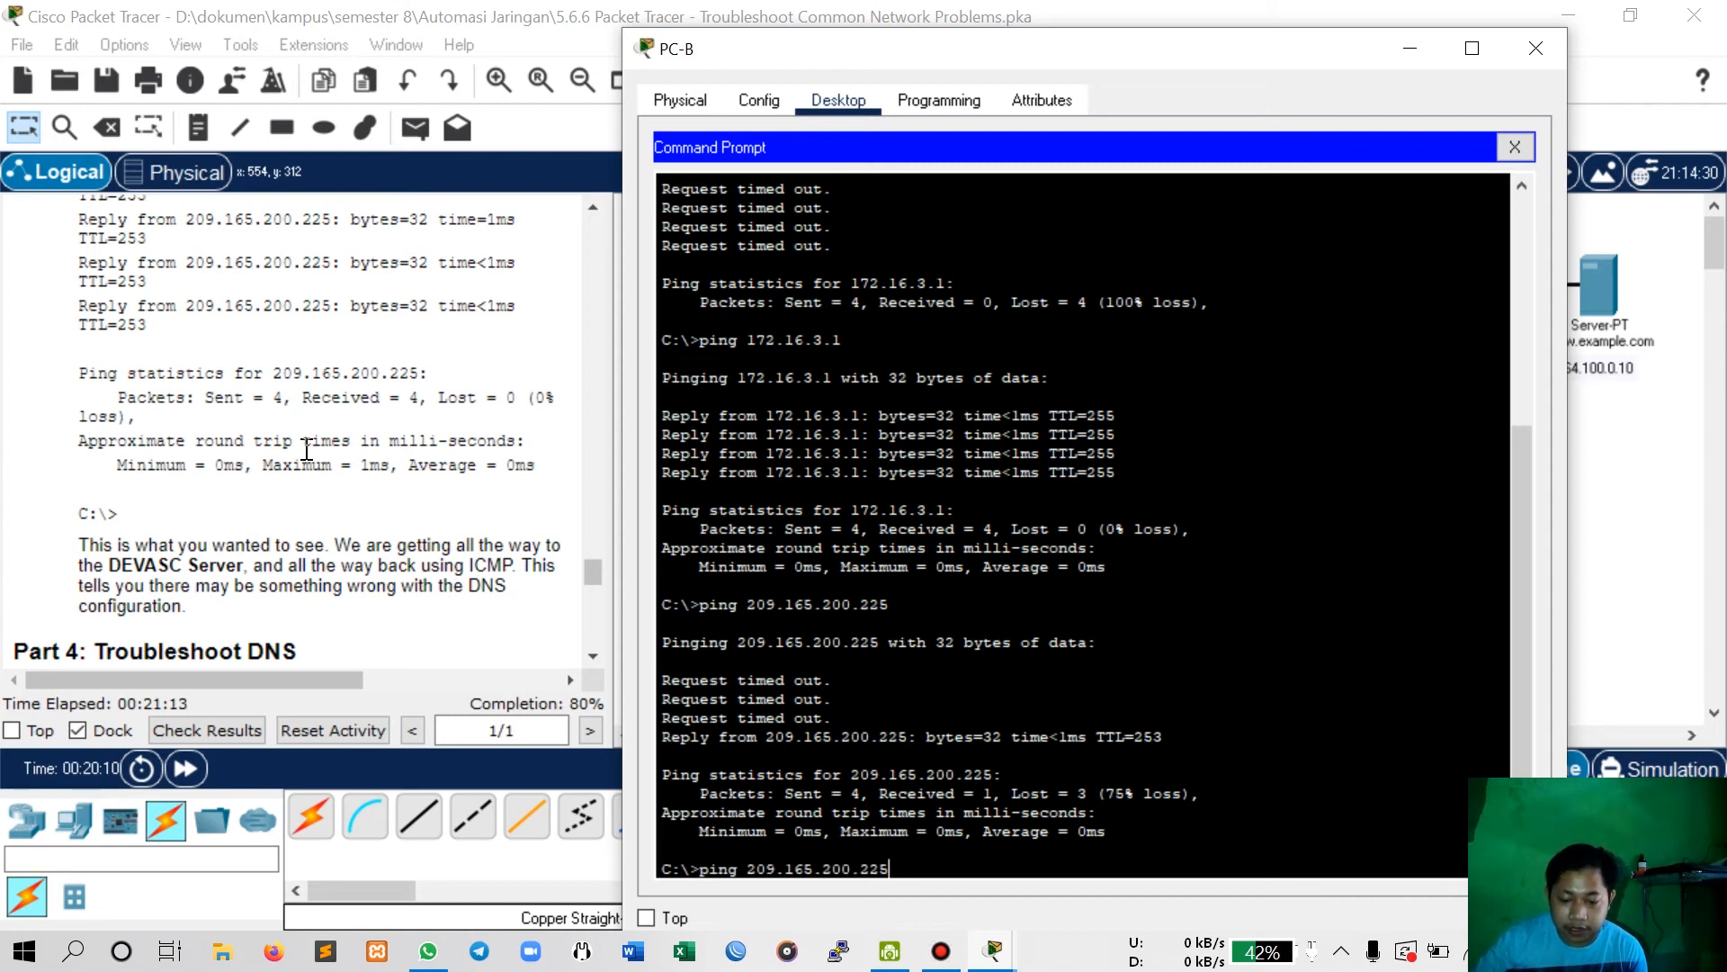
key(Return)
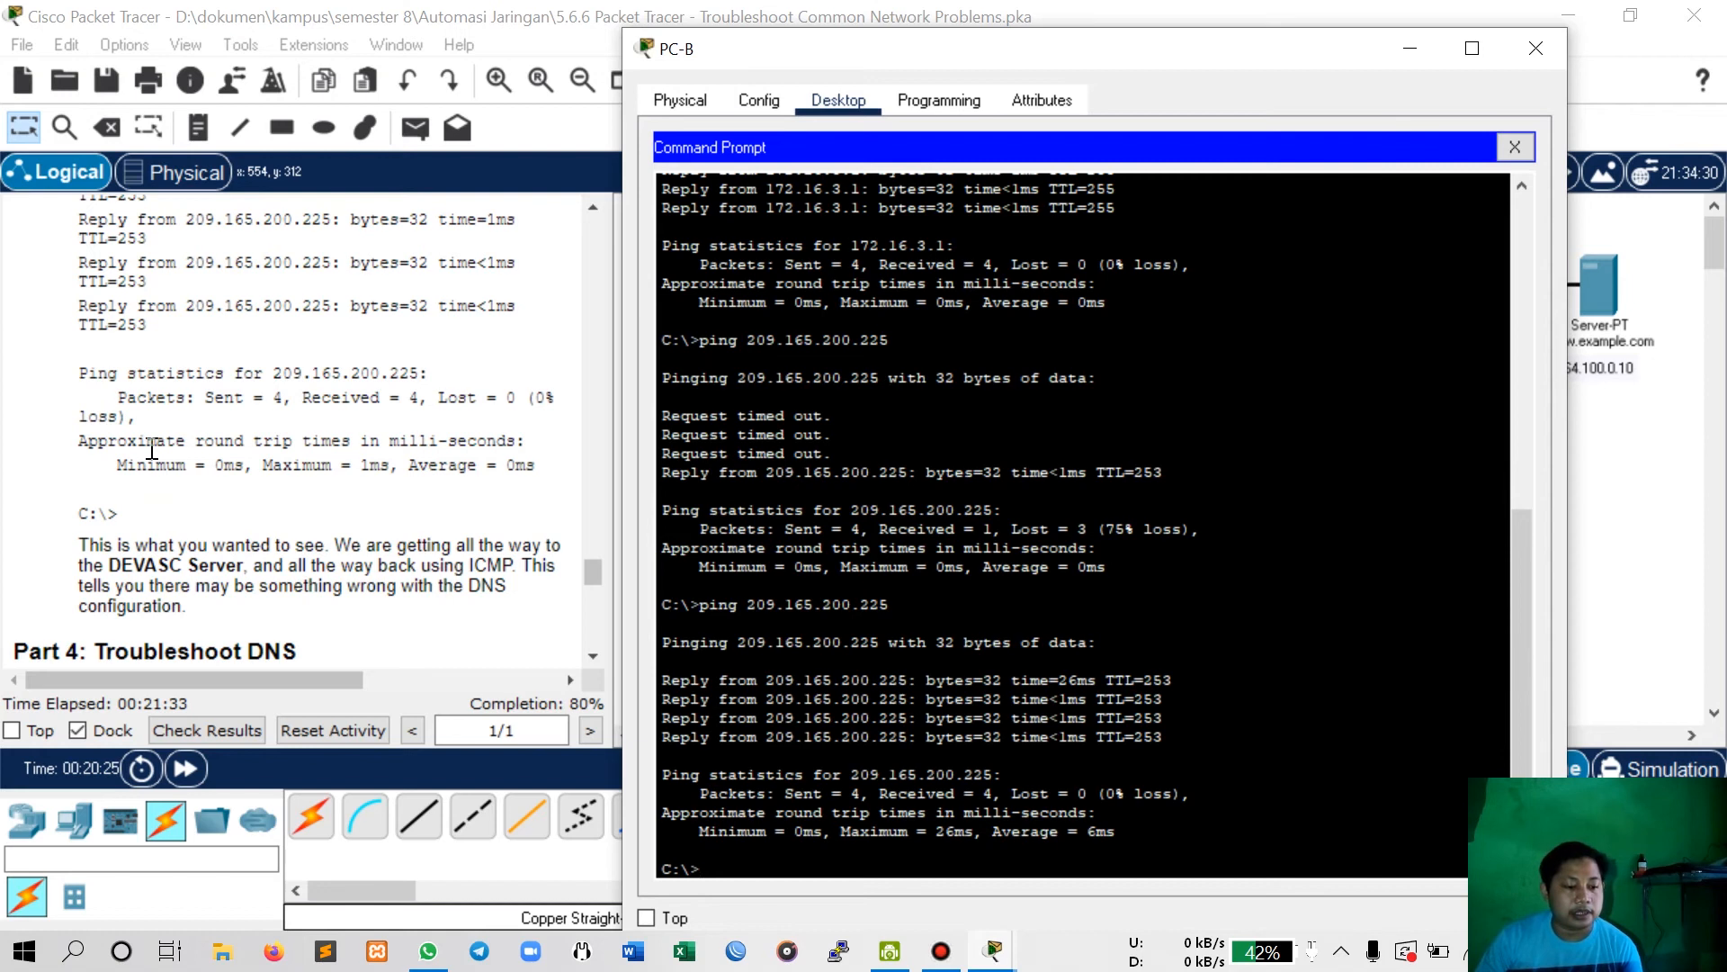
Read the Part 4 DNS instructions, close PC-B's command prompt and request 209.165.200.227:80 in its web browser.
scroll(153, 448, down, 3)
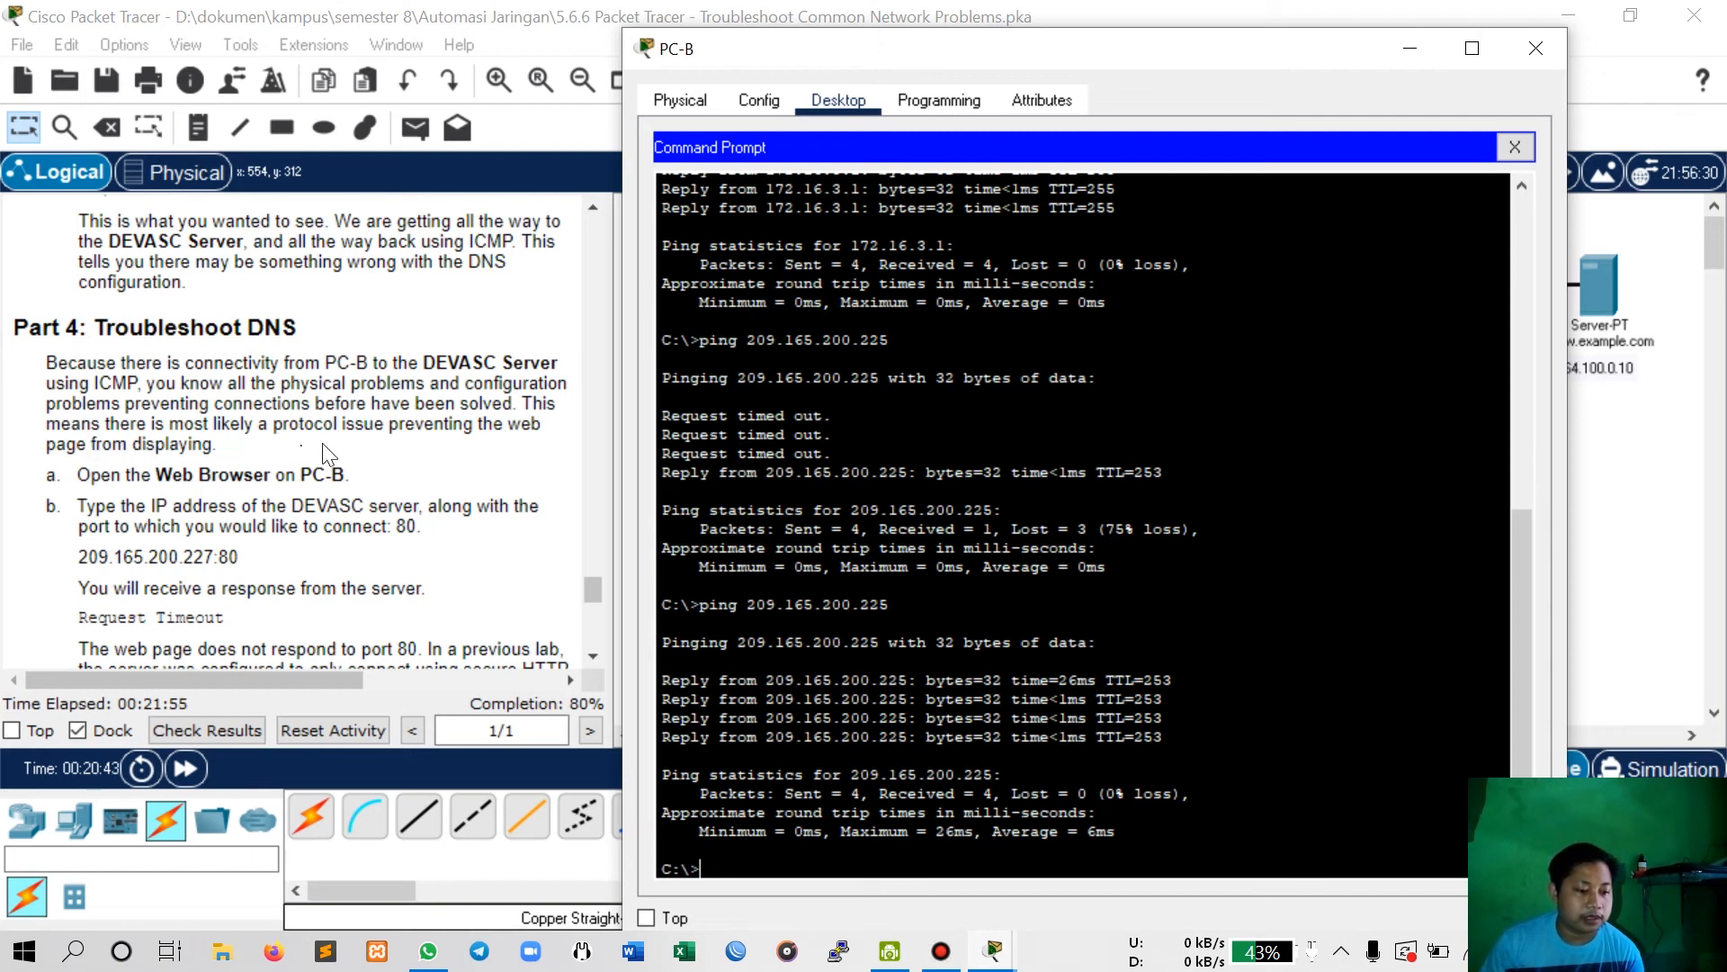
click(1528, 142)
click(1423, 236)
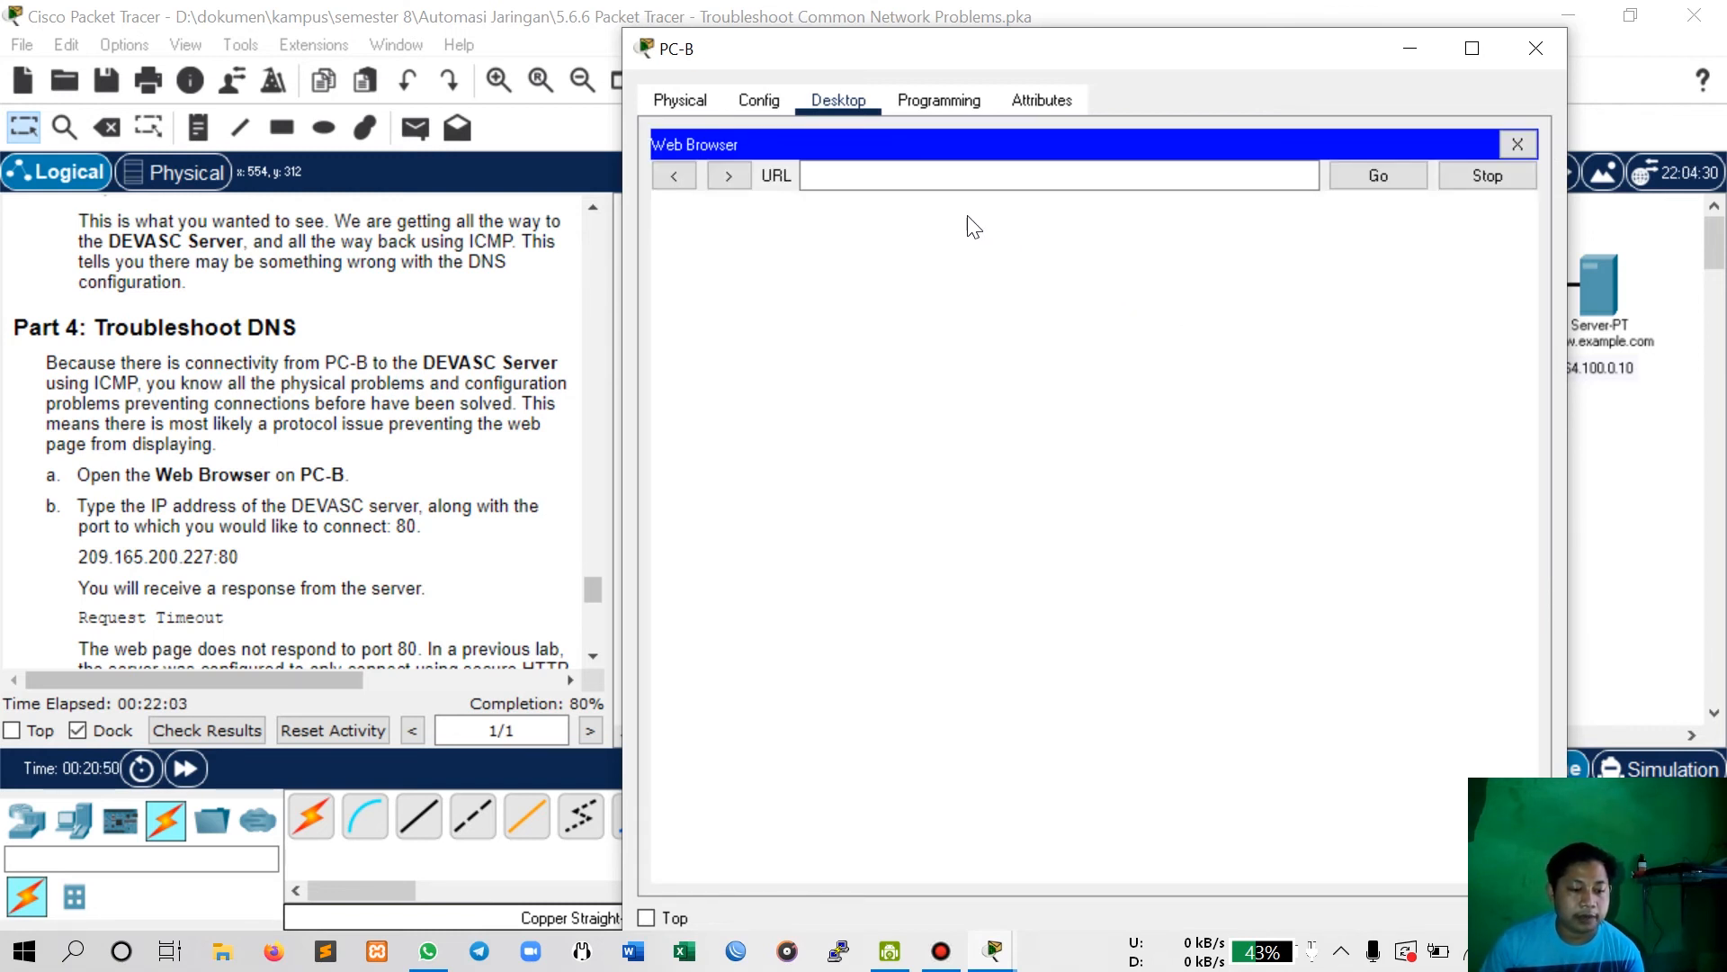
click(877, 171)
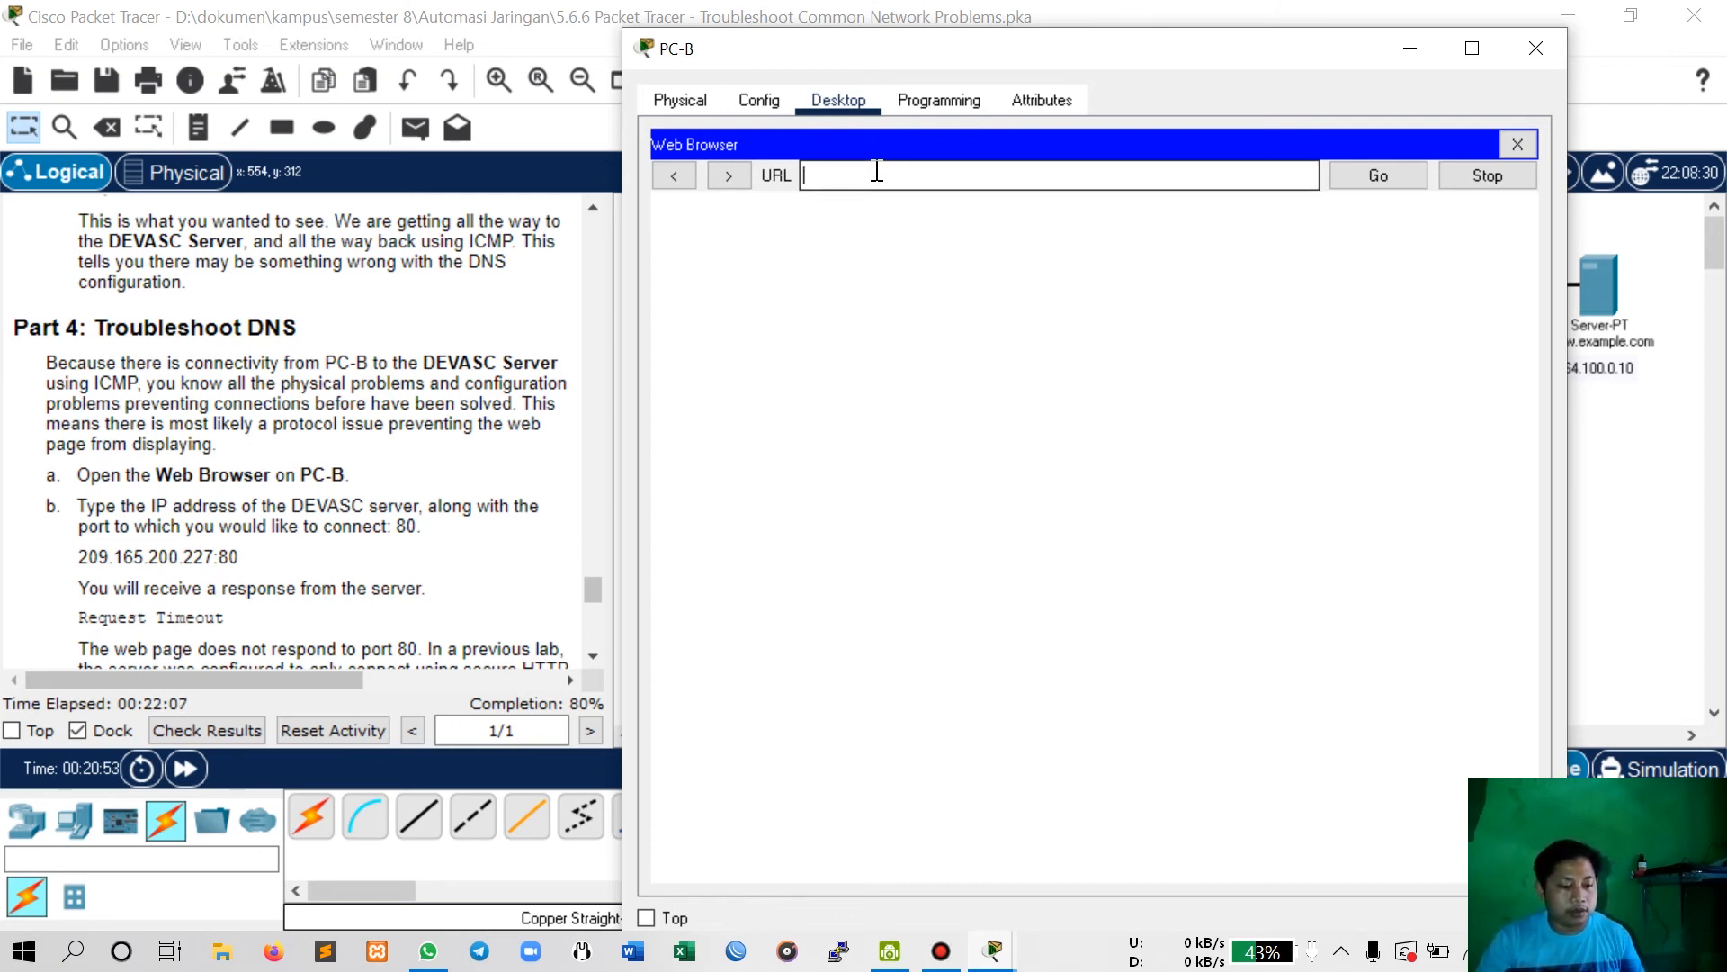
text(209)
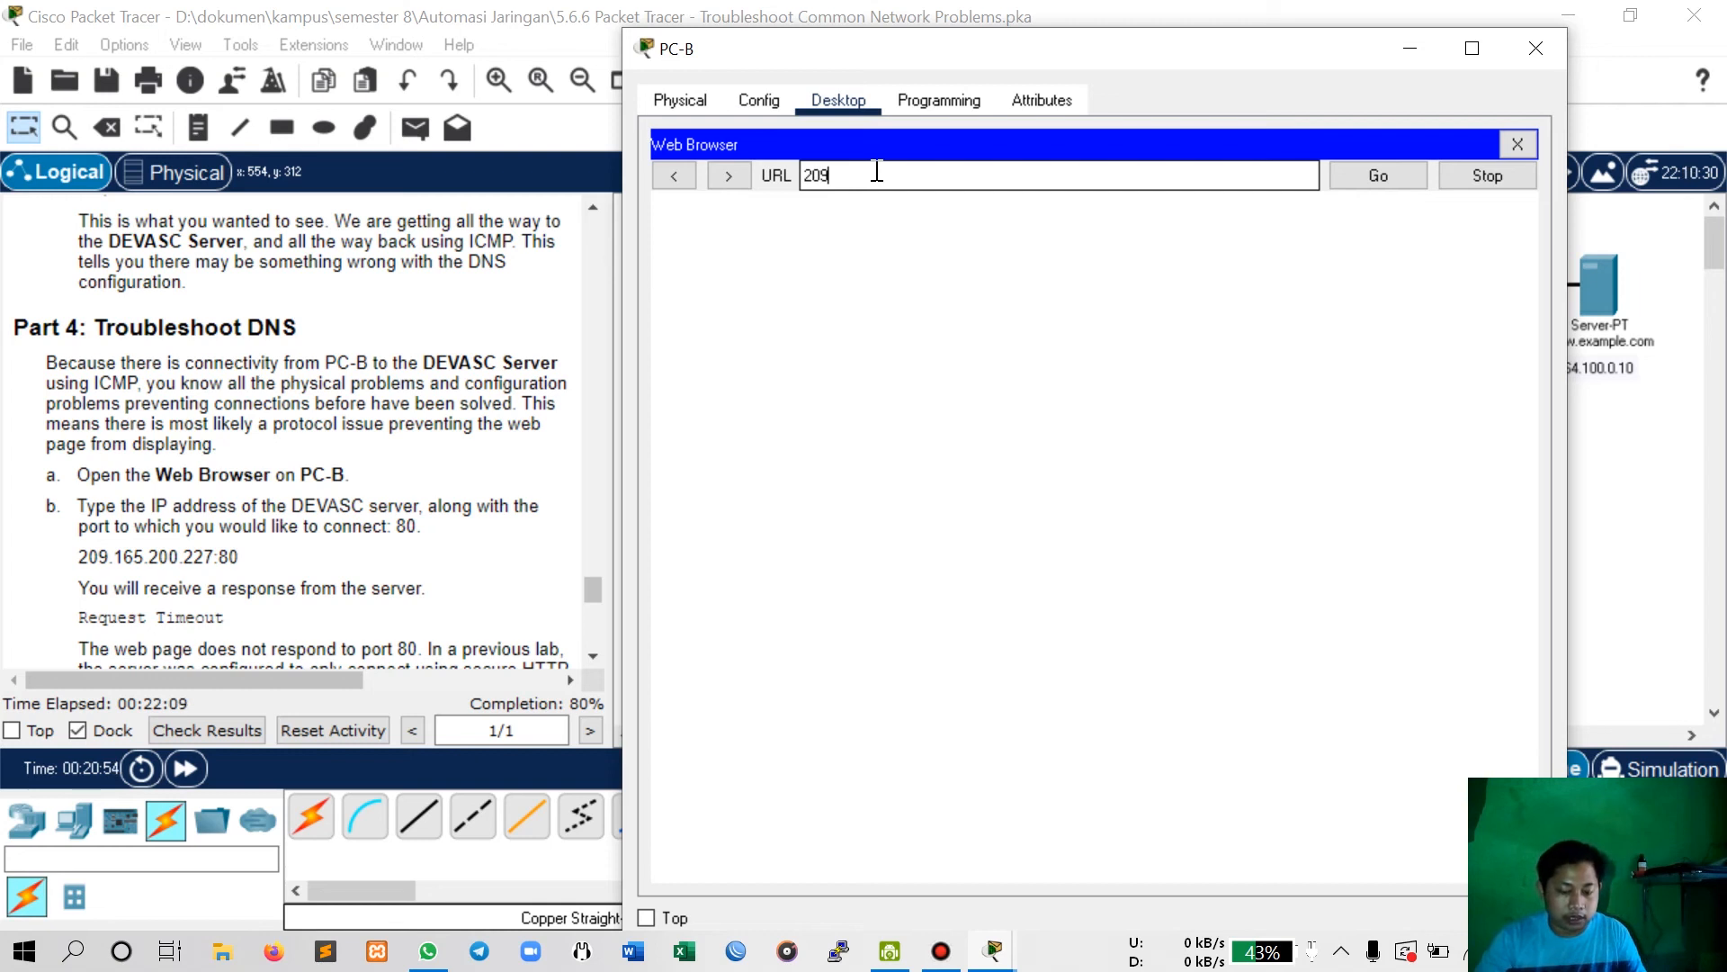
text(.165)
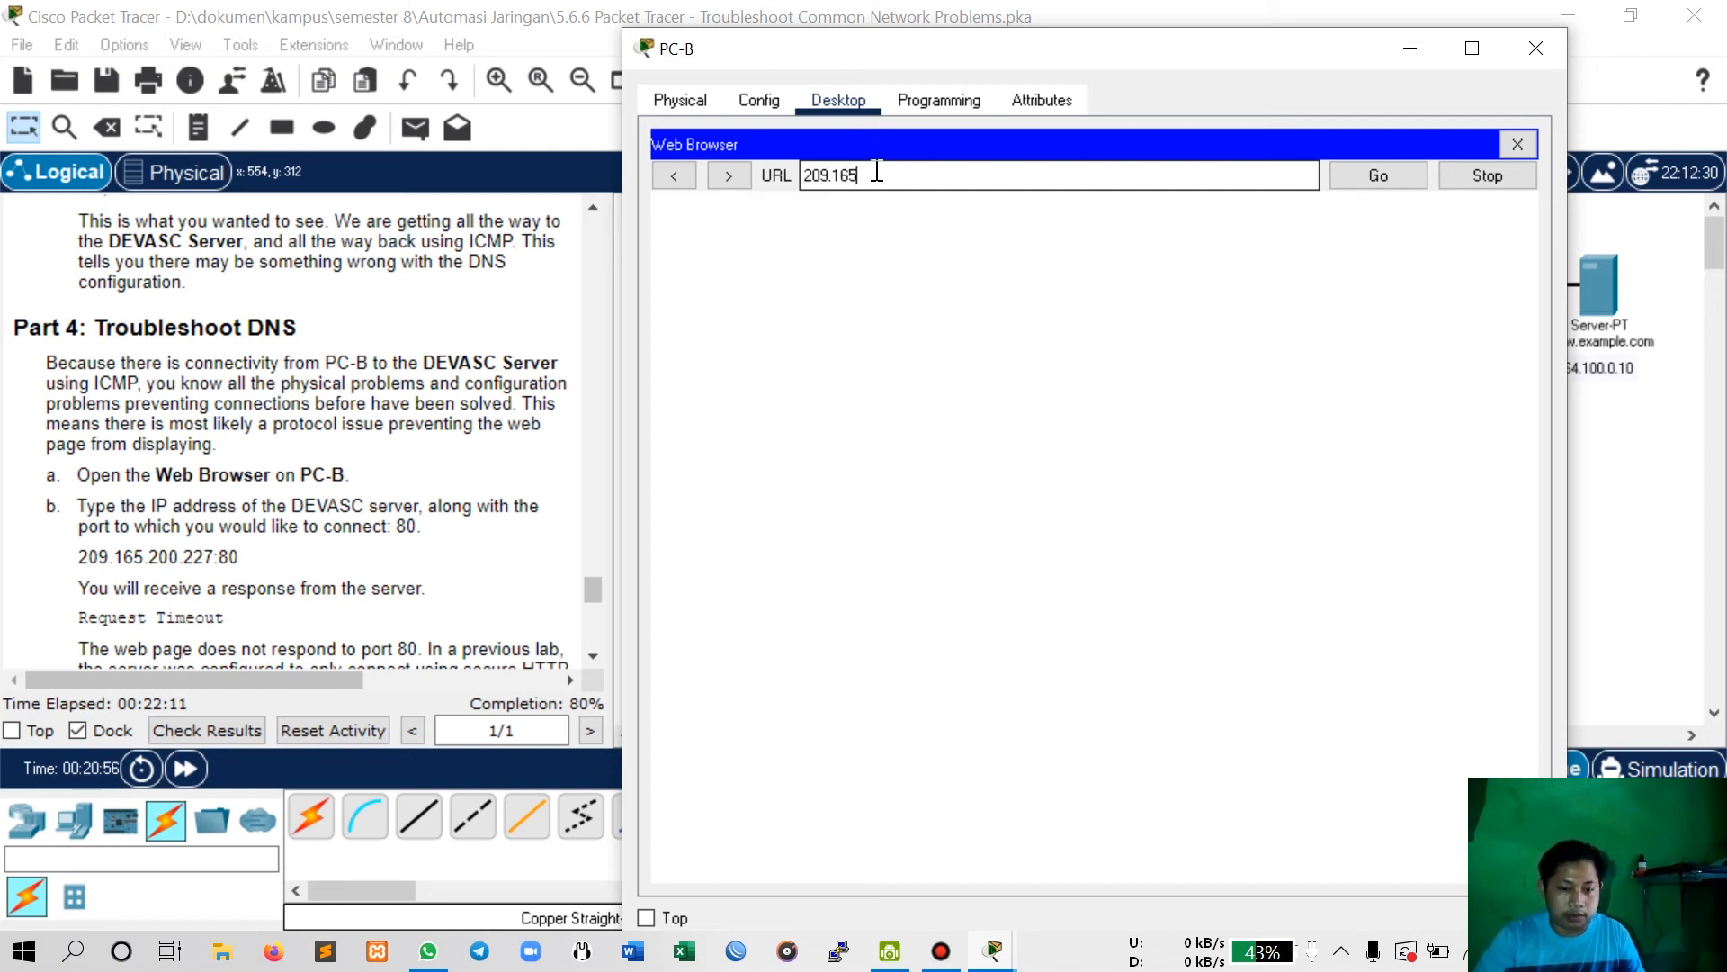
text(.200)
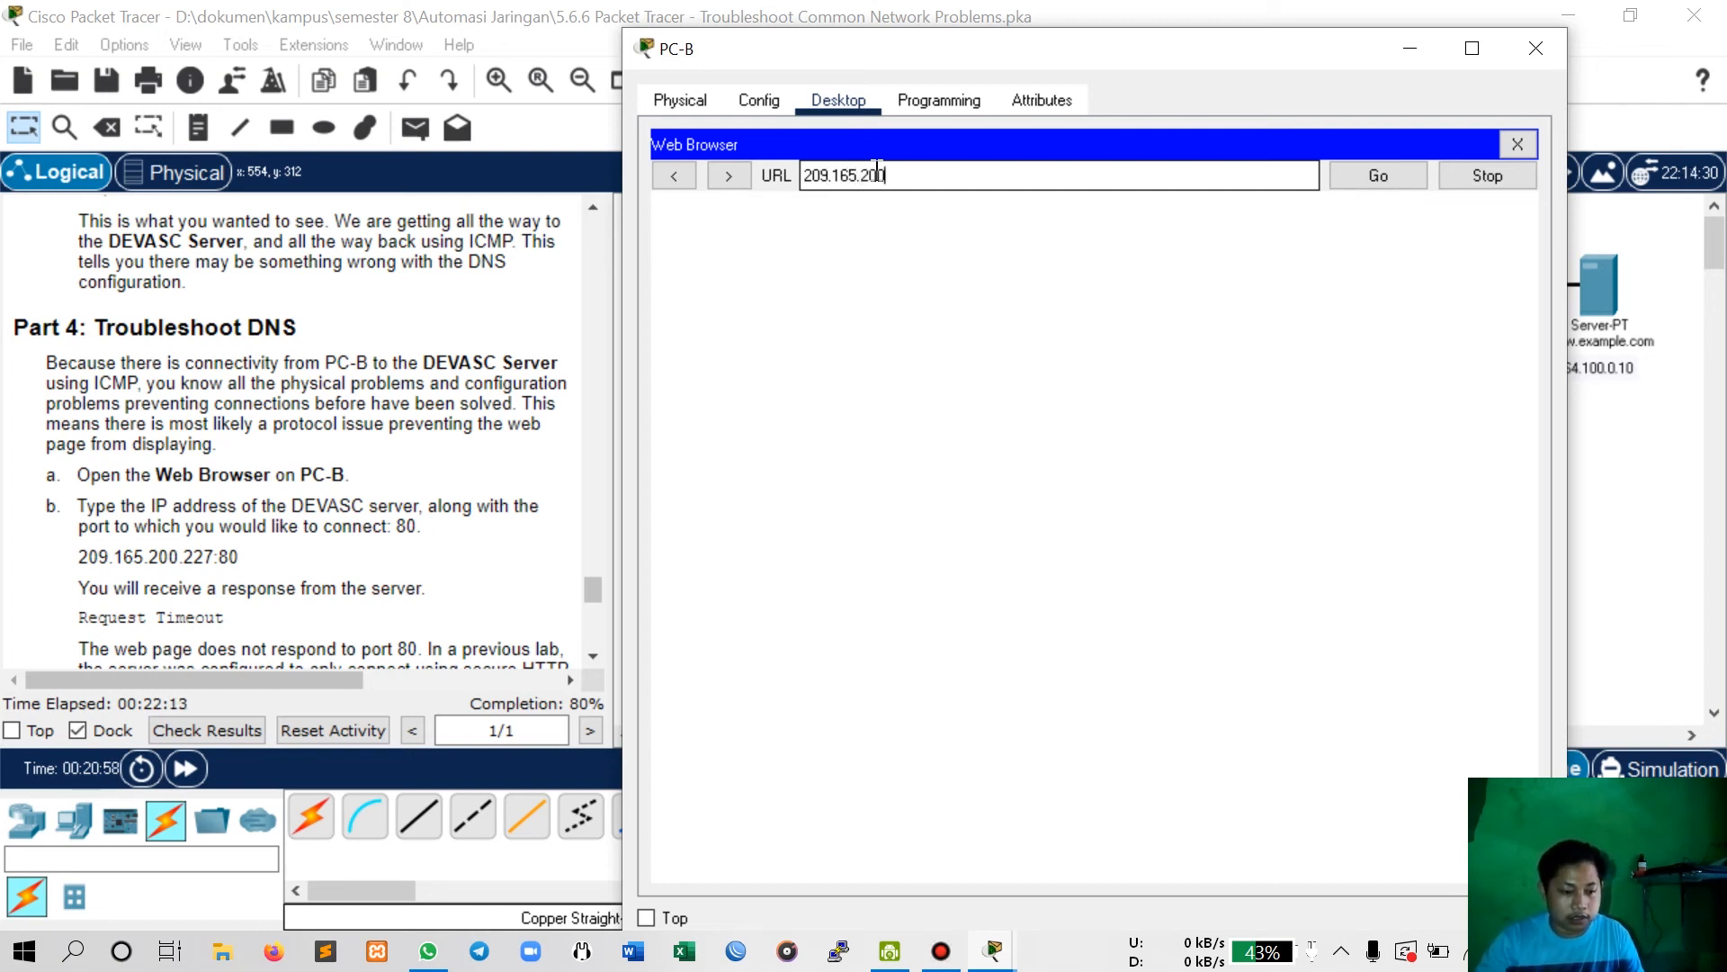
text(.227)
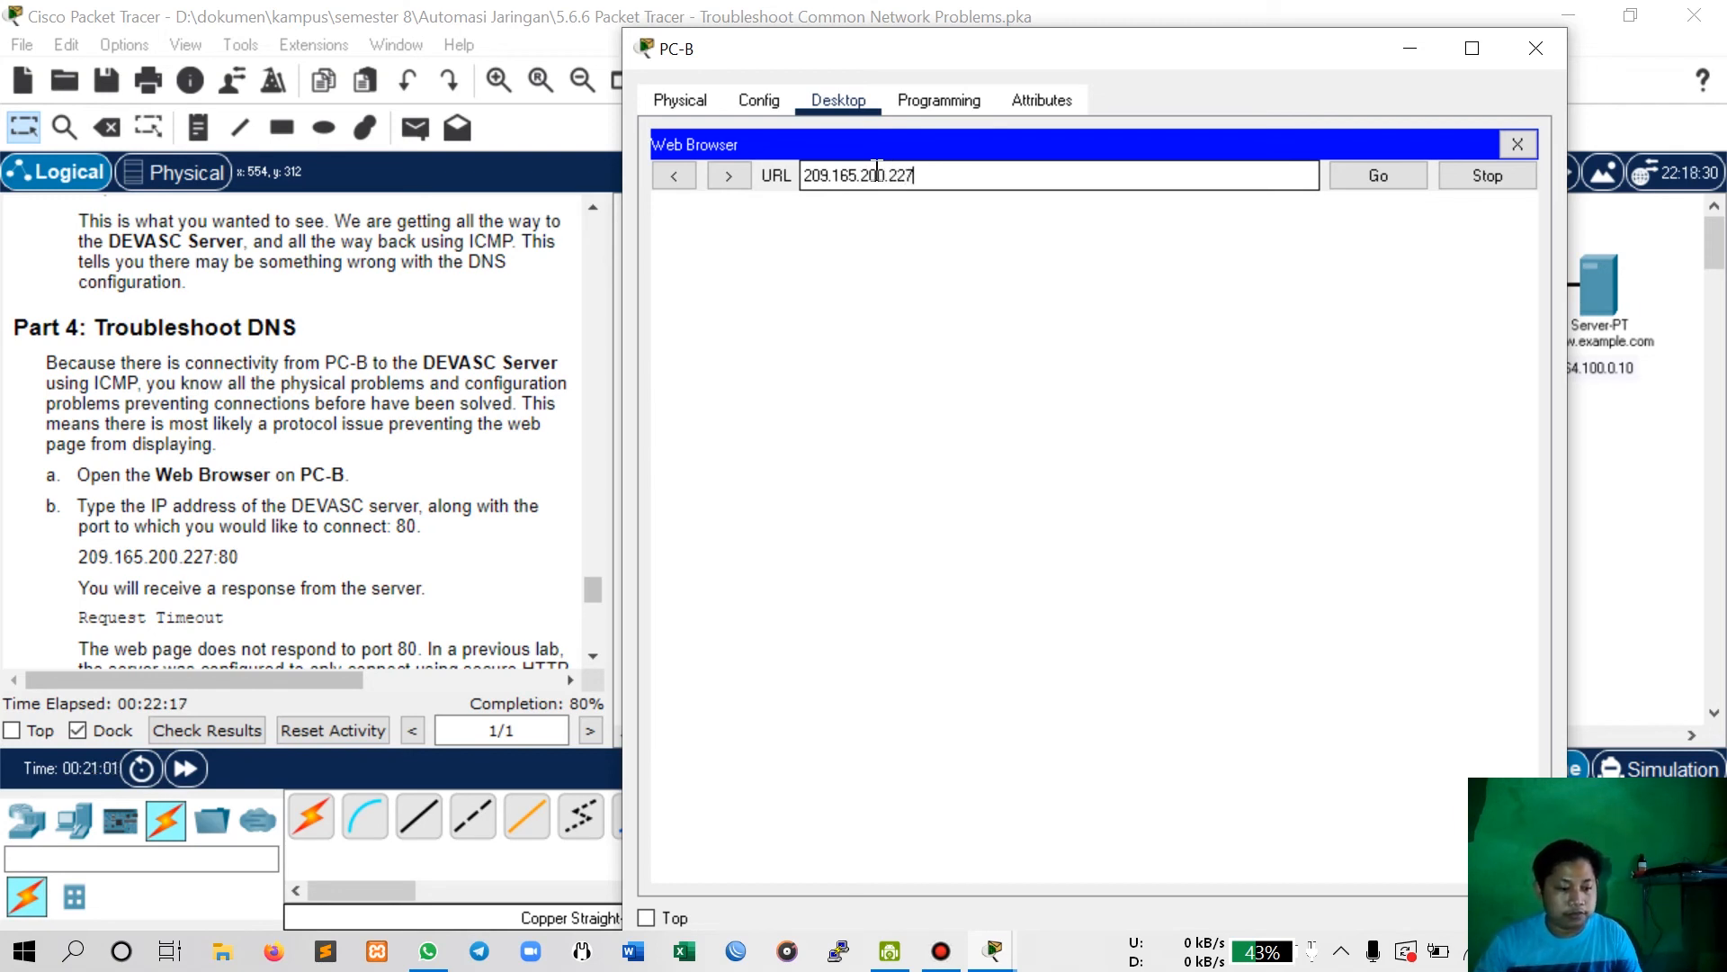
text(:80)
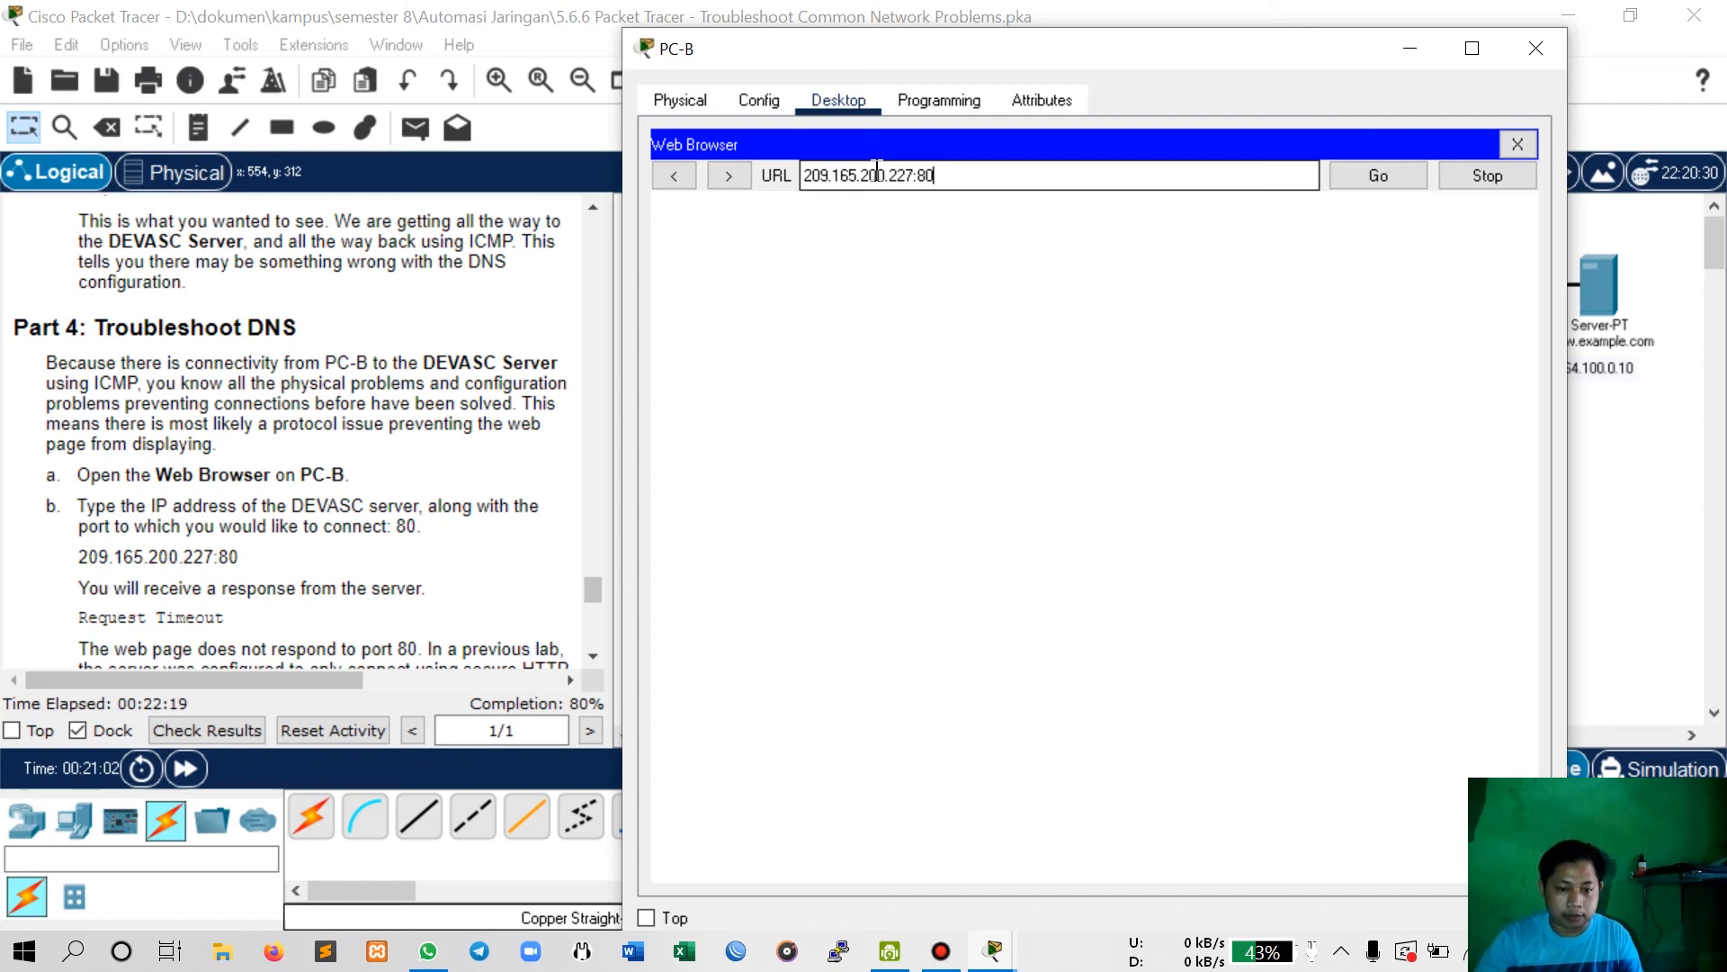
key(Return)
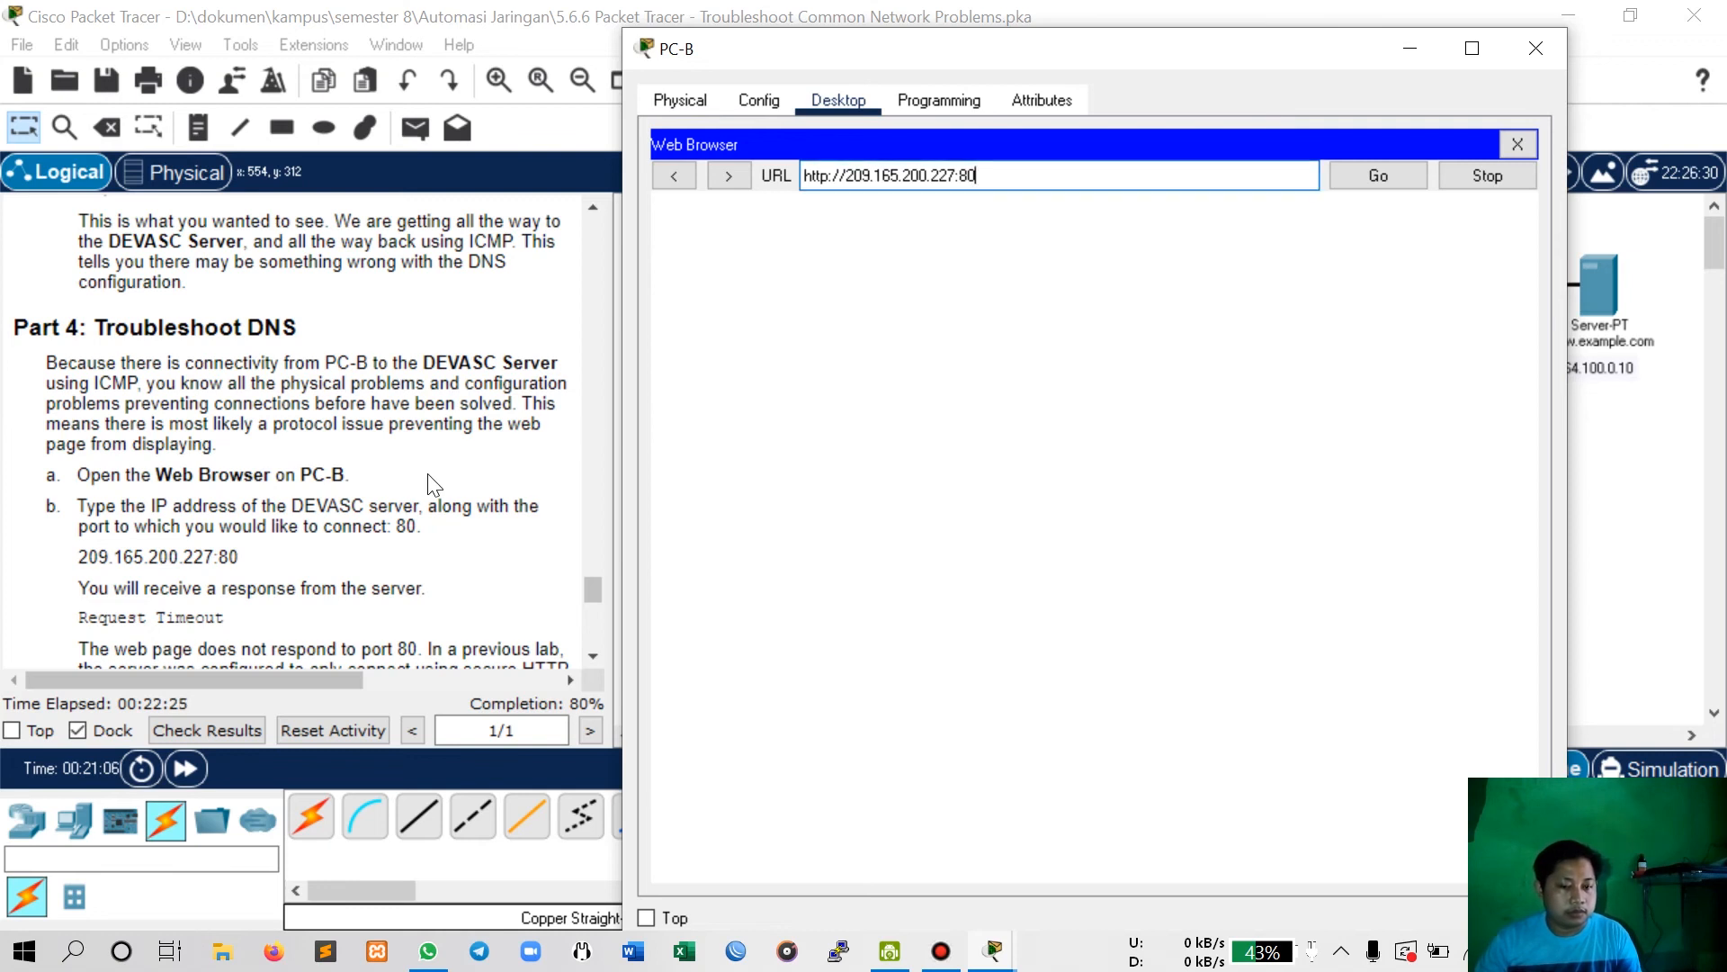
scroll(432, 486, down, 3)
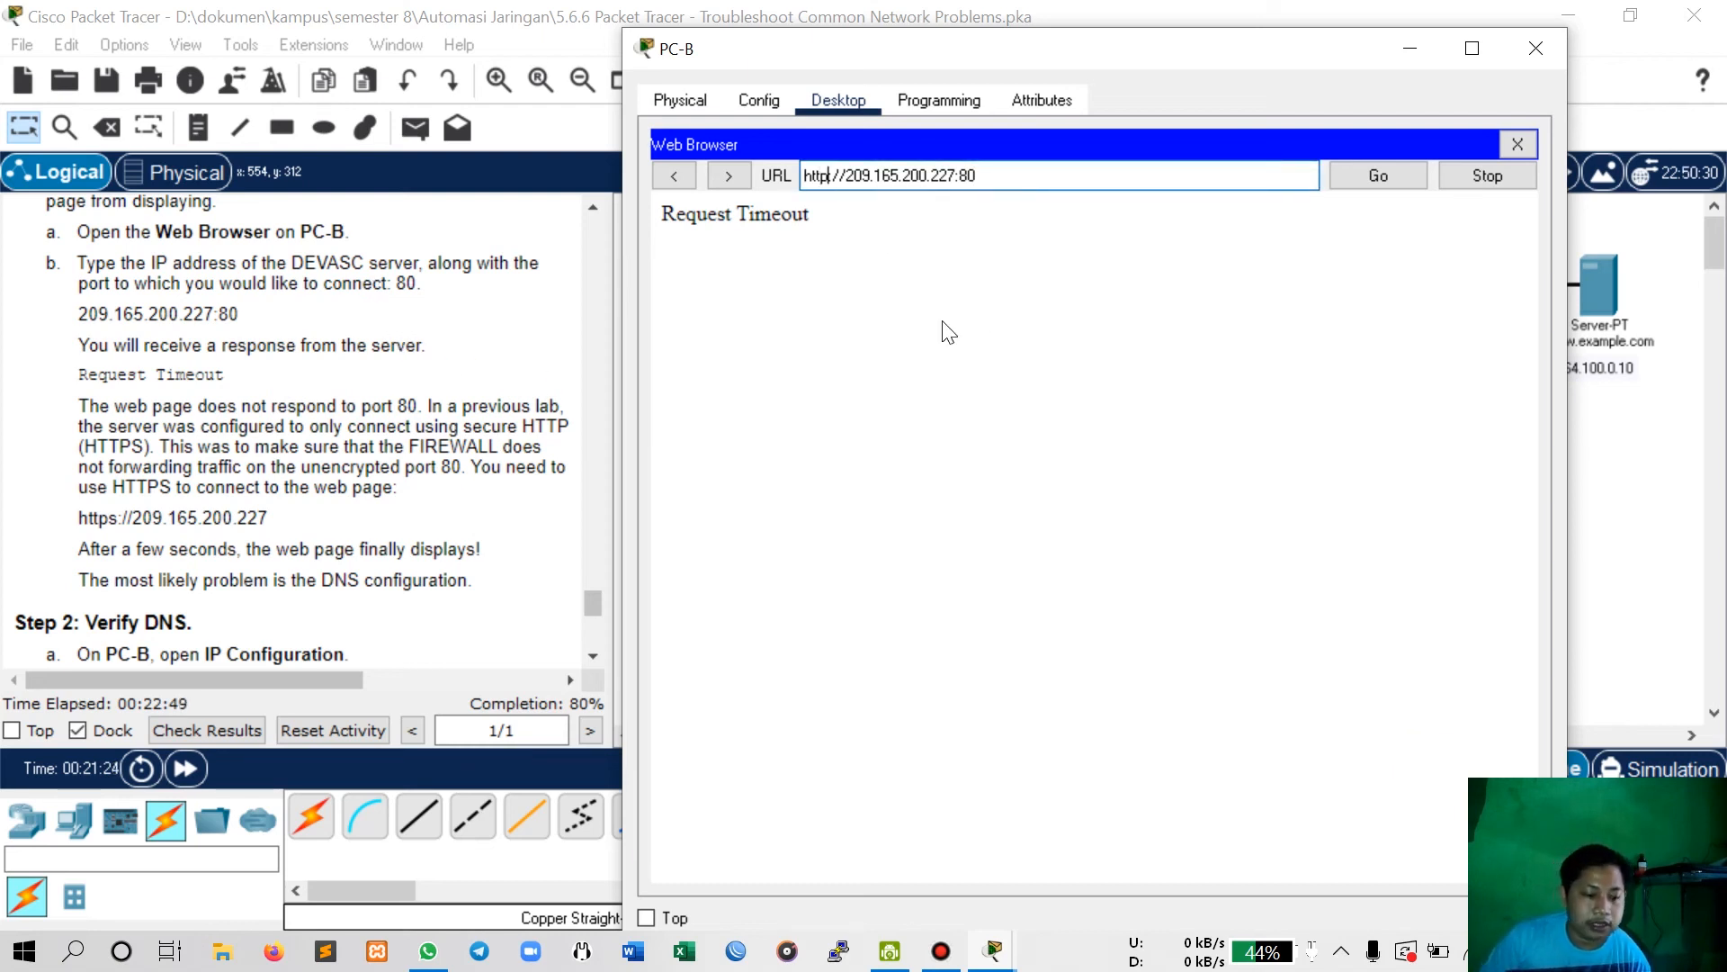
text(s)
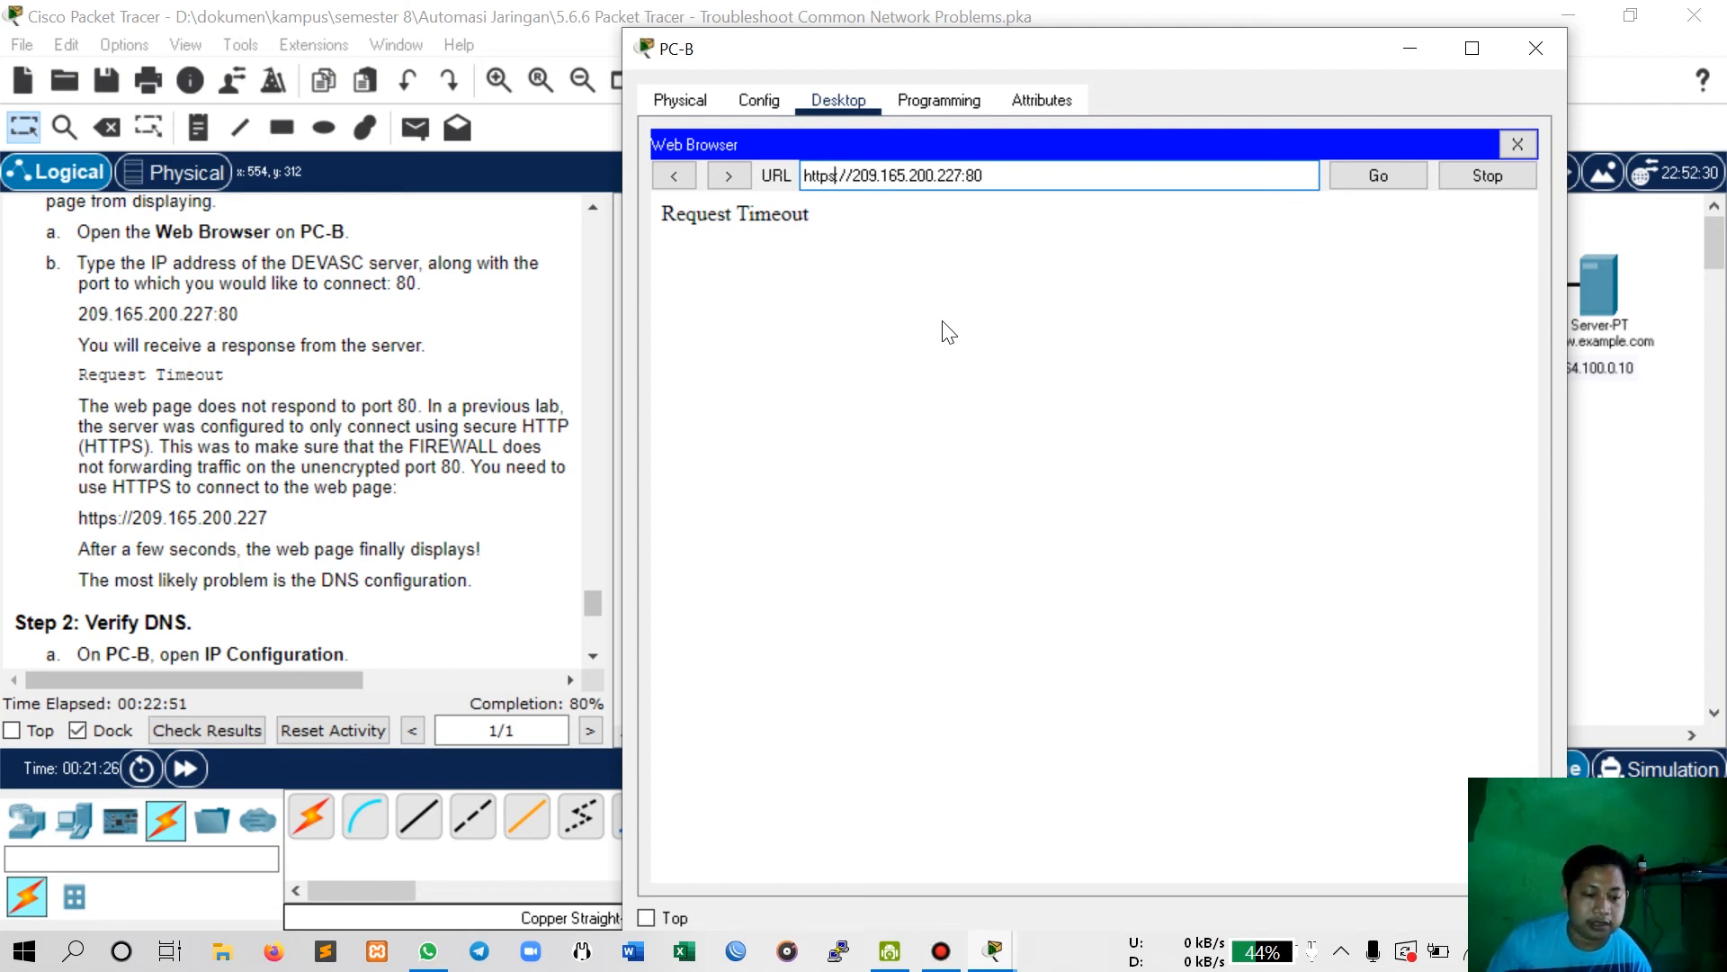
click(1002, 170)
key(BackSpace)
key(BackSpace)
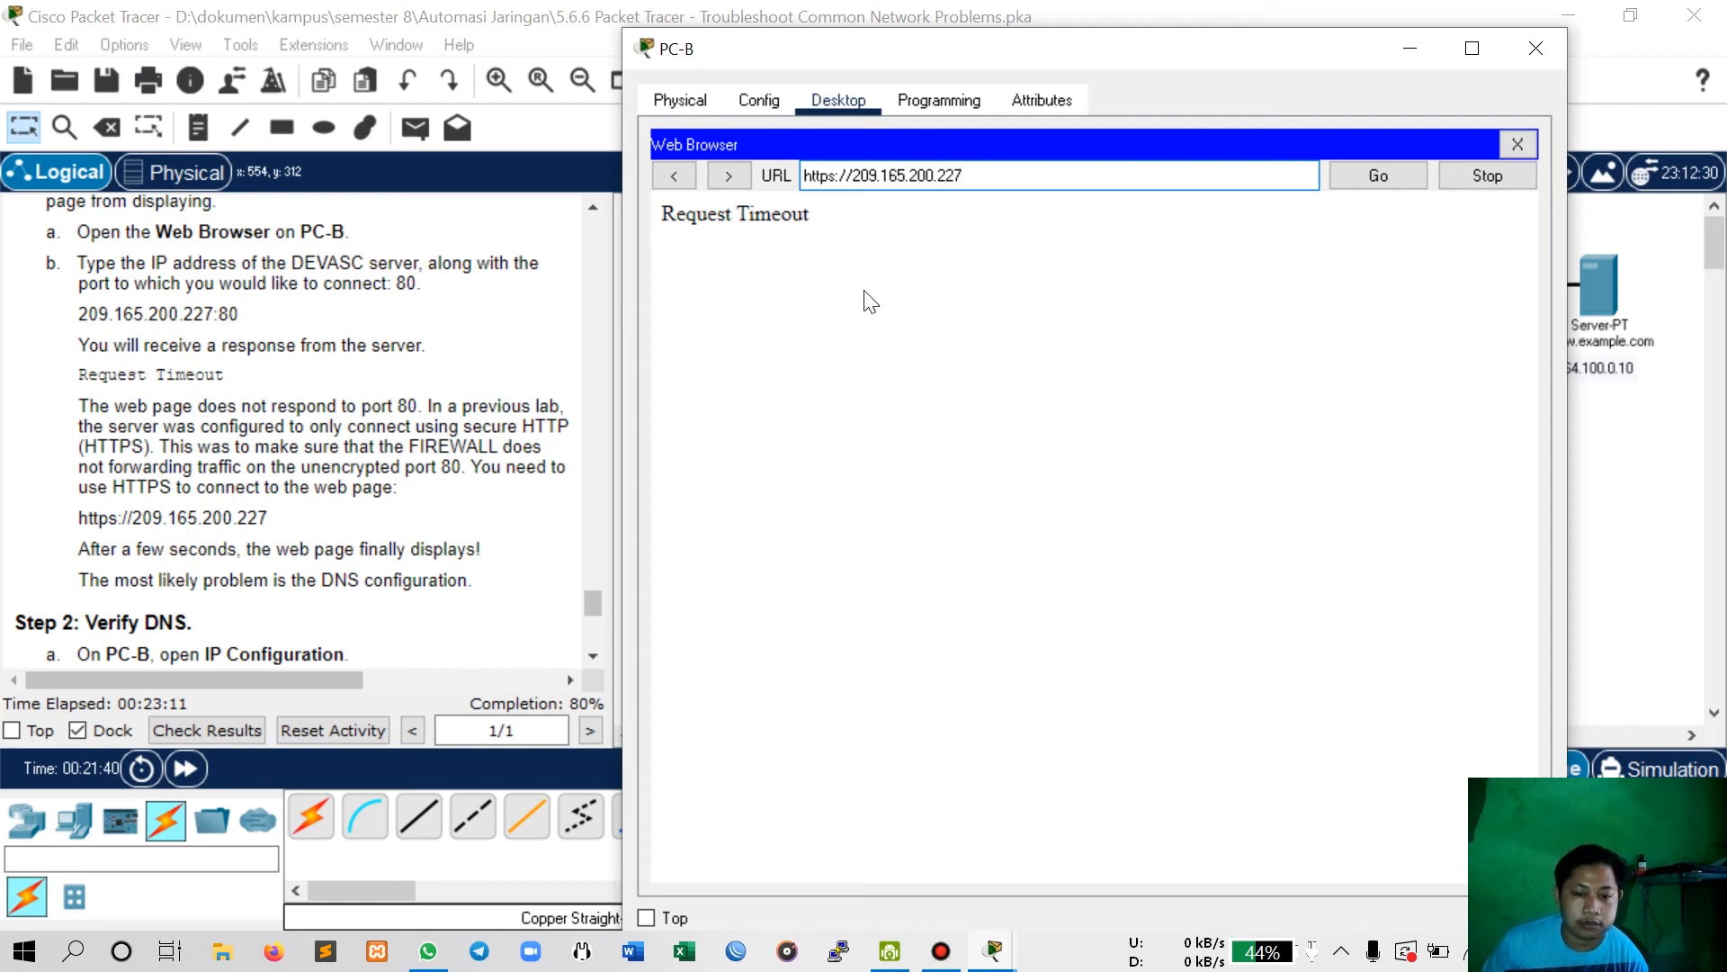
click(1376, 177)
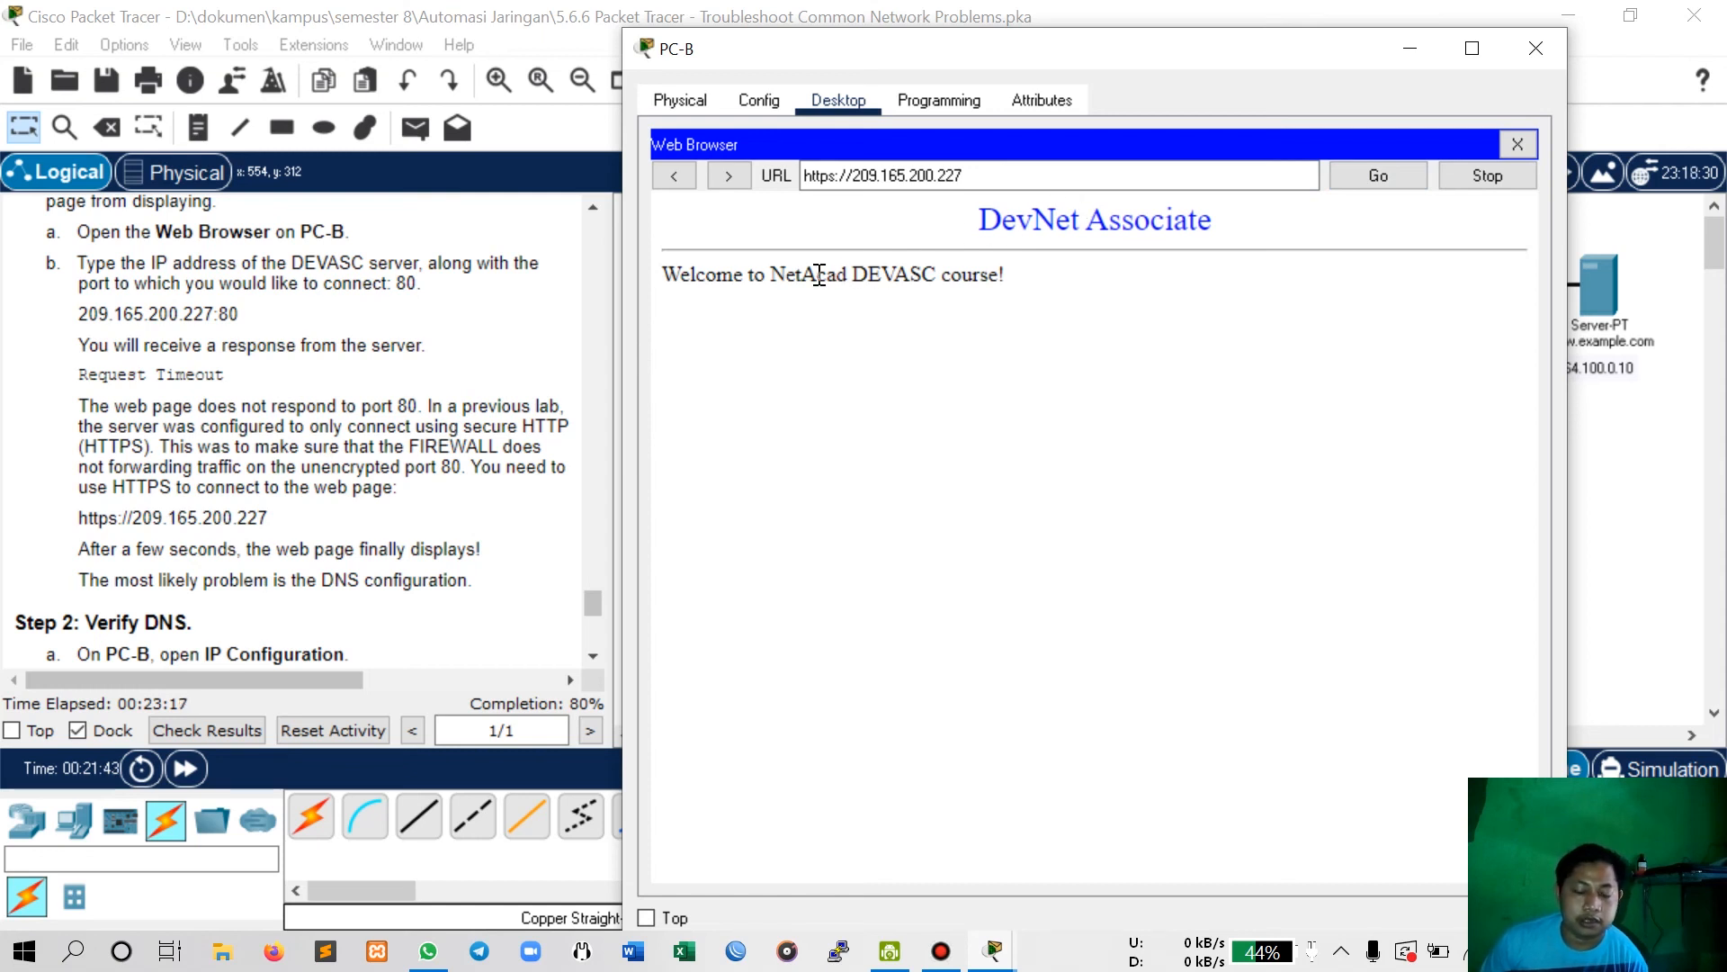
Read the Step 2 DNS instructions, check the DNS server address in PC-B's IP configuration and close PC-B's window.
drag(904, 51, 942, 76)
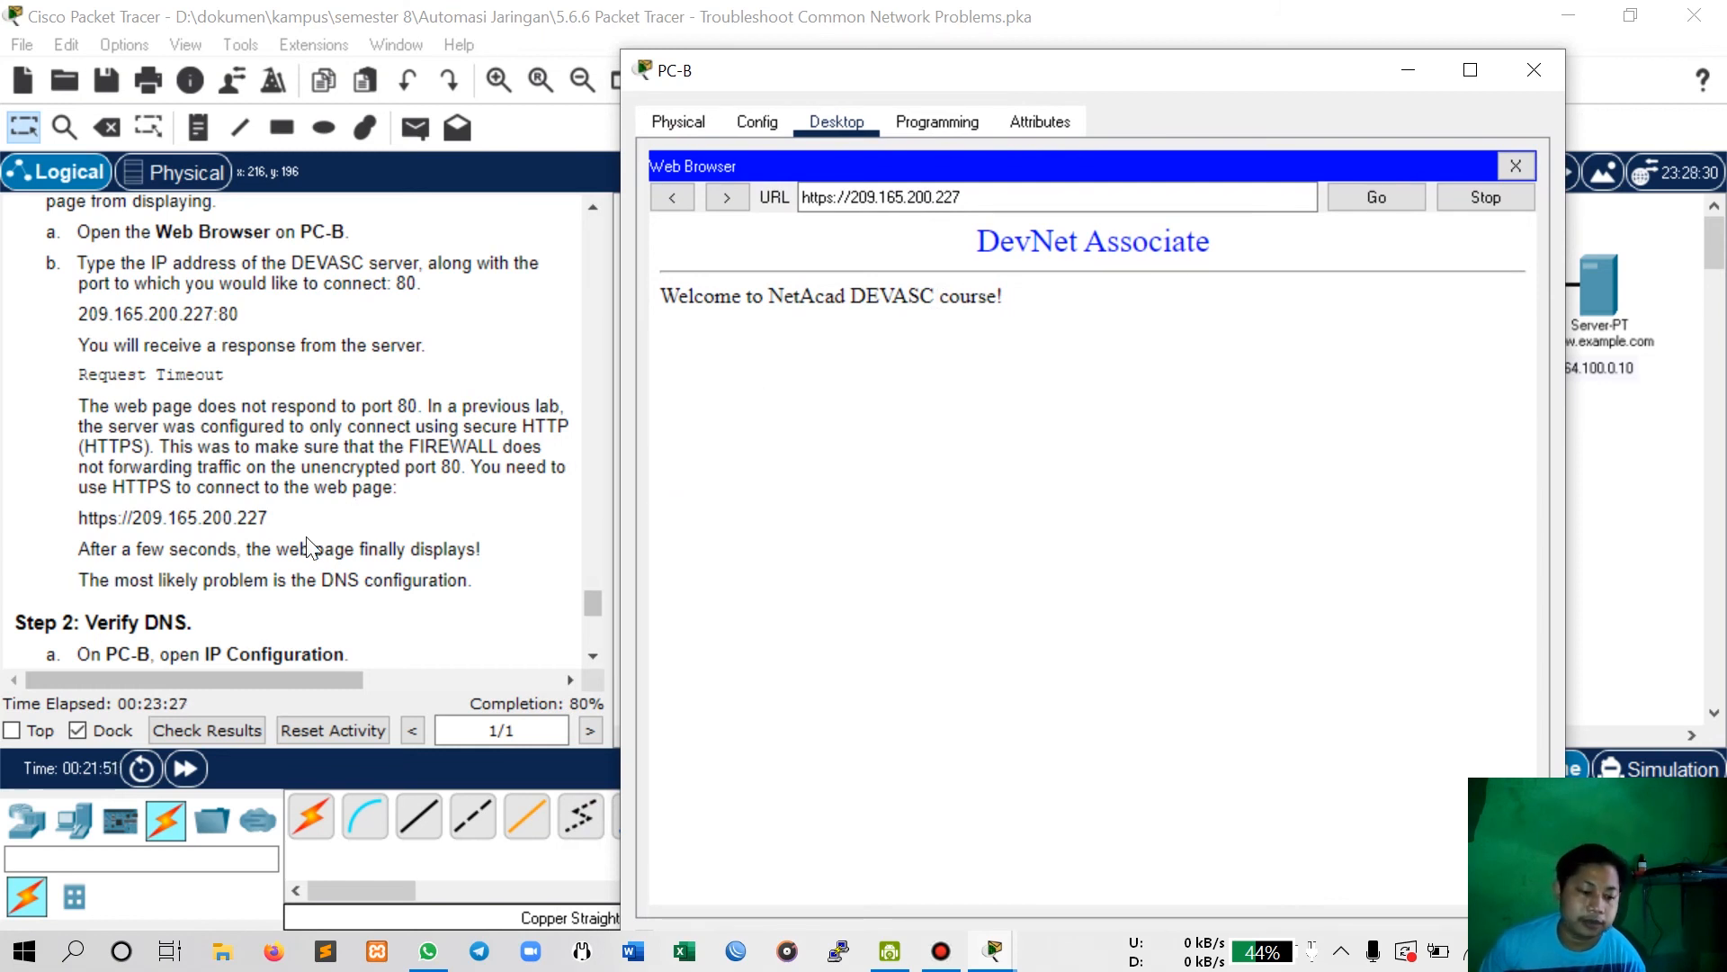
scroll(306, 544, down, 3)
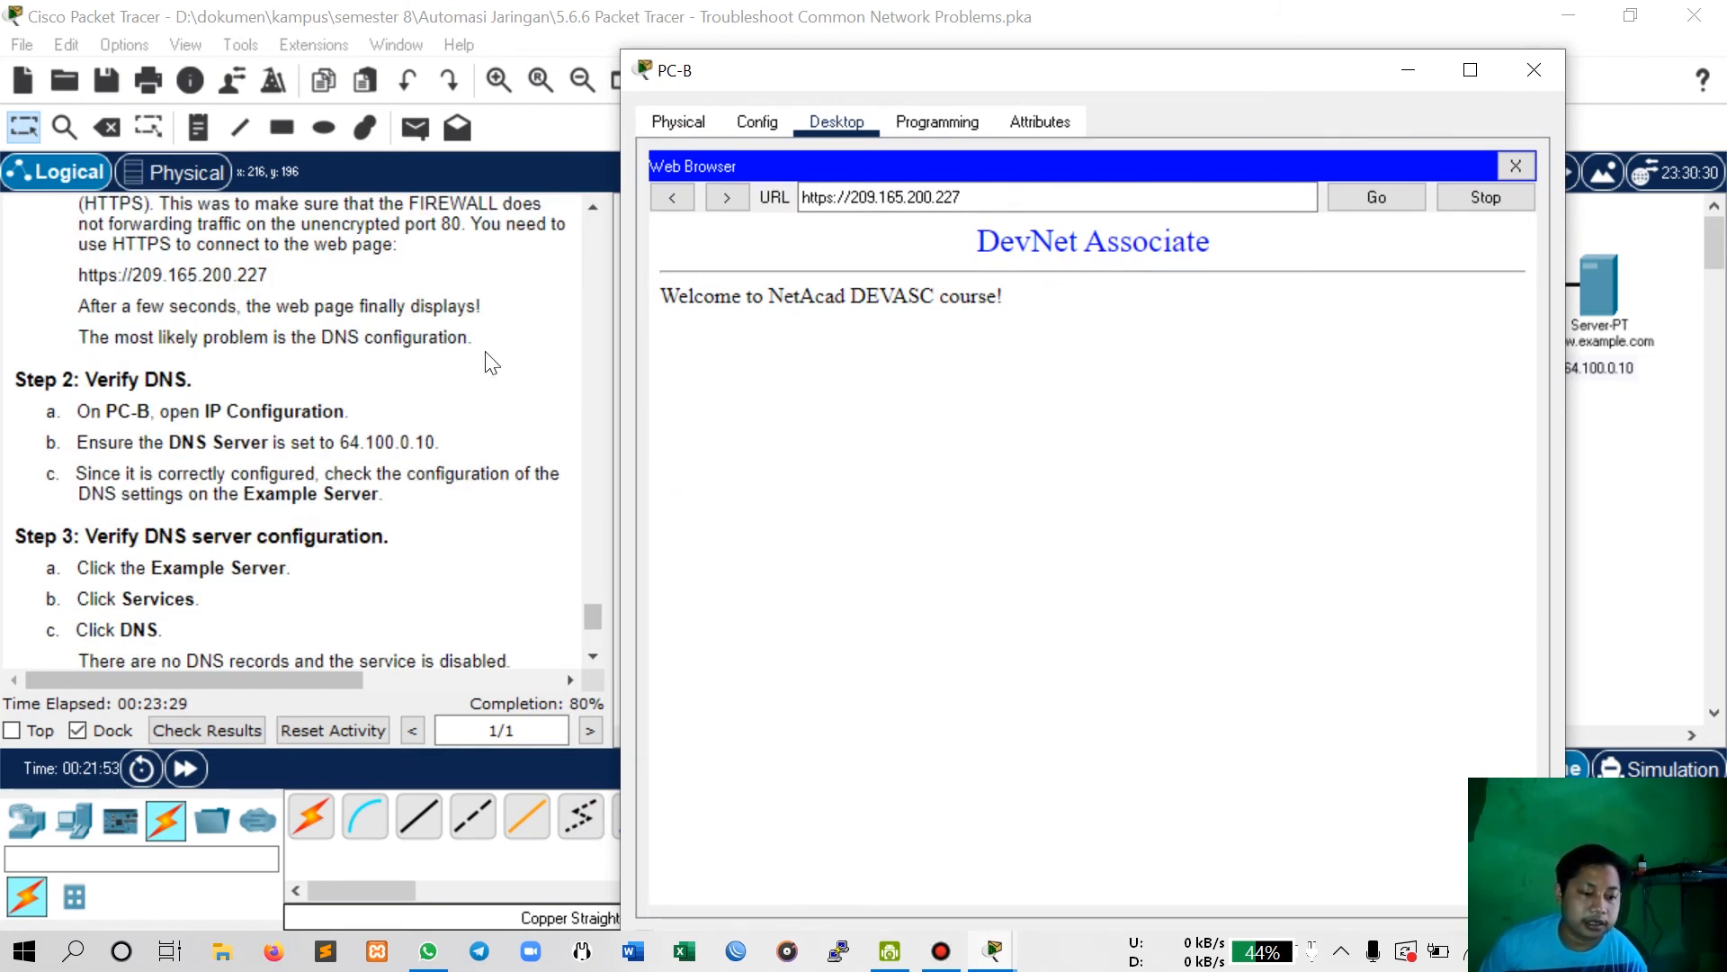
click(1515, 166)
click(720, 245)
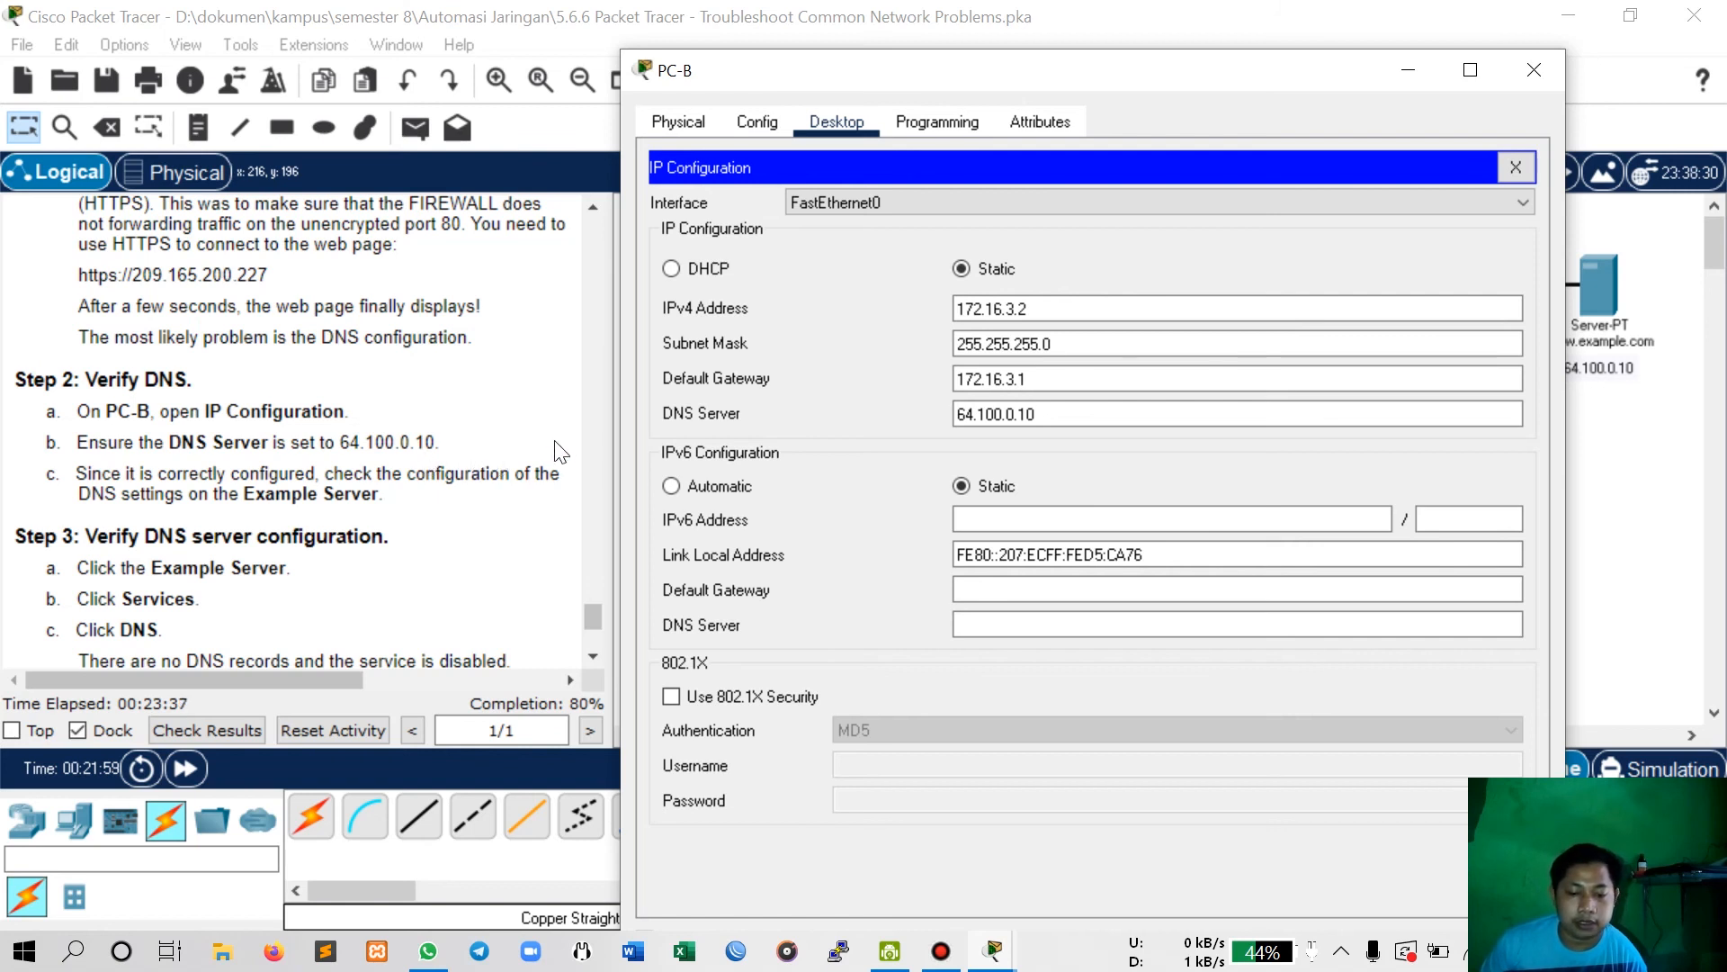
click(1027, 414)
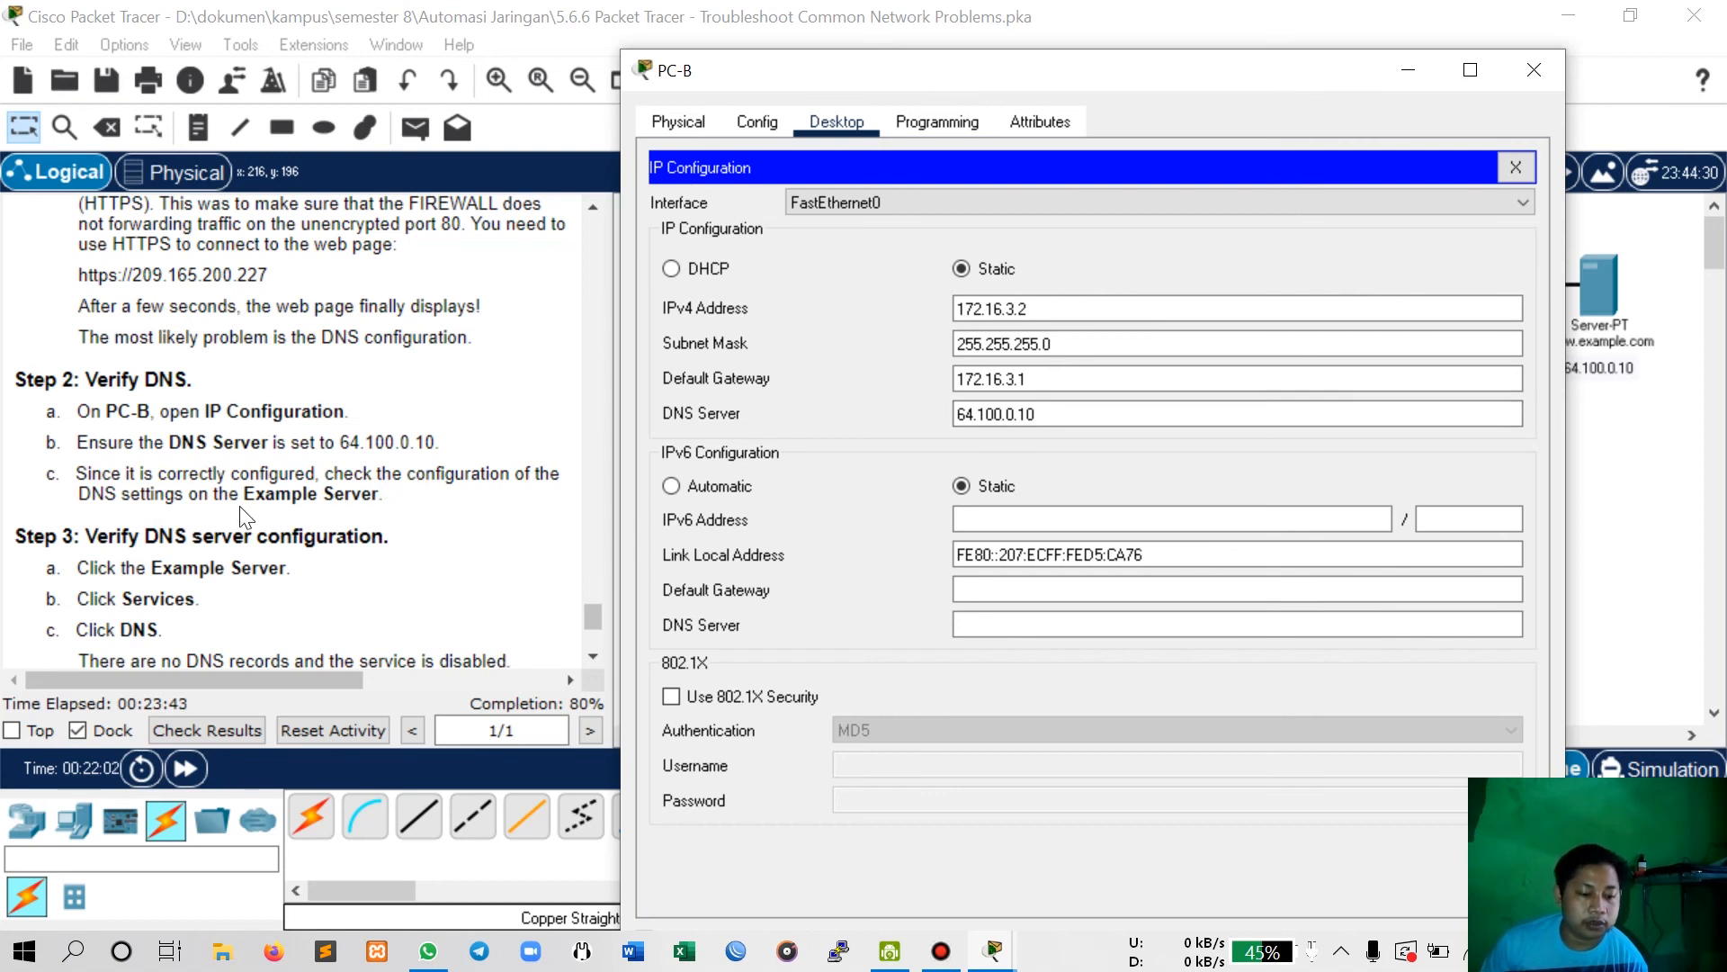
click(1532, 69)
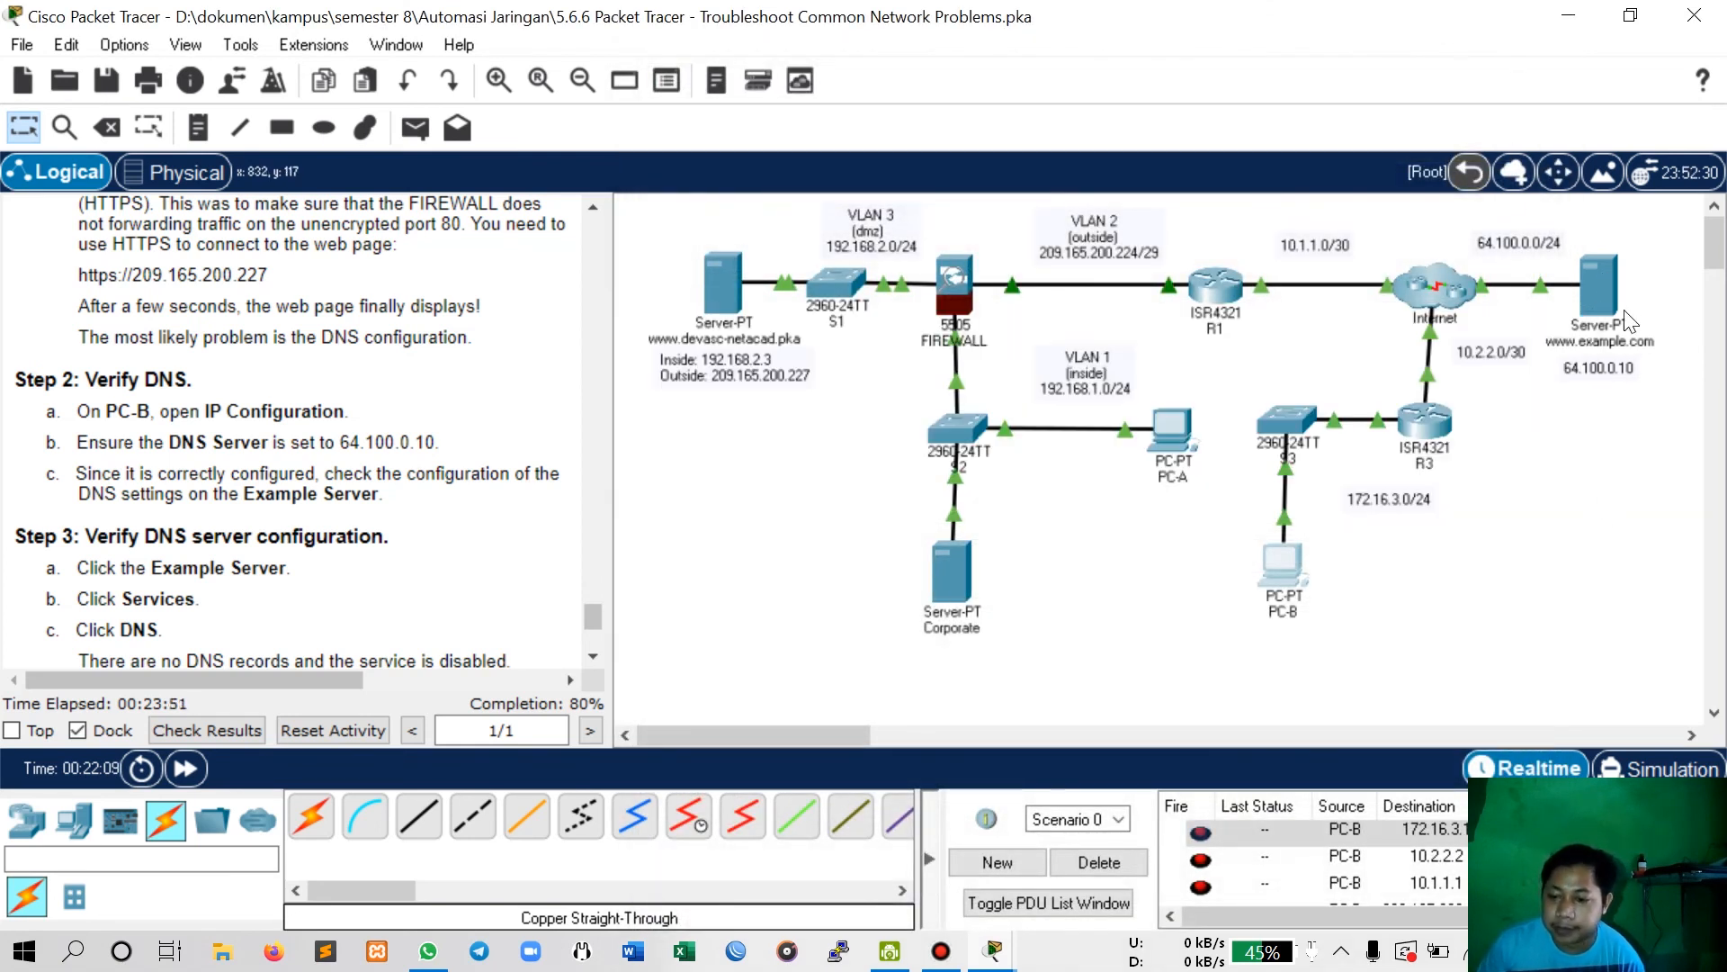
click(1589, 278)
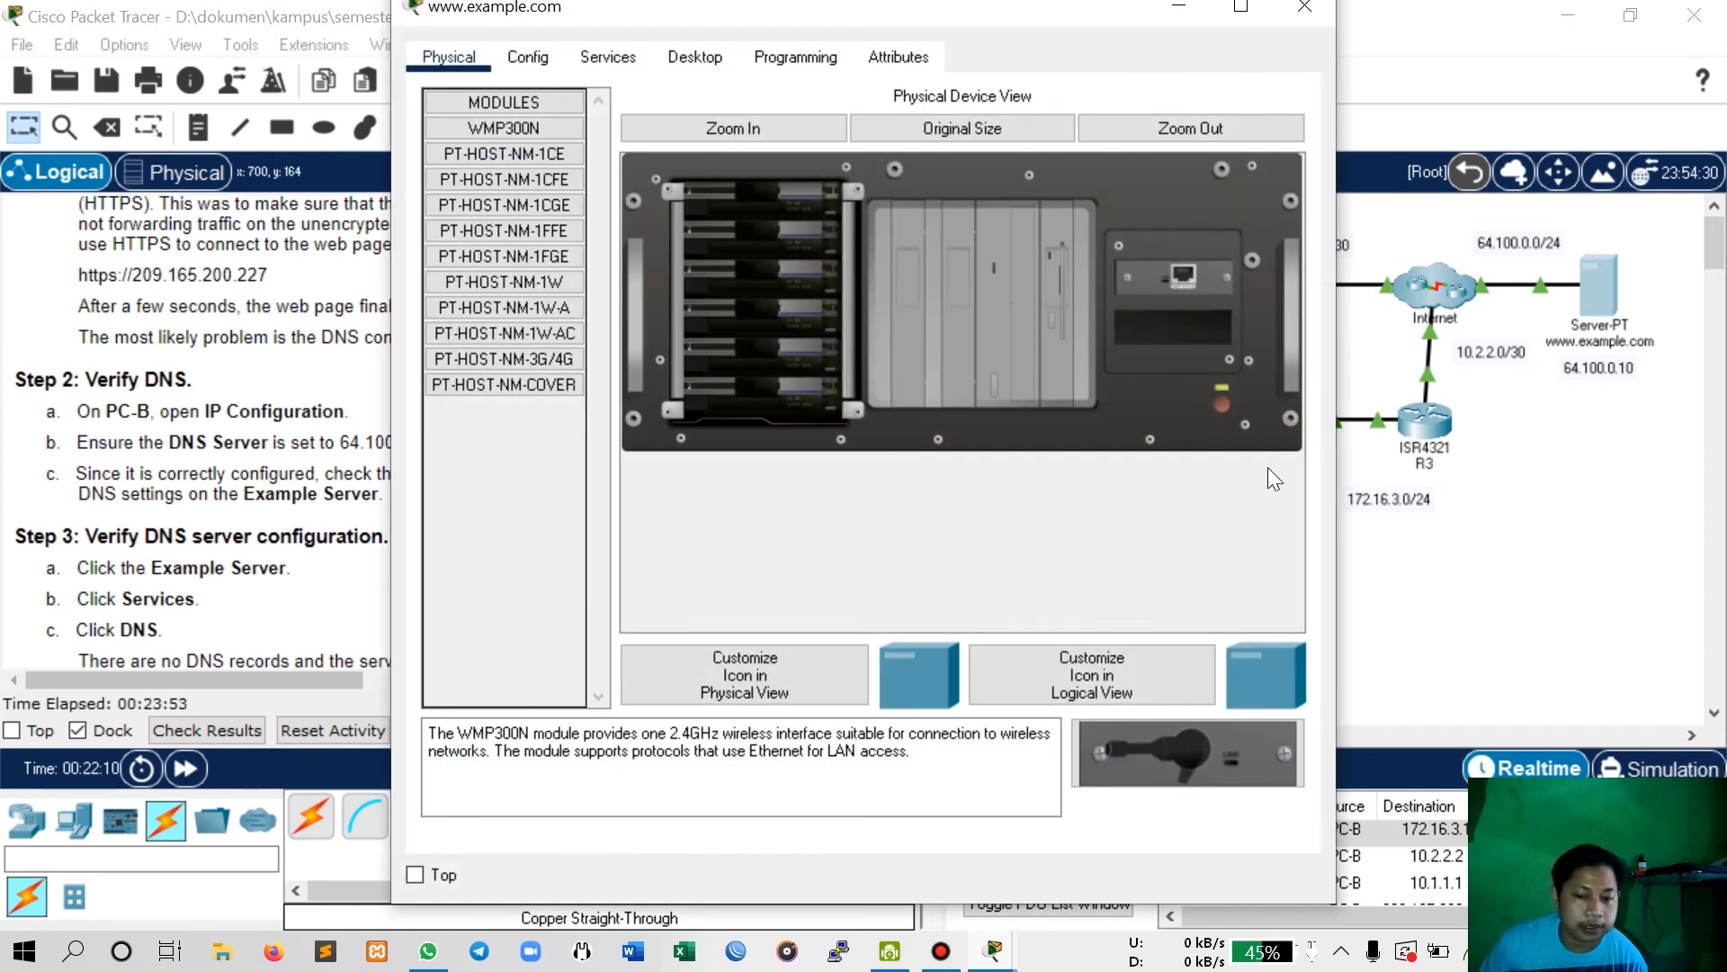
click(610, 59)
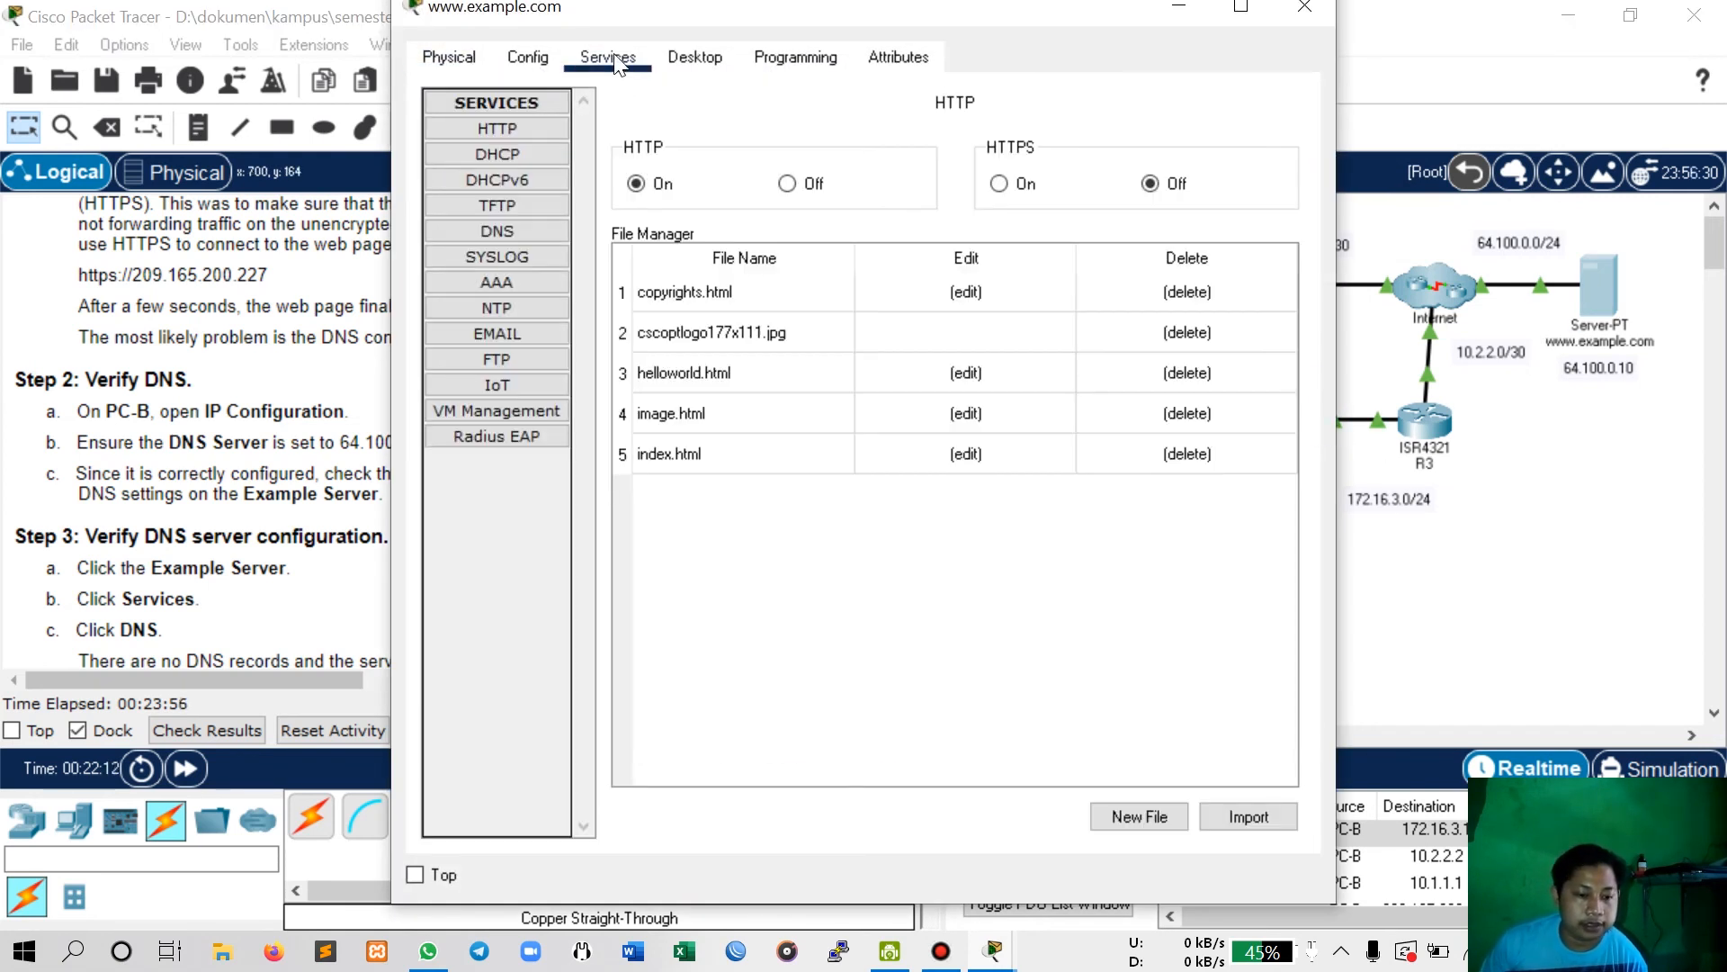
click(509, 227)
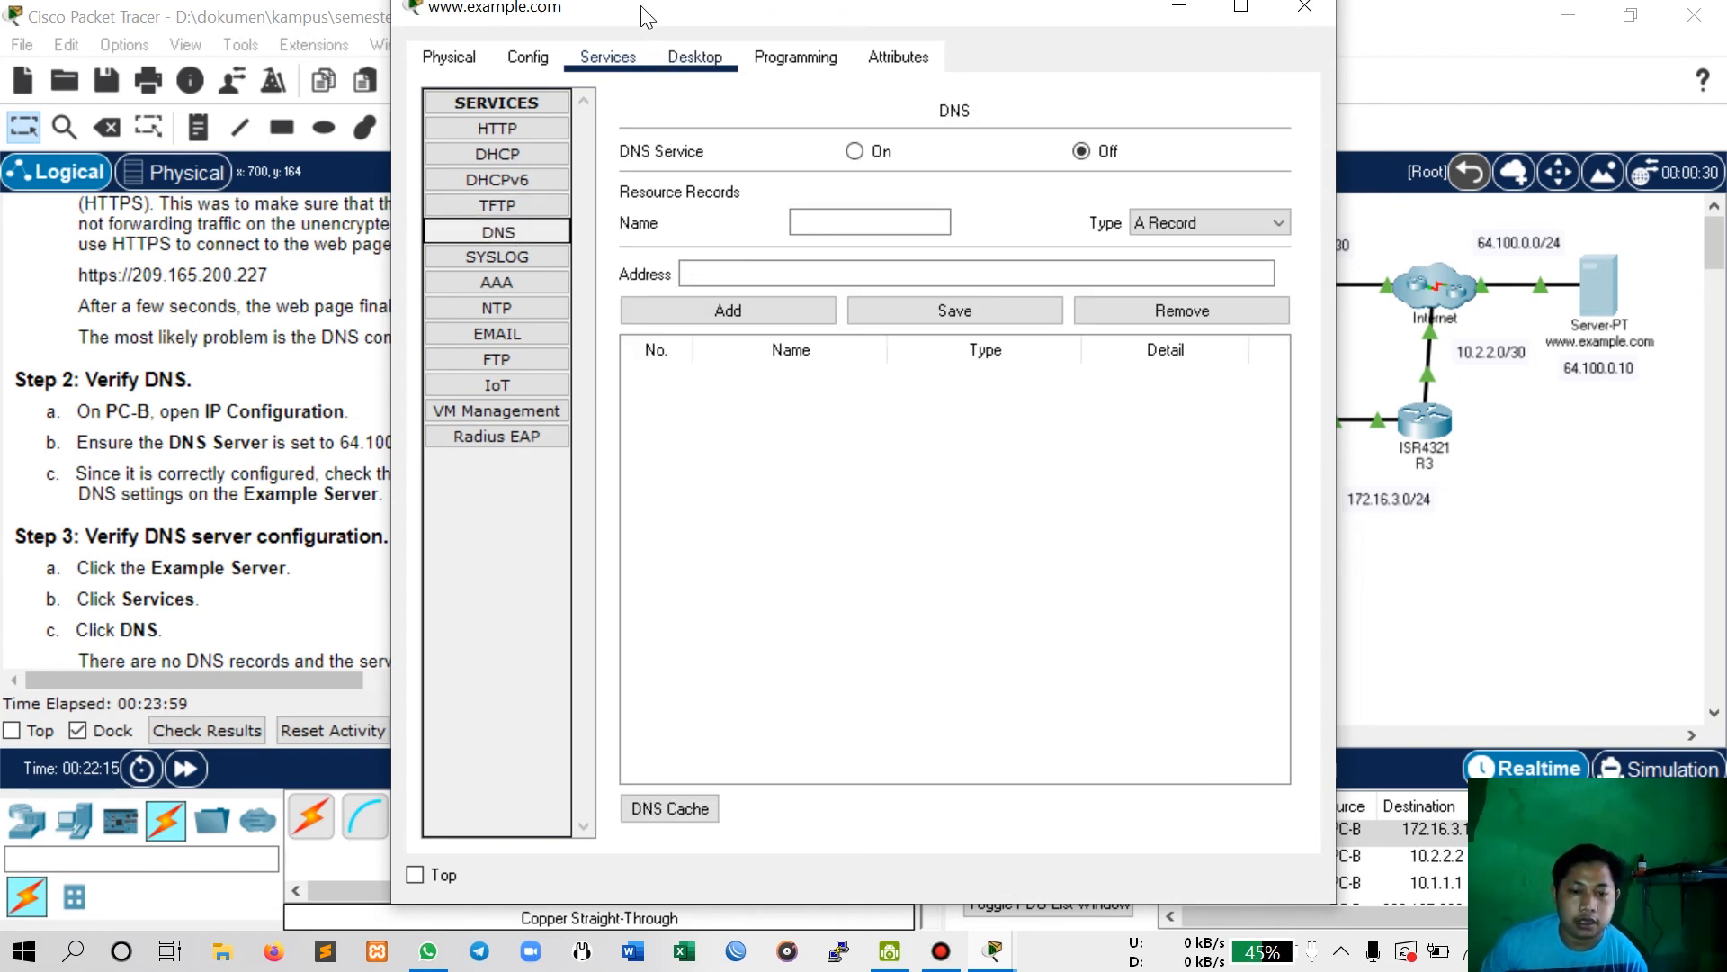
drag(660, 6, 978, 39)
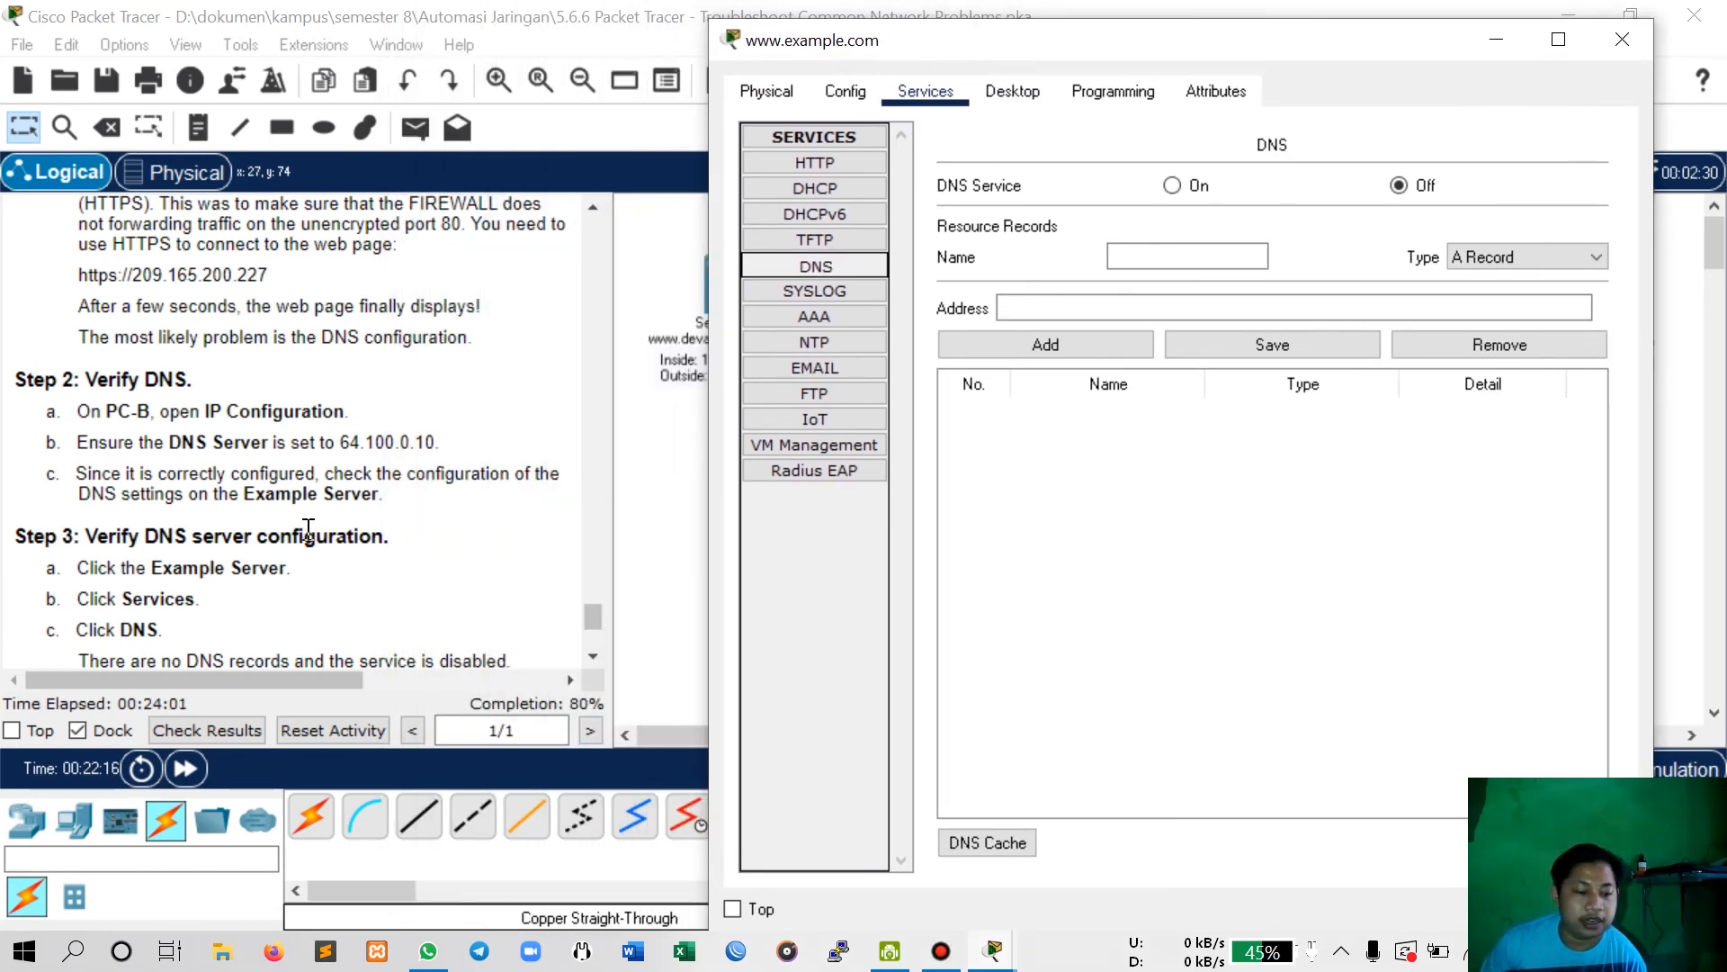
scroll(306, 531, down, 3)
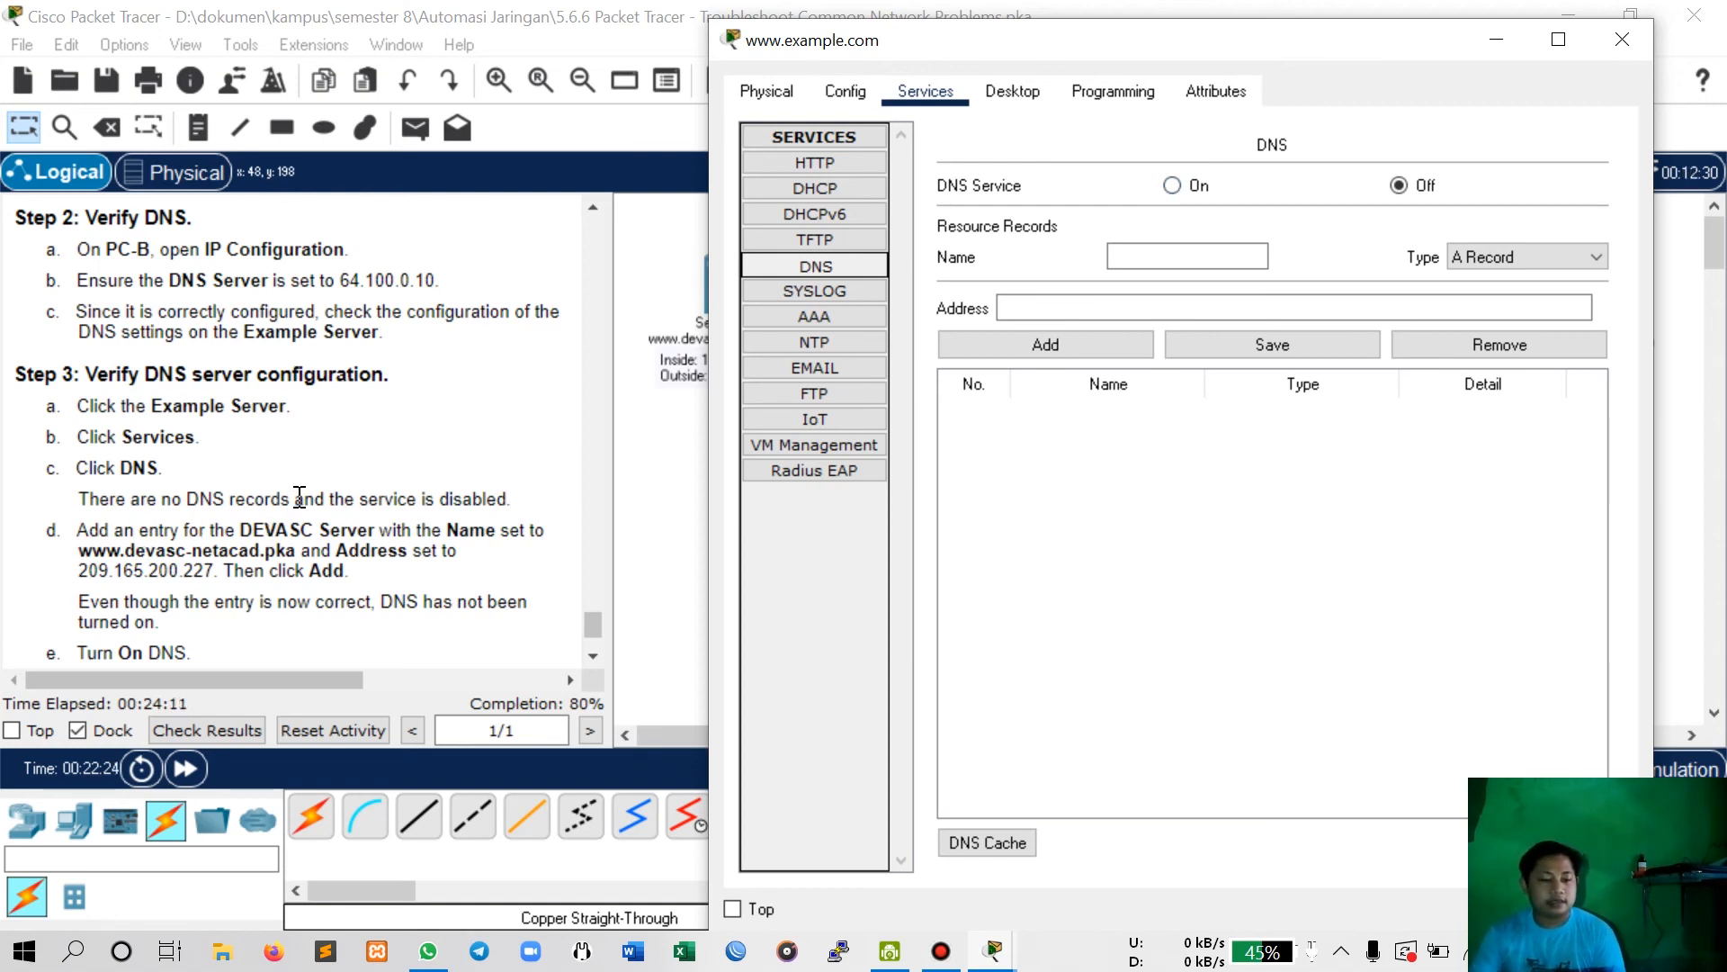
click(1185, 186)
click(1158, 257)
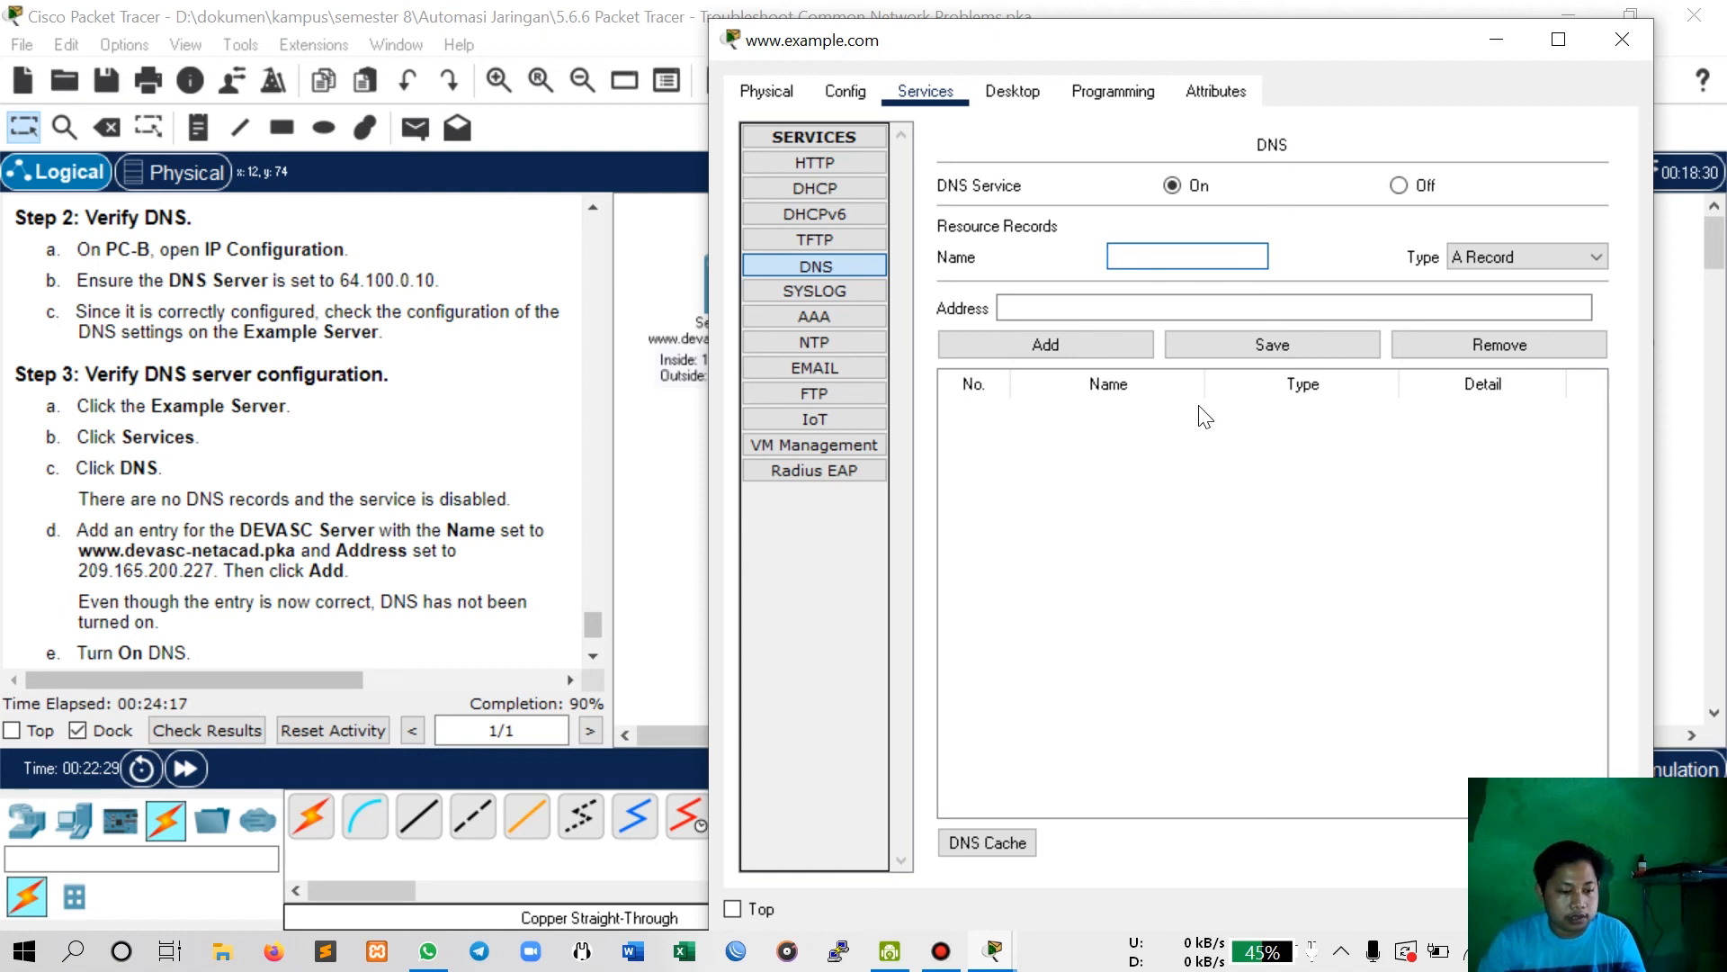
text(www)
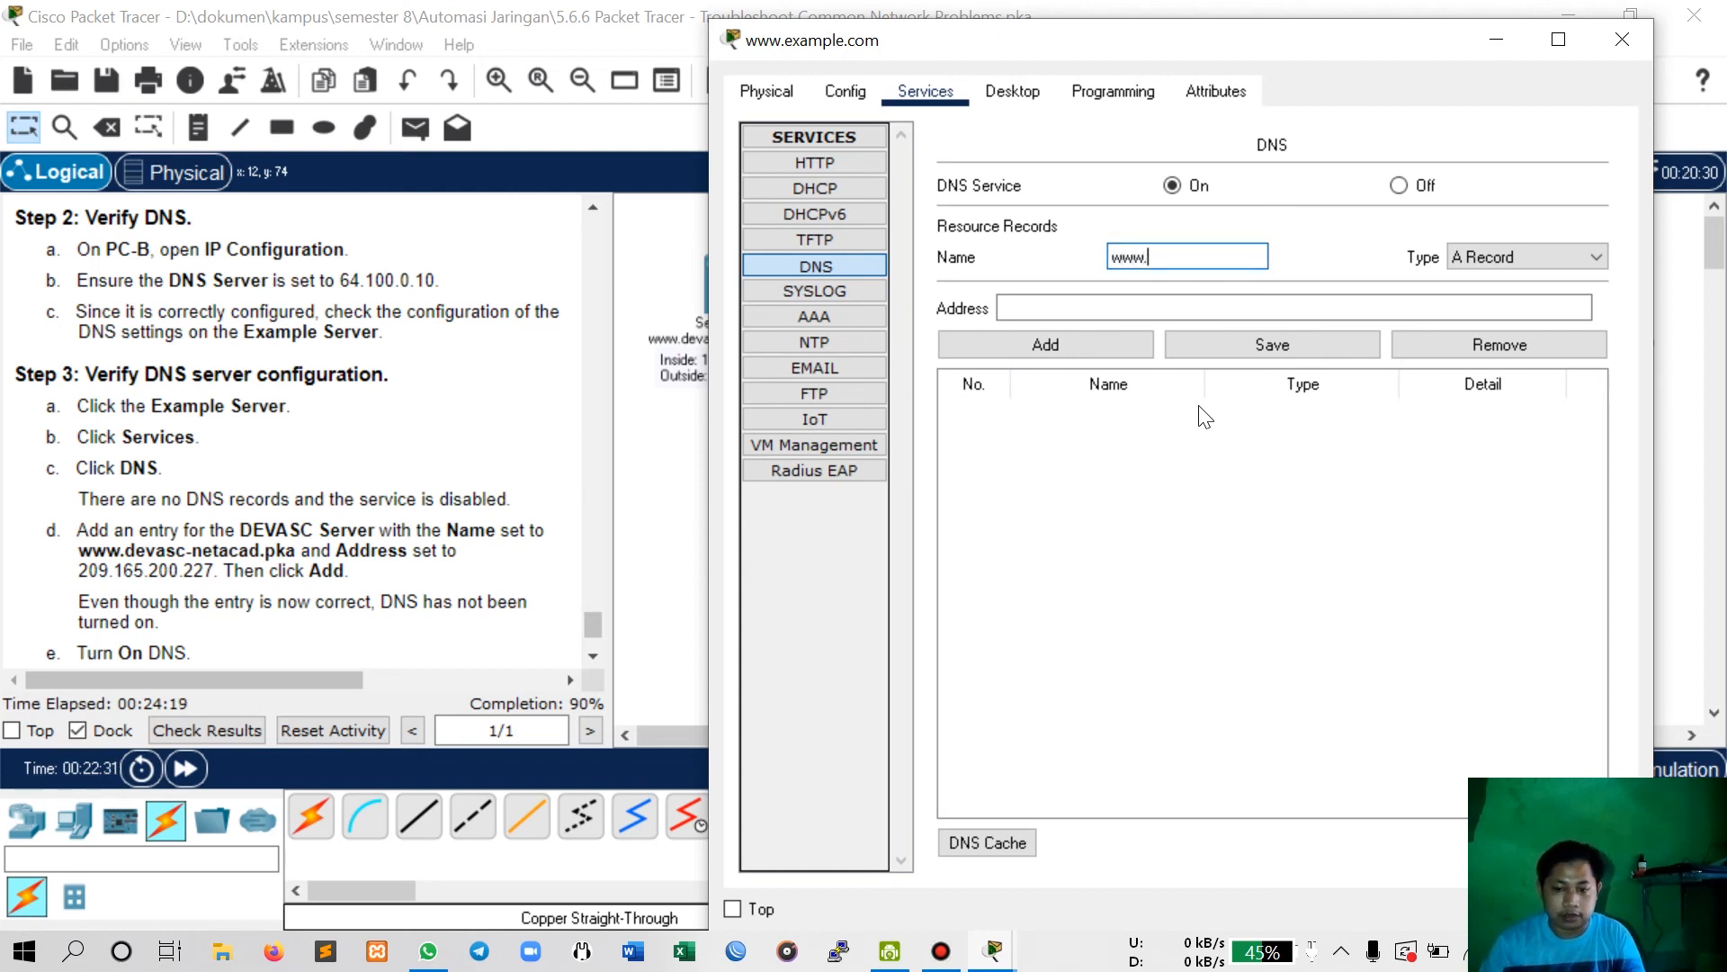
text(.devasc)
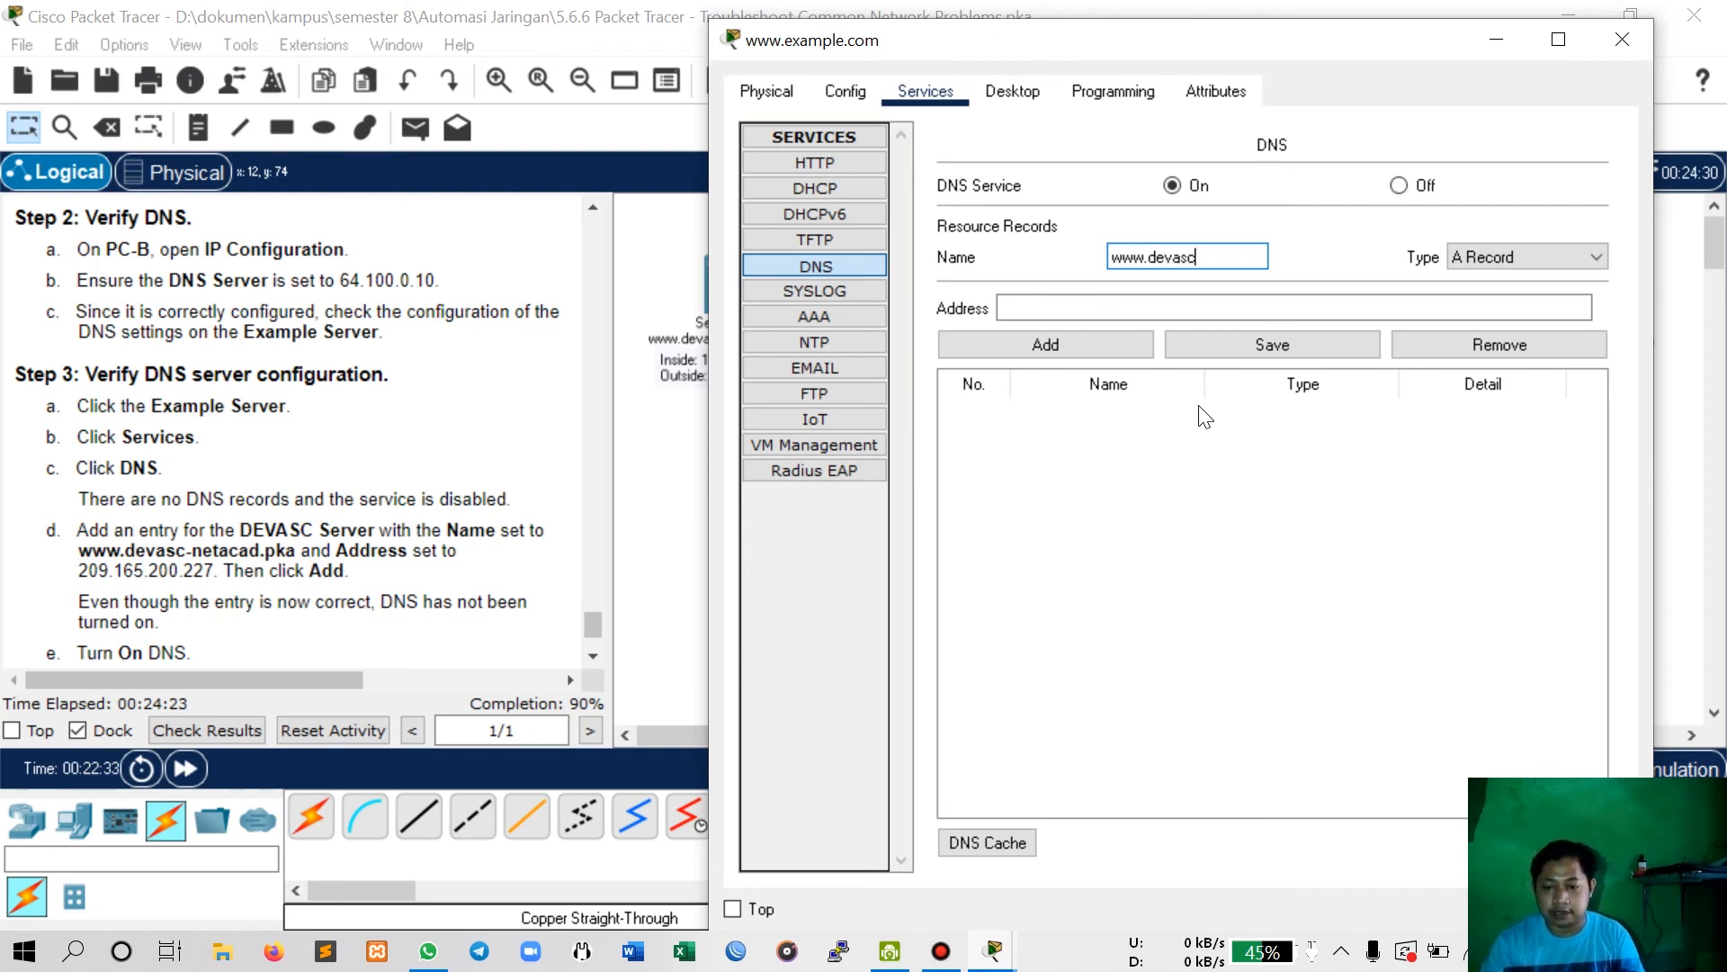
text(-netacad.pka)
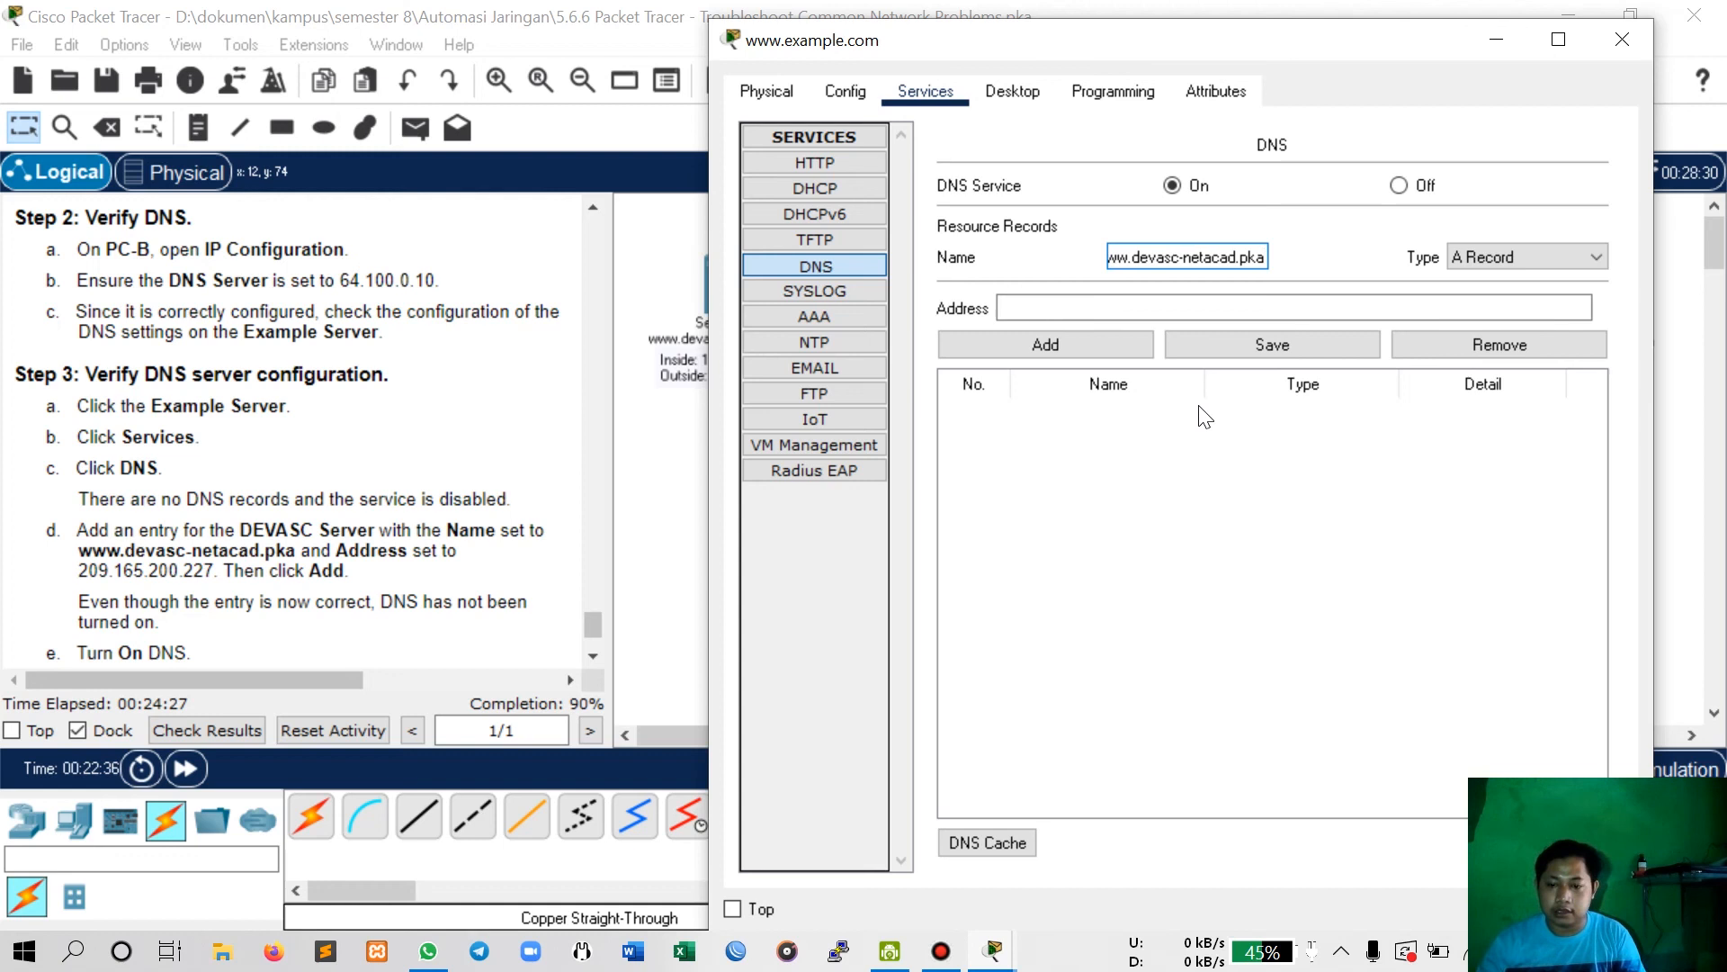
click(1088, 310)
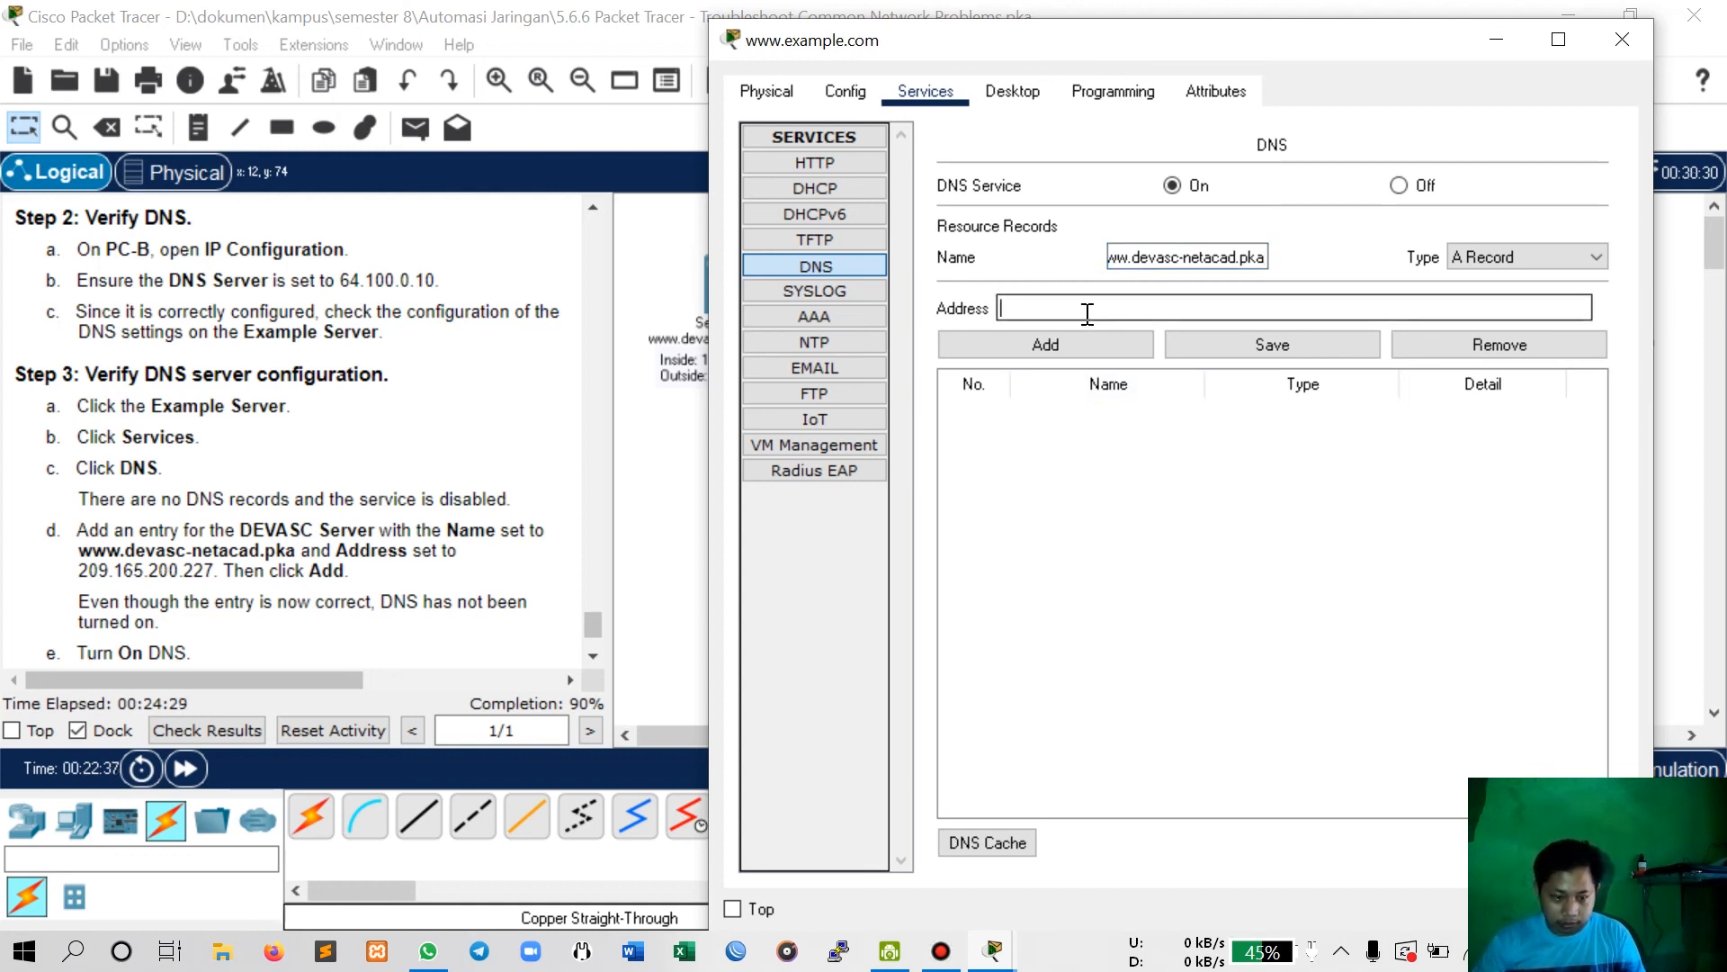
text(209.165)
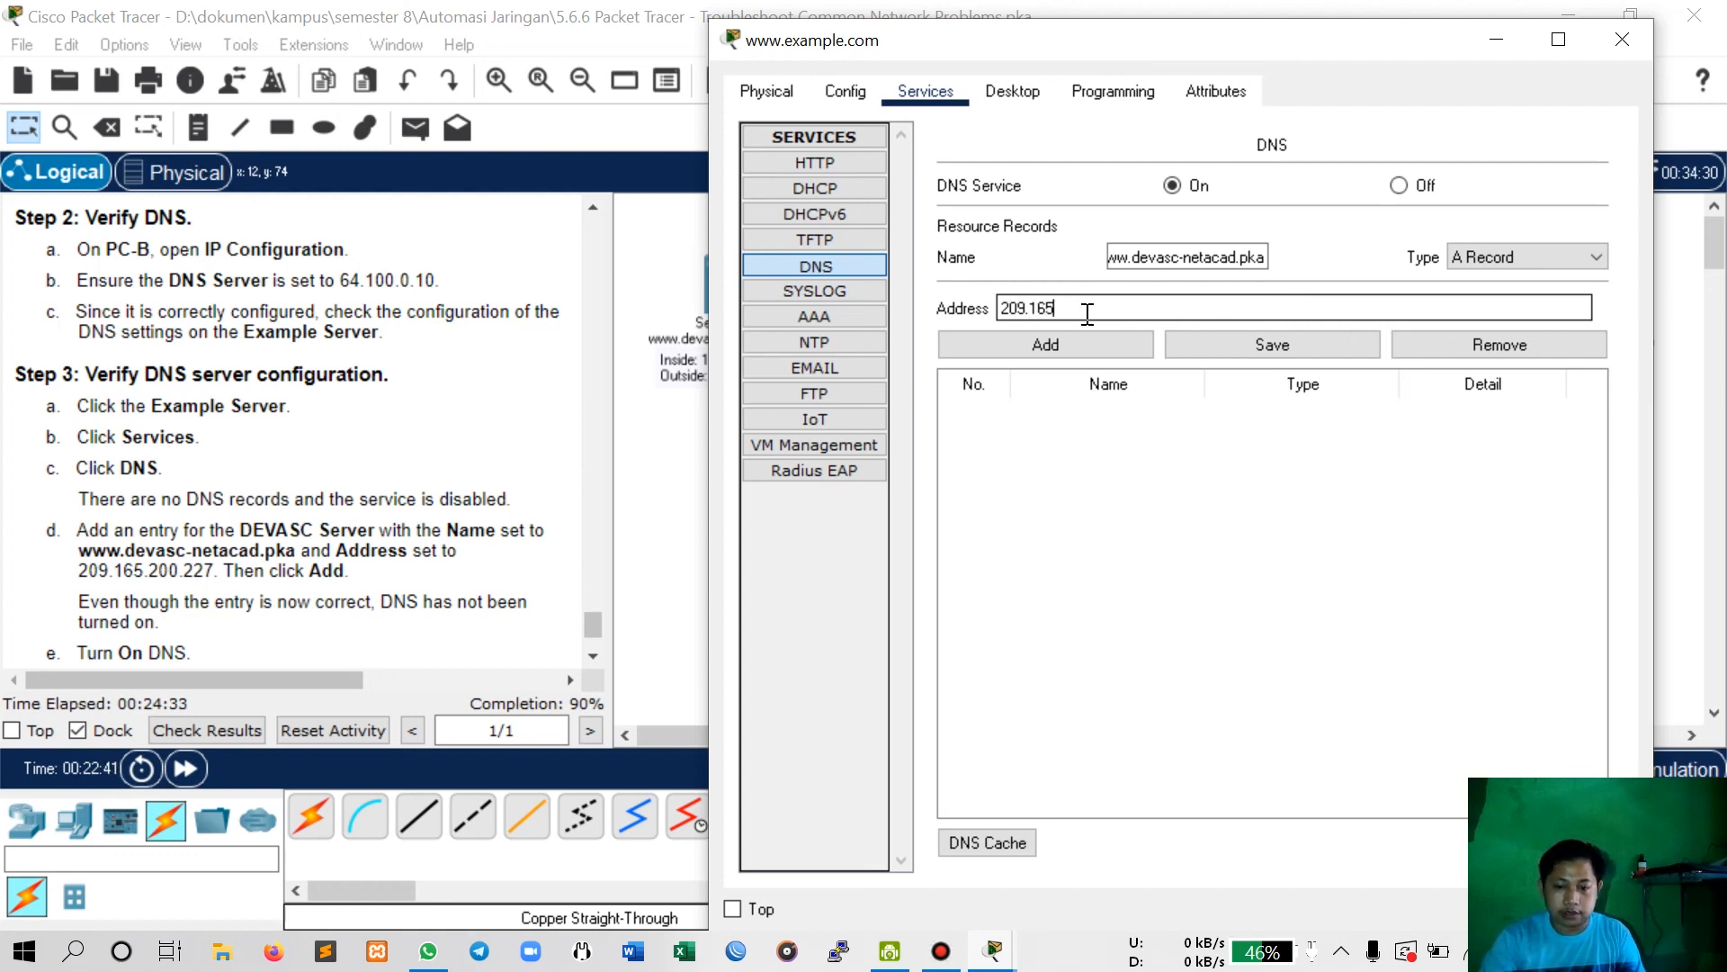
text(.2)
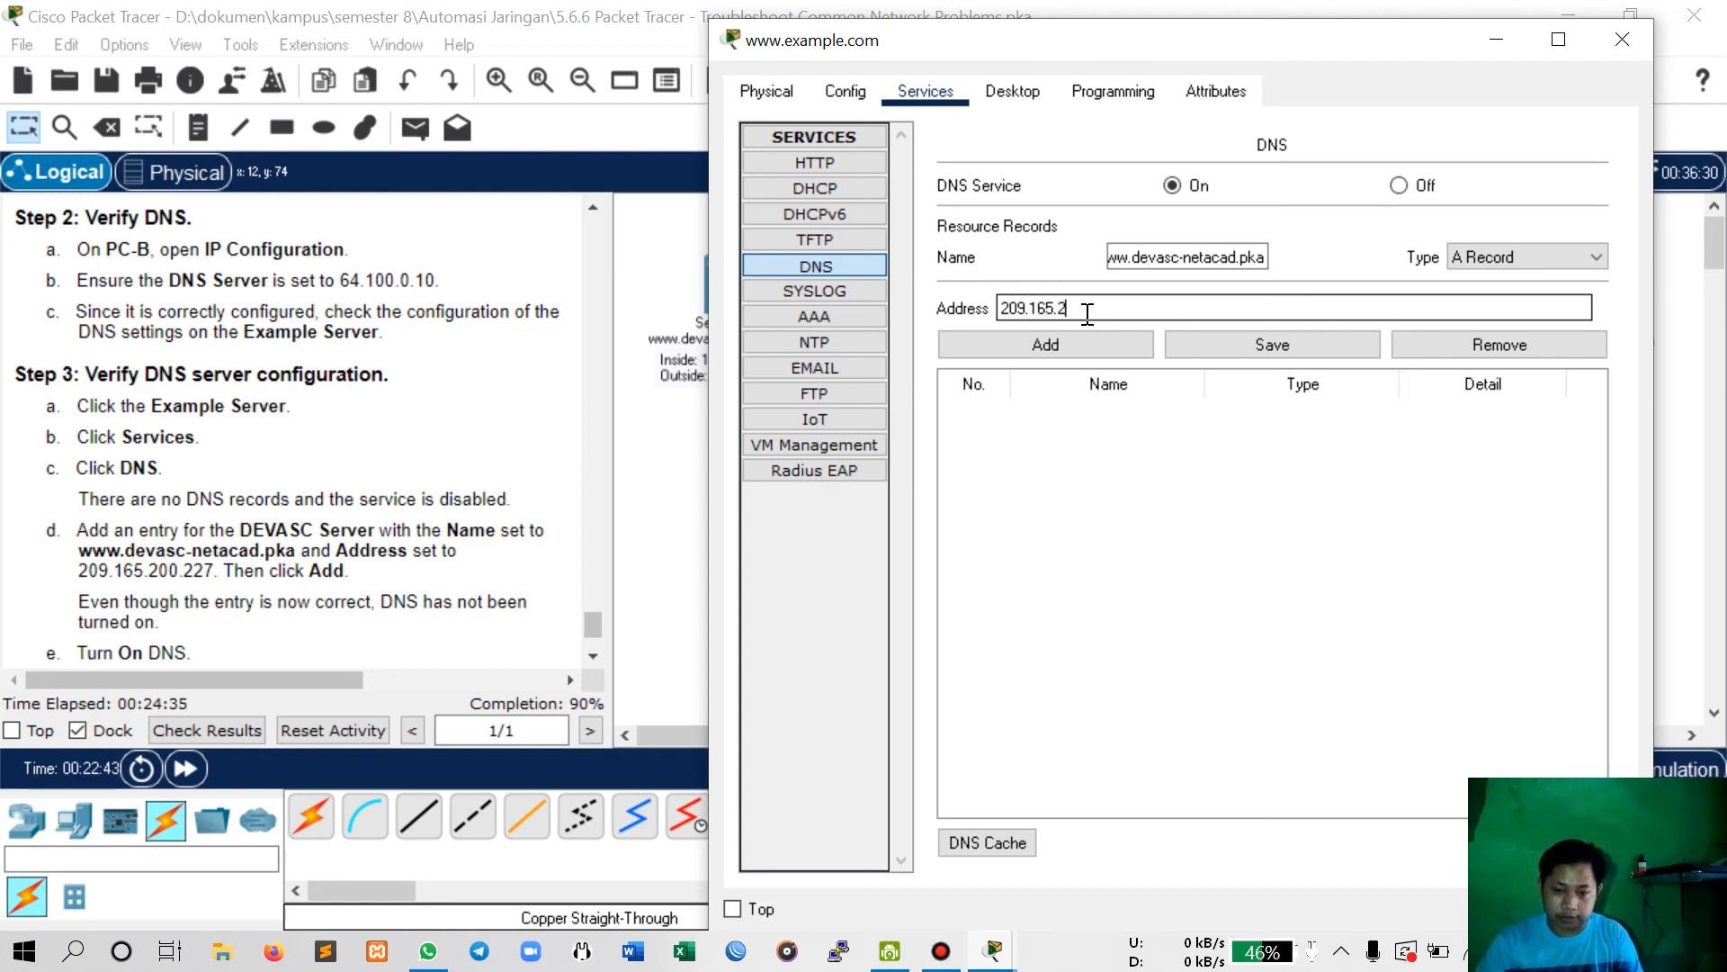
text(00.22)
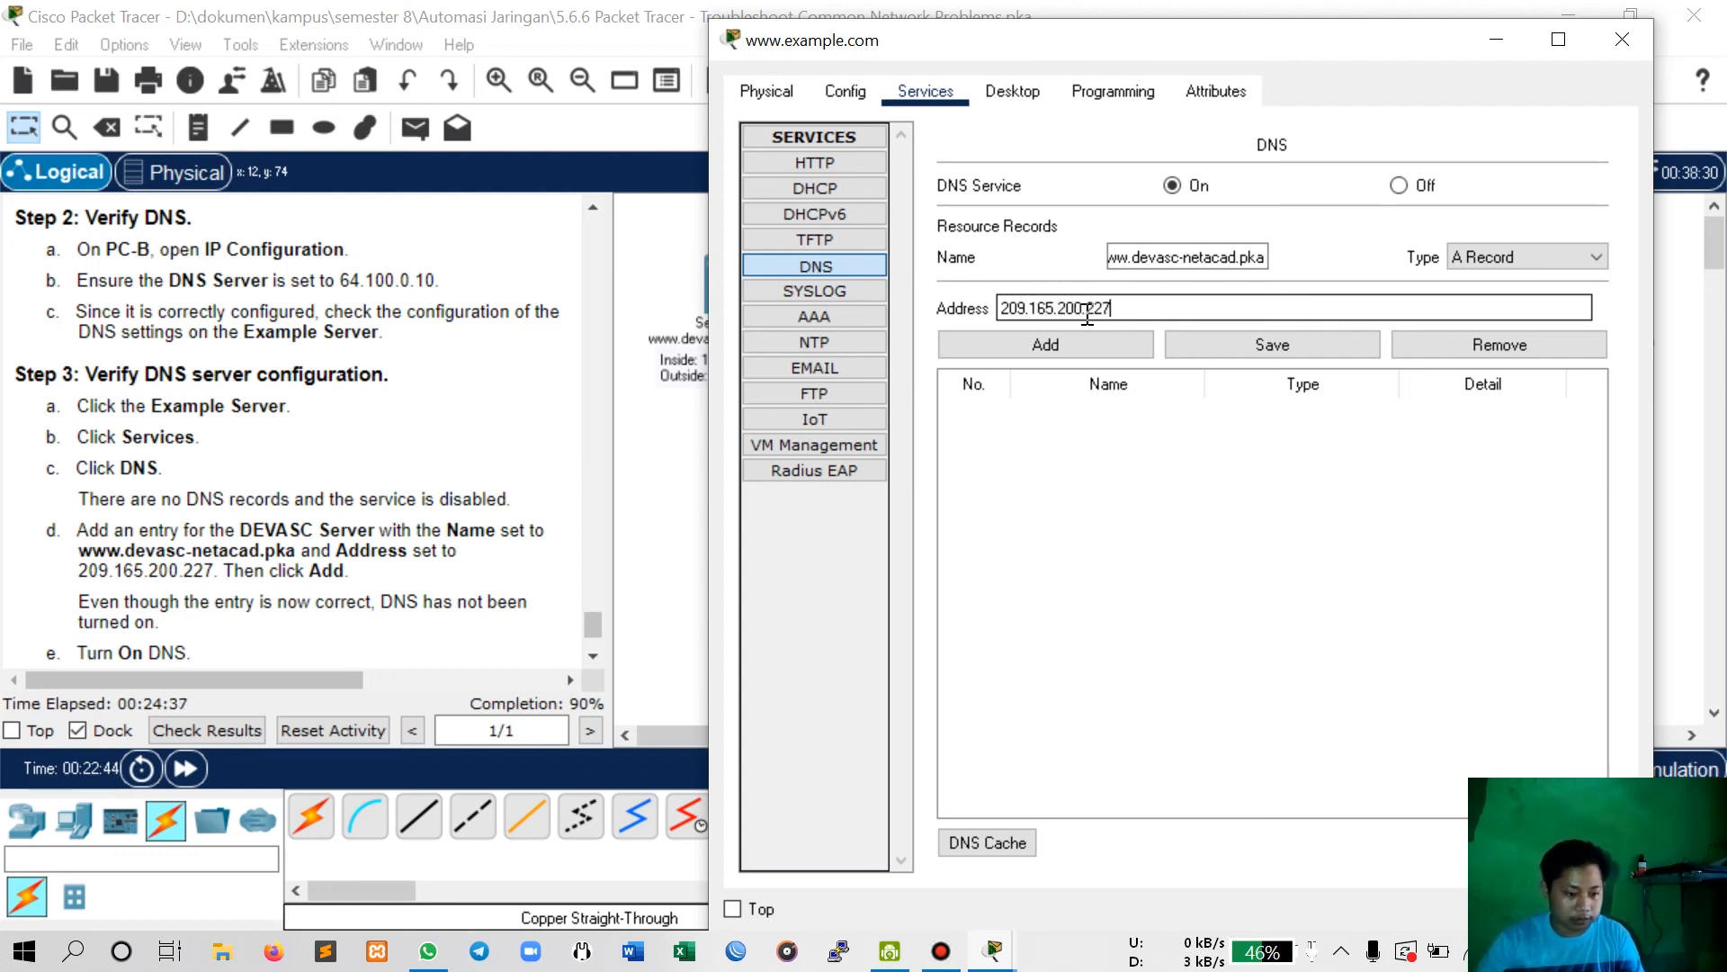
text(7)
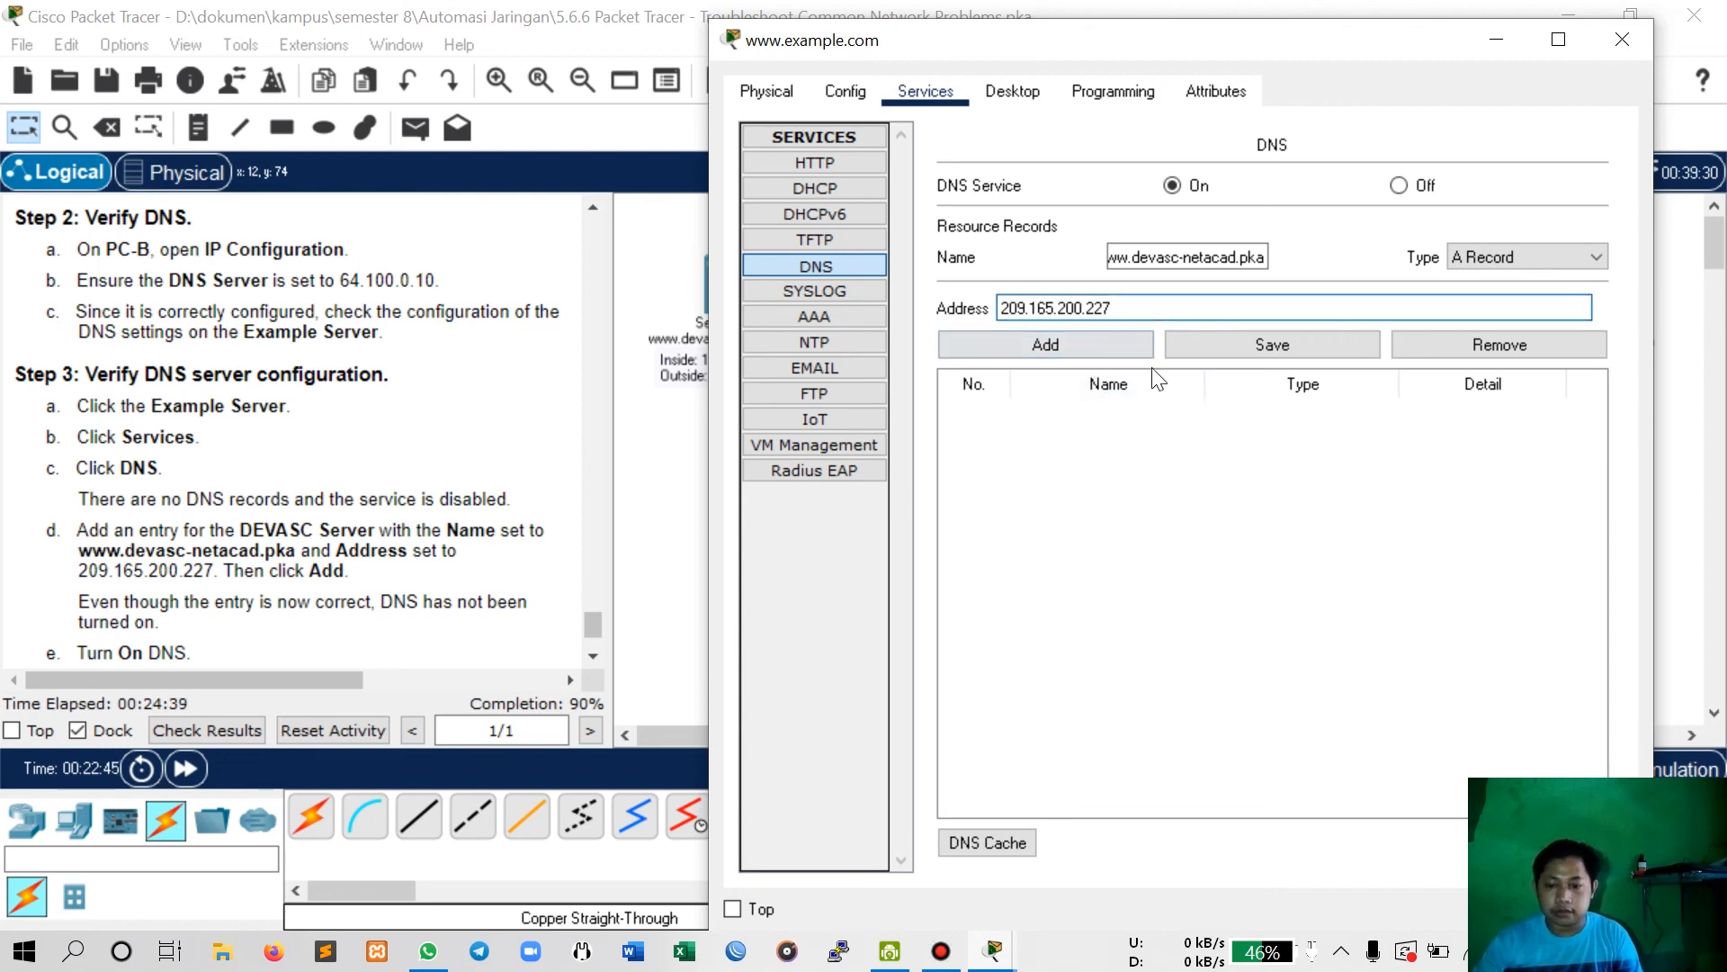
click(1061, 347)
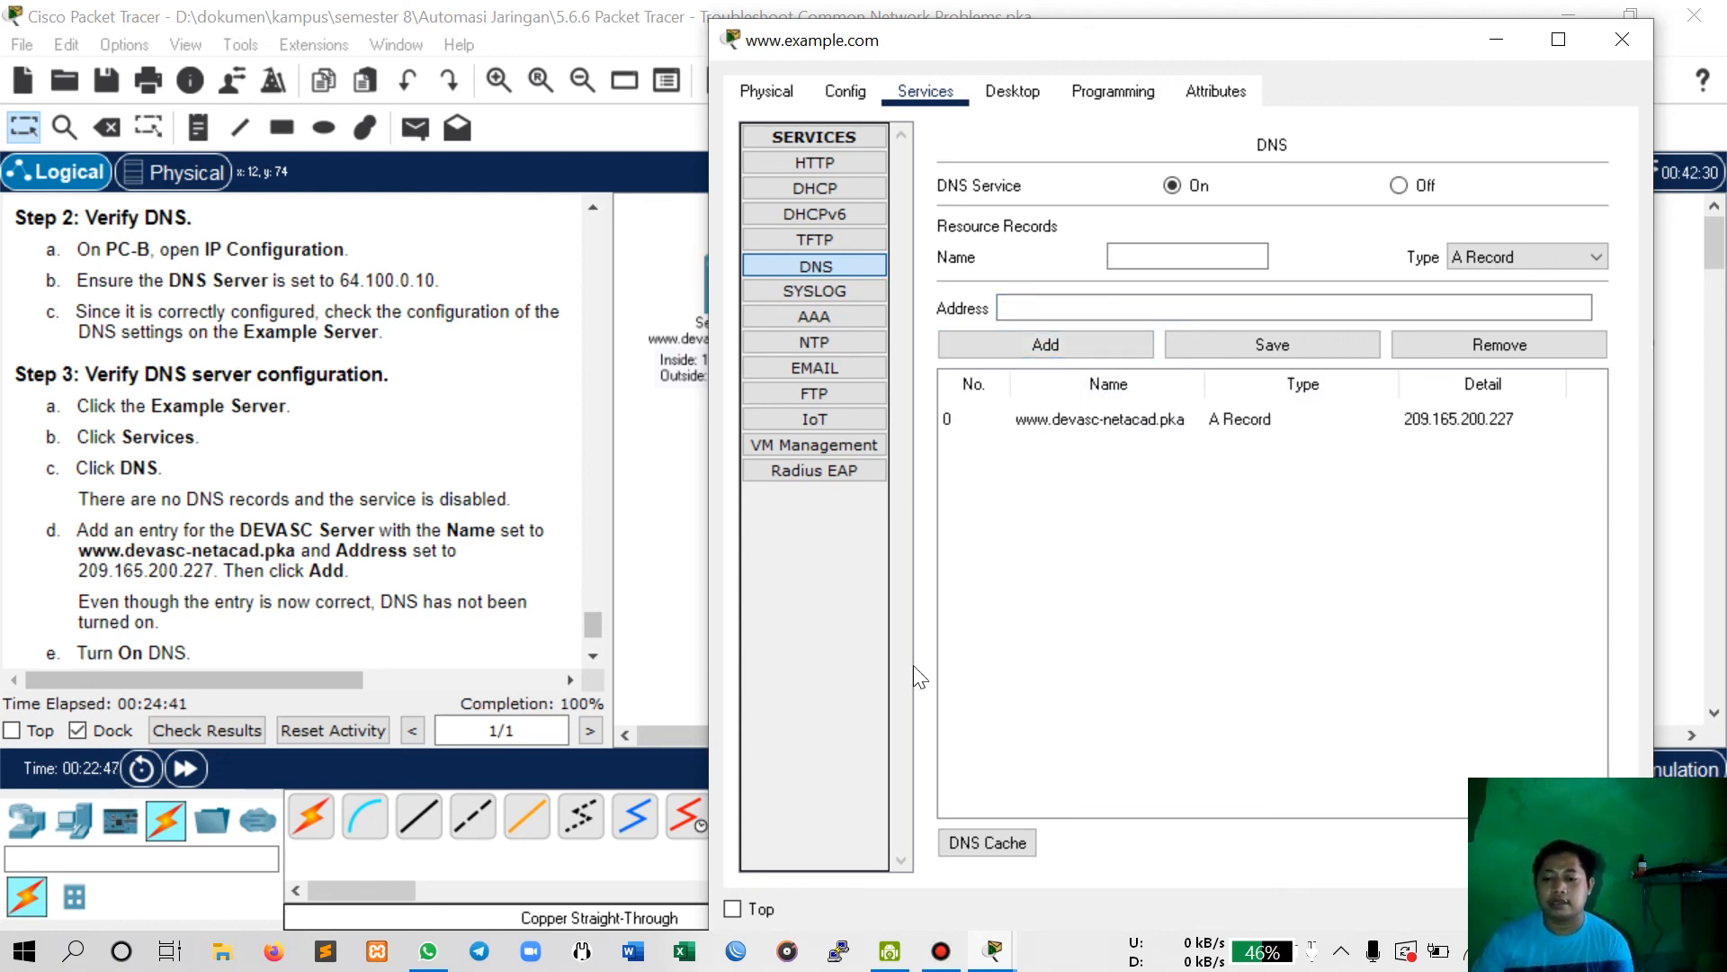
scroll(322, 433, down, 3)
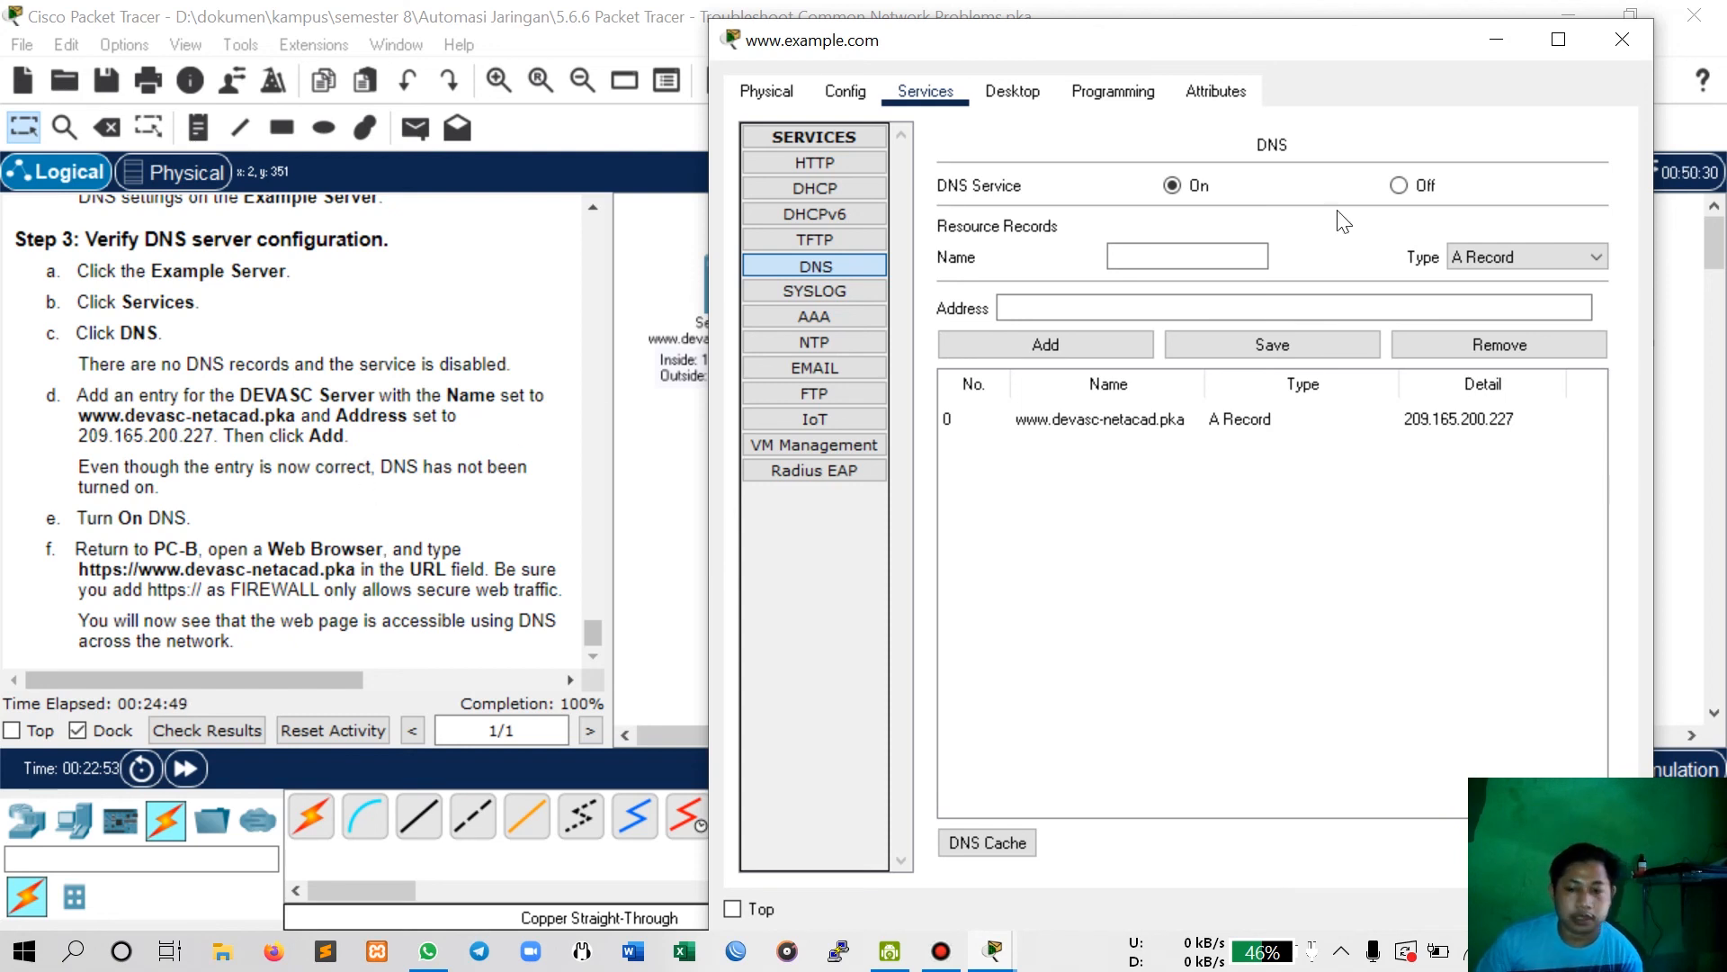
click(1622, 40)
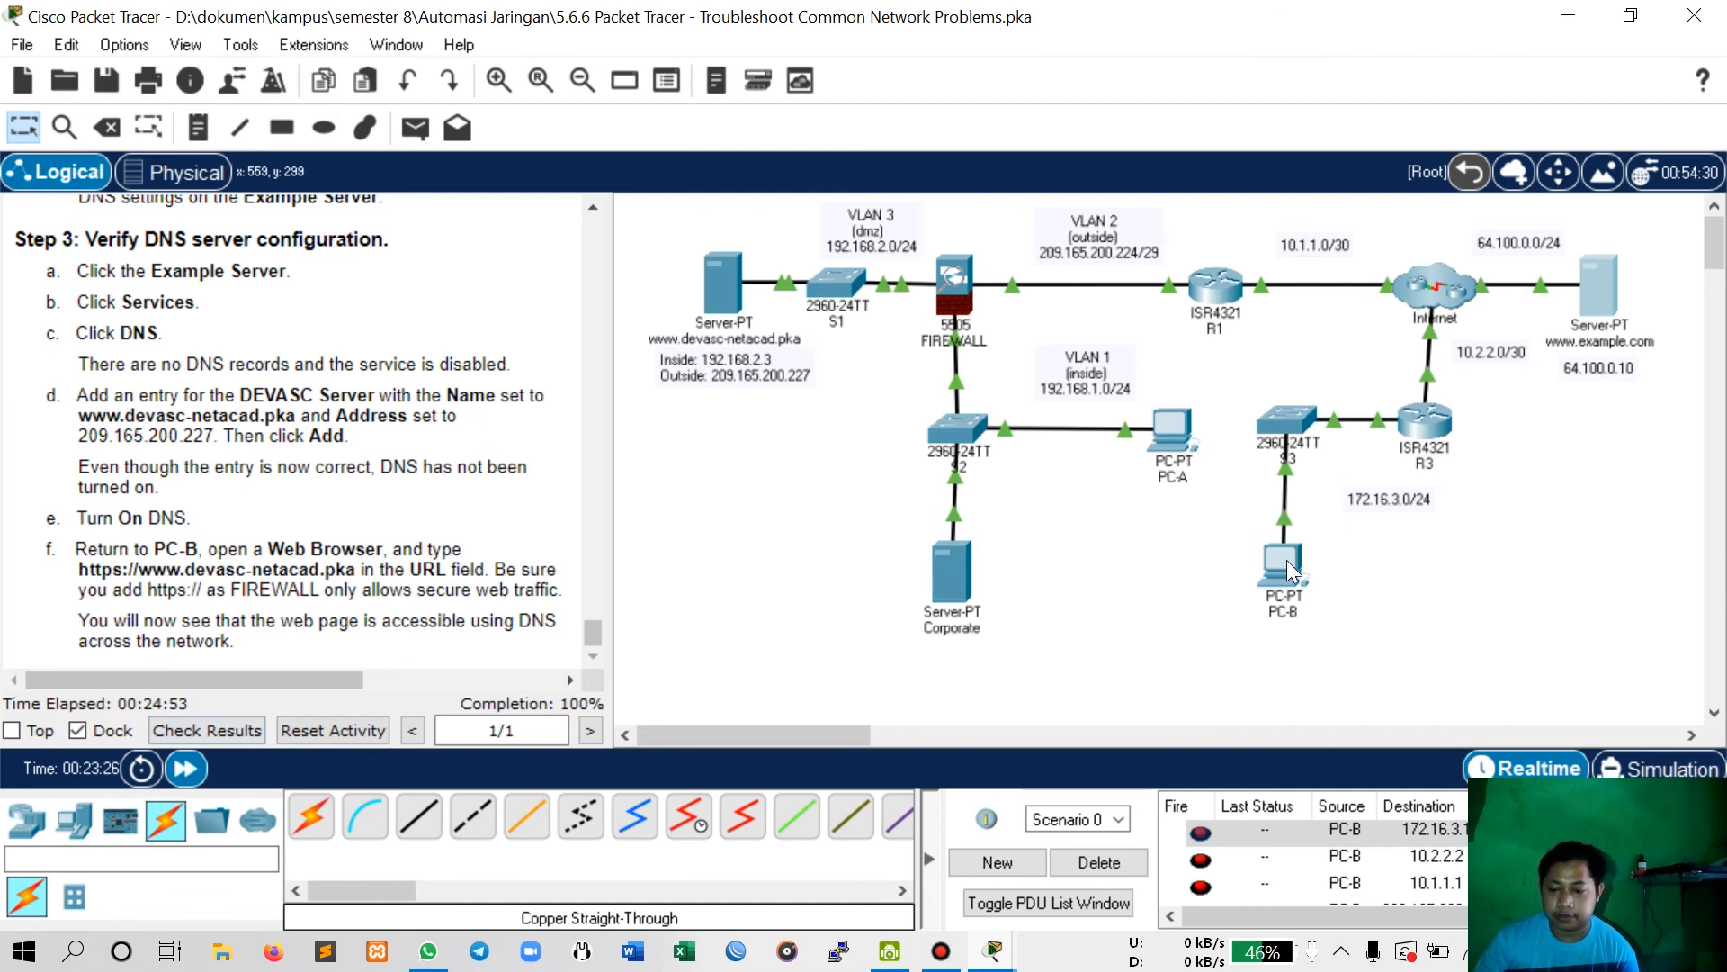
click(1282, 563)
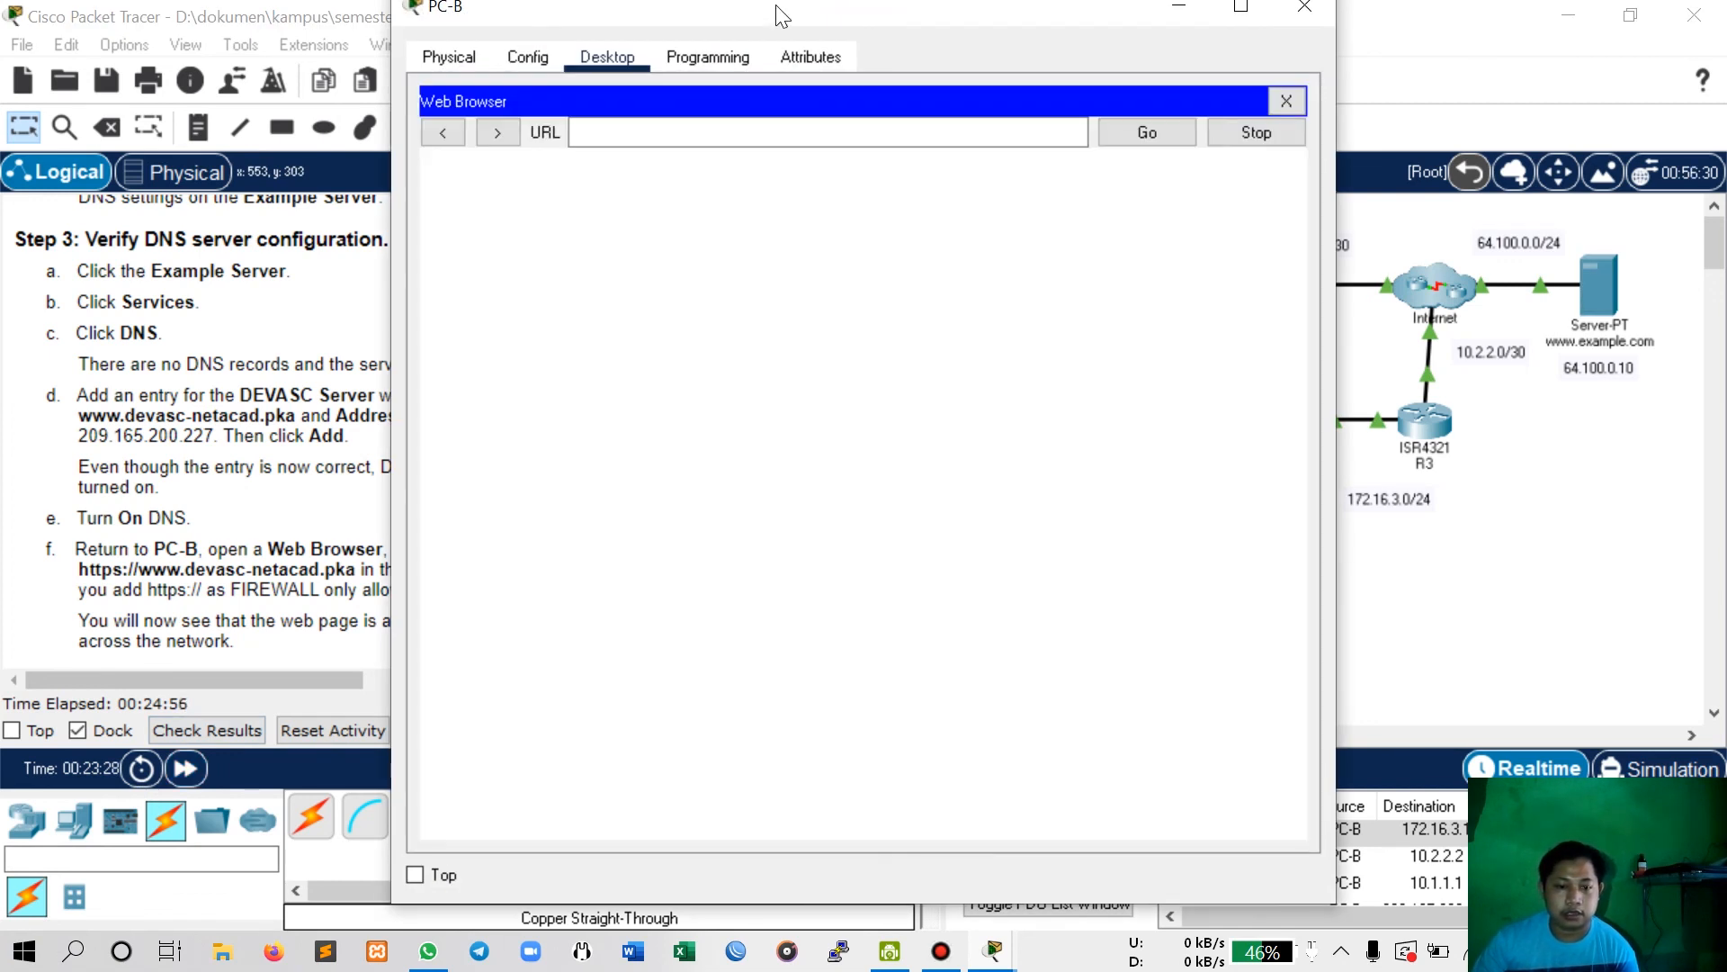
drag(776, 7, 1049, 32)
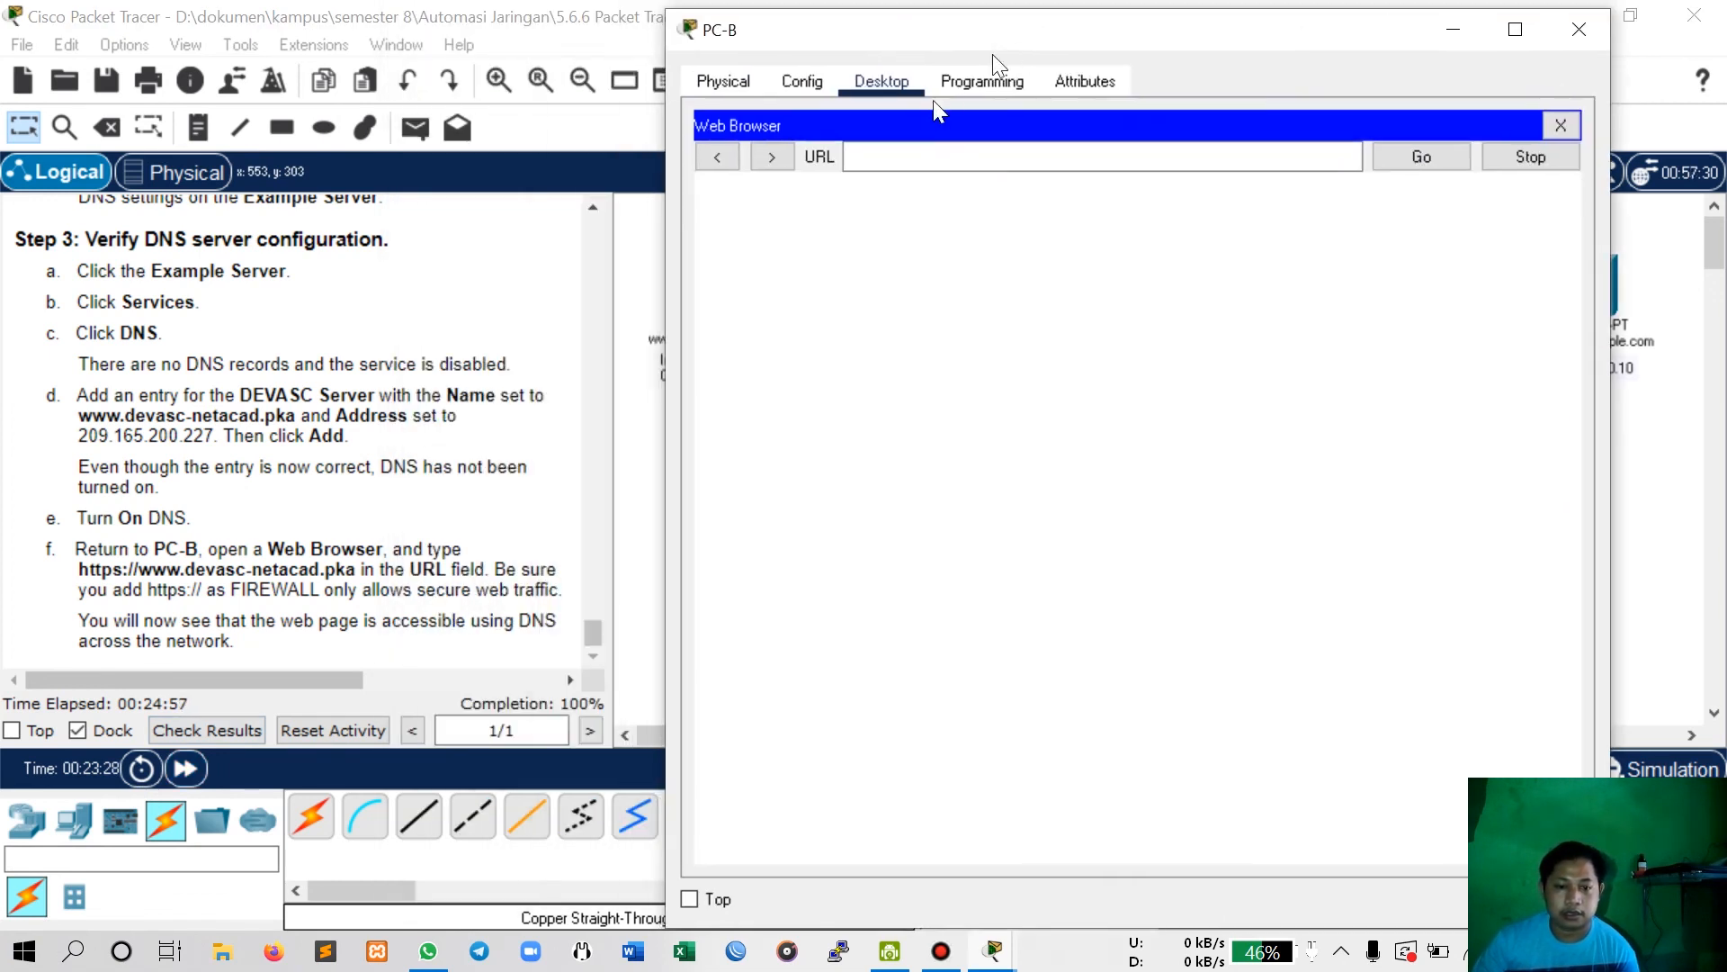
click(872, 156)
text(https:/)
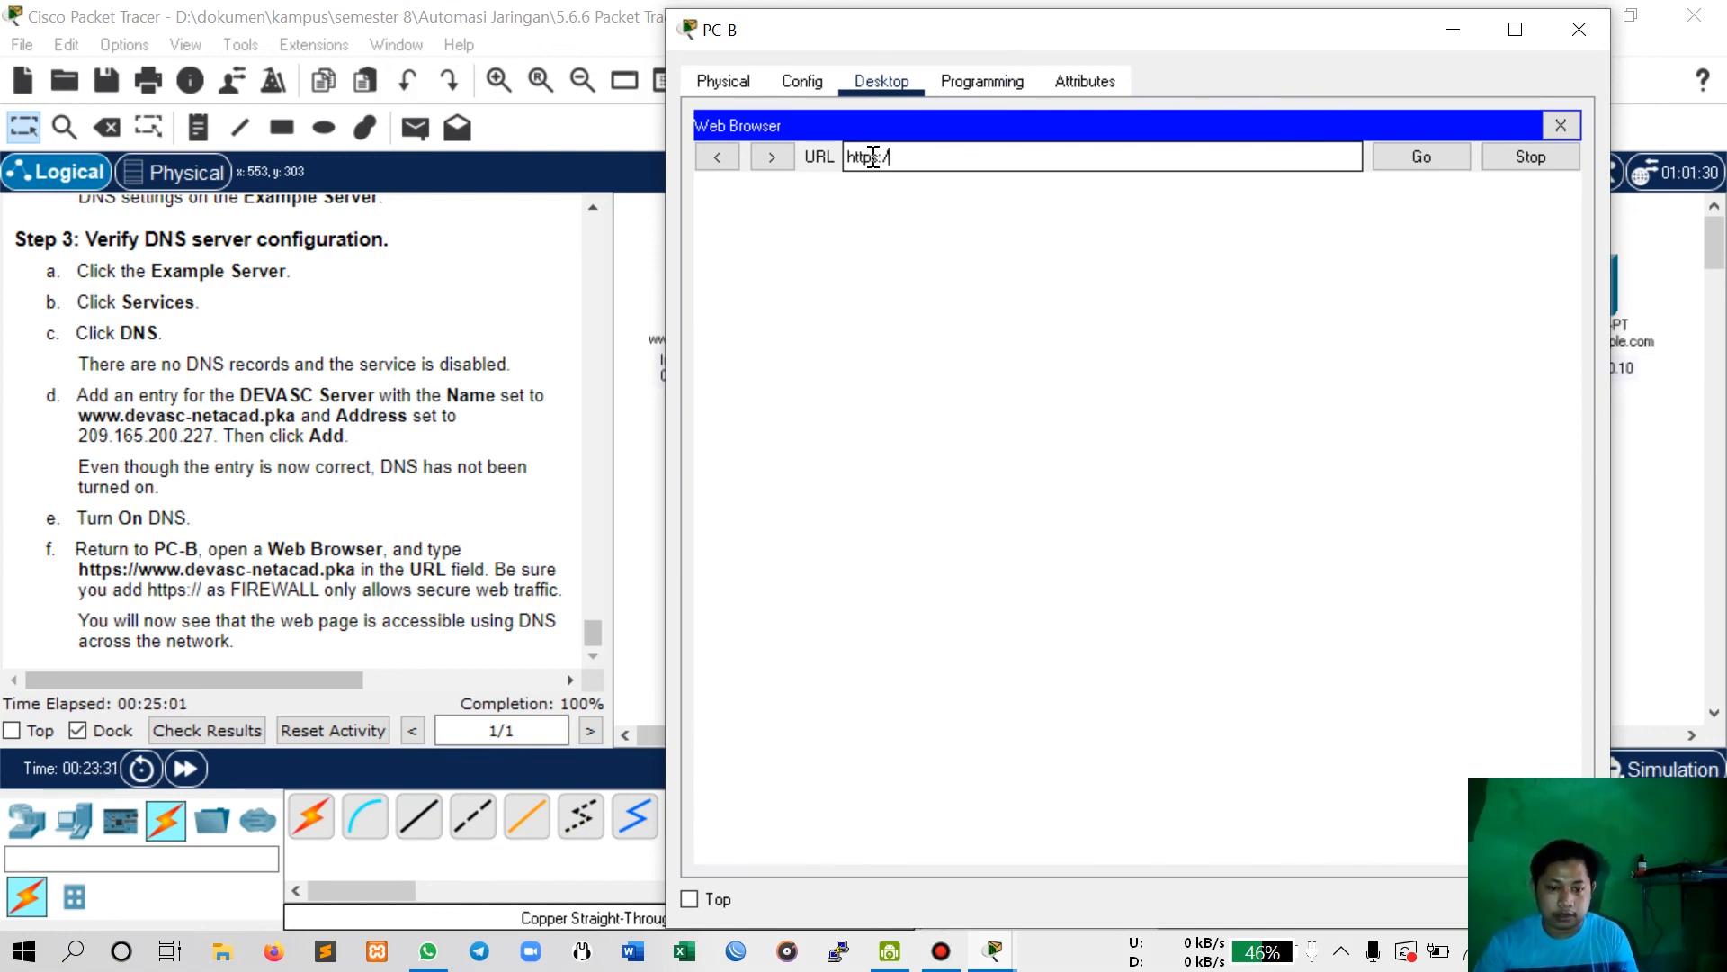
text(/www.netacad)
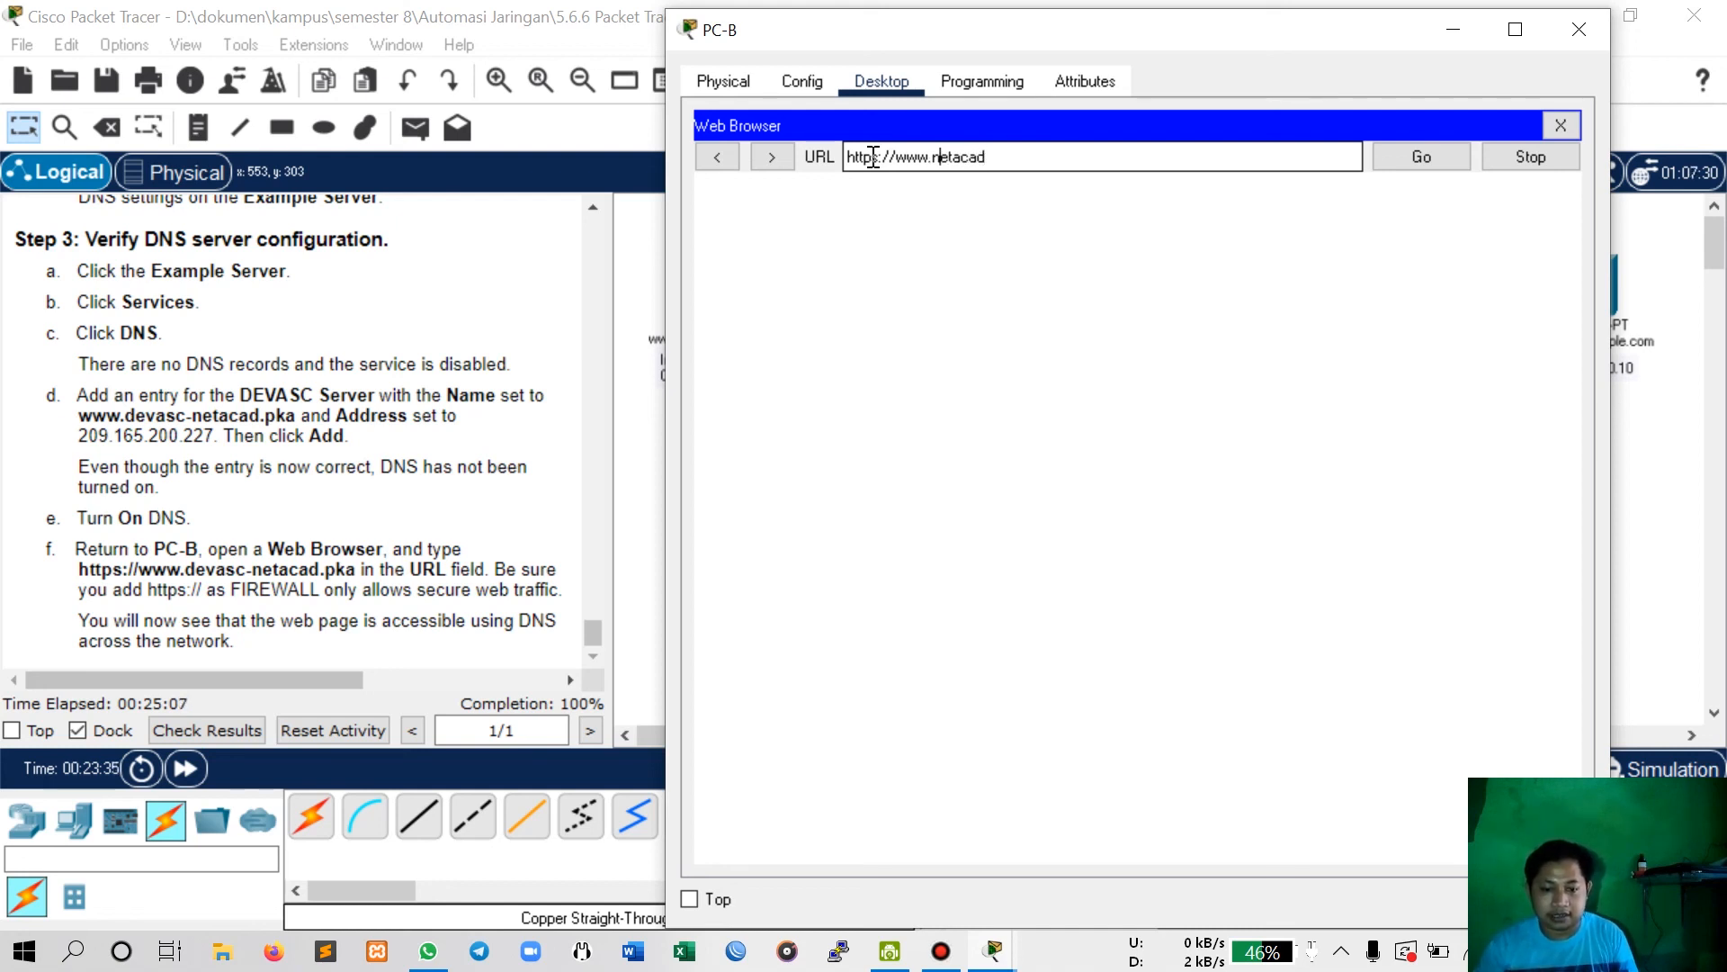
text(deaasc-)
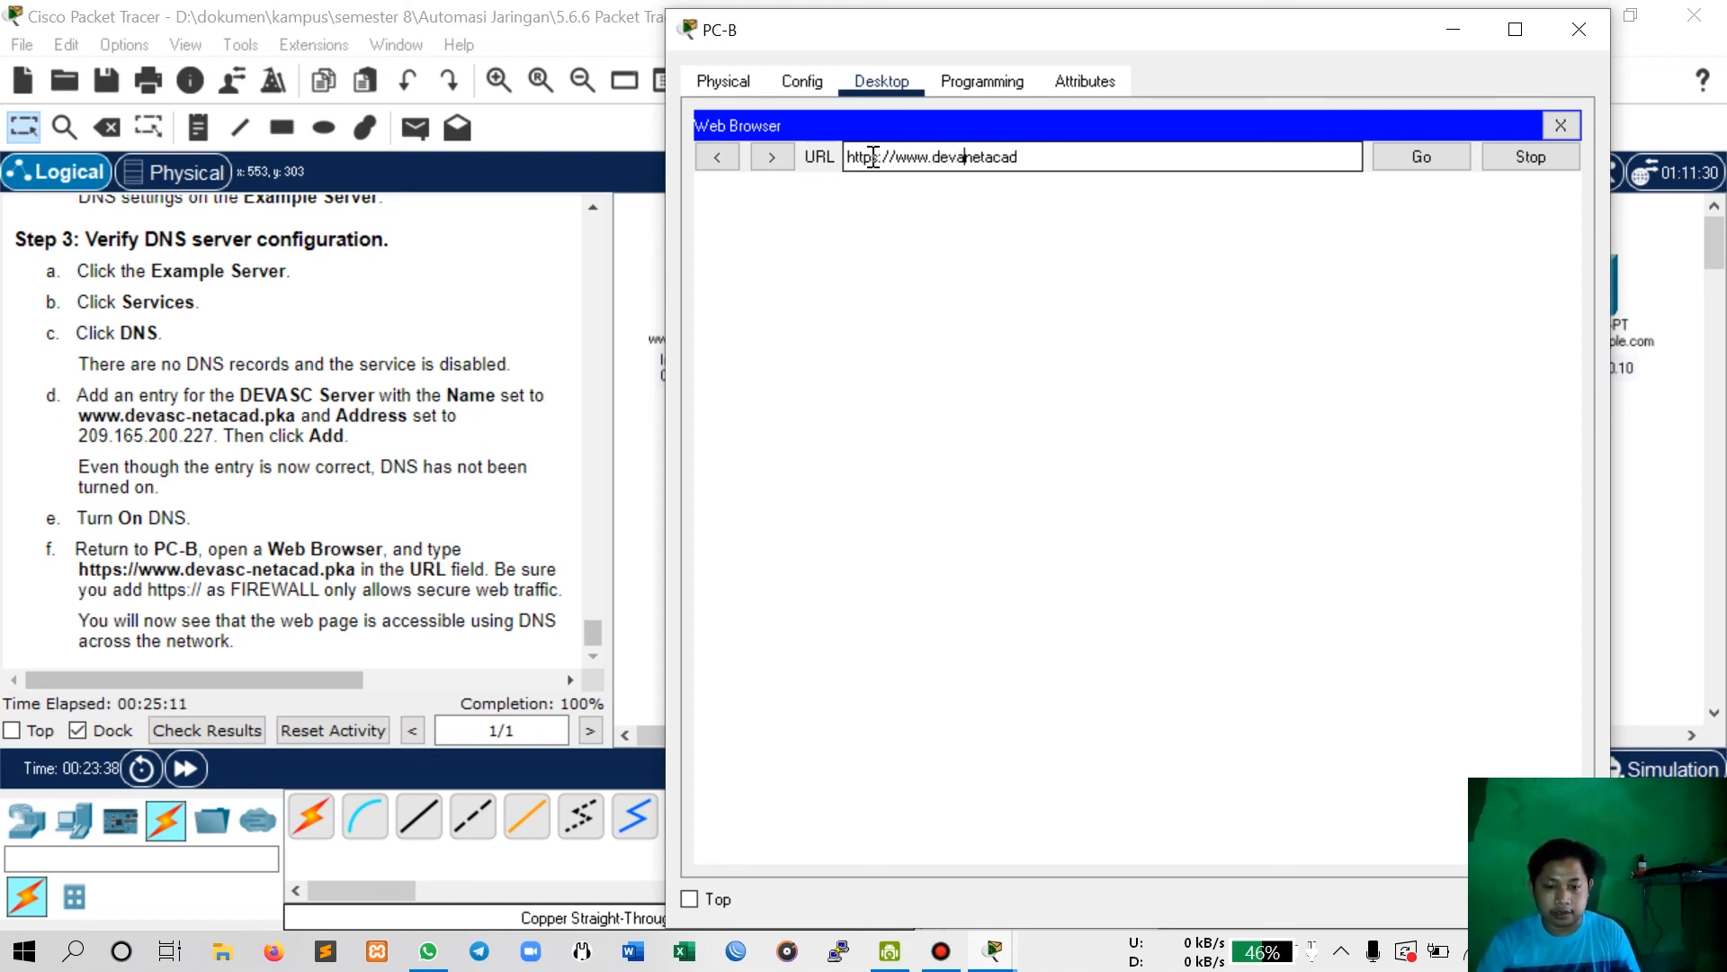
key(End)
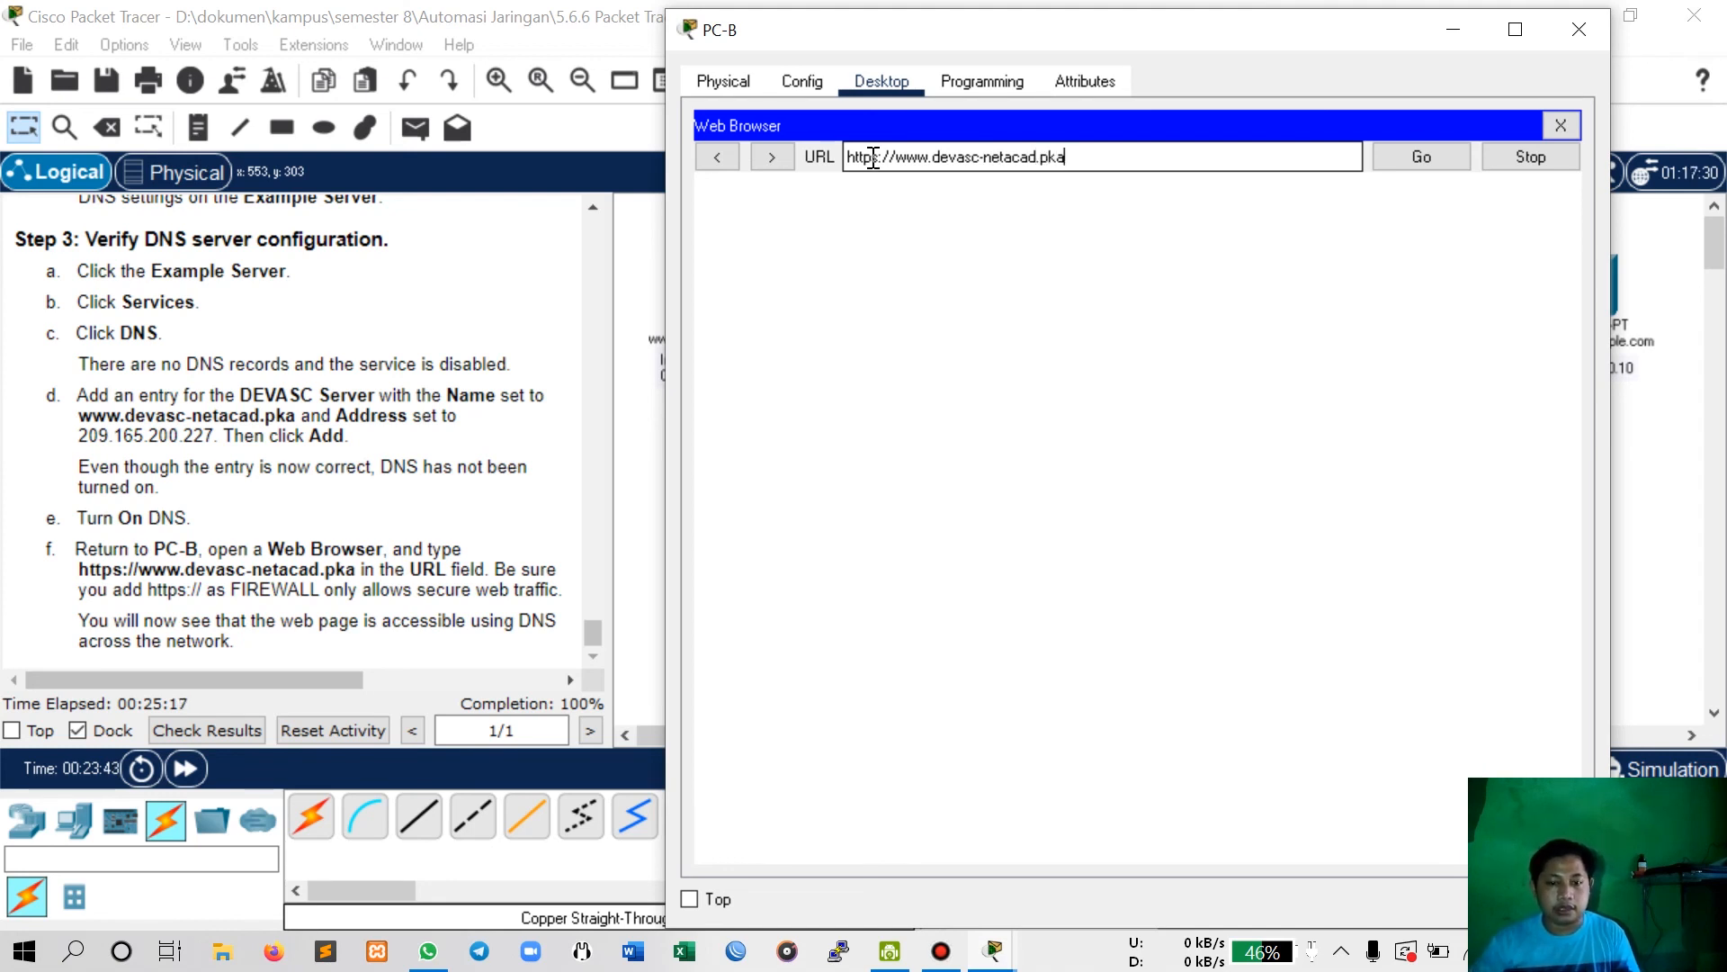
key(Return)
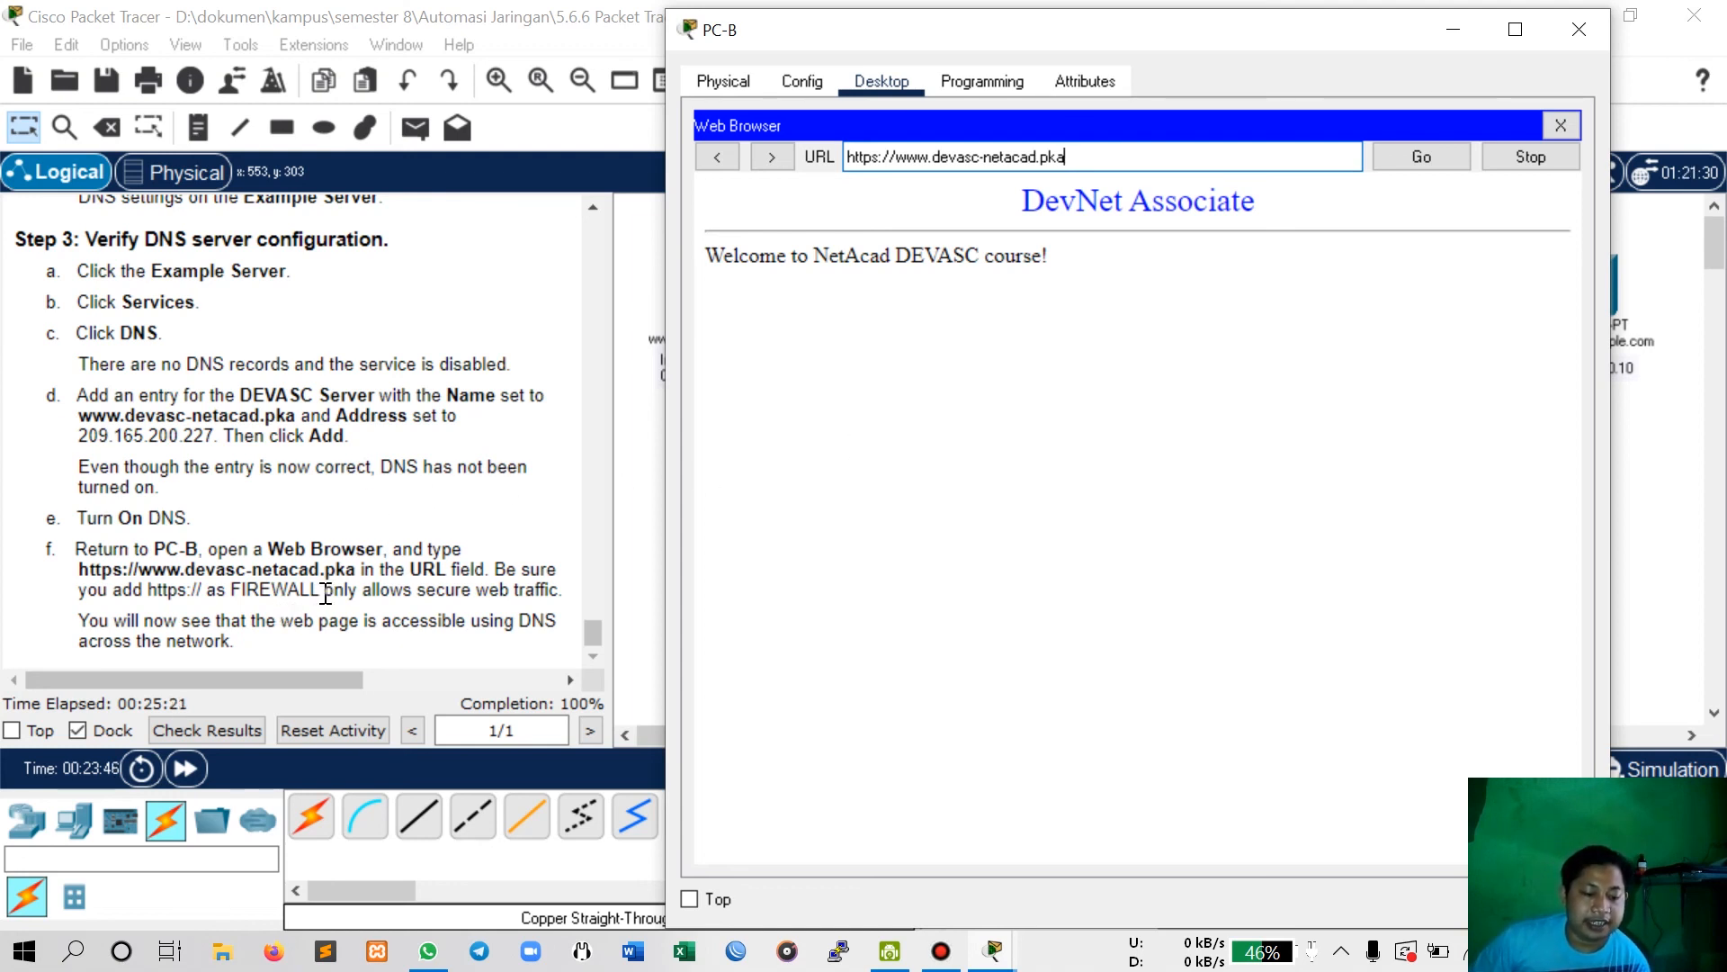
click(1596, 31)
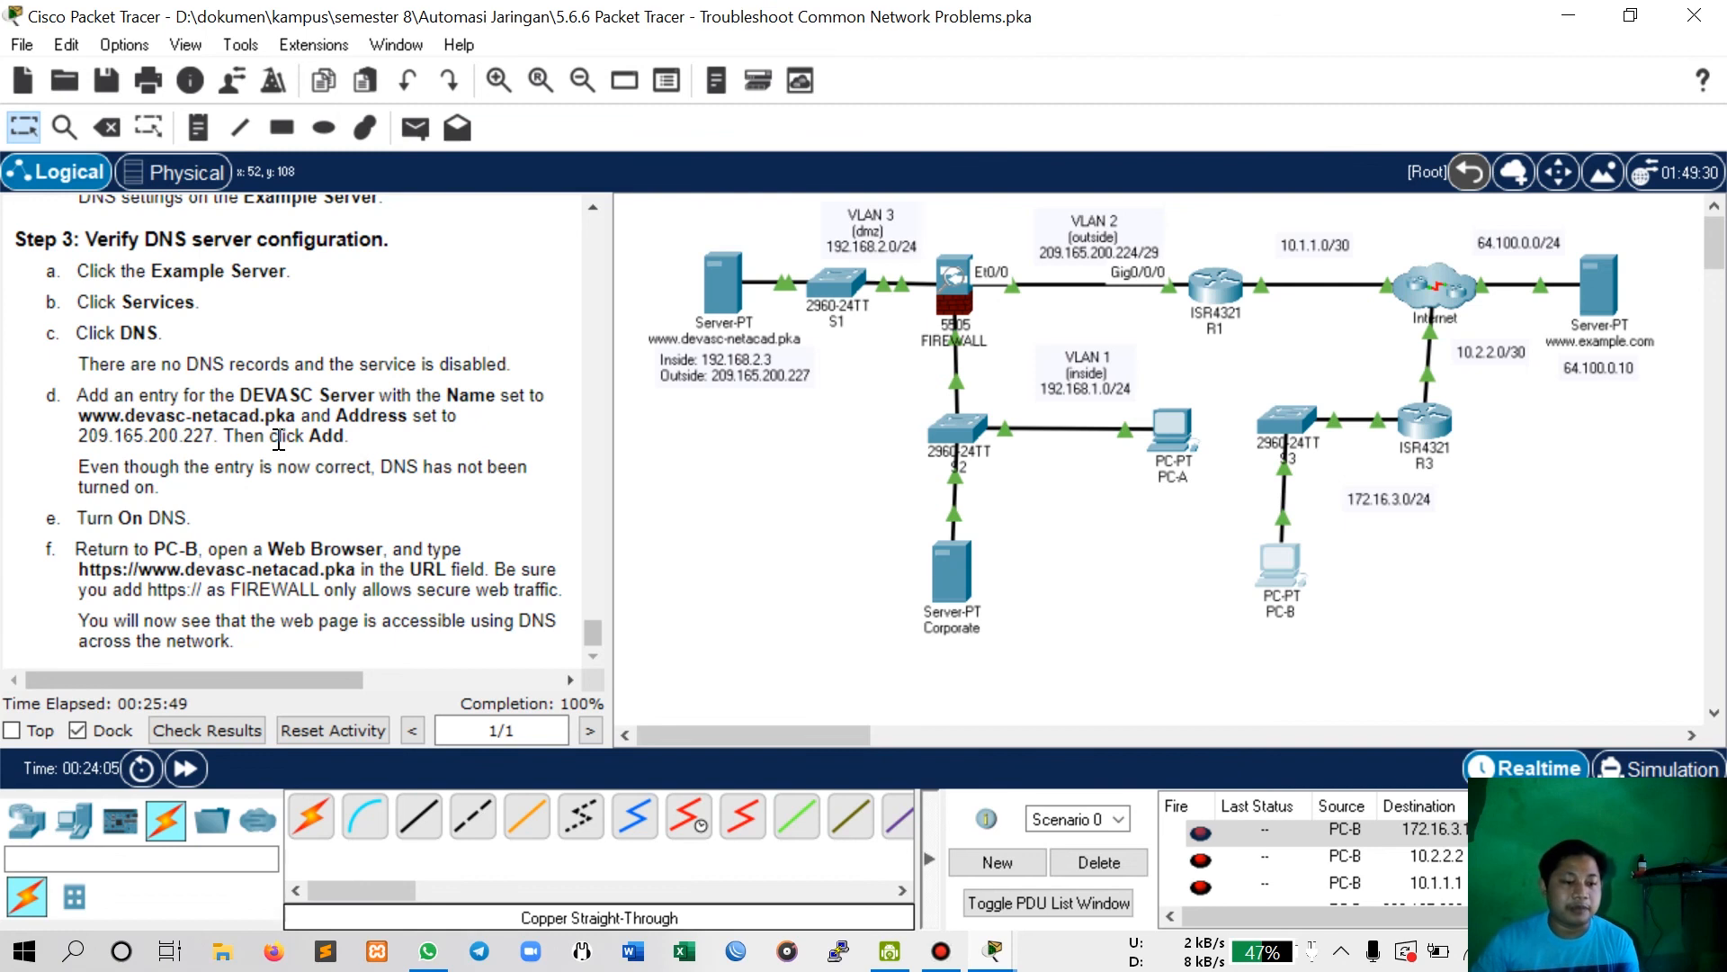
scroll(279, 439, up, 10)
scroll(279, 439, up, 3)
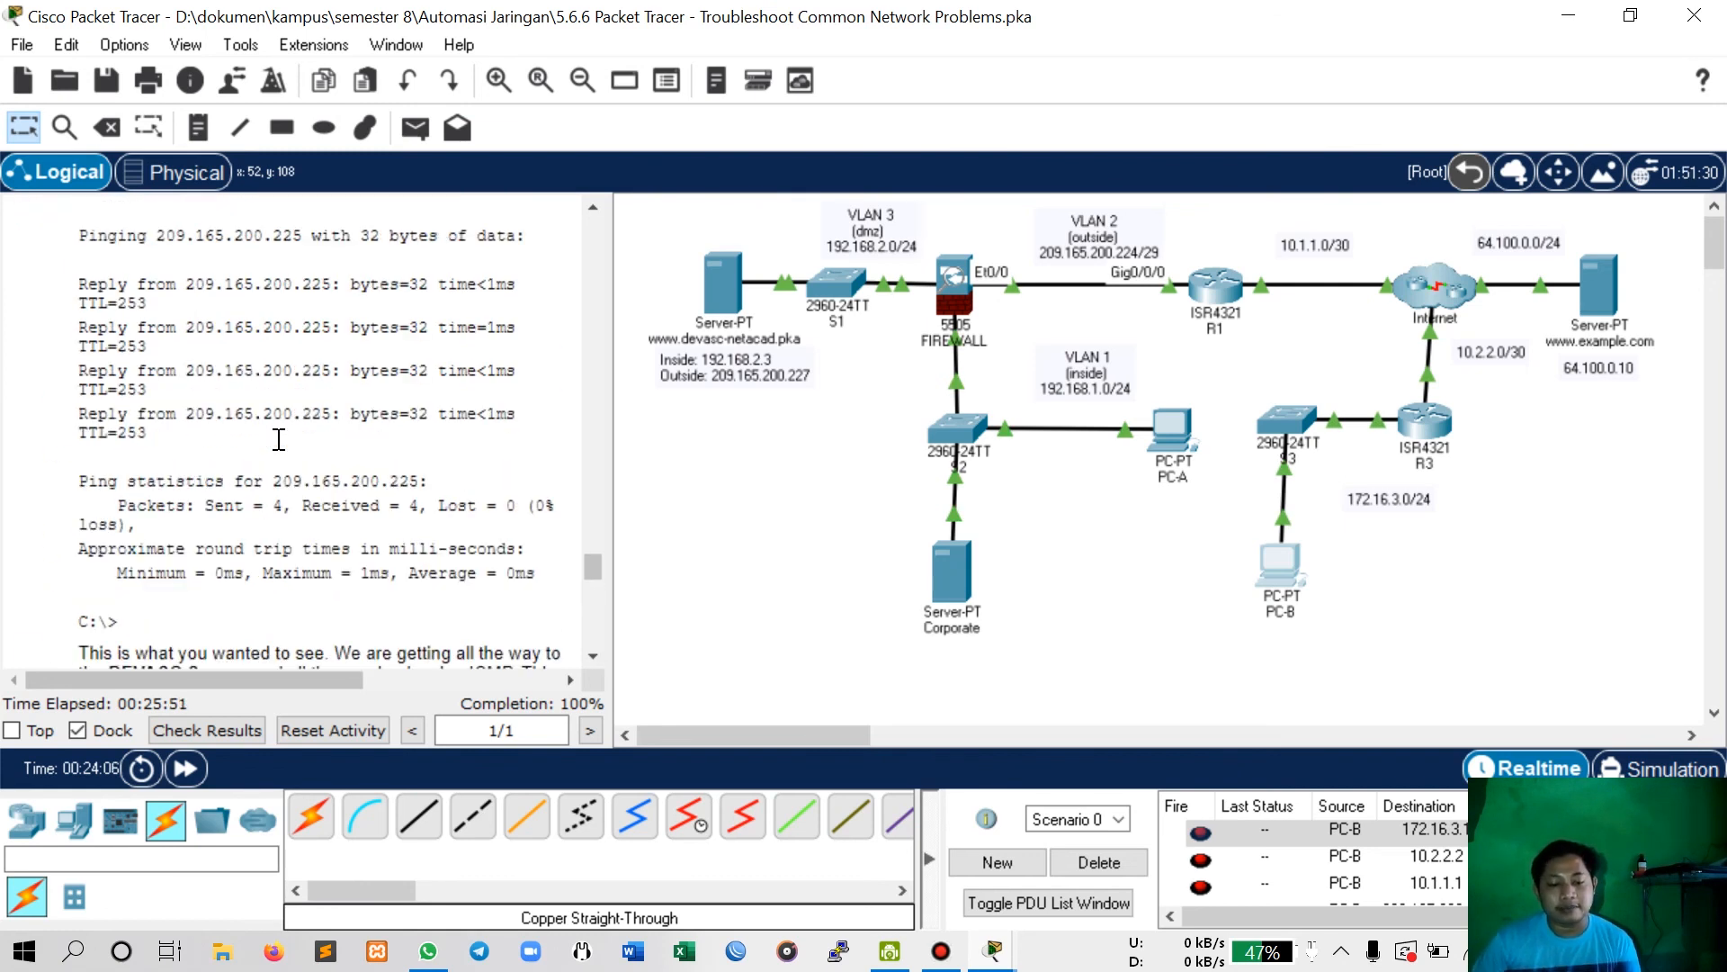
scroll(279, 439, up, 7)
scroll(284, 451, down, 6)
scroll(279, 441, down, 10)
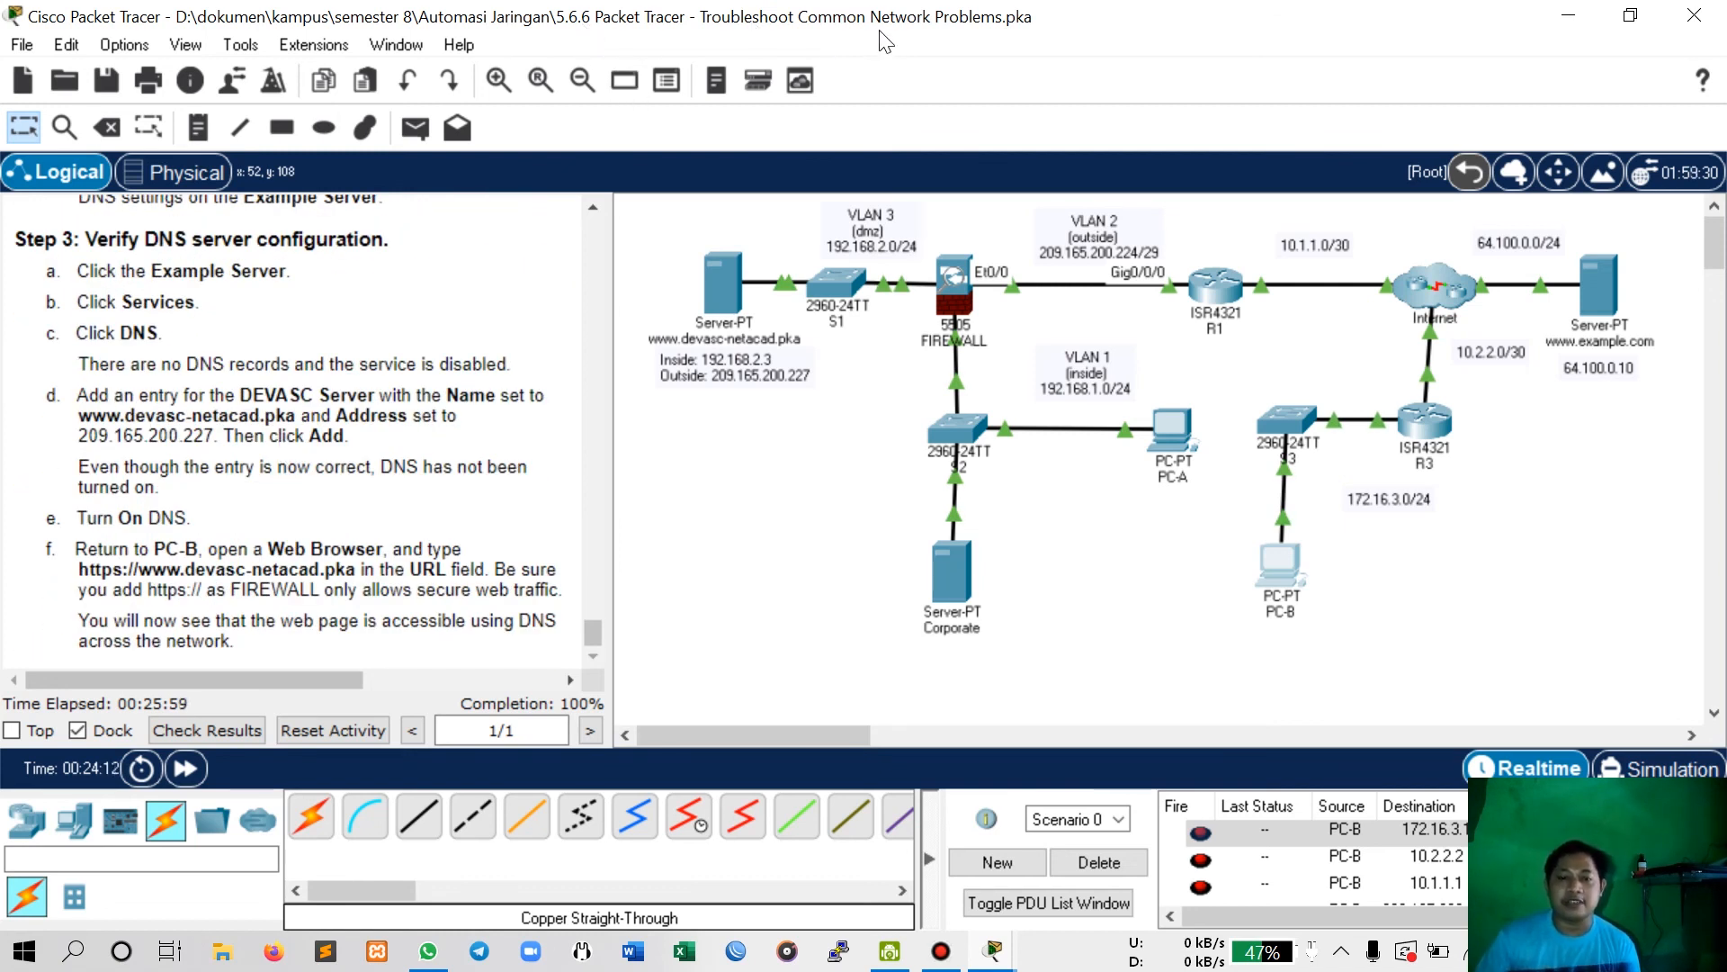
mouse_move(929, 9)
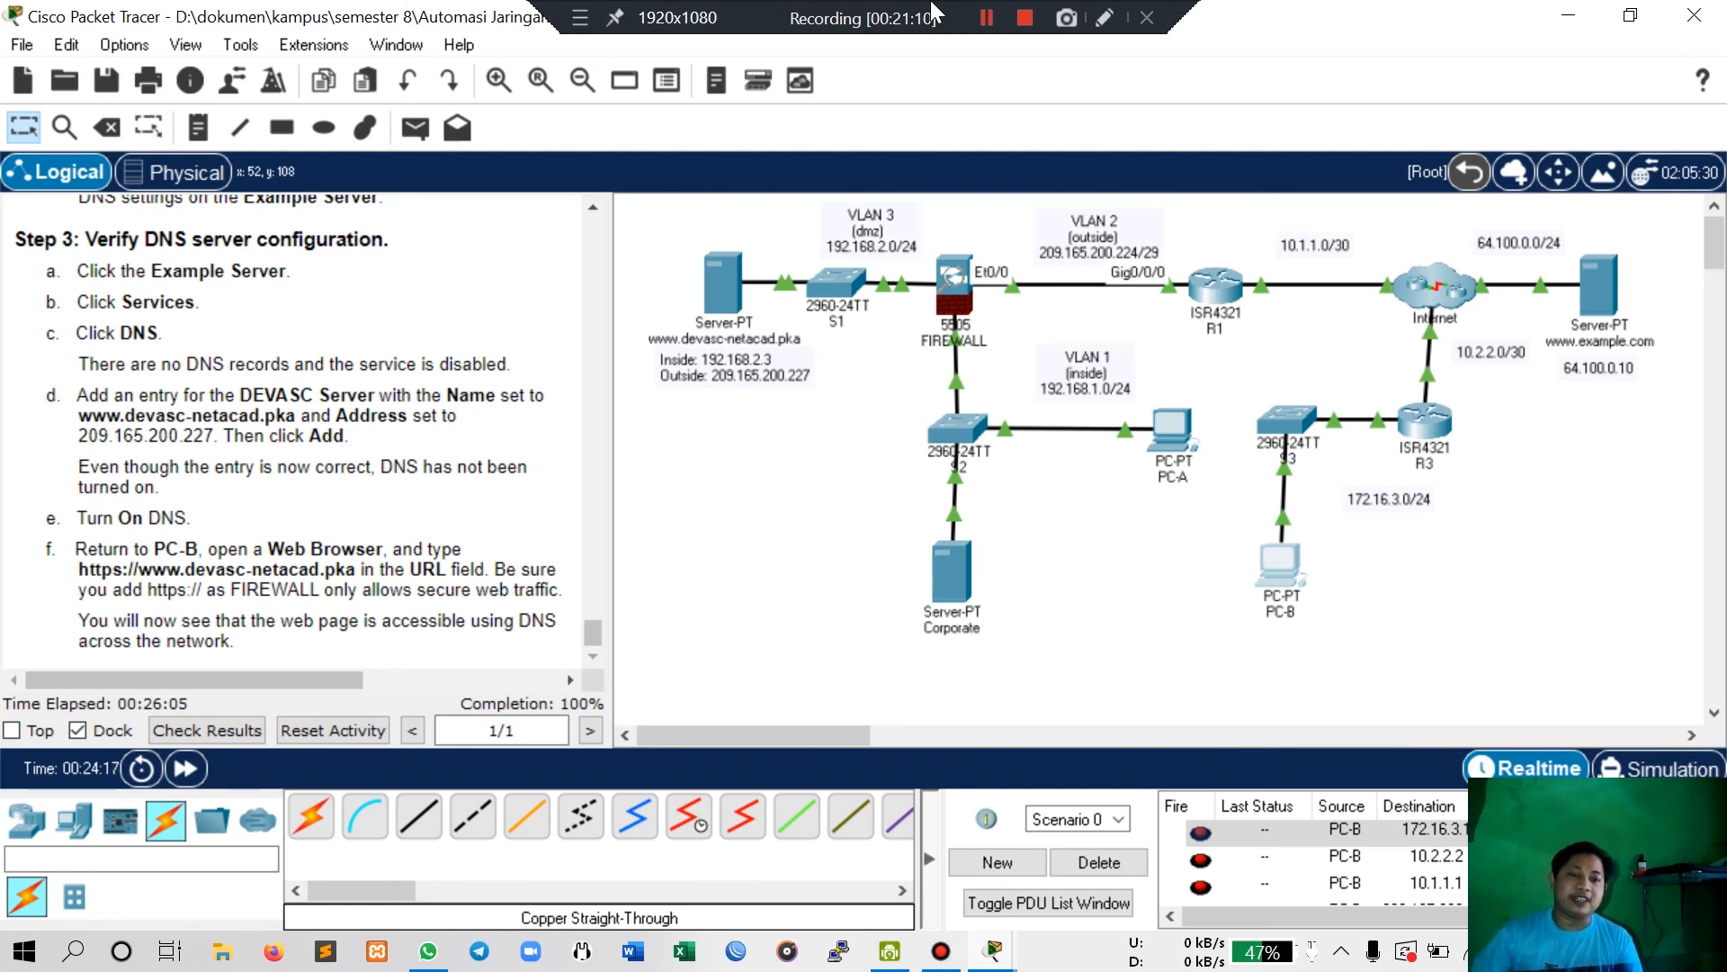
click(1023, 20)
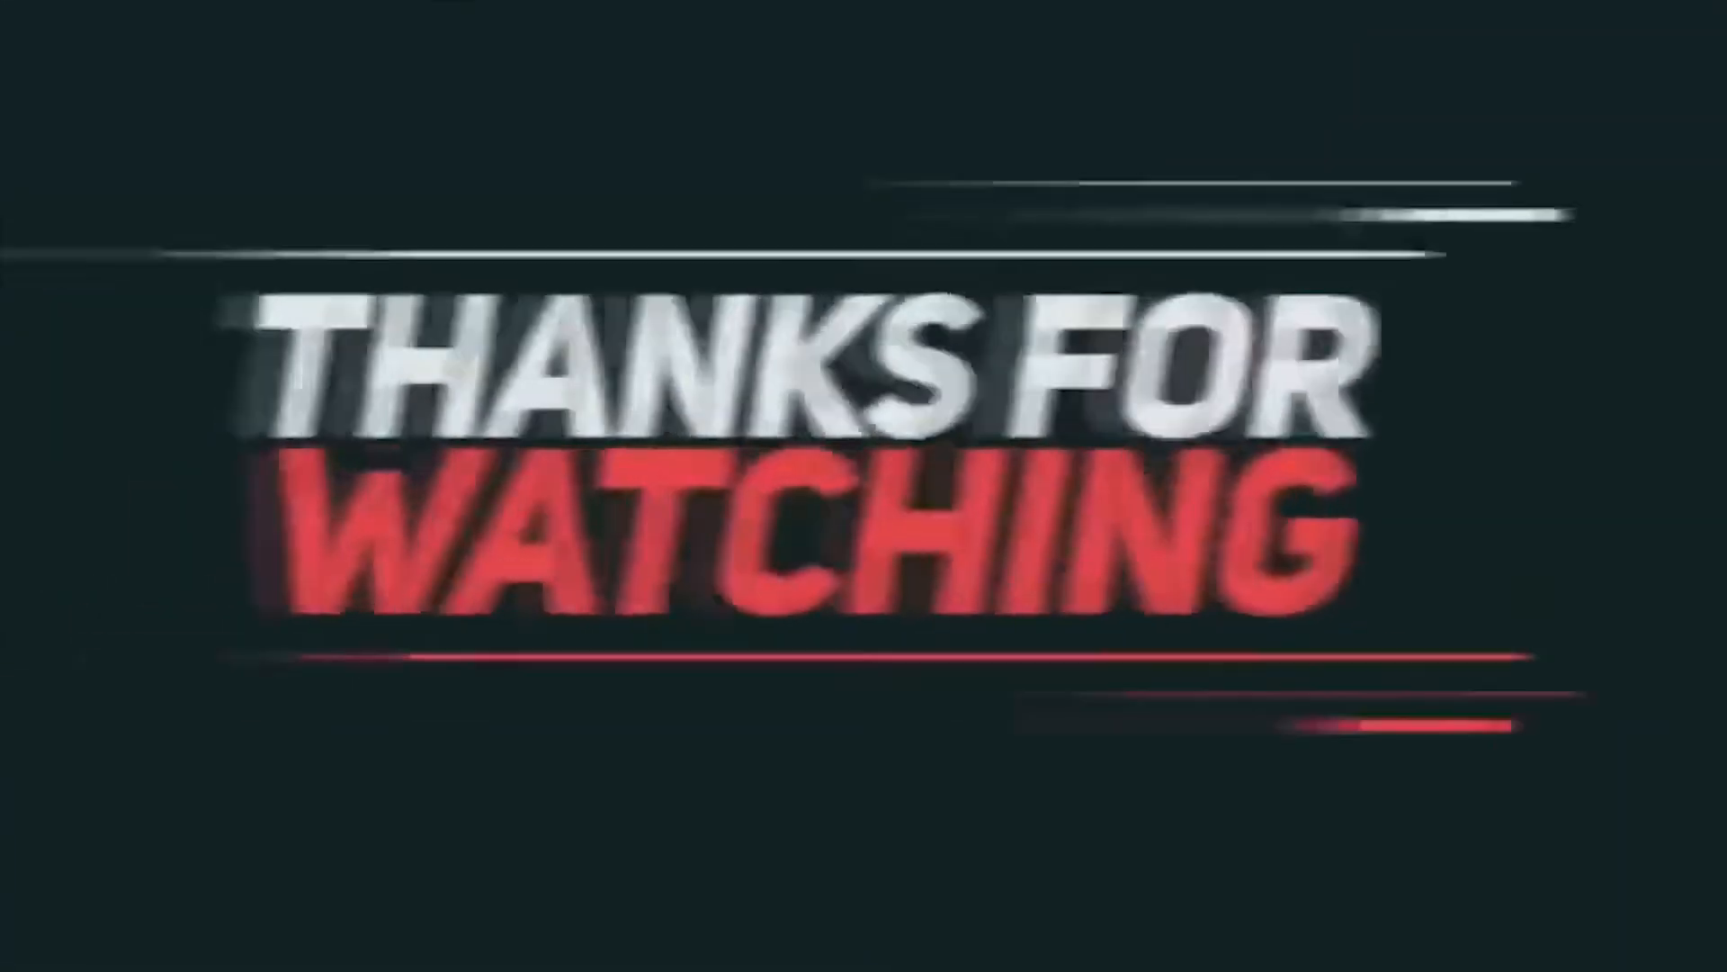